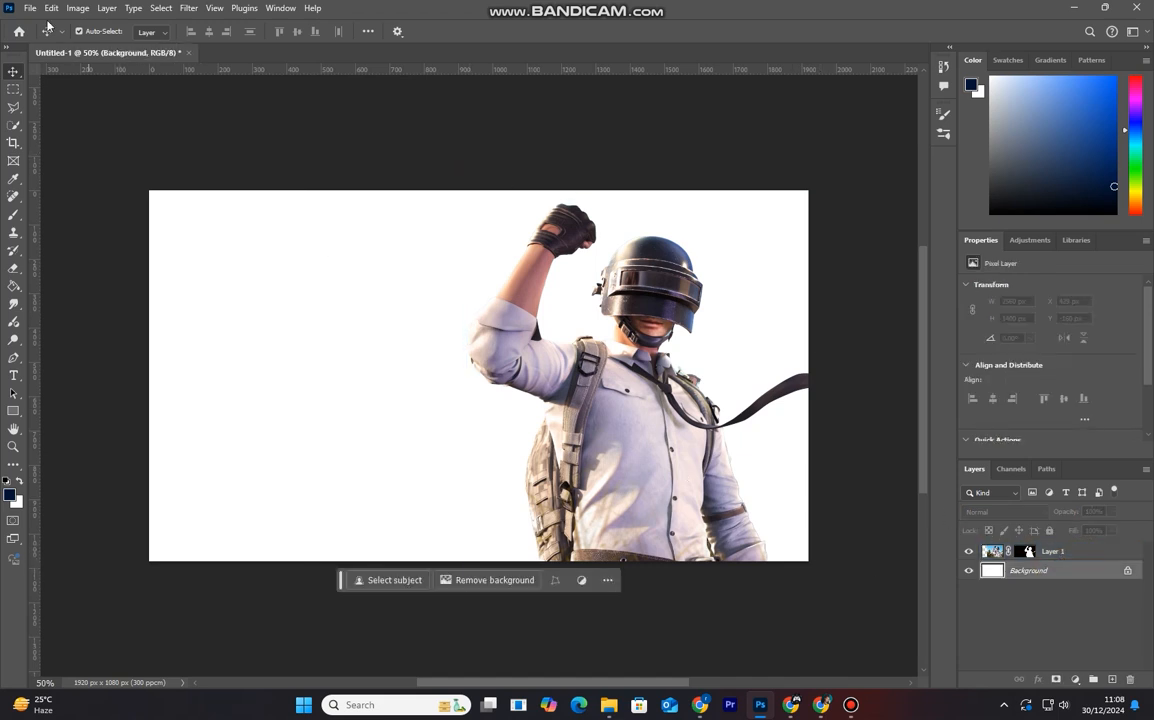
Step: Place the snowy PUBG wallpaper as an embedded image filling the canvas, between the Background and the character layer
click(30, 8)
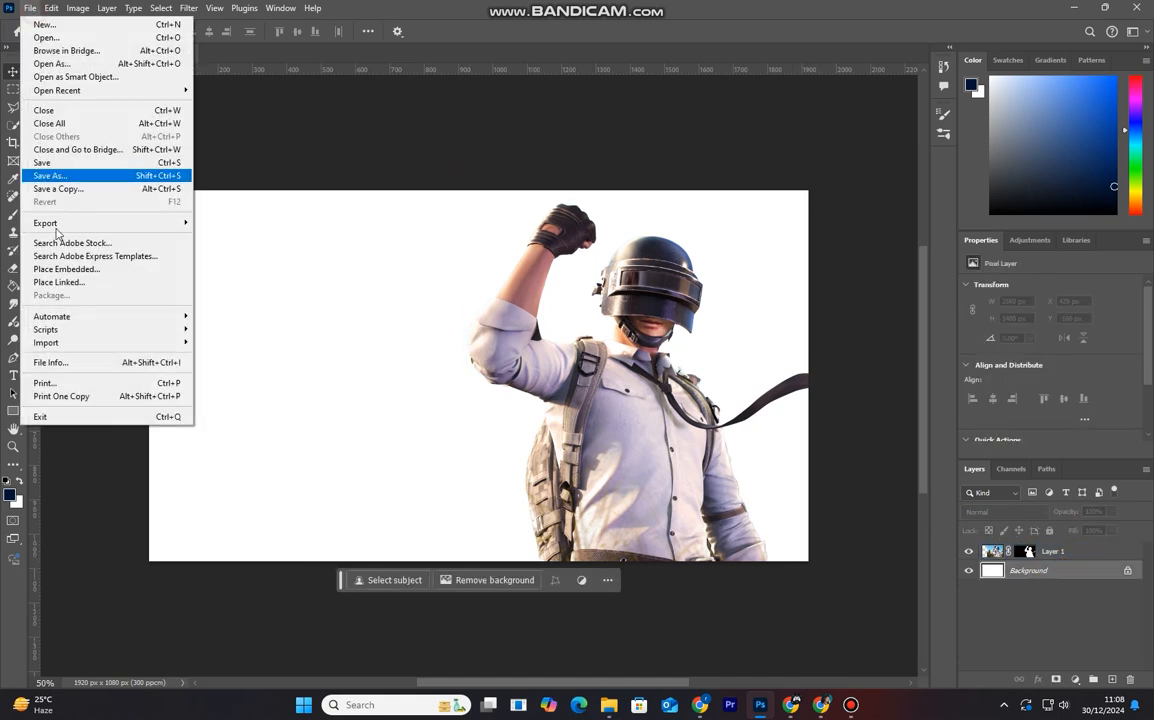
click(75, 244)
double_click(189, 151)
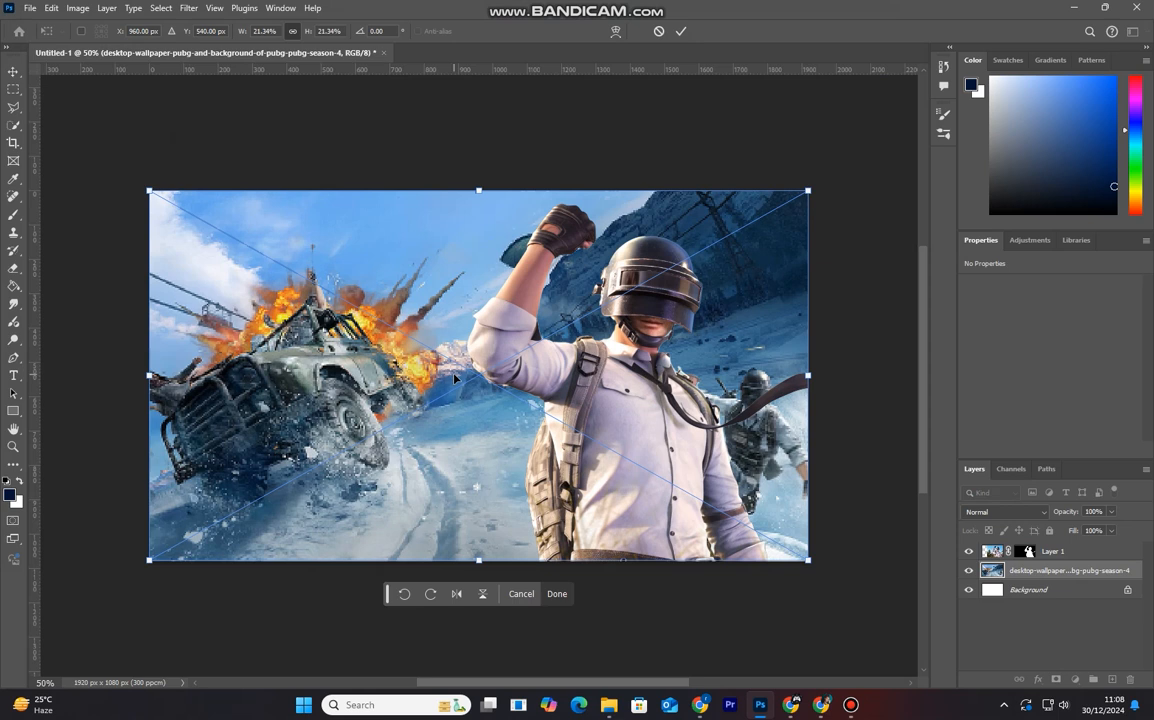
key(Return)
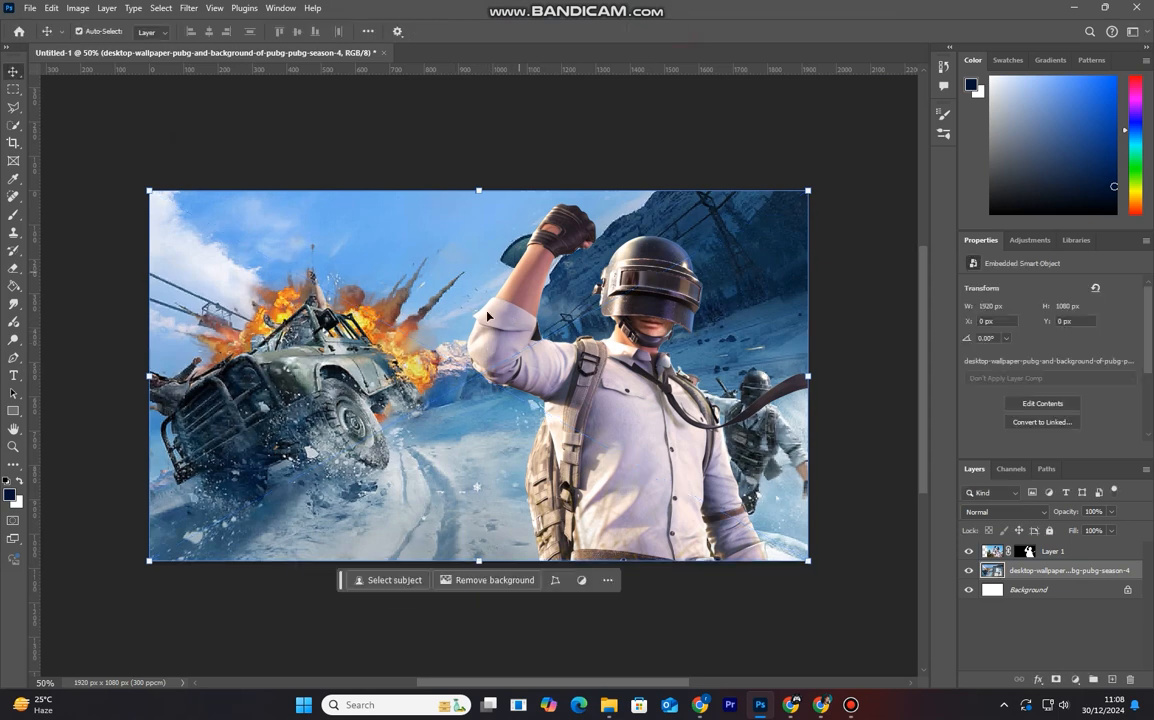
Step: Darken the wallpaper's midtones with a clipped Curves adjustment, hiding the character layer while adjusting and showing it again
click(968, 551)
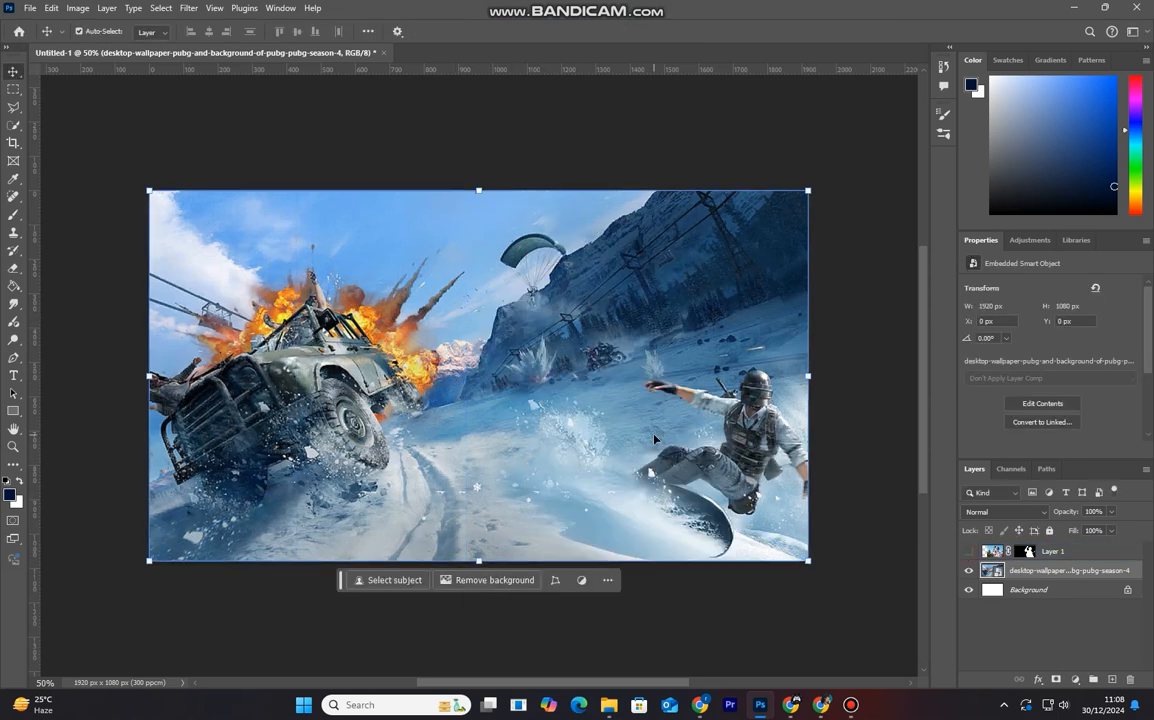
click(1076, 680)
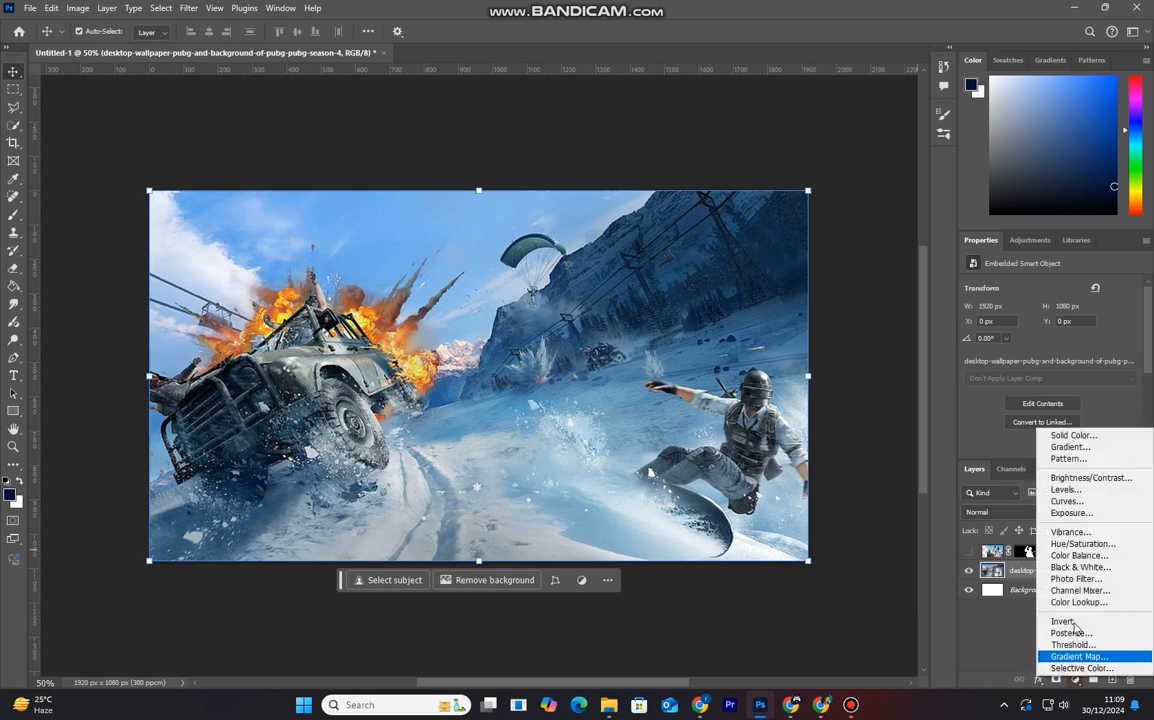
click(1080, 502)
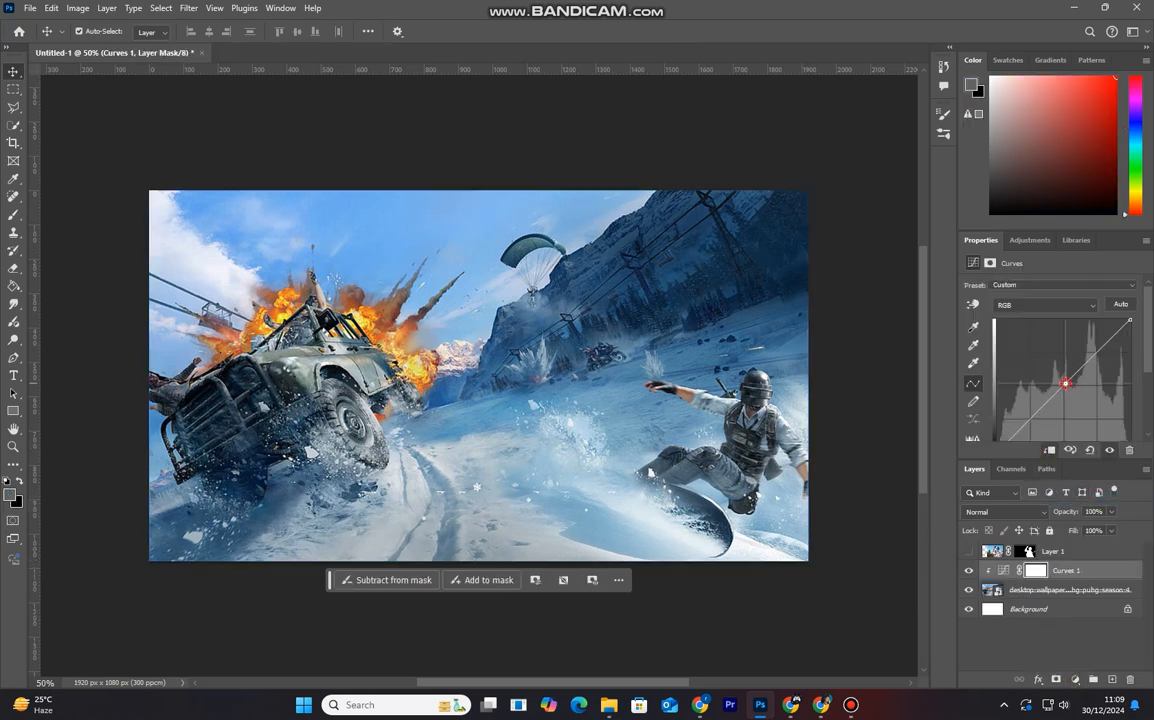
drag(1070, 385, 1072, 396)
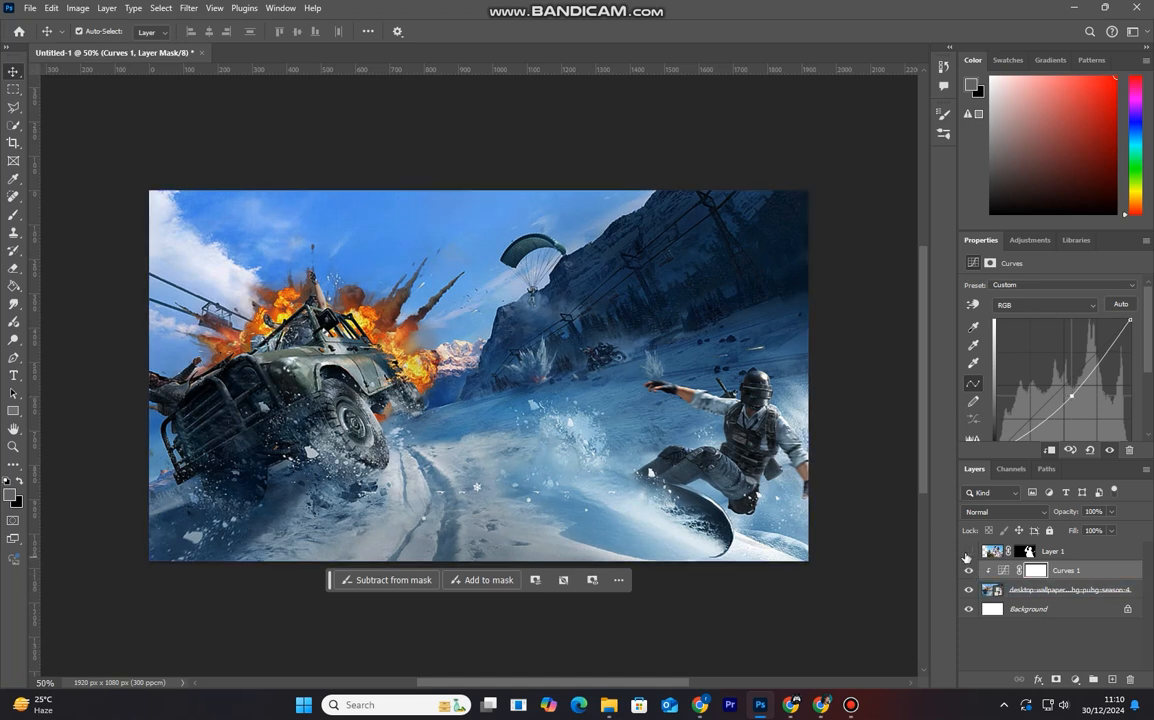
click(968, 552)
Step: Add an empty layer above the Curves adjustment and prepare a light blue soft brush at 300 px
click(1065, 570)
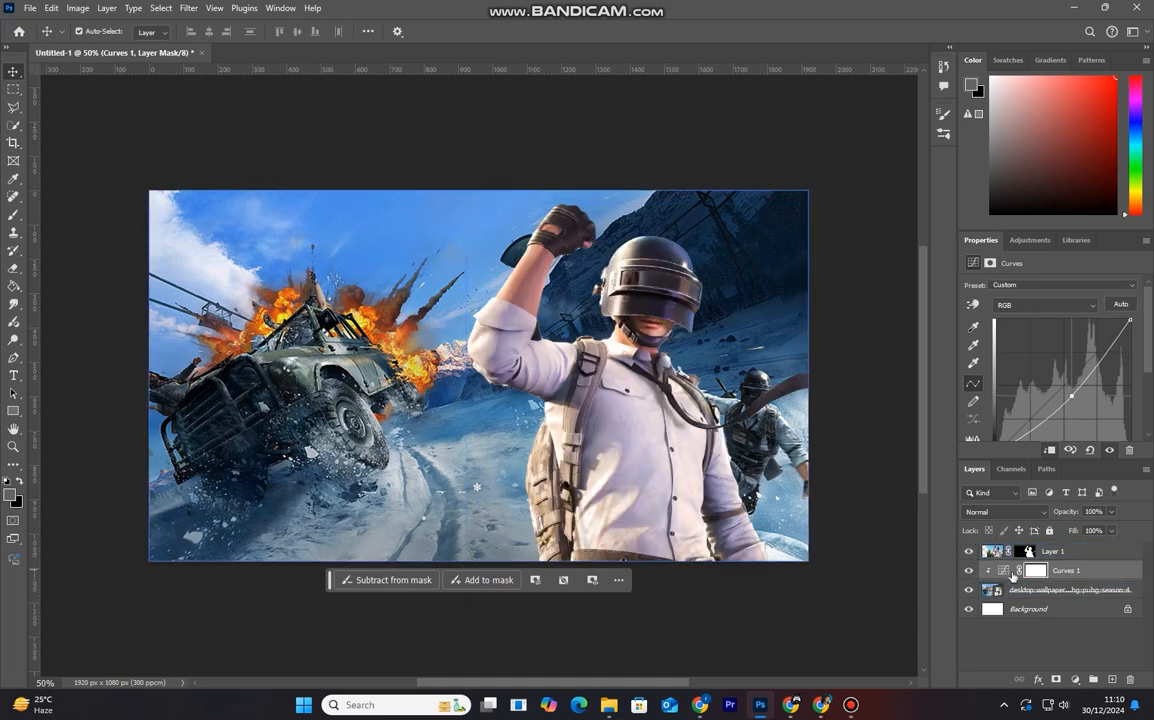
click(1112, 679)
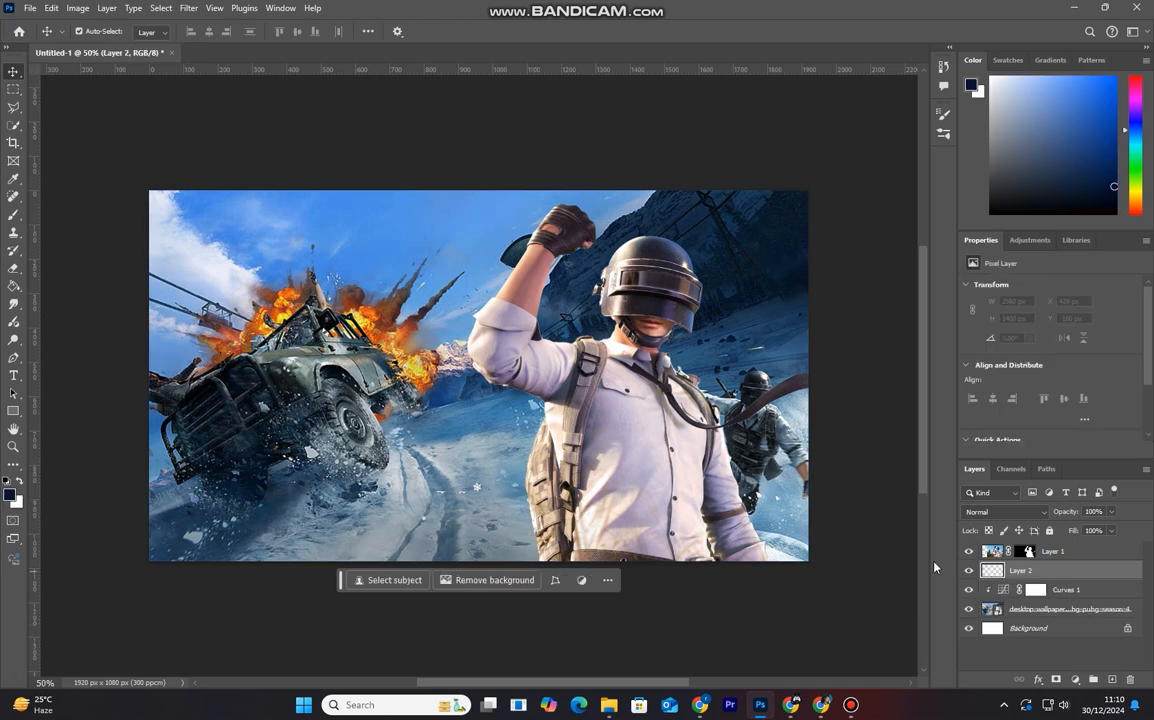
key(b)
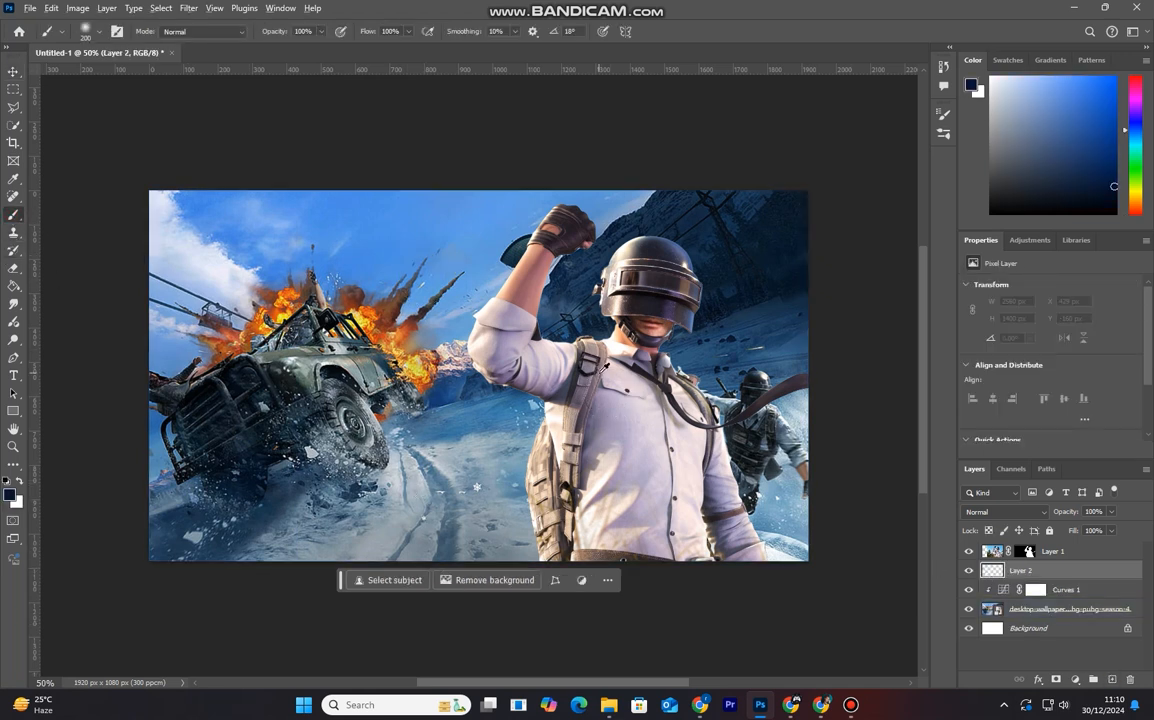
alt+click(479, 445)
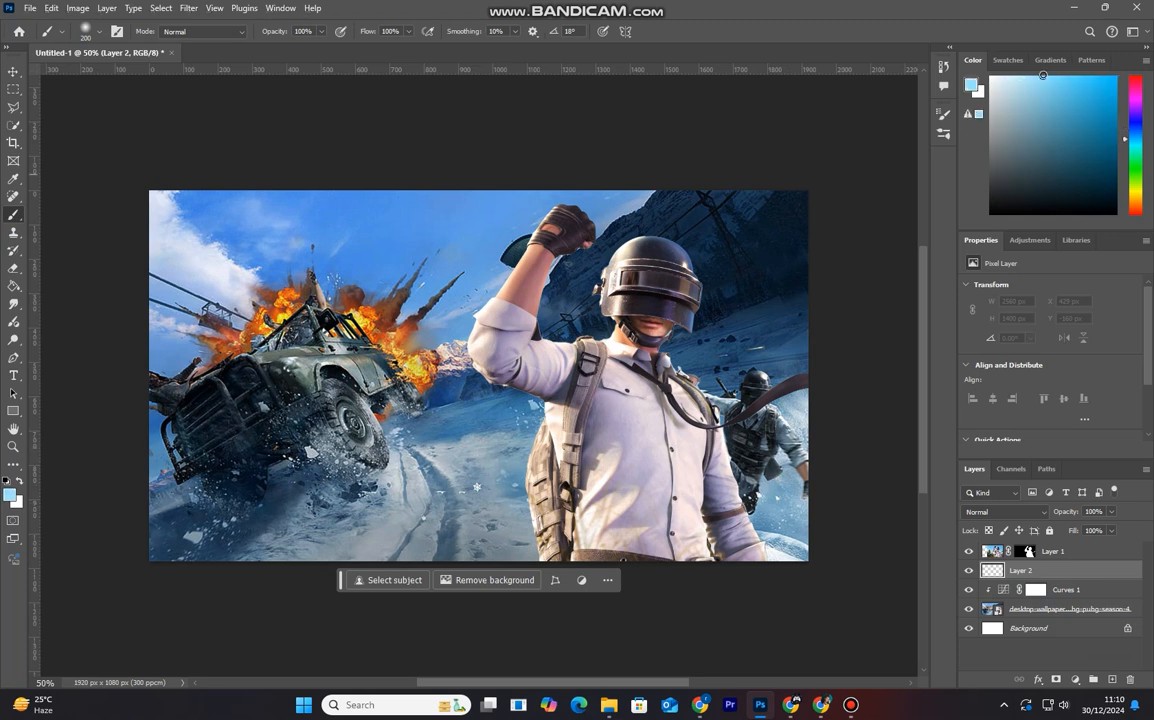
key(bracketright)
key(bracketright)
key(bracketright)
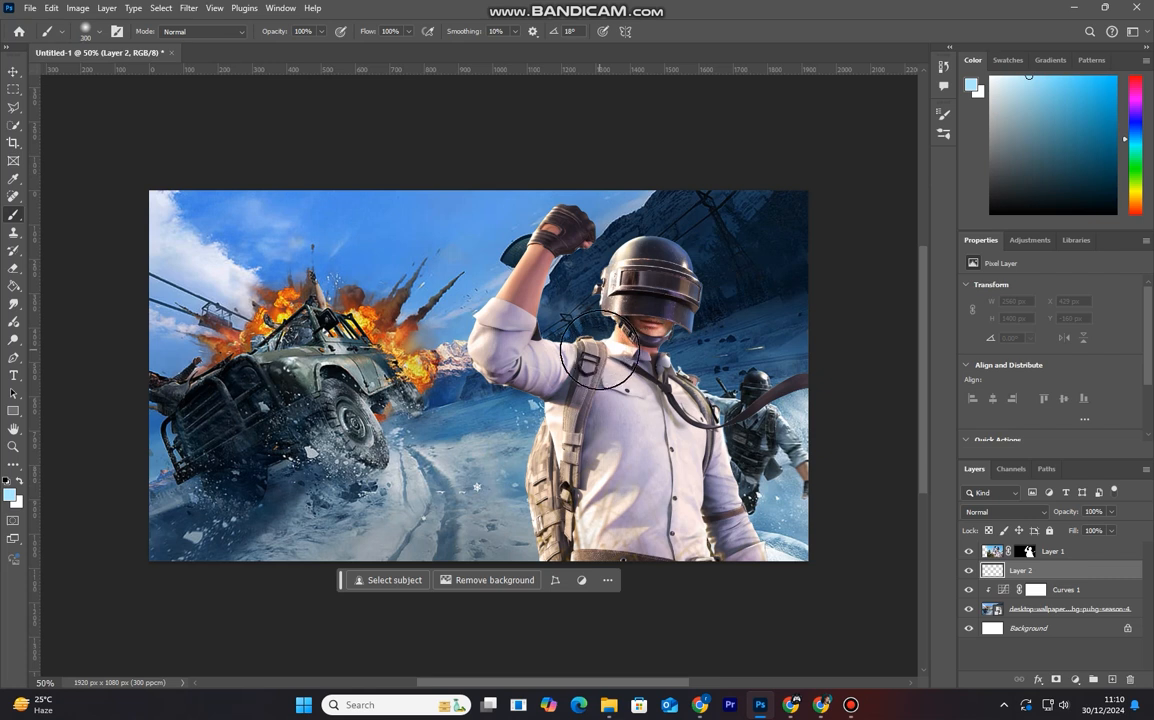
Step: Paint a light blue glow behind the character around the shoulders, torso, raised arm and fist, reducing the brush size for the narrower areas
click(590, 370)
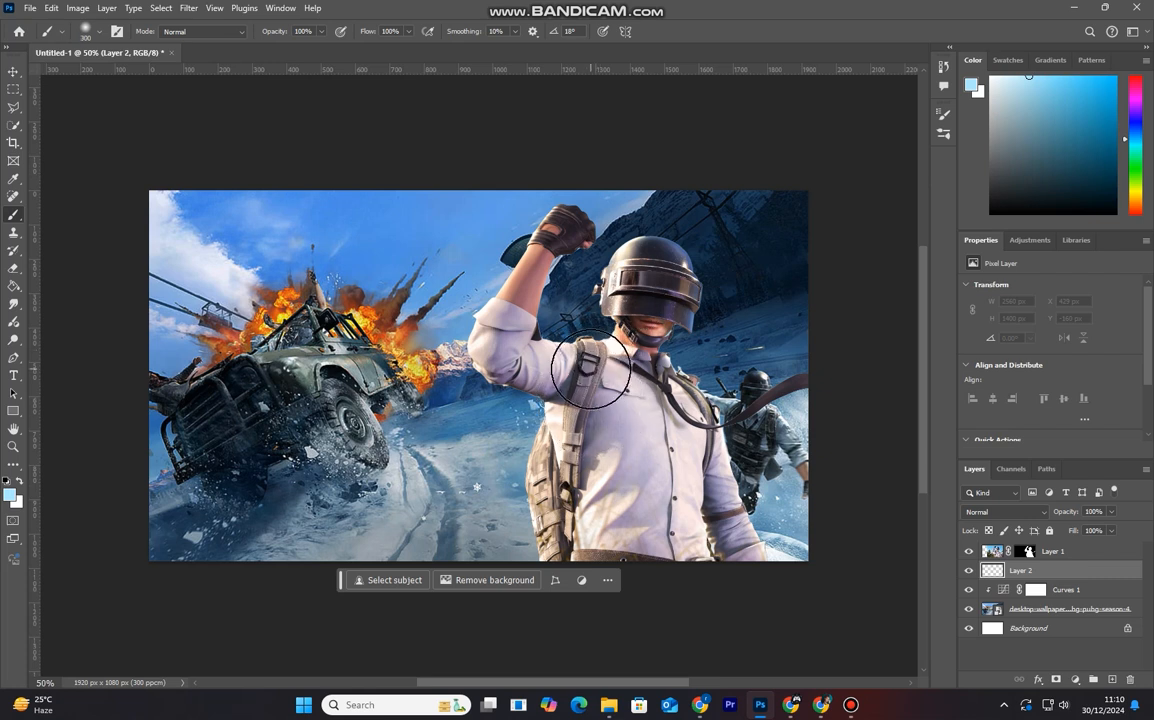
key(bracketleft)
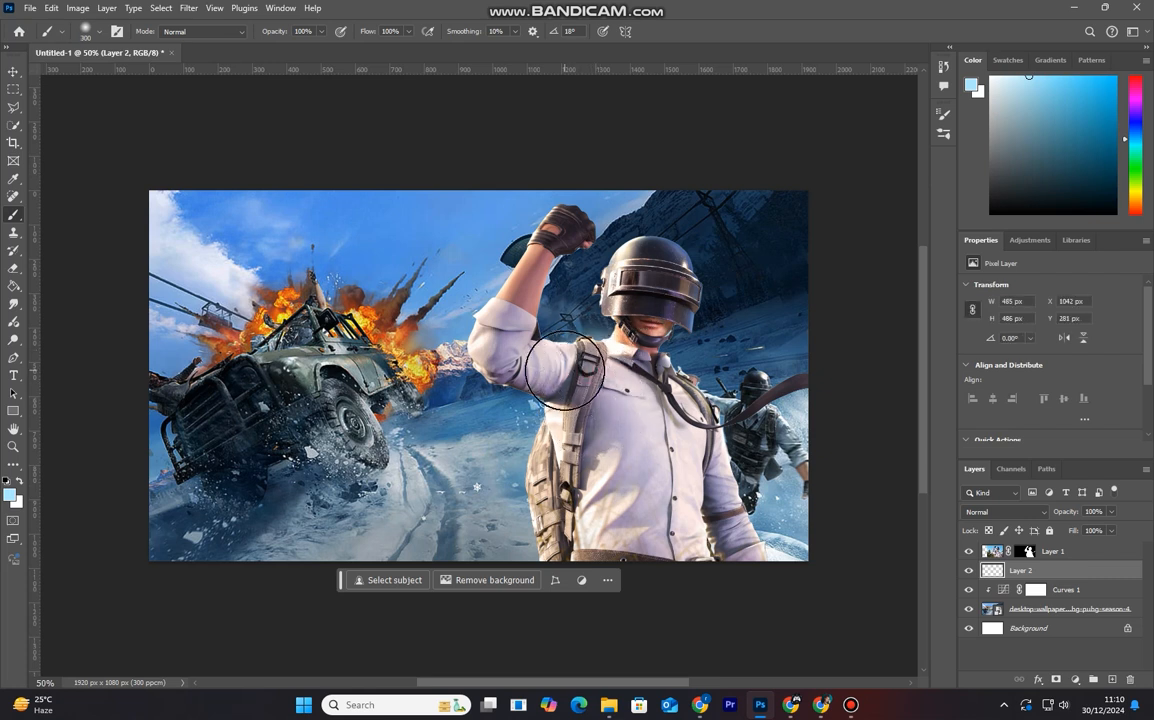
click(549, 352)
click(668, 398)
click(680, 430)
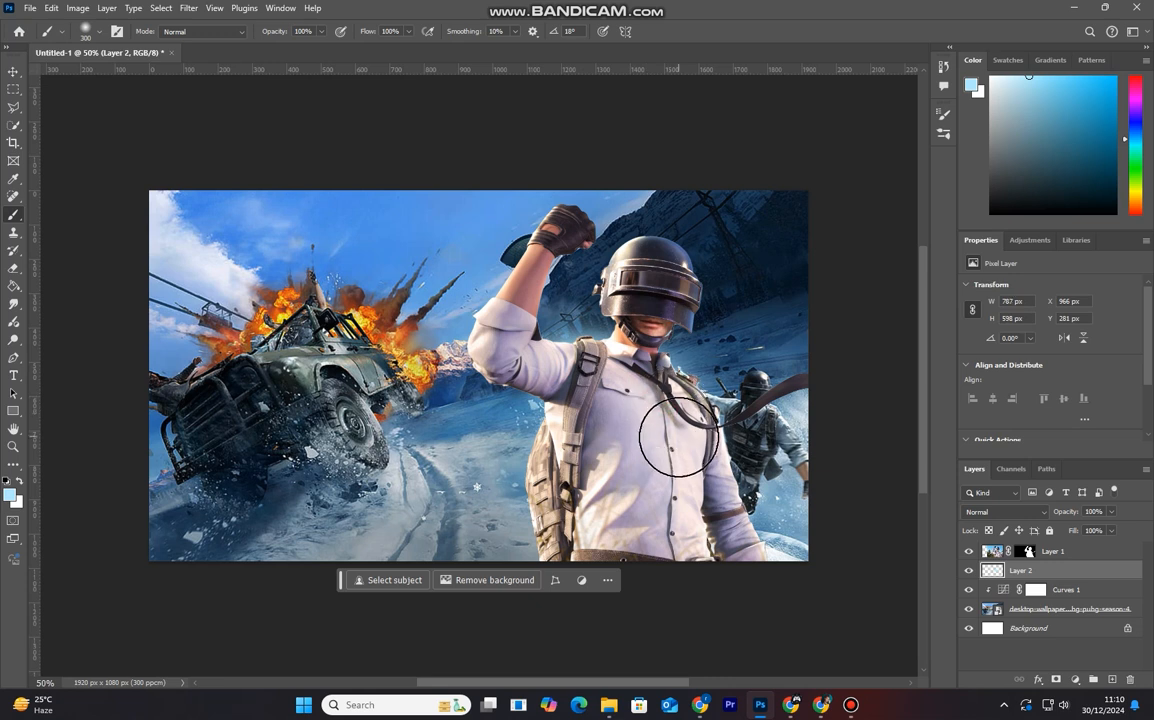
click(735, 503)
click(523, 486)
key(bracketleft)
click(506, 350)
click(511, 303)
click(534, 263)
key(bracketleft)
click(573, 228)
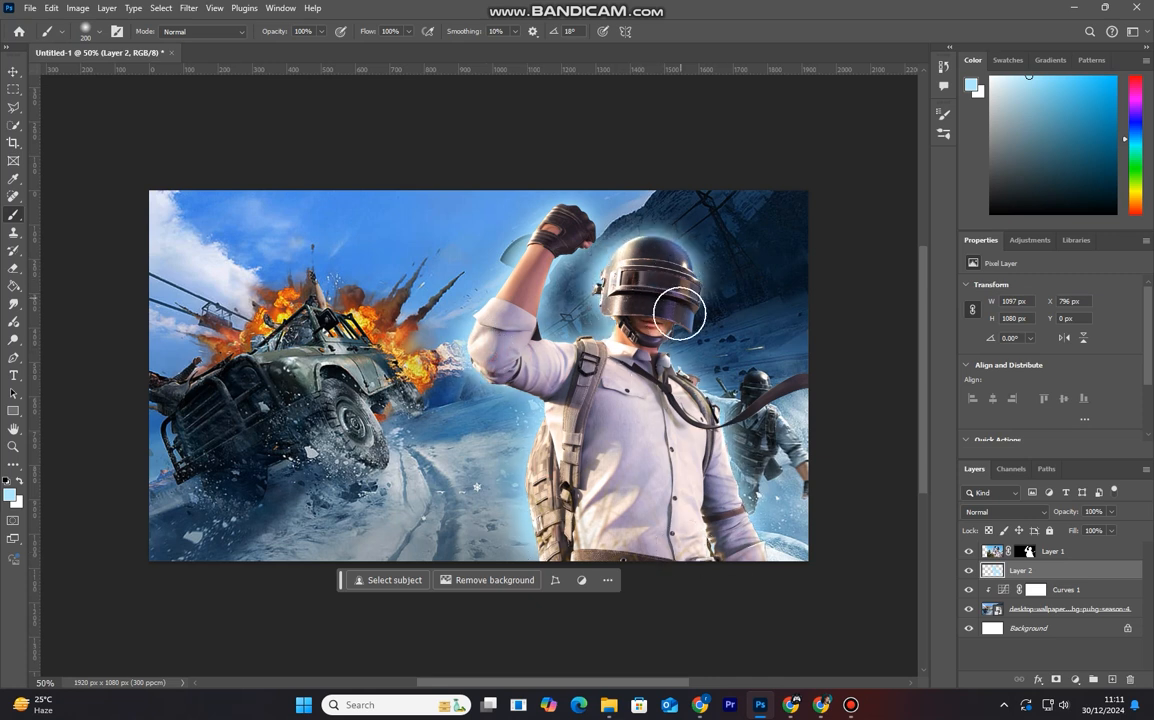
Step: Set the blue glow layer's blend mode to Screen and compare the image with the glow hidden and shown
click(1005, 512)
click(1022, 430)
click(967, 571)
click(967, 572)
click(967, 572)
click(966, 573)
key(v)
key(alt+v)
scroll(598, 498, down, 1)
scroll(591, 498, down, 1)
scroll(567, 470, up, 2)
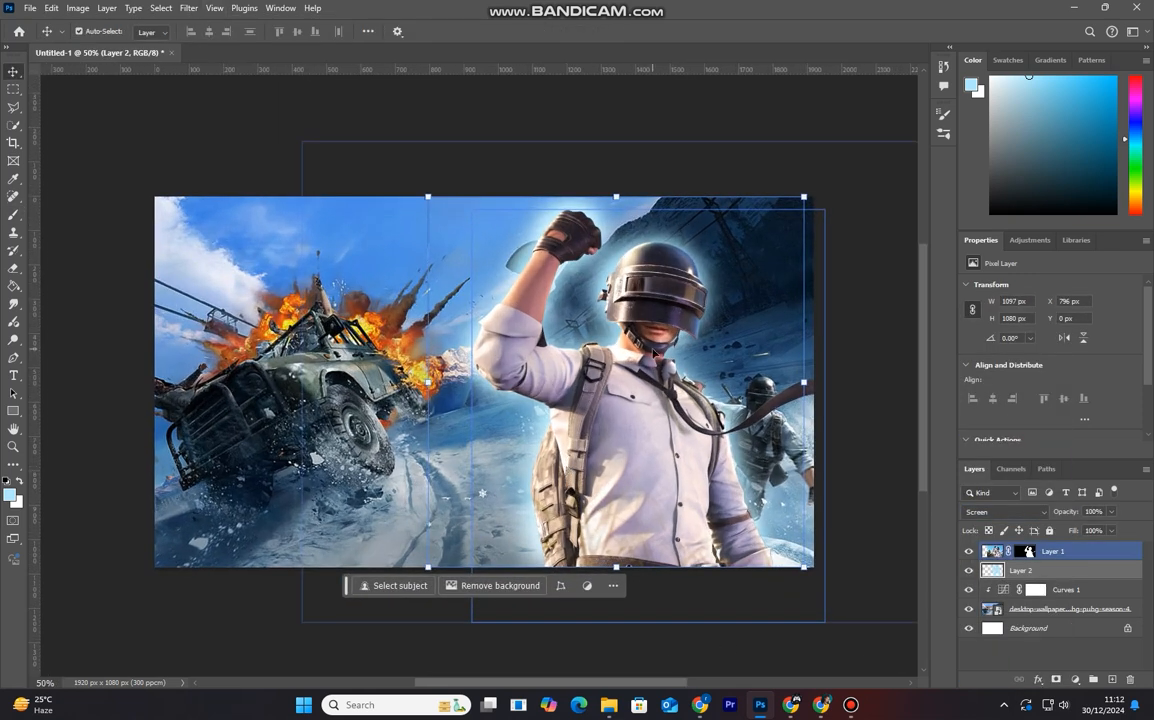
click(593, 392)
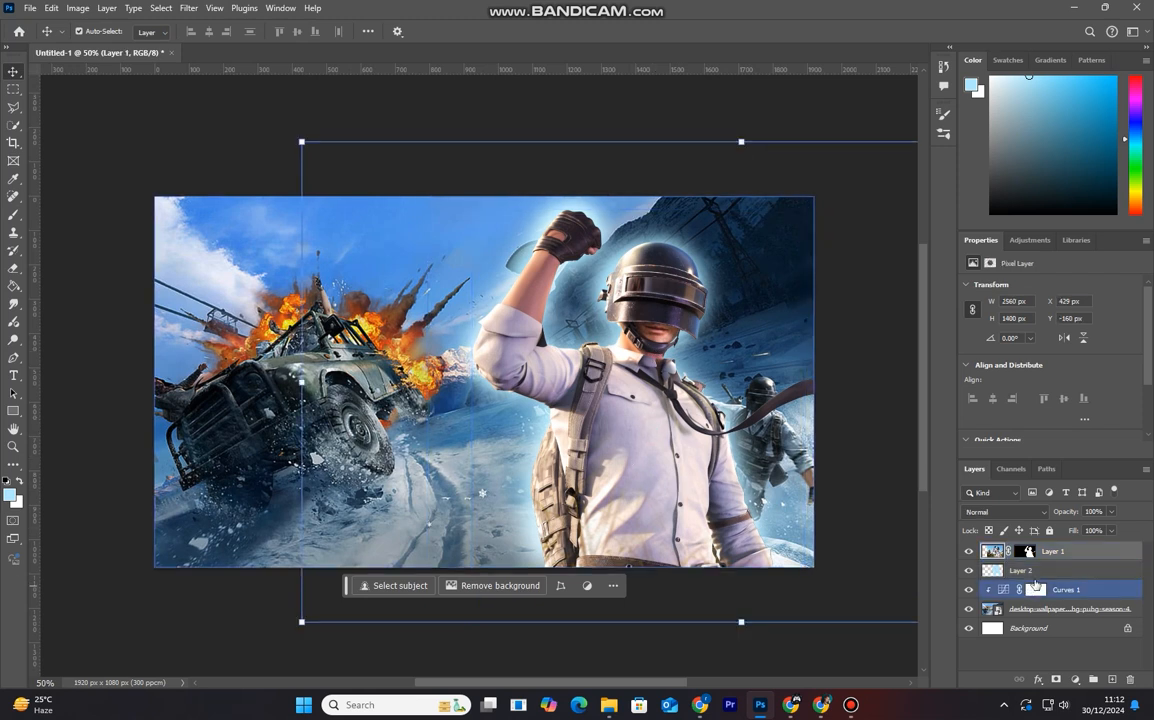
Step: Add a new layer above the blue glow and paint a white soft-brush glow close behind the character's head, shoulders and fist
click(1048, 573)
click(1112, 680)
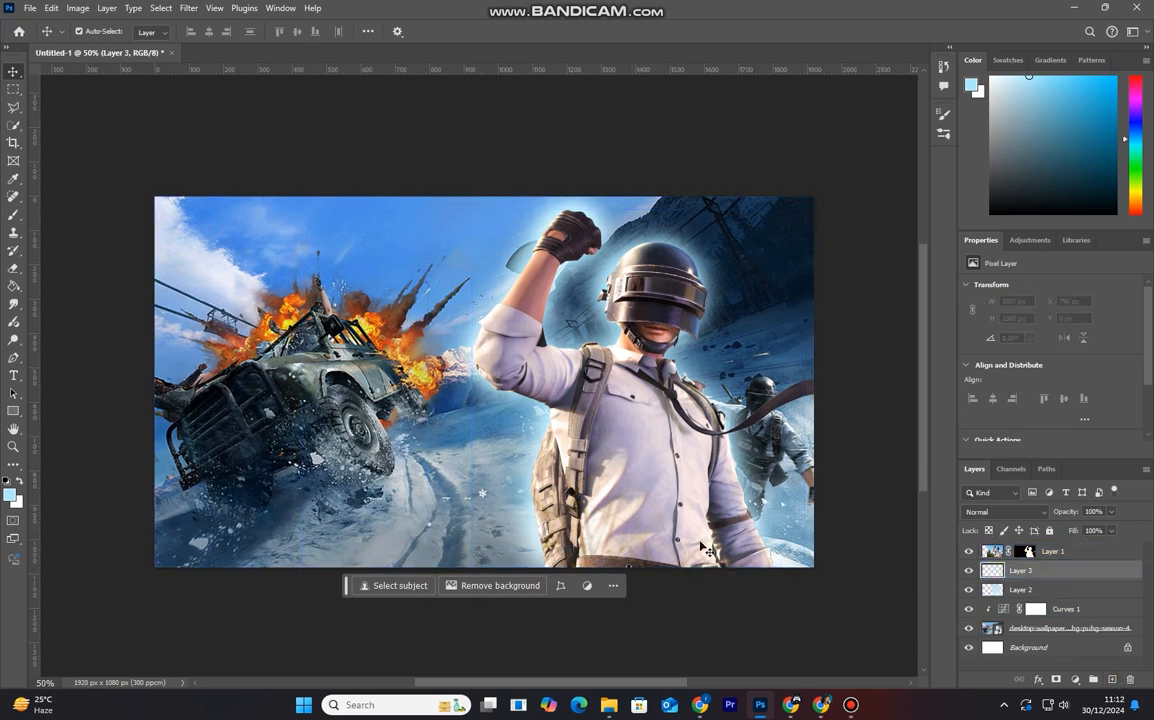
click(13, 215)
click(618, 356)
click(648, 361)
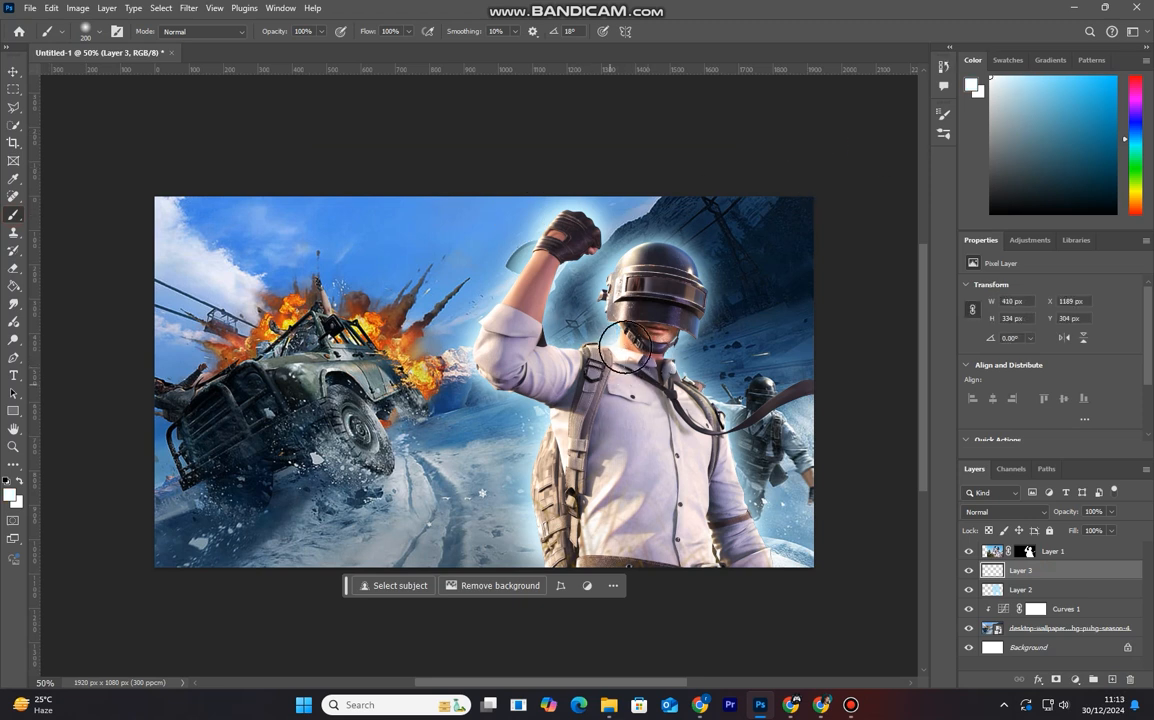
click(575, 232)
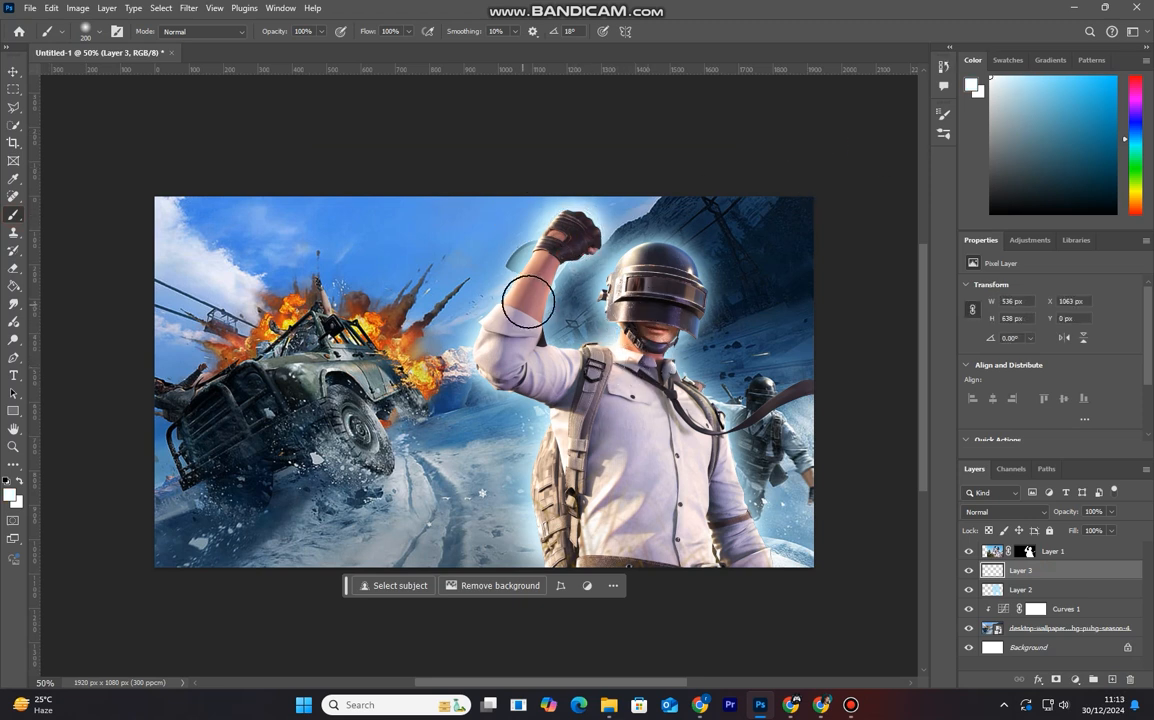
click(574, 230)
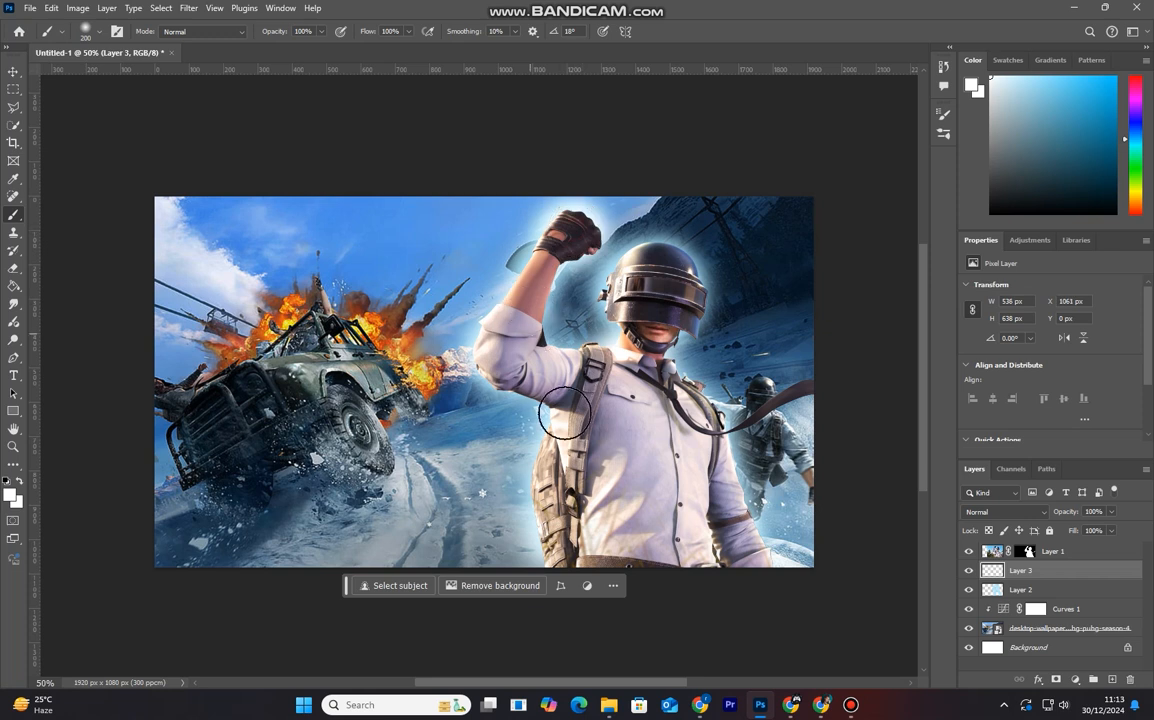
key(])
click(664, 277)
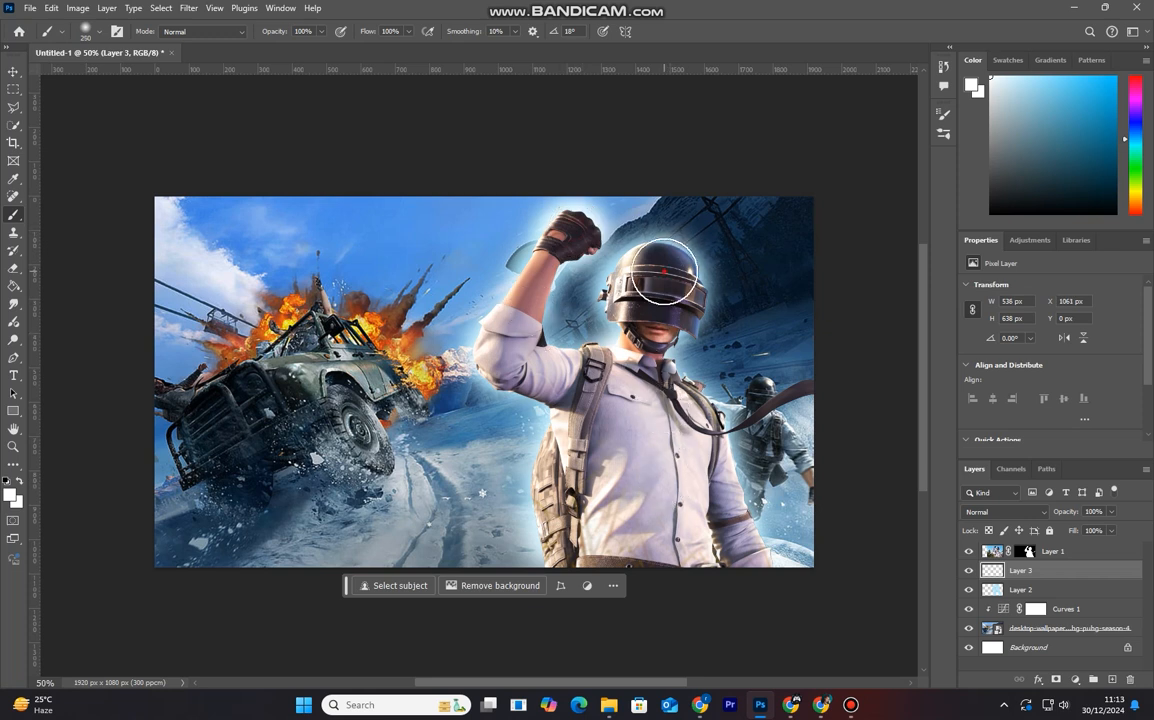
click(639, 272)
key(bracketleft)
key(bracketleft)
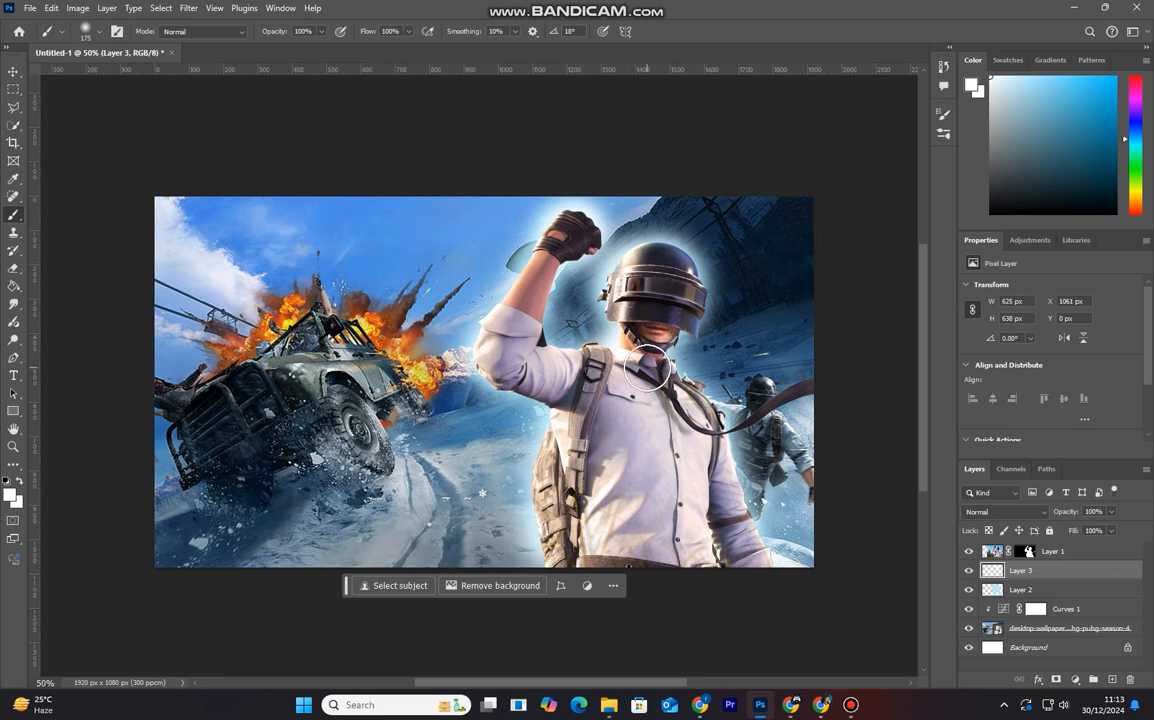
Step: Compare the image with the white glow layer hidden and shown, and set that layer's blend mode to Screen
click(968, 570)
click(968, 570)
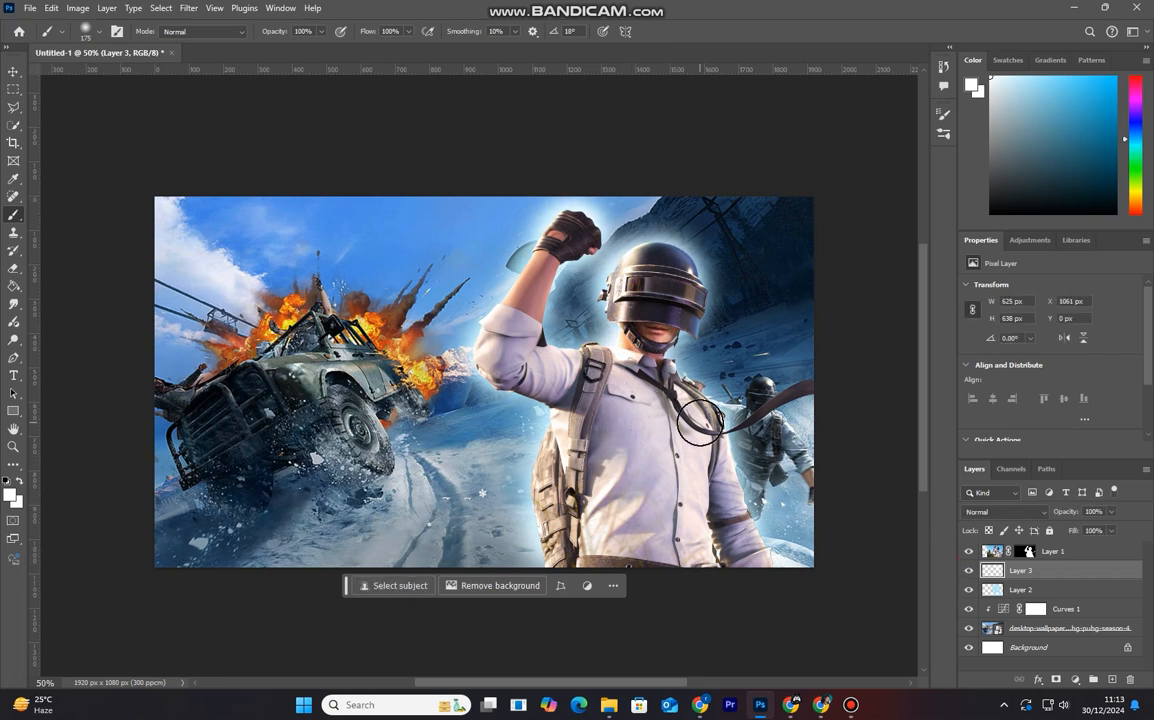
click(1014, 510)
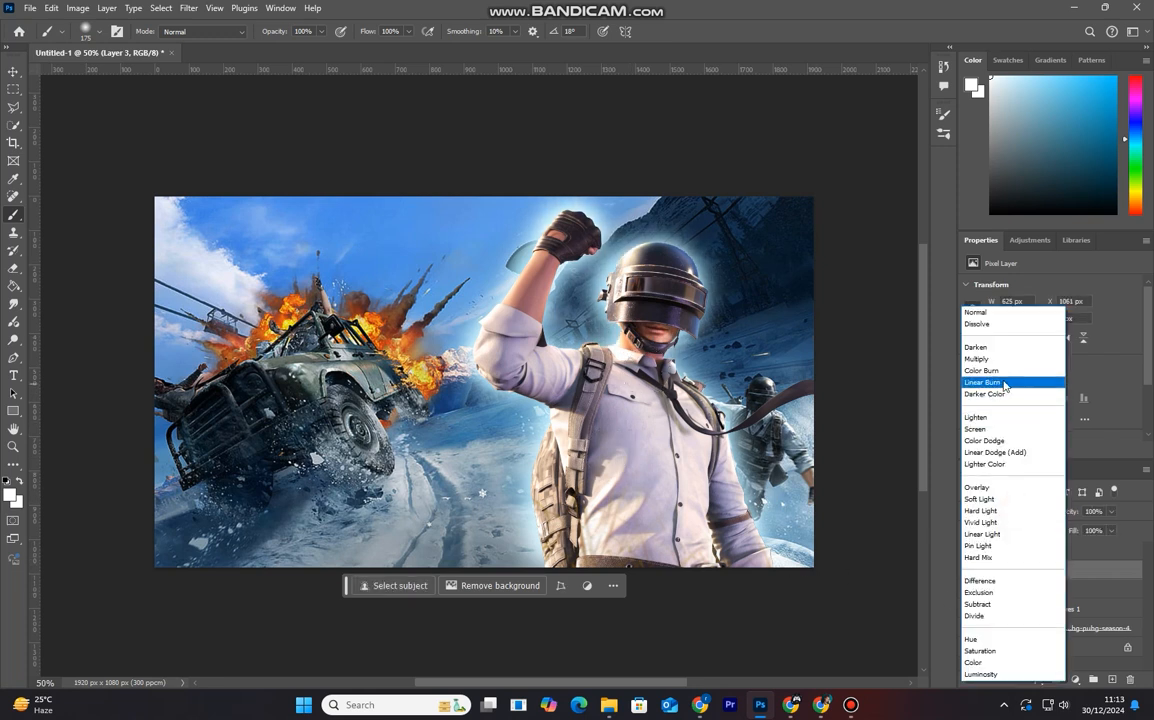
click(1000, 437)
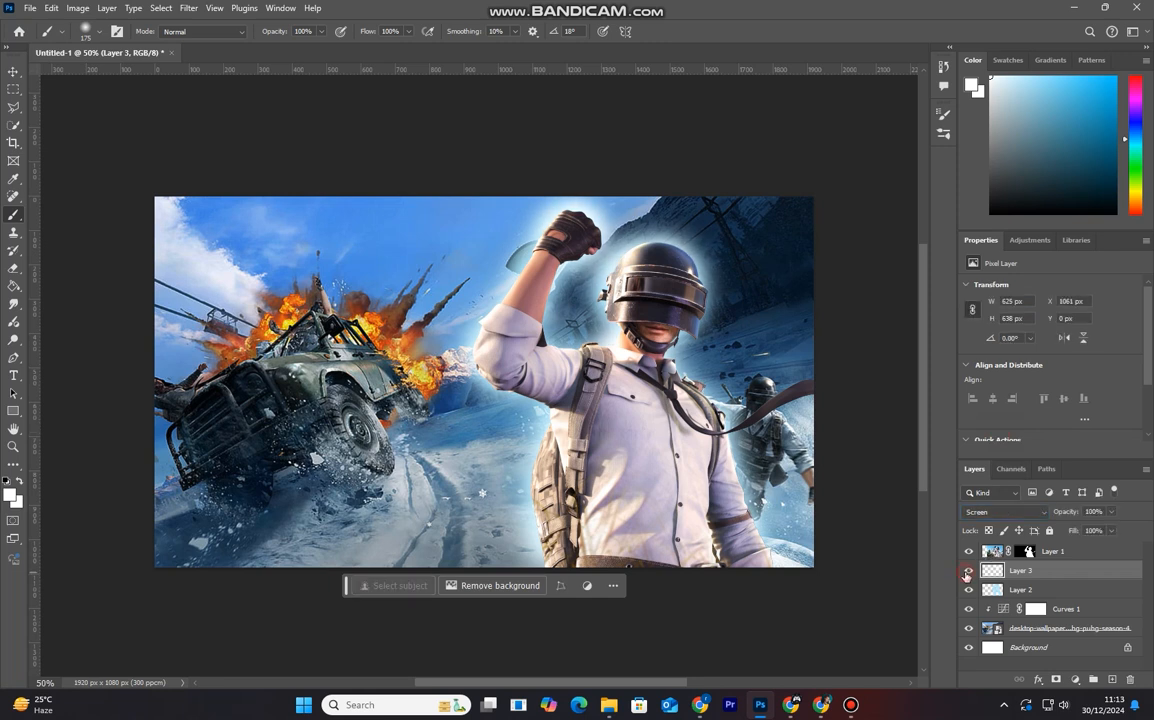
Step: Enable an Inner Glow in the character layer's style, keeping the dialog clear of the character
click(1088, 553)
right_click(1088, 556)
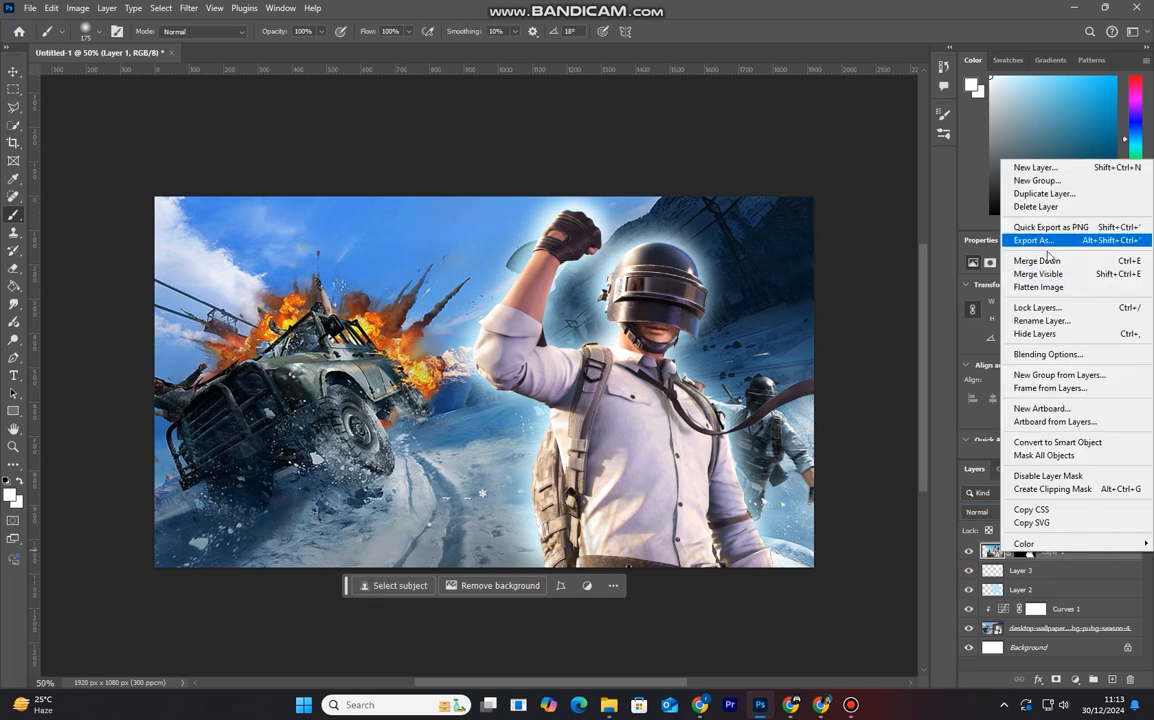
click(1056, 356)
drag(940, 338, 376, 180)
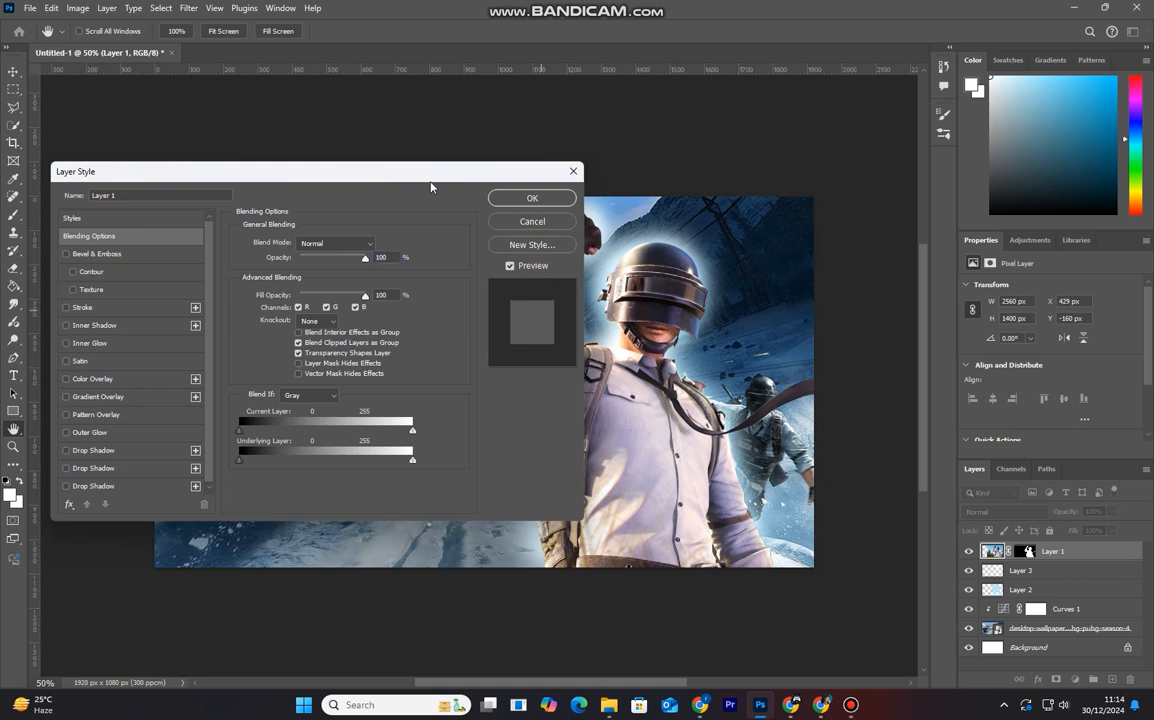
drag(280, 180, 293, 189)
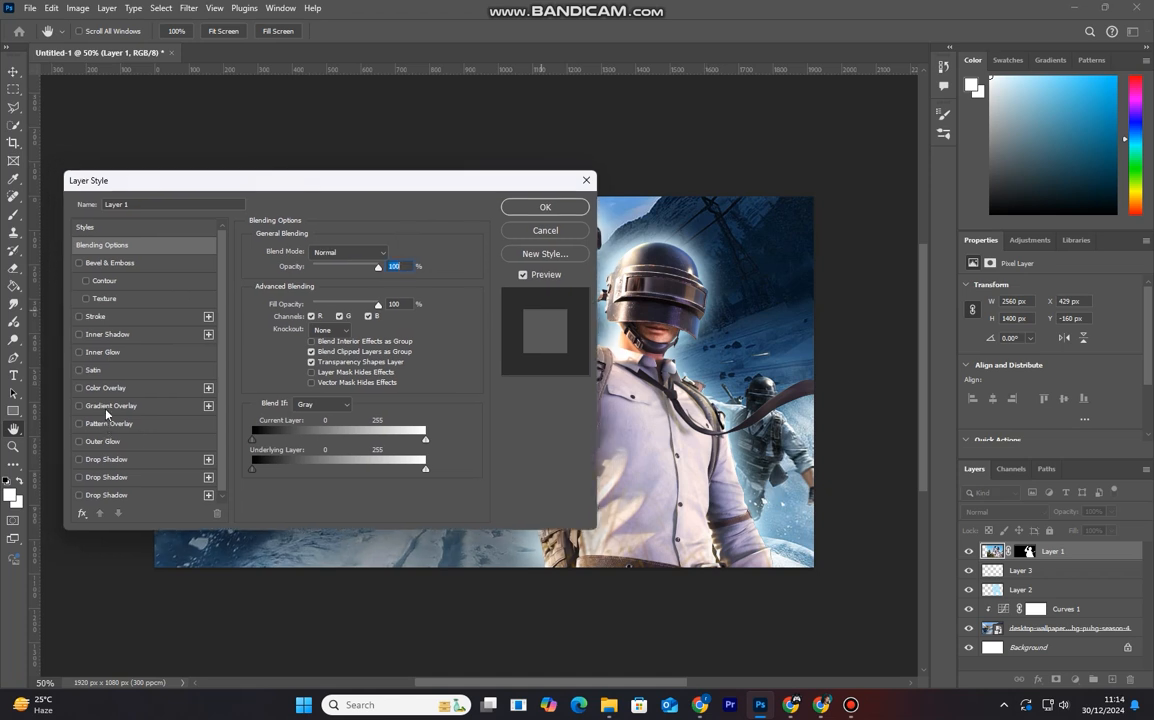
click(115, 355)
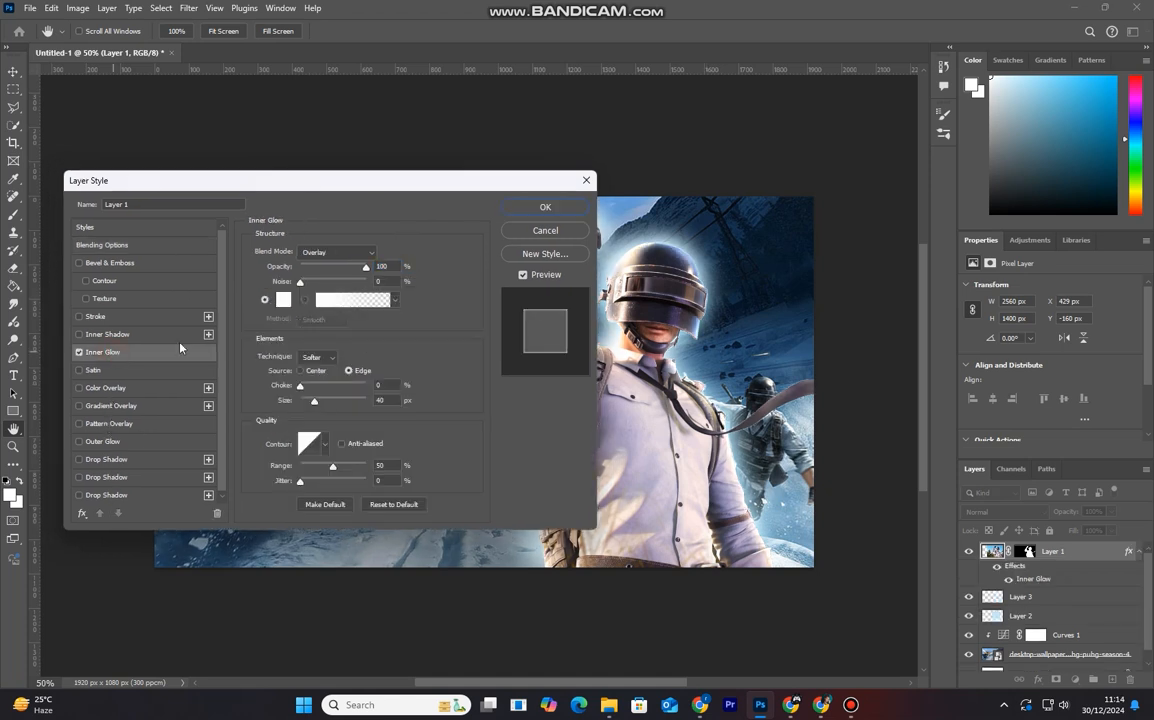
drag(420, 180, 406, 180)
Step: Set the Inner Glow color to light cyan #9eeef8
click(269, 299)
drag(765, 225, 922, 221)
click(960, 340)
mouse_move(868, 310)
mouse_down()
mouse_move(850, 248)
mouse_move(833, 259)
mouse_up()
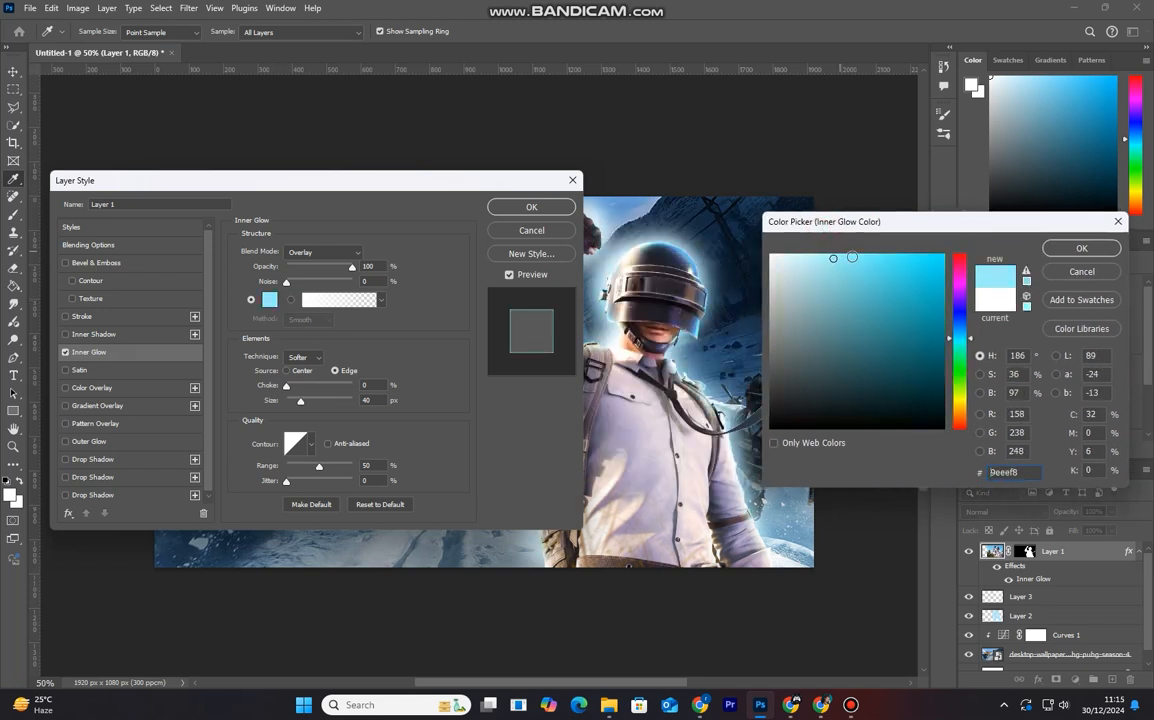
click(1093, 251)
Step: Reduce the character layer's Inner Glow to 75% opacity and 16 px size
drag(430, 183, 386, 202)
scroll(617, 340, up, 3)
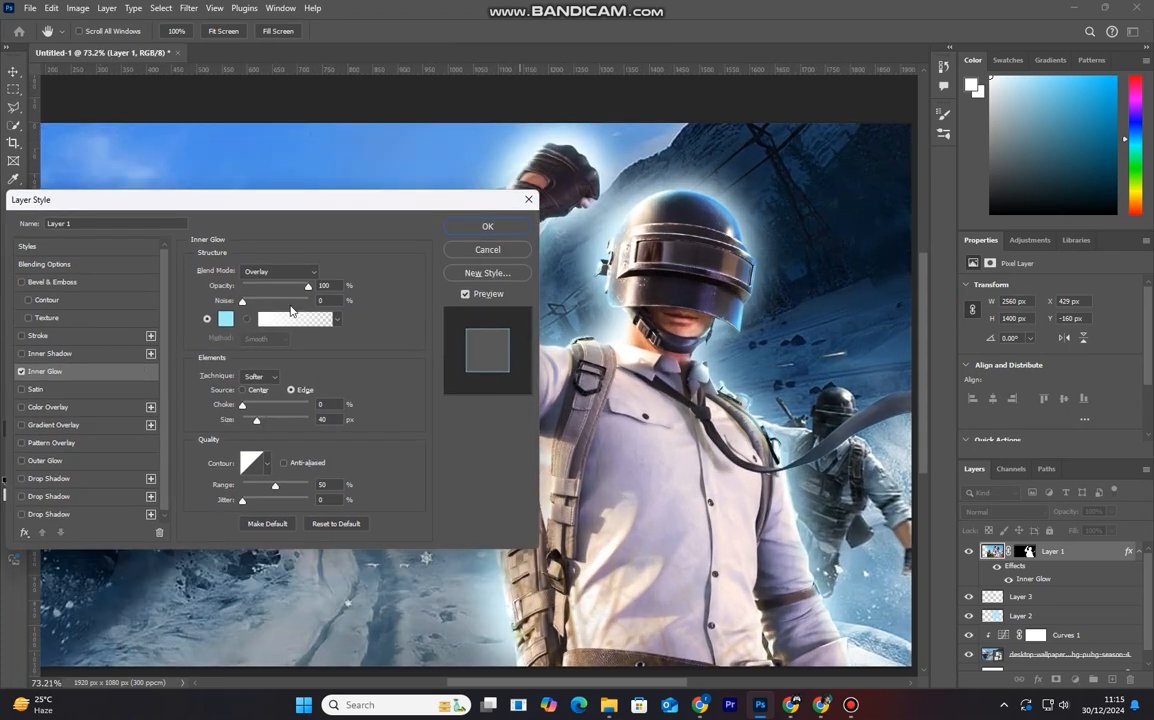
drag(255, 424, 250, 426)
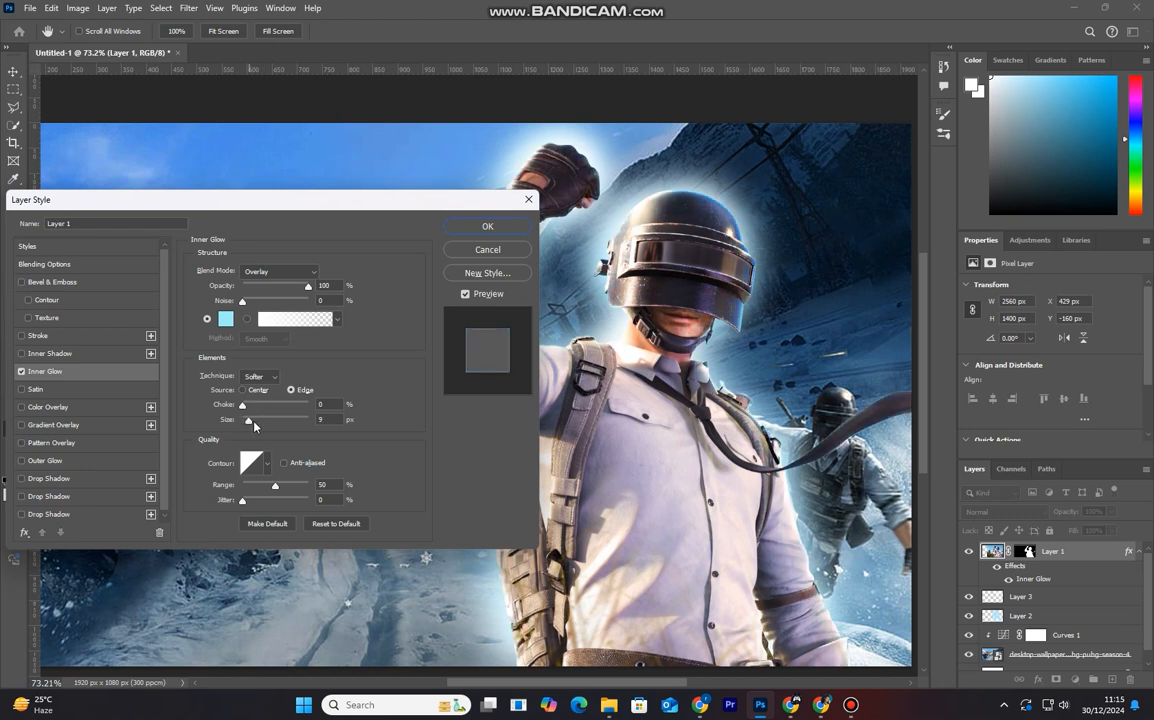
drag(255, 425, 259, 424)
drag(308, 287, 282, 303)
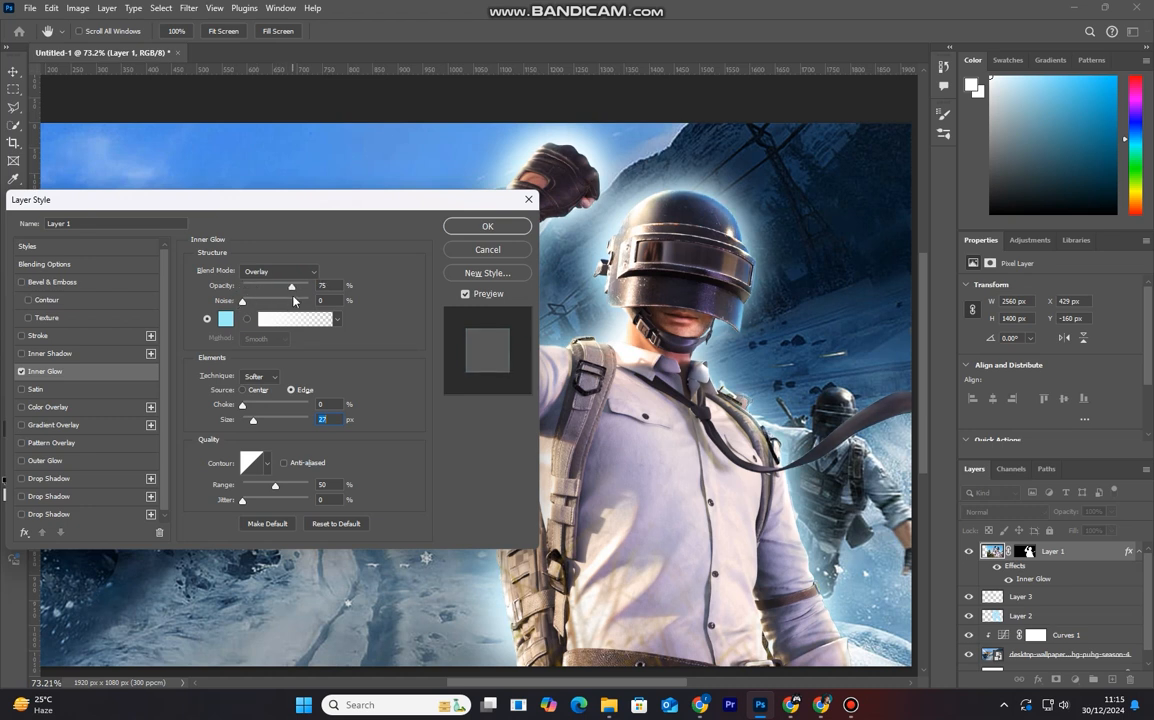
mouse_move(252, 421)
mouse_down()
mouse_move(239, 420)
mouse_move(252, 426)
mouse_up()
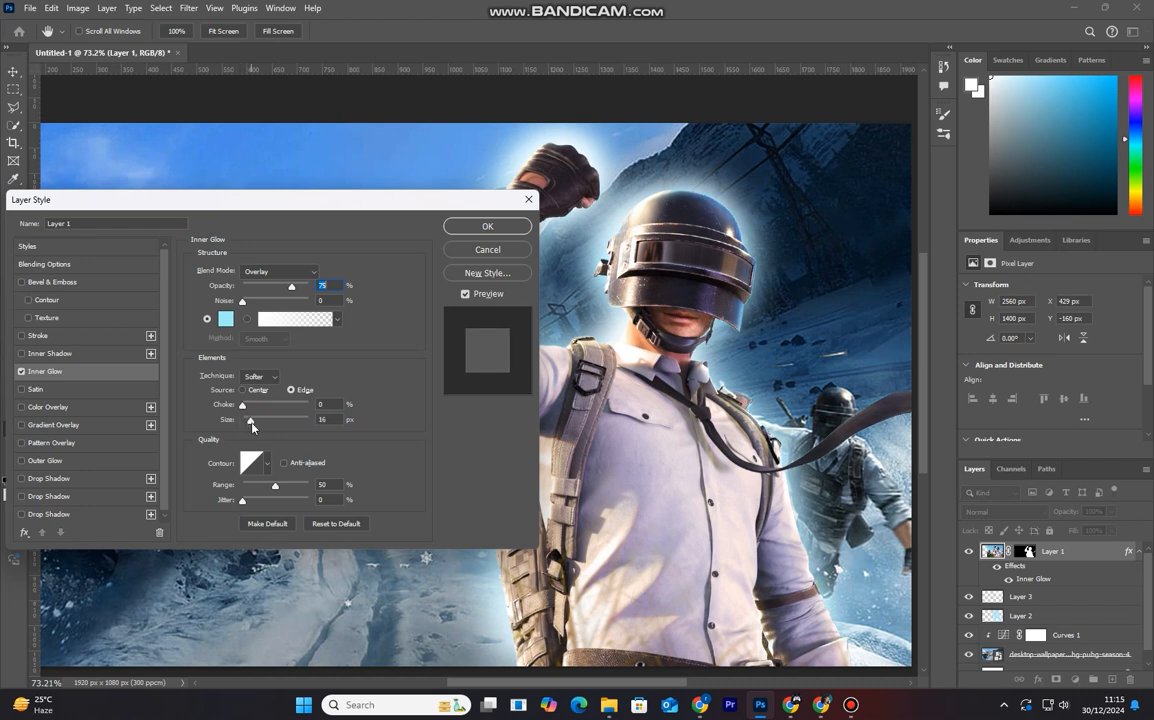
Step: Compare the character with the Inner Glow disabled and enabled, leaving the effect on
drag(387, 208, 548, 228)
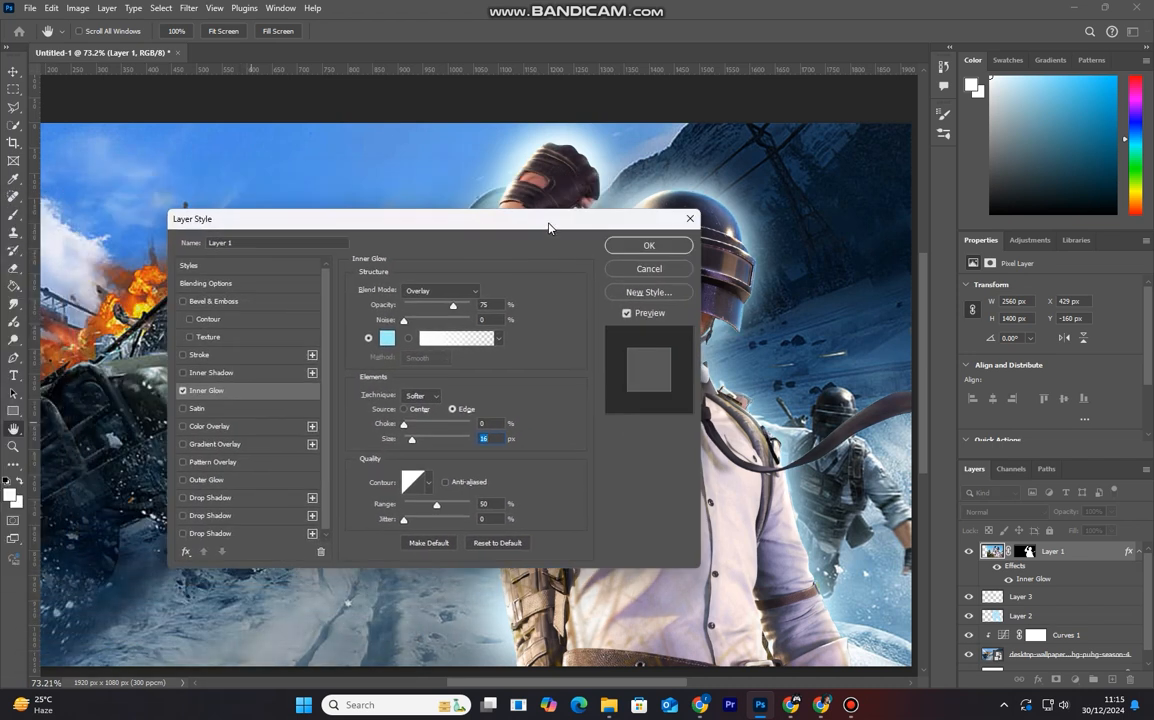
click(184, 394)
click(184, 394)
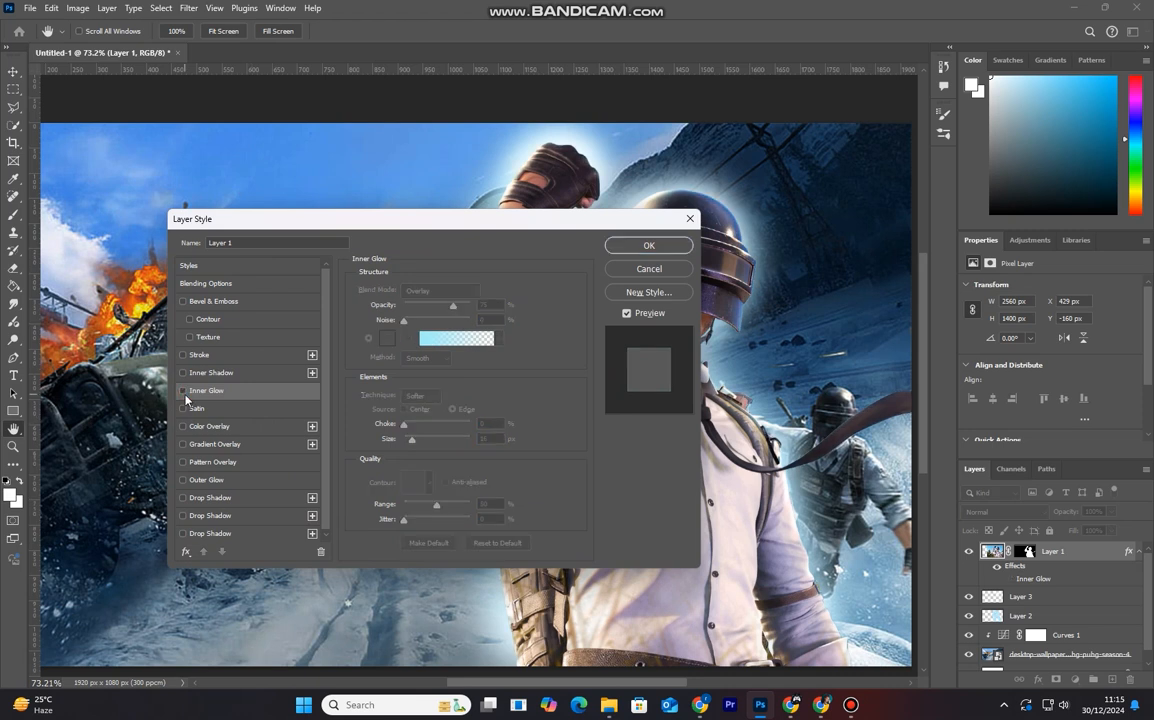
click(184, 394)
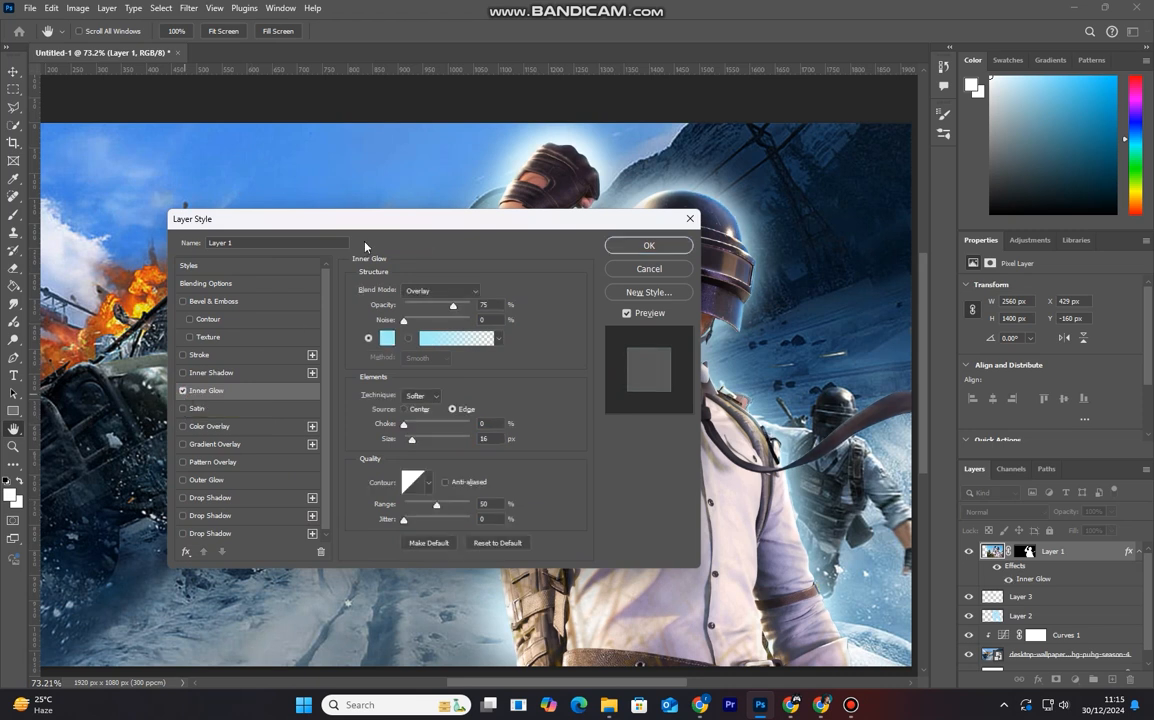
Step: Set the character's Inner Glow to 70% opacity and 43 px size in Overlay mode
drag(390, 218, 171, 224)
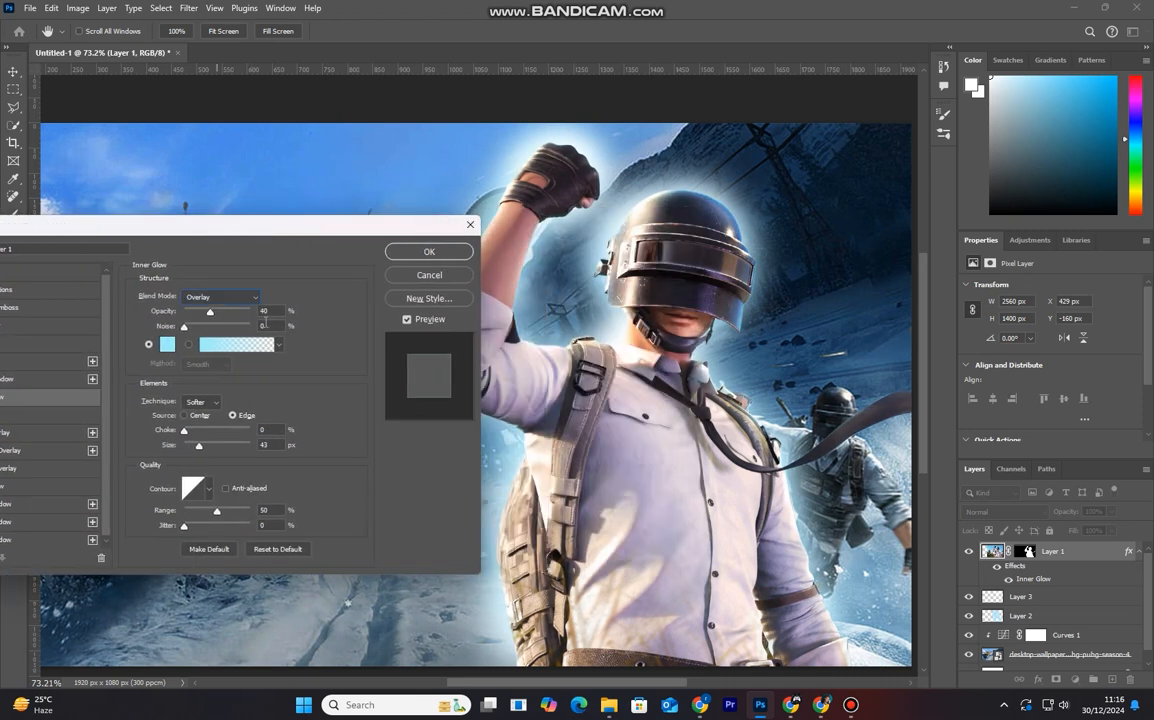
drag(306, 237, 352, 253)
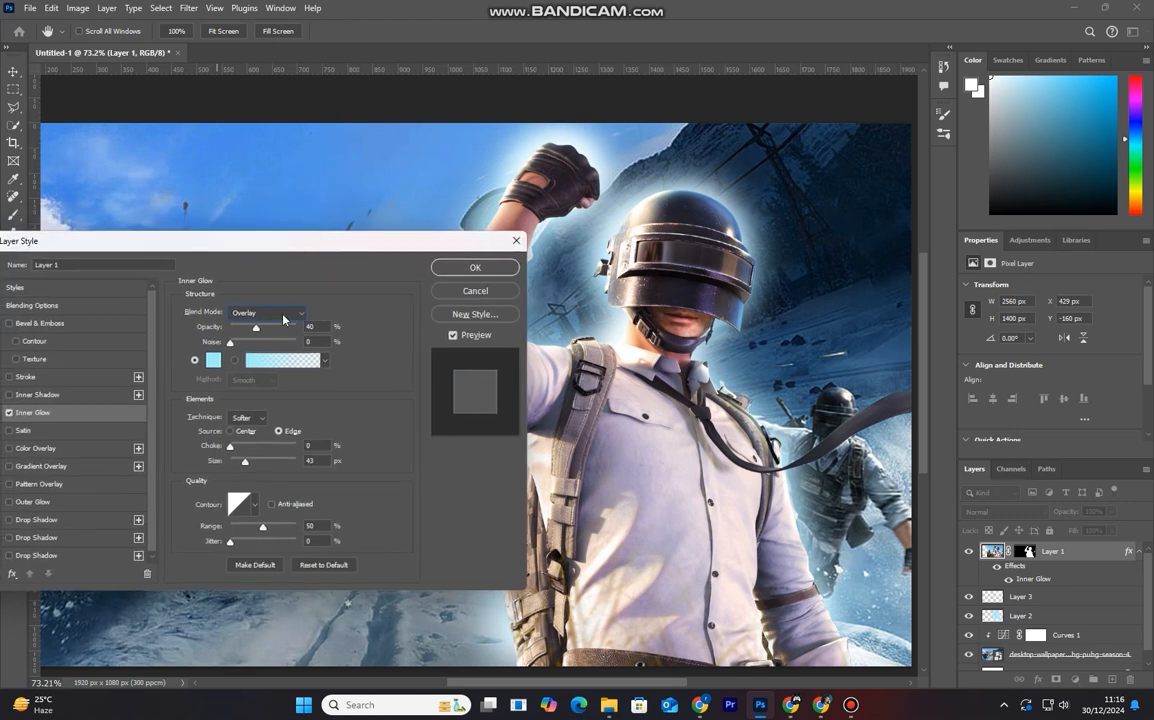
drag(256, 328, 288, 330)
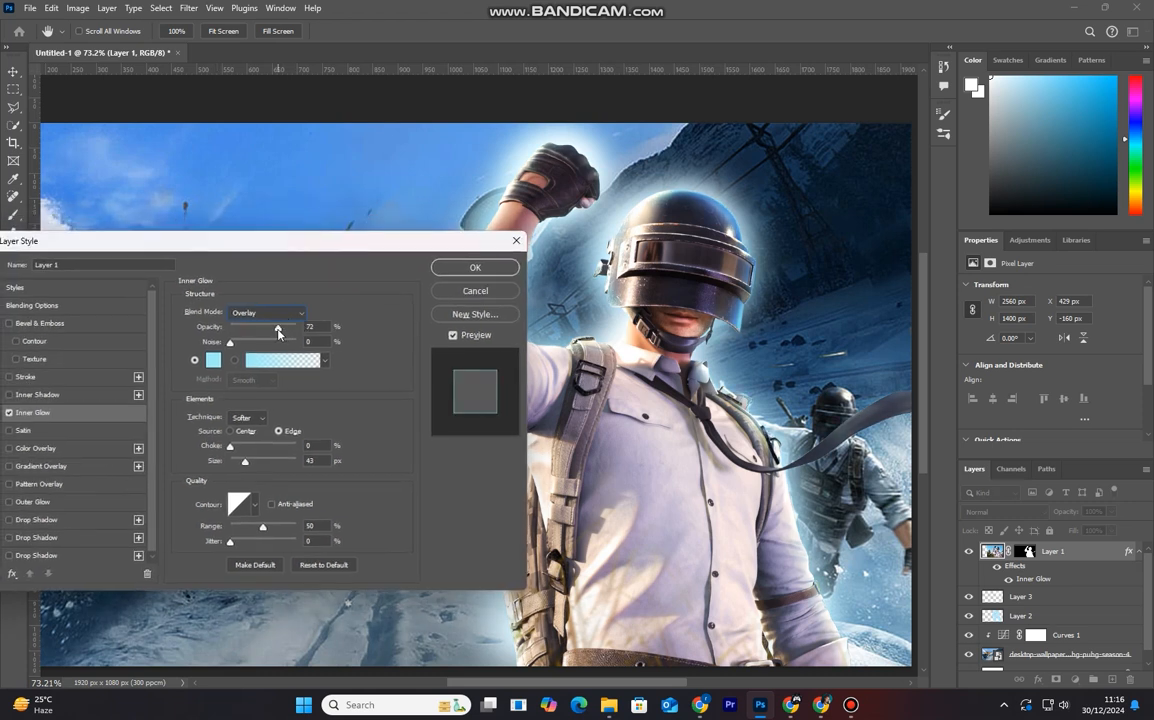
drag(297, 330, 278, 345)
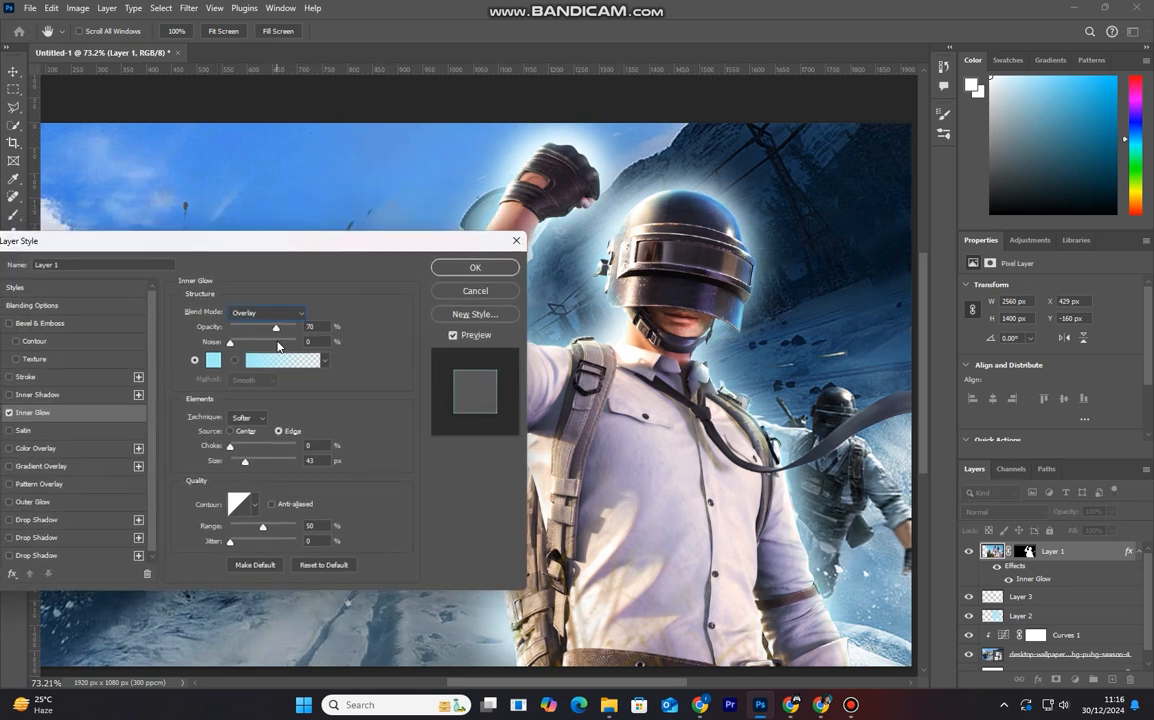
Step: Add a white 3 px outside Stroke to the character layer and apply the layer style
click(26, 377)
click(213, 411)
click(782, 256)
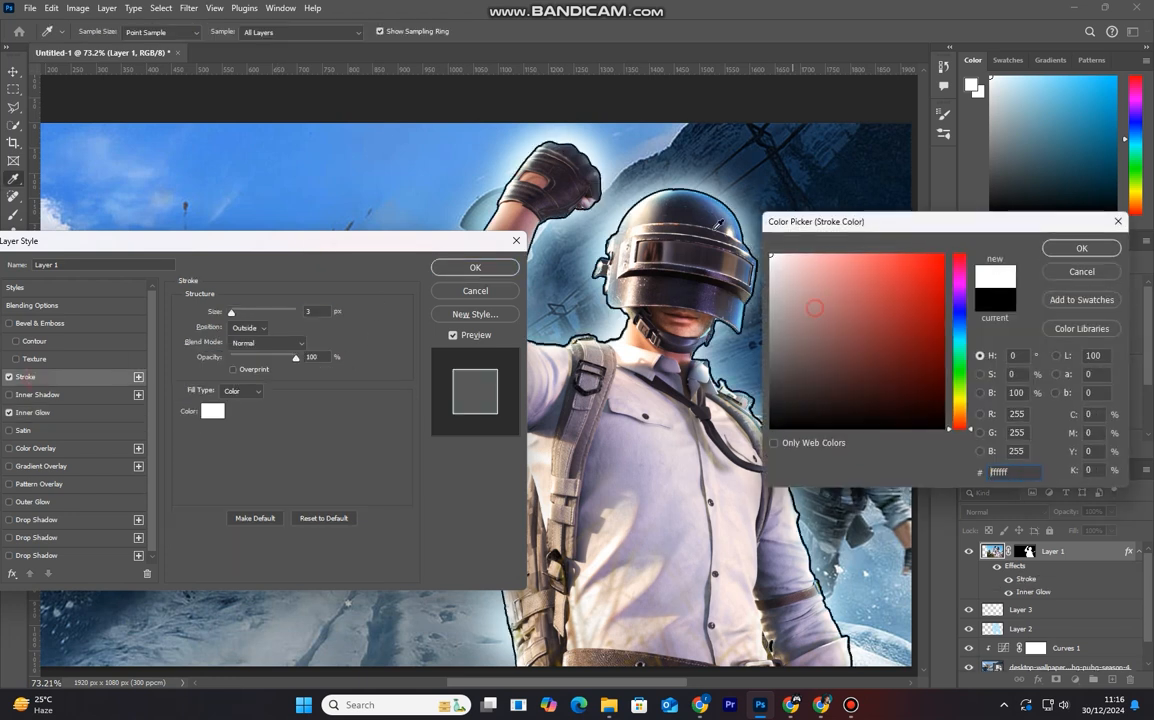
click(1083, 250)
mouse_move(338, 250)
mouse_down()
mouse_move(265, 275)
mouse_move(201, 237)
mouse_up()
click(335, 252)
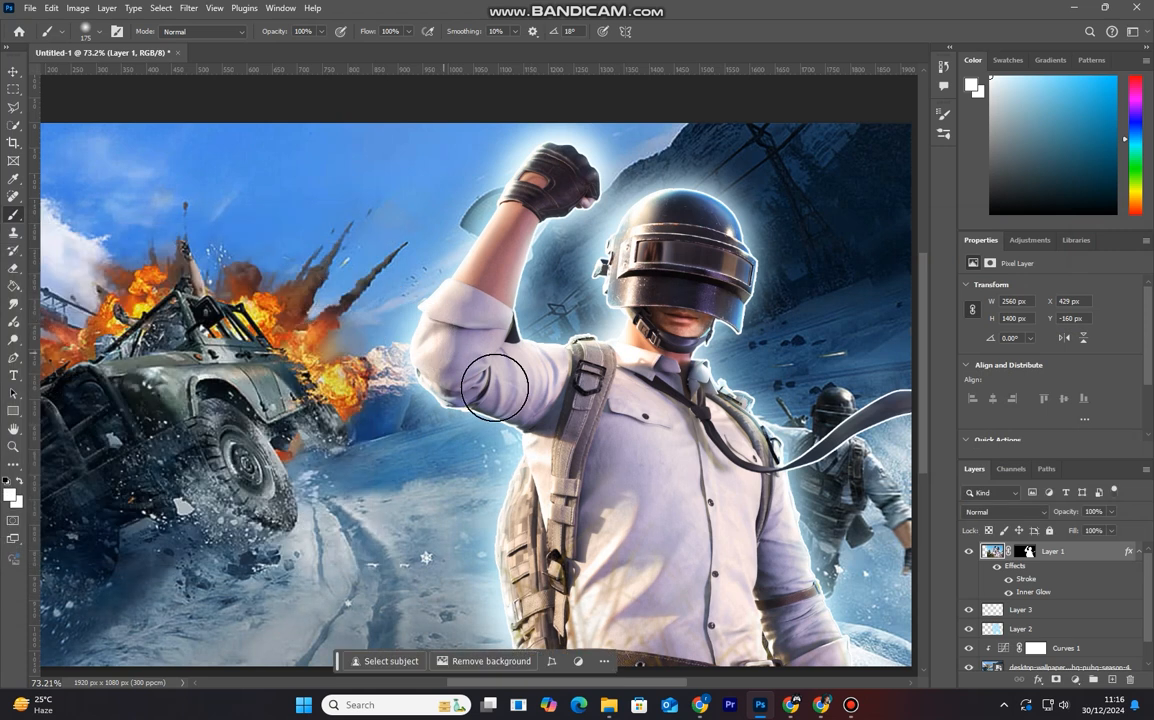
Step: Convert the character layer's Stroke and Inner Glow effects into separate layers
key(v)
scroll(500, 400, down, 2)
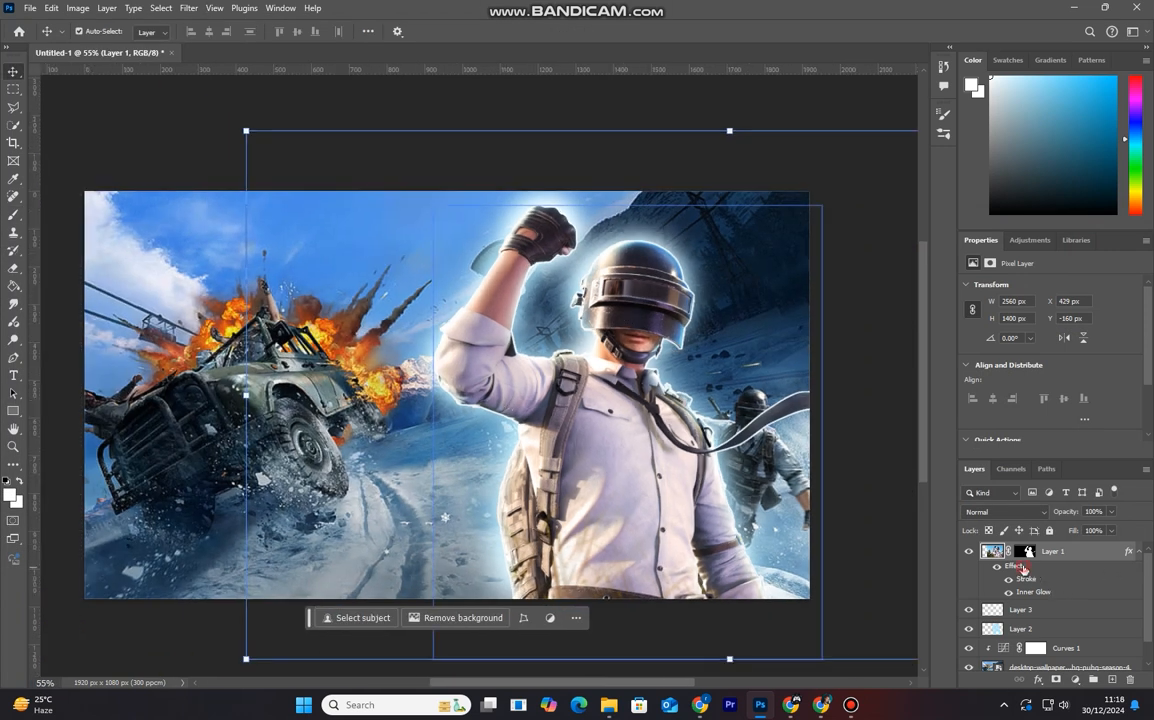
right_click(1028, 567)
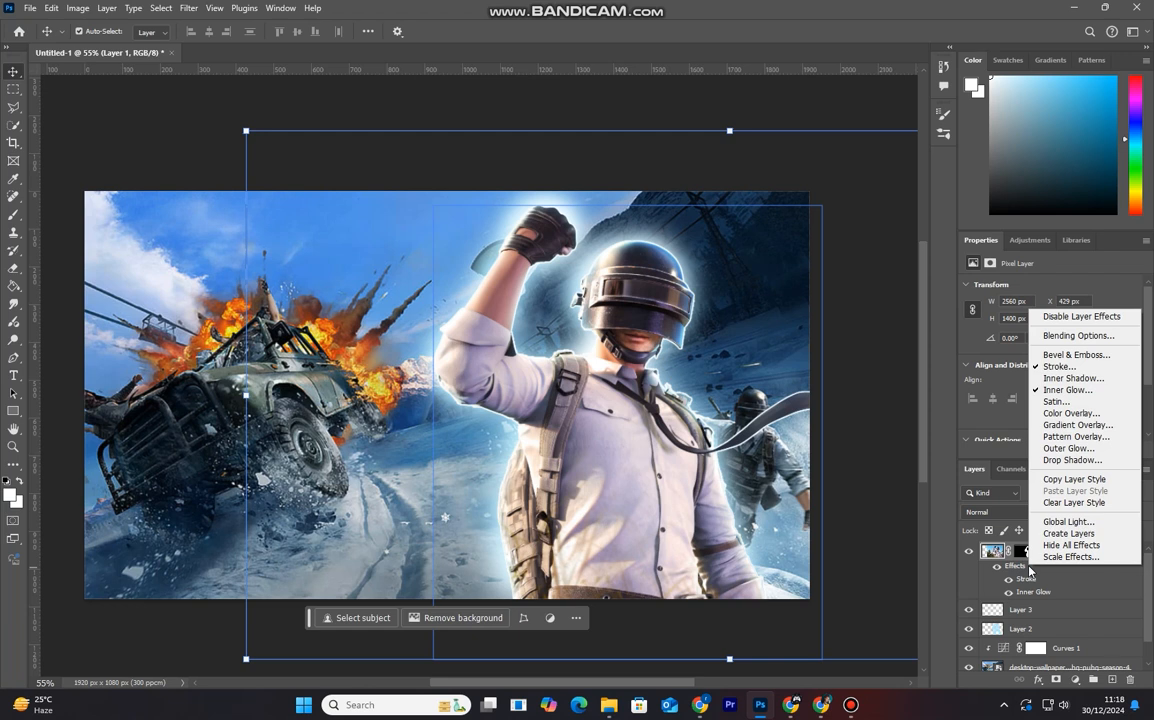
click(1032, 534)
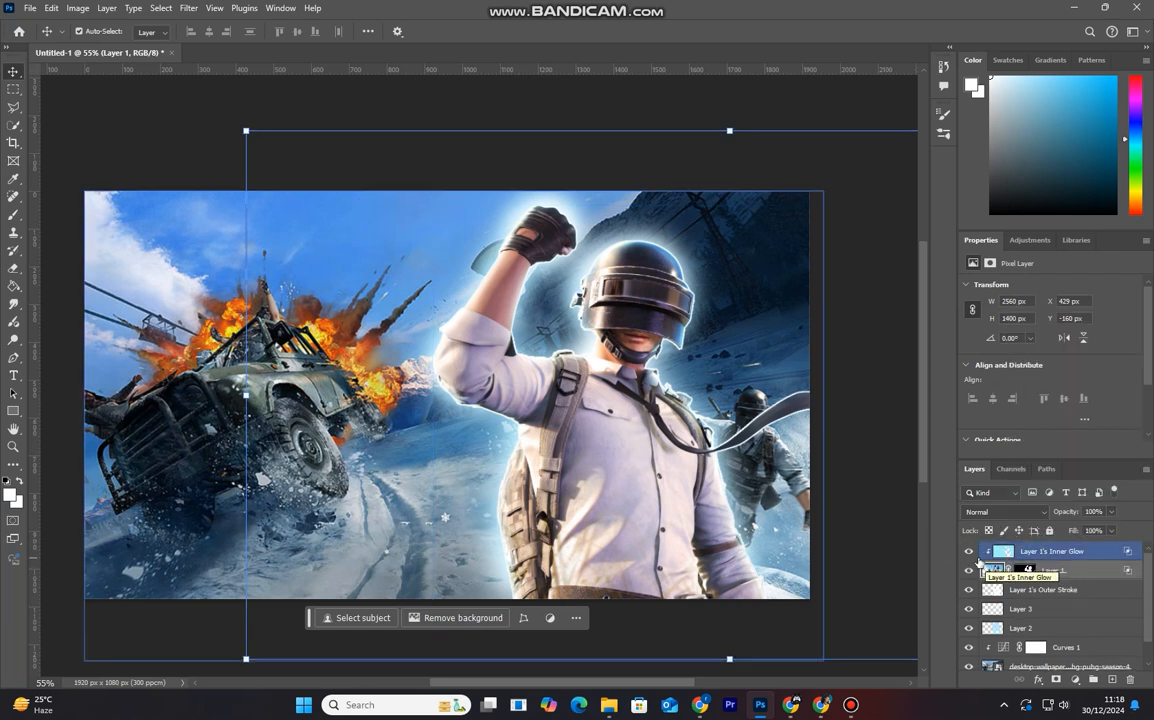
Step: Compare the image with the separated Inner Glow and Outer Stroke layers hidden and shown
click(972, 556)
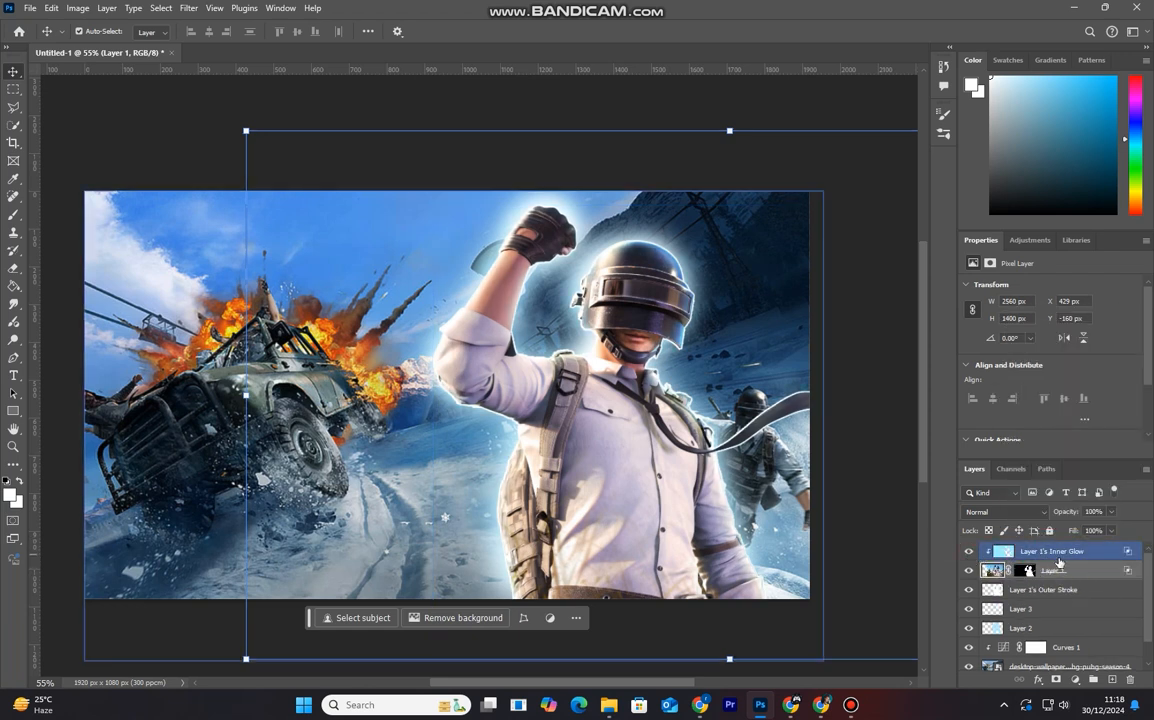
click(979, 593)
click(967, 594)
click(968, 594)
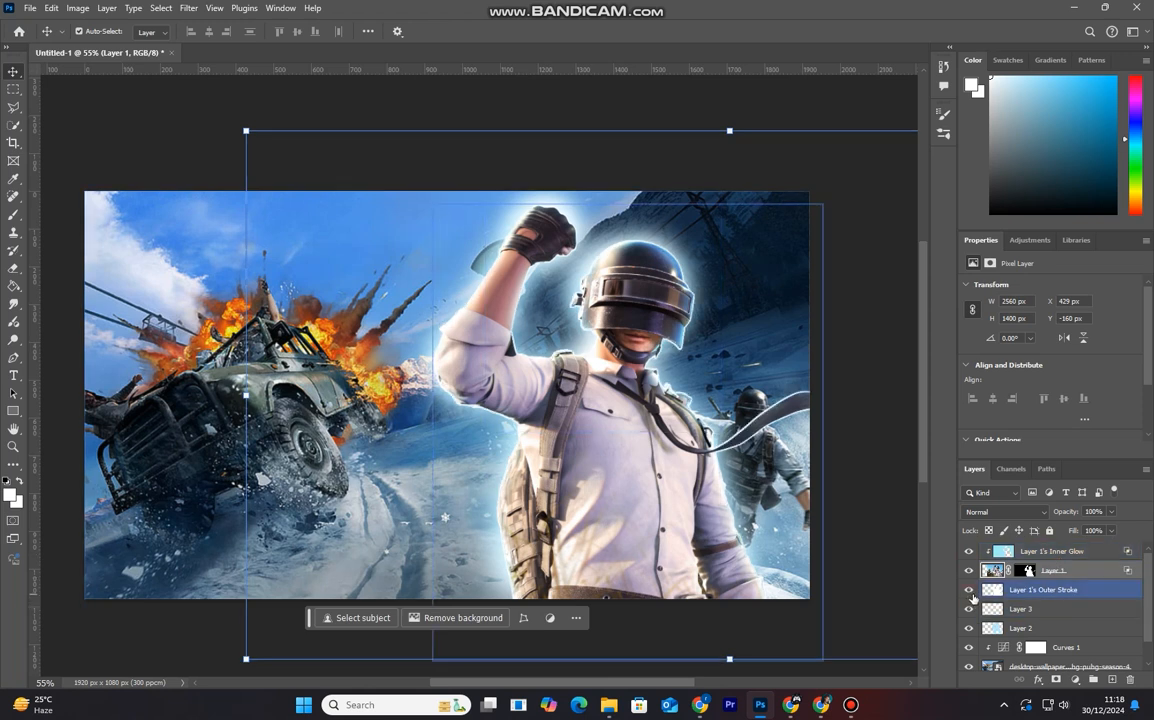
Step: Add a layer mask to the Outer Stroke layer and paint it black with a 65% opacity brush to fade parts of the character's outline
click(1056, 679)
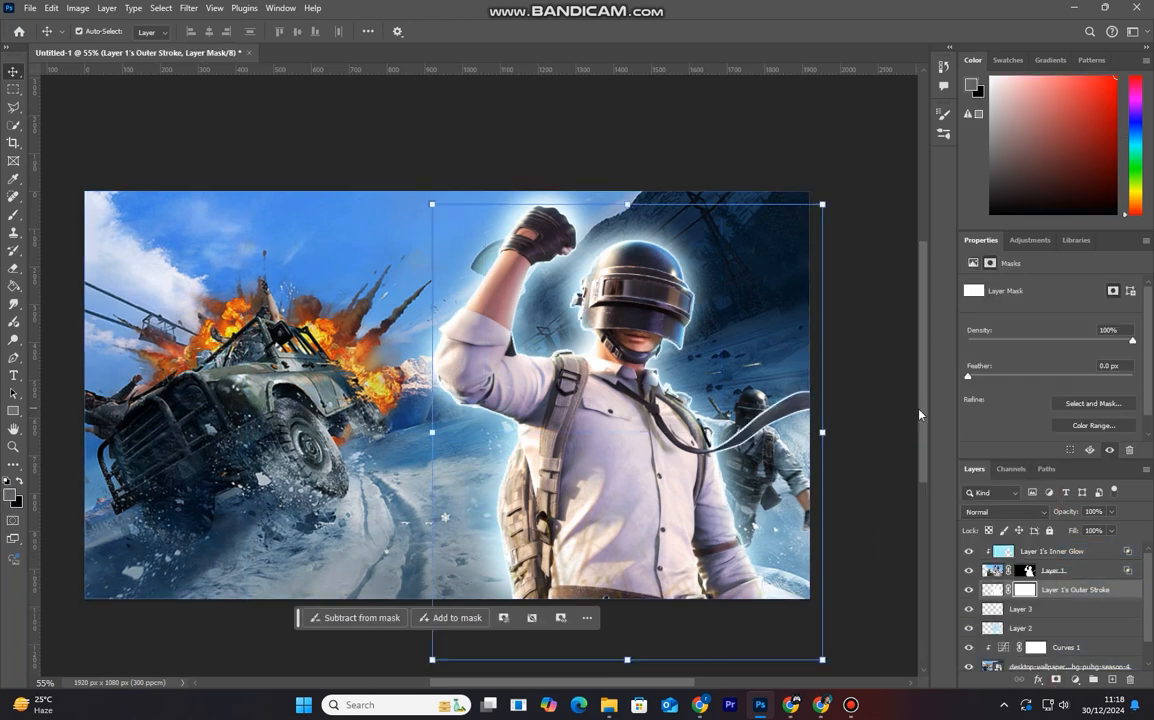
click(965, 592)
click(965, 592)
key(b)
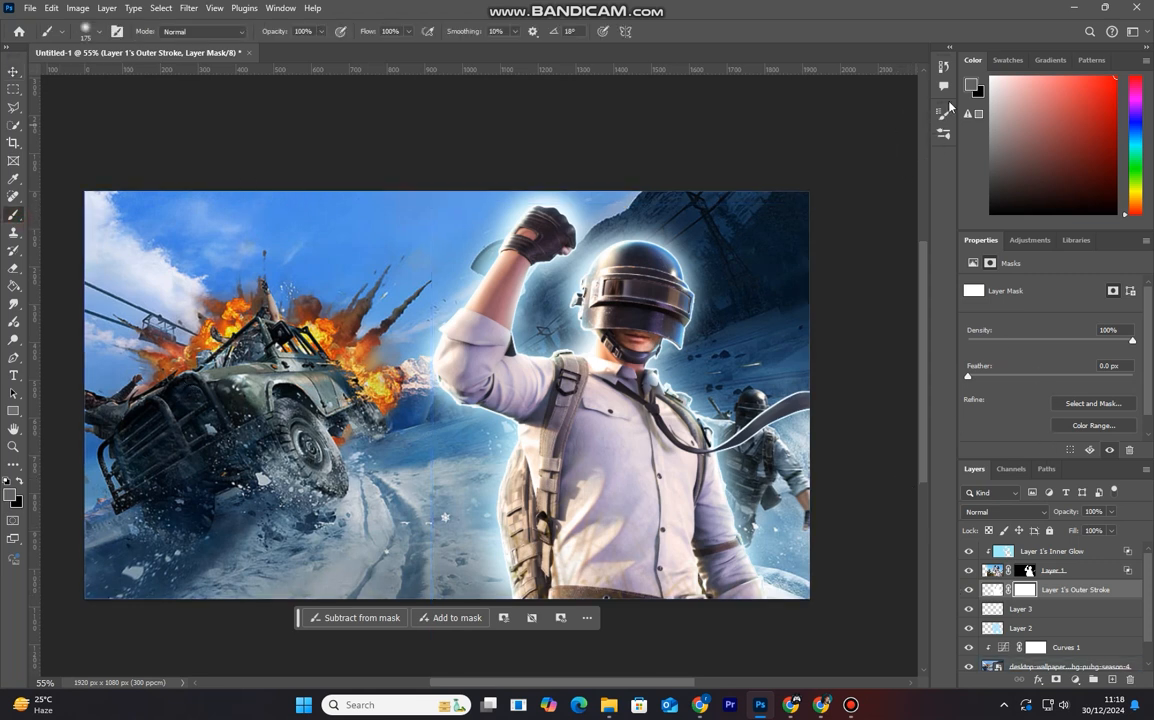
key(d)
key(x)
mouse_move(793, 395)
mouse_down()
mouse_move(783, 424)
mouse_move(718, 460)
mouse_move(744, 438)
mouse_up()
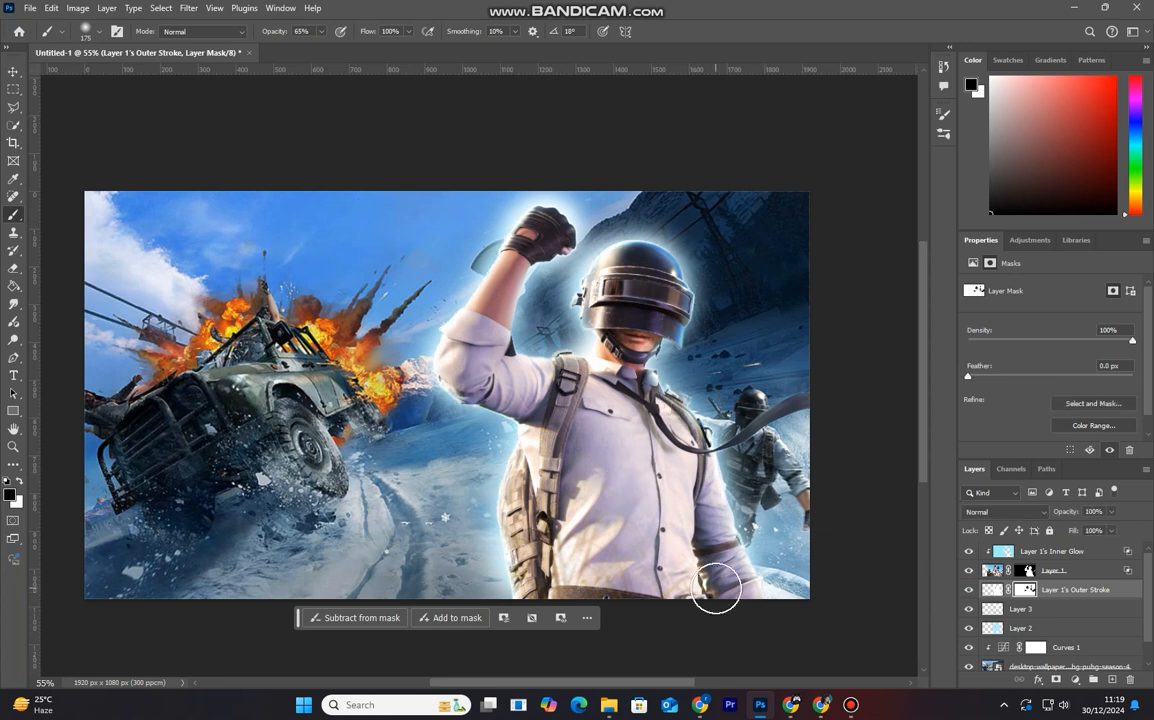
Step: Add a new empty layer directly above the white glow layer, Layer 3
key(v)
scroll(556, 532, down, 1)
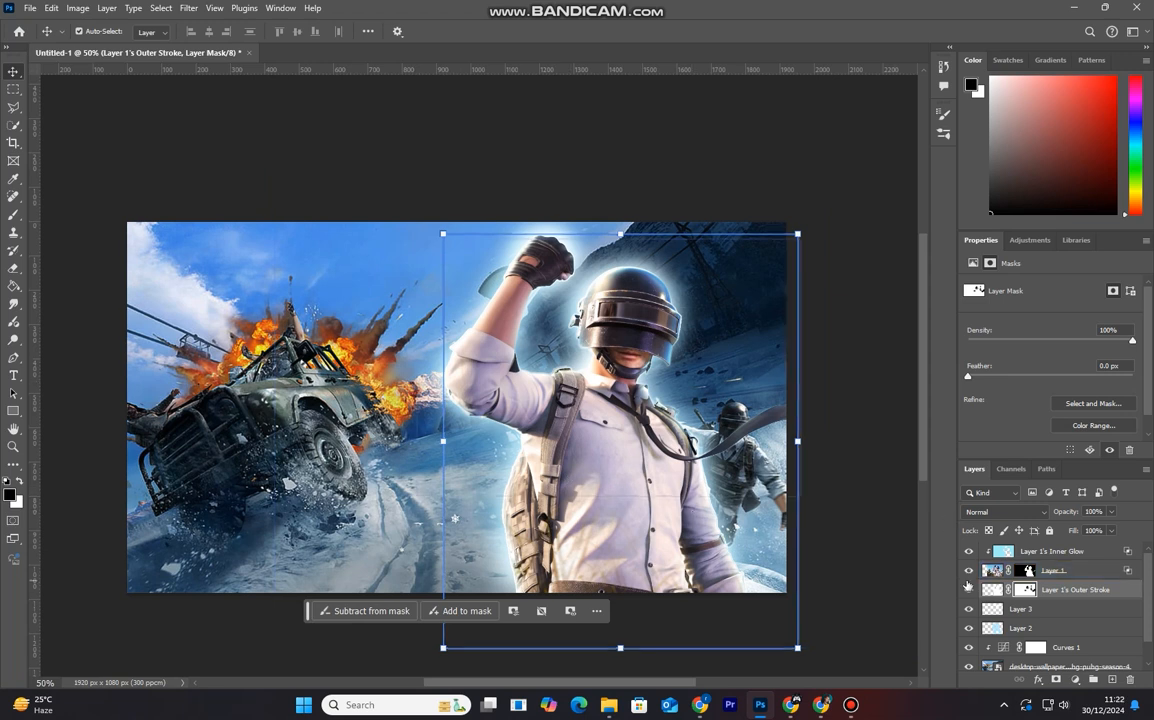
scroll(1040, 600, down, 2)
click(1038, 623)
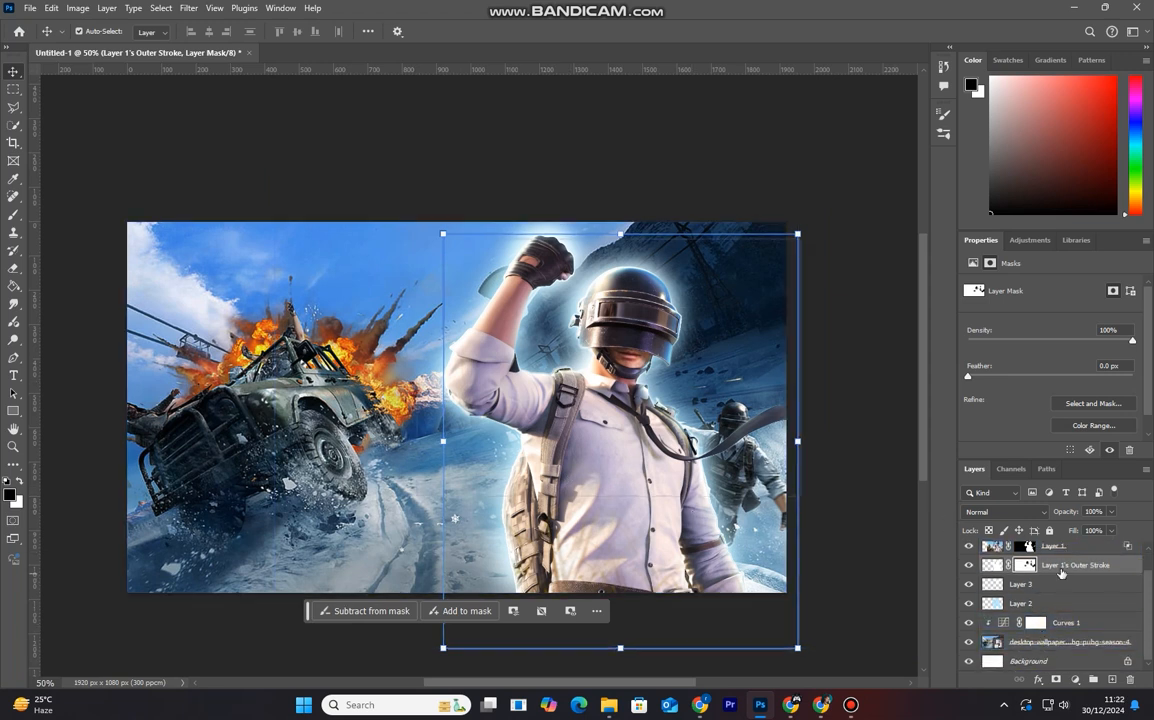
click(1020, 584)
click(969, 585)
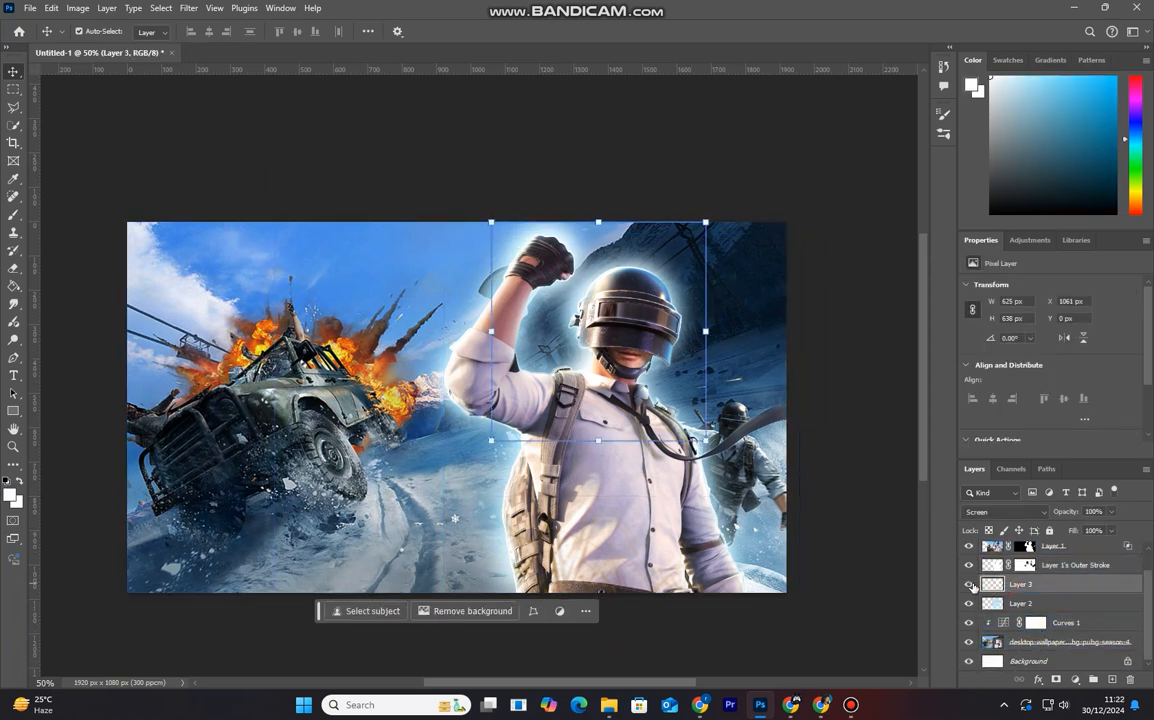
click(1112, 678)
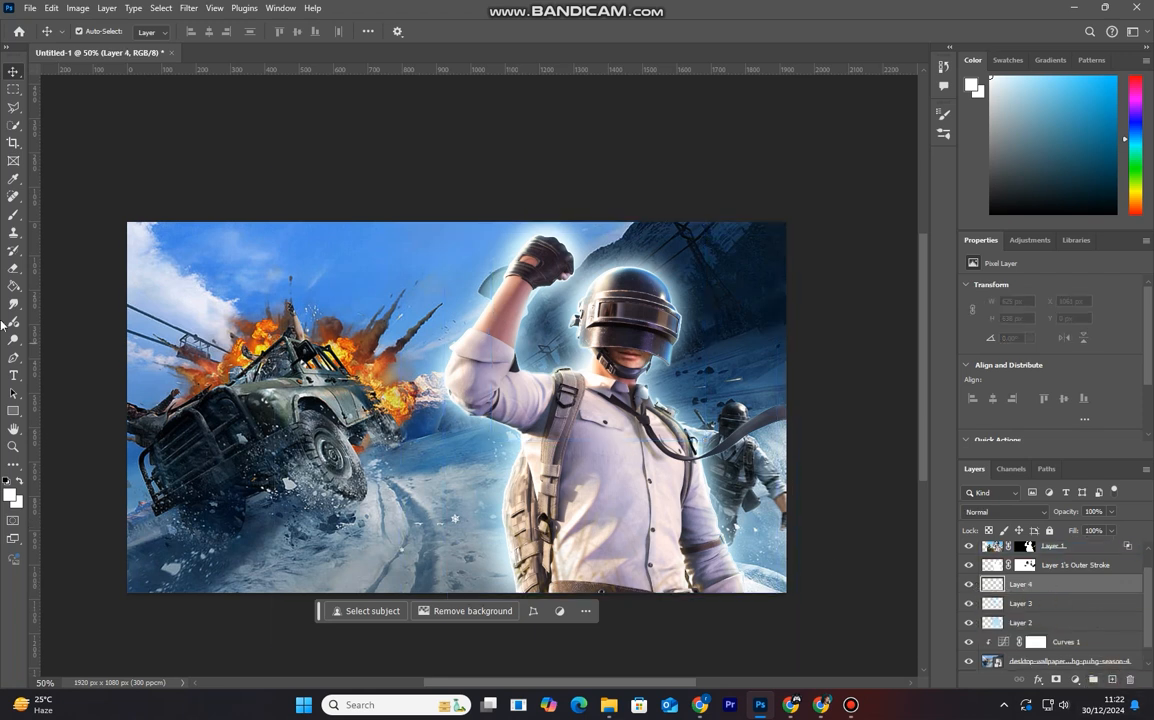
Step: Paint a soft lavender spot between the jeep and the character, using the shirt's color and a 400 px brush at 100% opacity
click(14, 214)
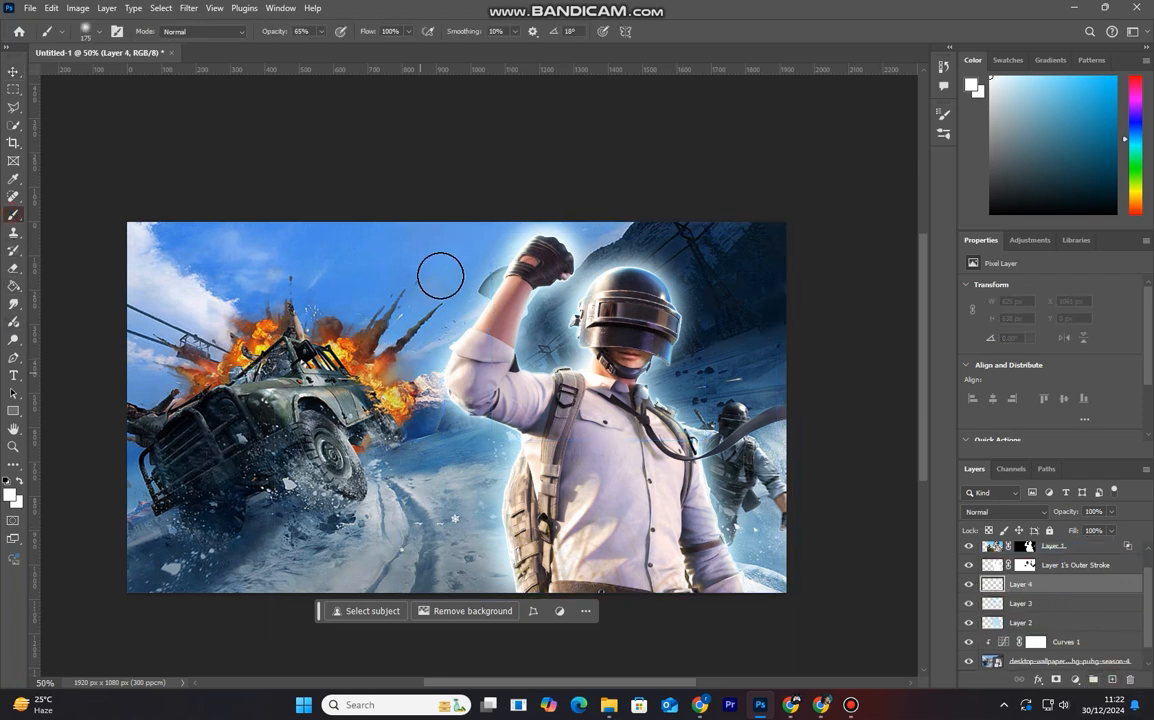
drag(280, 36, 320, 37)
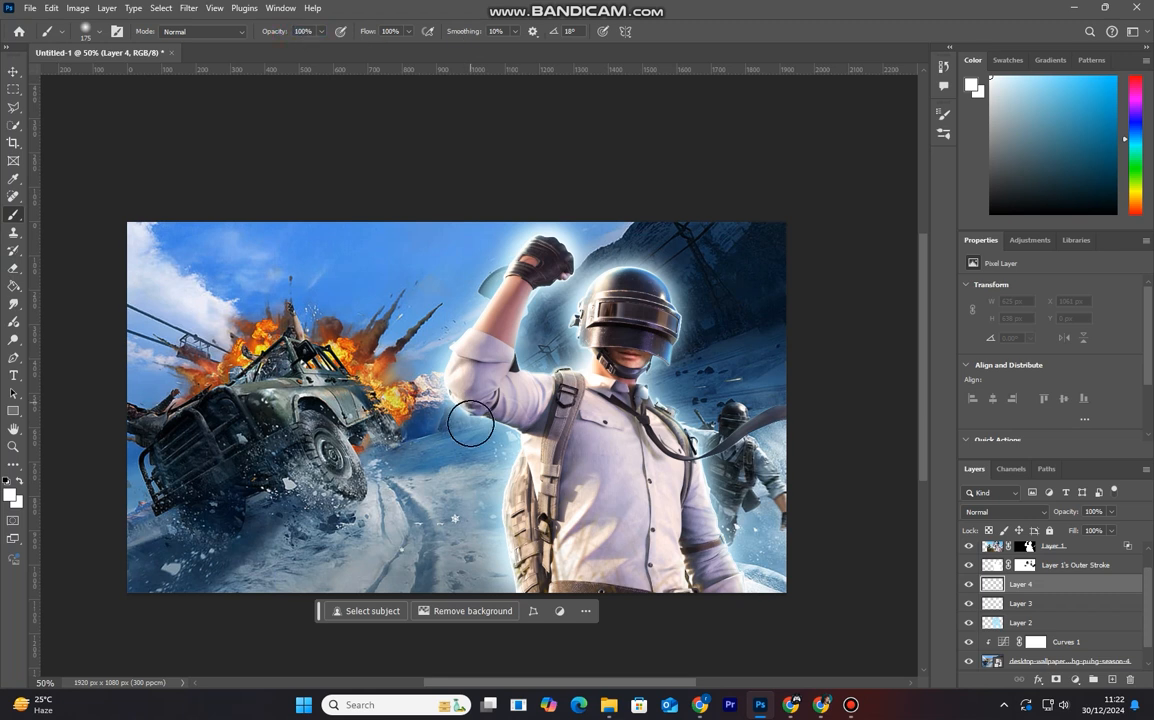
key(bracketright)
key(bracketright)
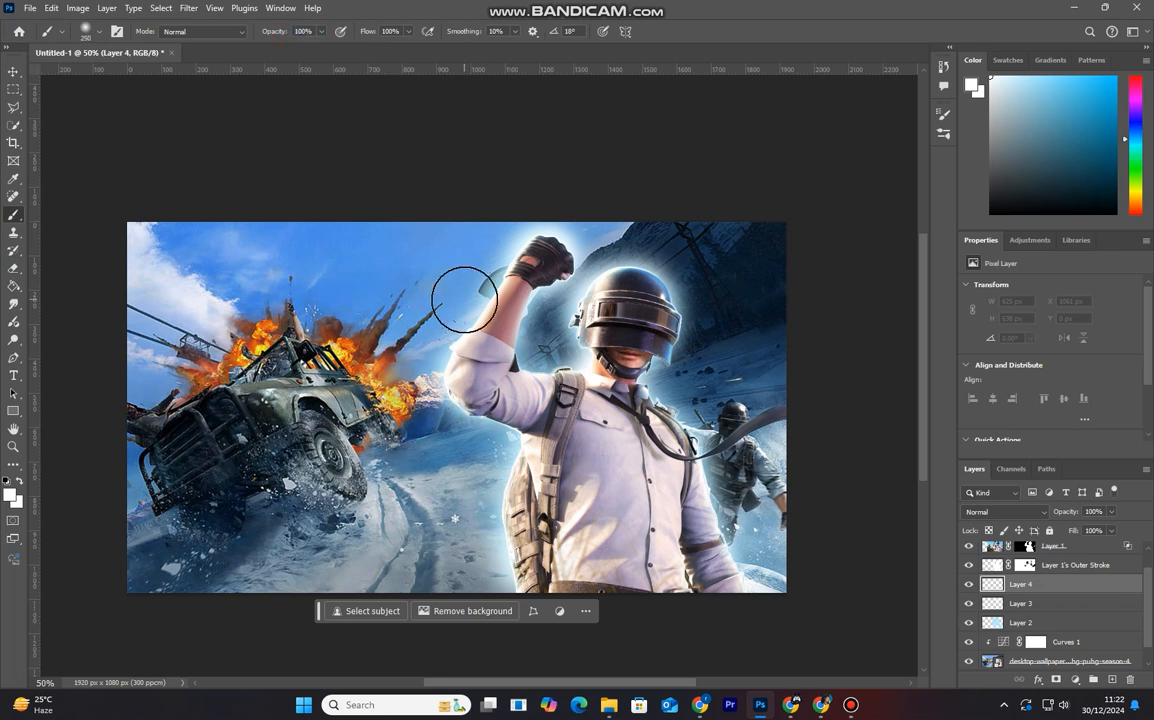
alt+click(545, 412)
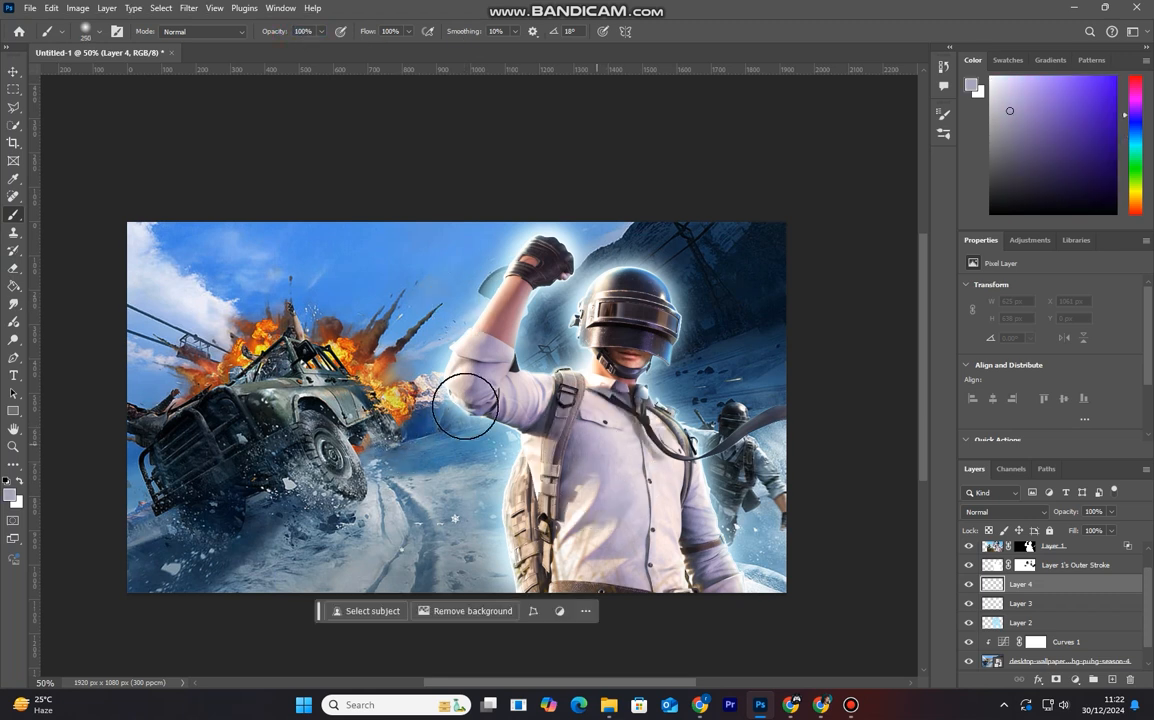
drag(1006, 114, 1007, 122)
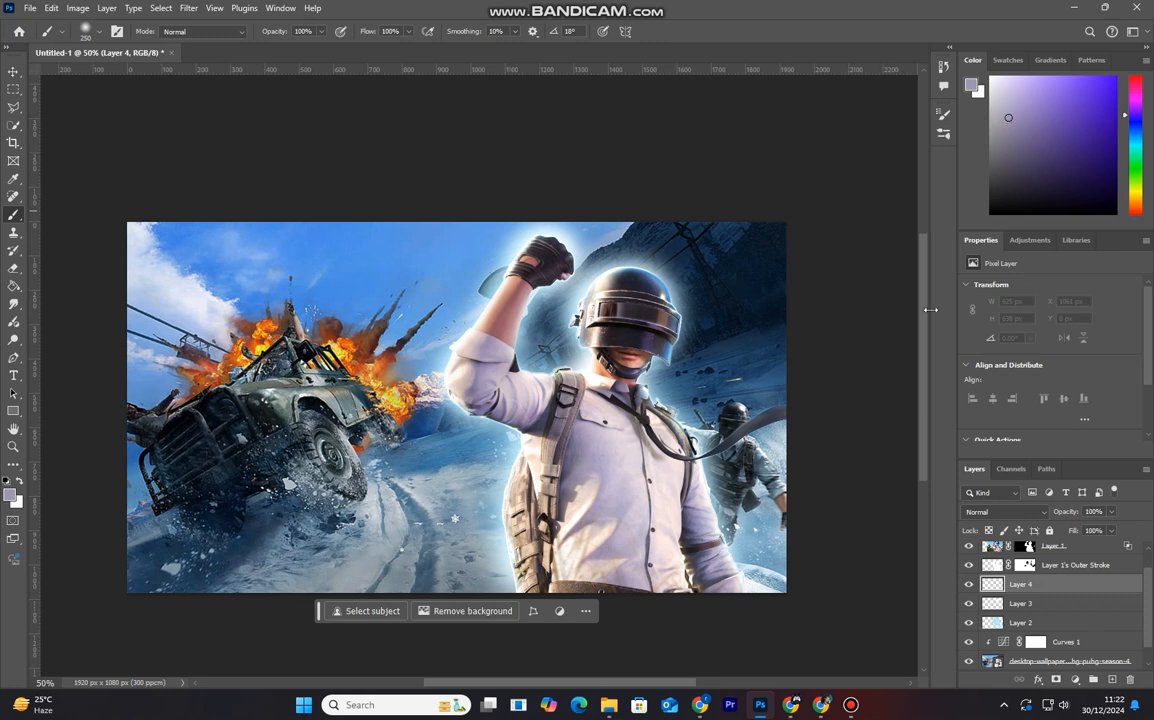
alt+click(617, 495)
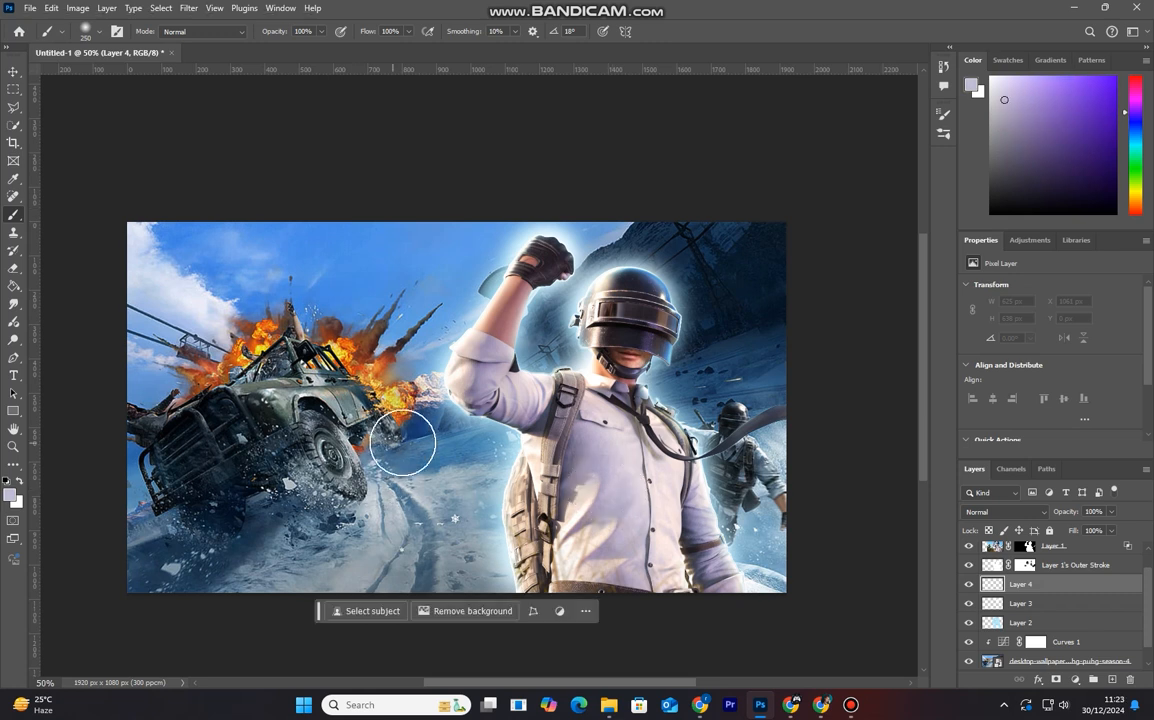
key(bracketright)
key(bracketright)
click(400, 435)
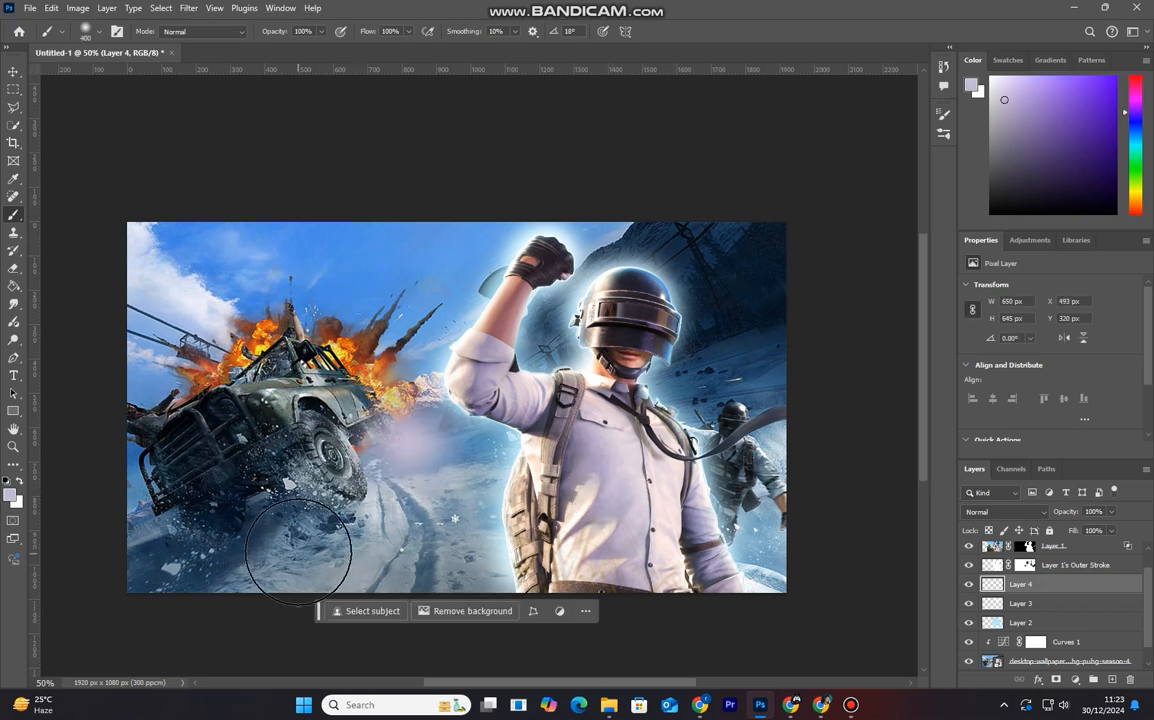
Step: Paint a small white highlight at the center of the lavender spot with a 50 px brush, and switch to the Move tool
key(bracketleft)
key(bracketleft)
key(bracketleft)
key(bracketleft)
key(bracketleft)
key(bracketleft)
key(bracketleft)
key(bracketleft)
key(bracketleft)
key(bracketleft)
key(bracketleft)
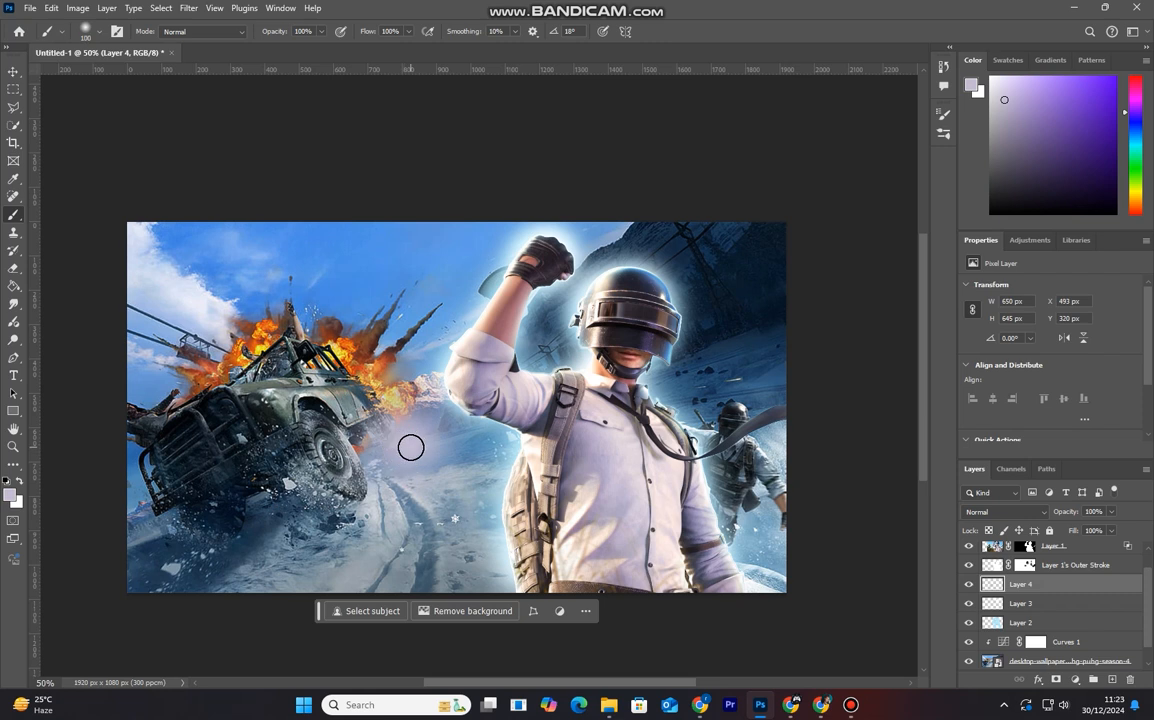
key(x)
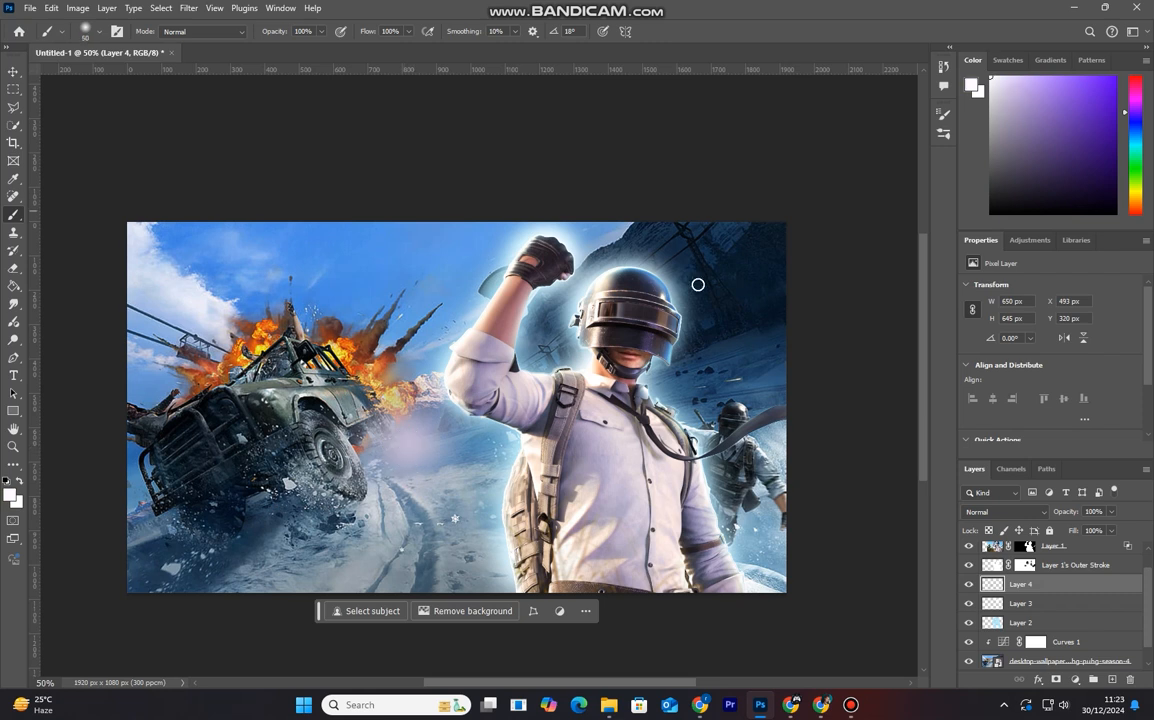
click(414, 443)
click(13, 71)
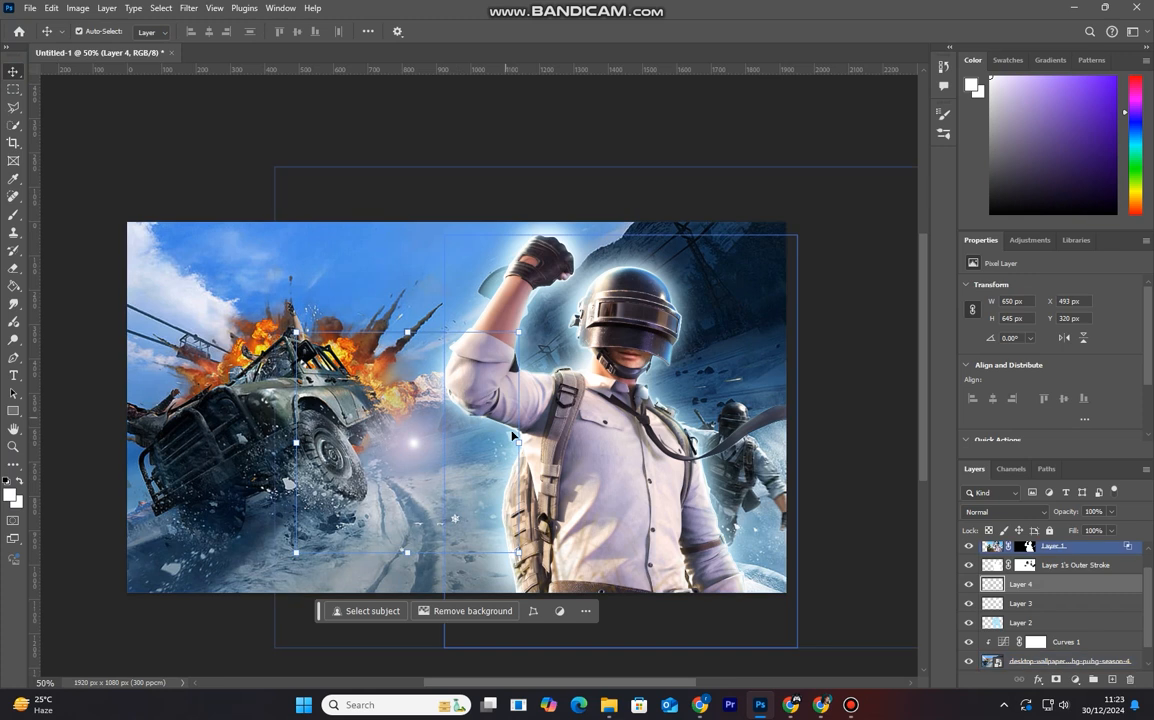
Step: Reshape the light spot on Layer 4 into a slanted streak with 110% width, 38.29% height and a -31.85° rotation
drag(518, 331, 572, 333)
drag(407, 331, 406, 400)
drag(566, 501, 623, 400)
drag(549, 354, 511, 378)
Step: Set the Layer 4 light streak's blending mode to Screen and place it behind the character's raised fist and helmet
click(991, 513)
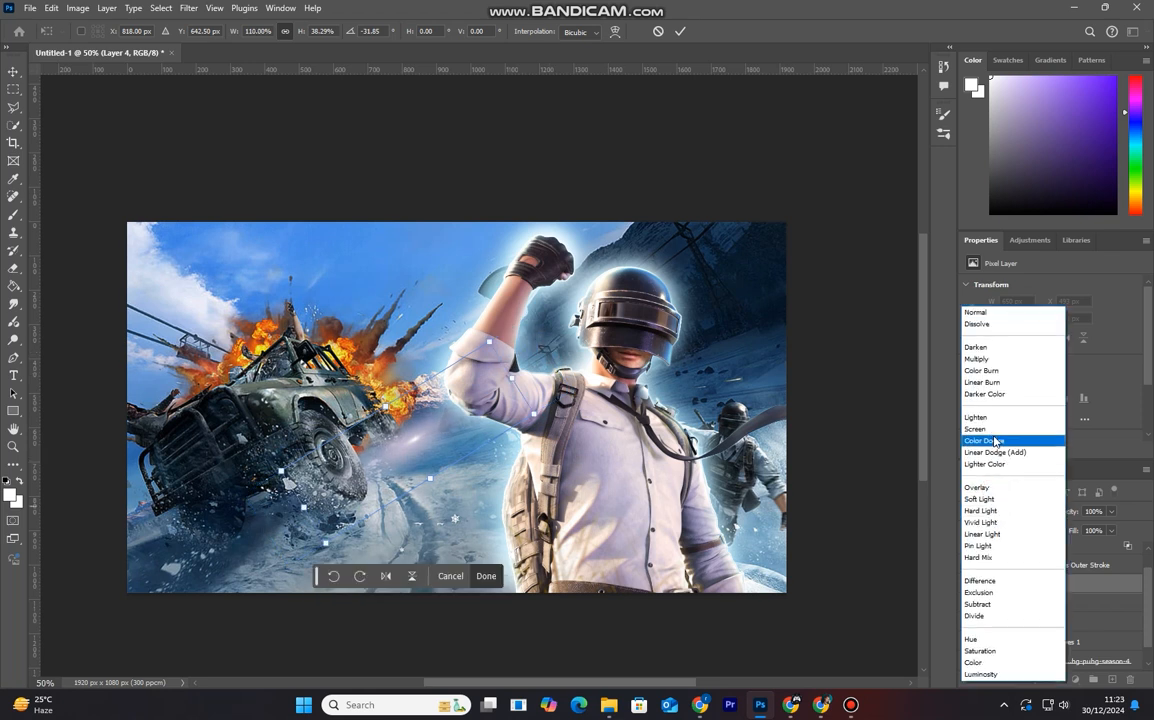
click(995, 431)
drag(463, 438, 636, 281)
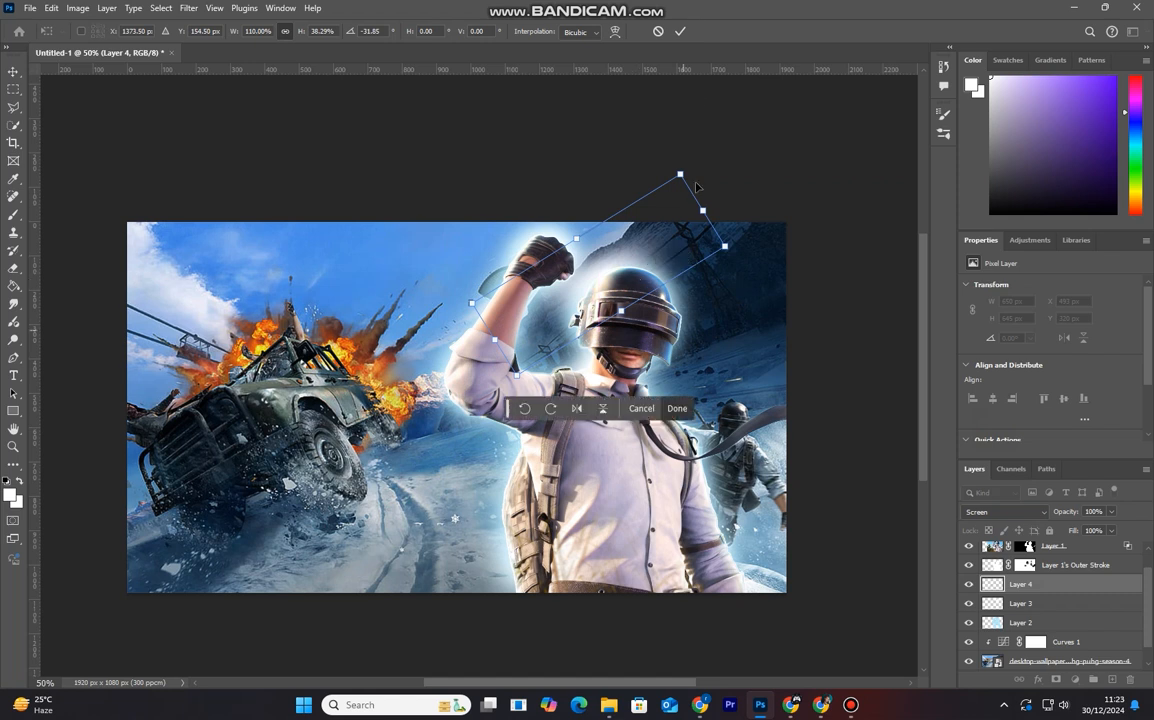
click(684, 32)
Step: Compare the composite with Layer 4 copy, Layer 4 and the character's Layer 1 hidden and shown
scroll(638, 483, down, 3)
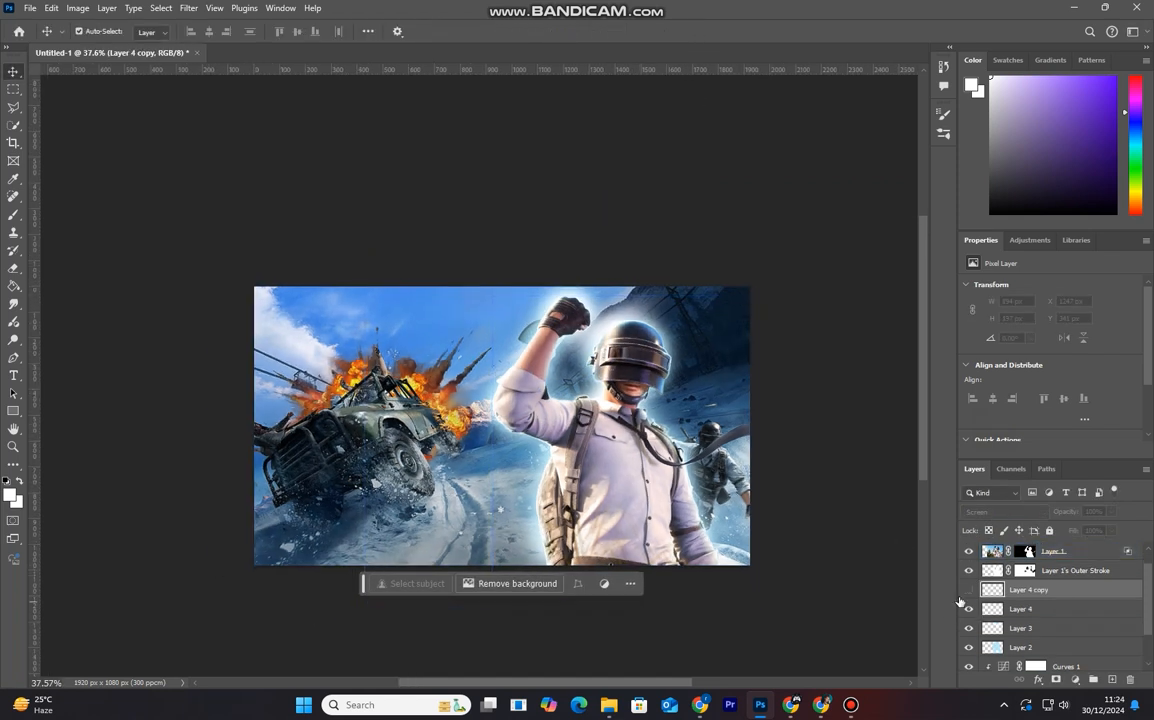
click(968, 592)
click(814, 451)
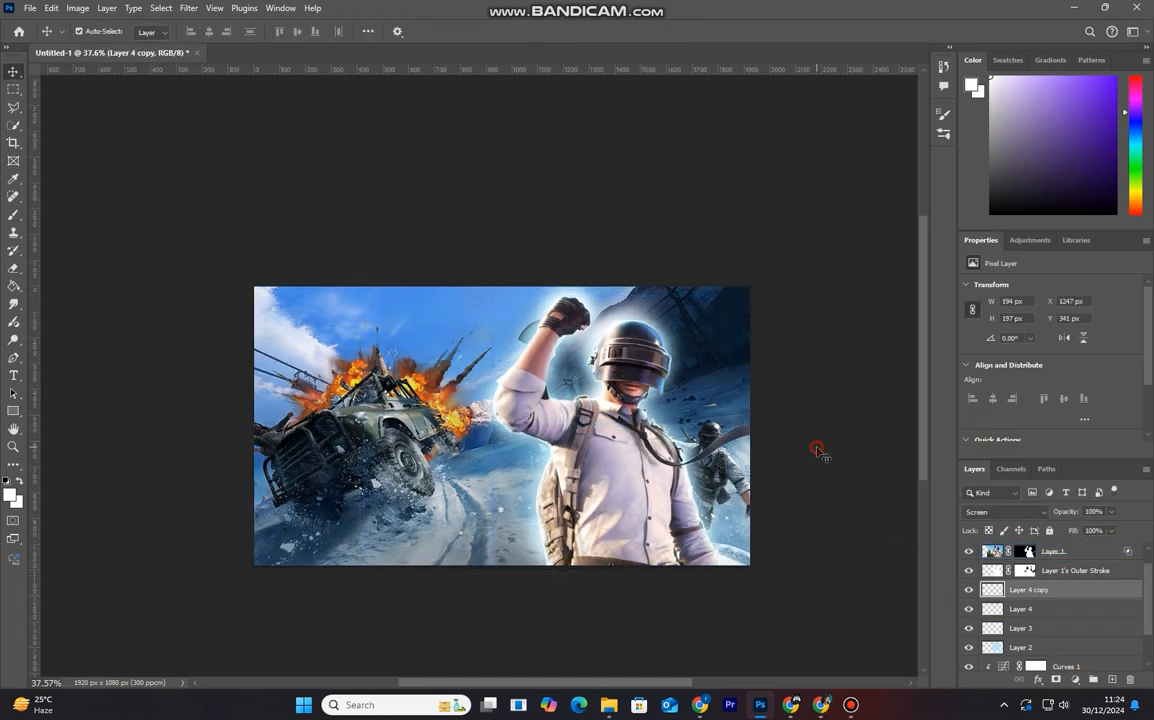
click(965, 593)
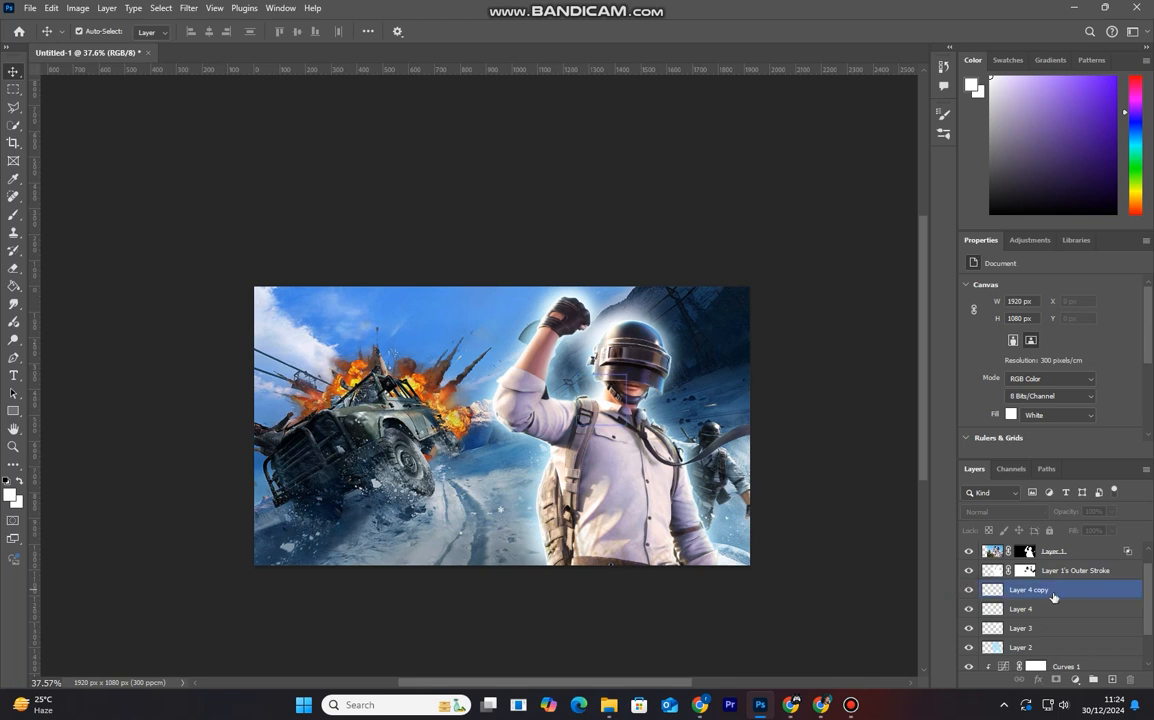
click(969, 592)
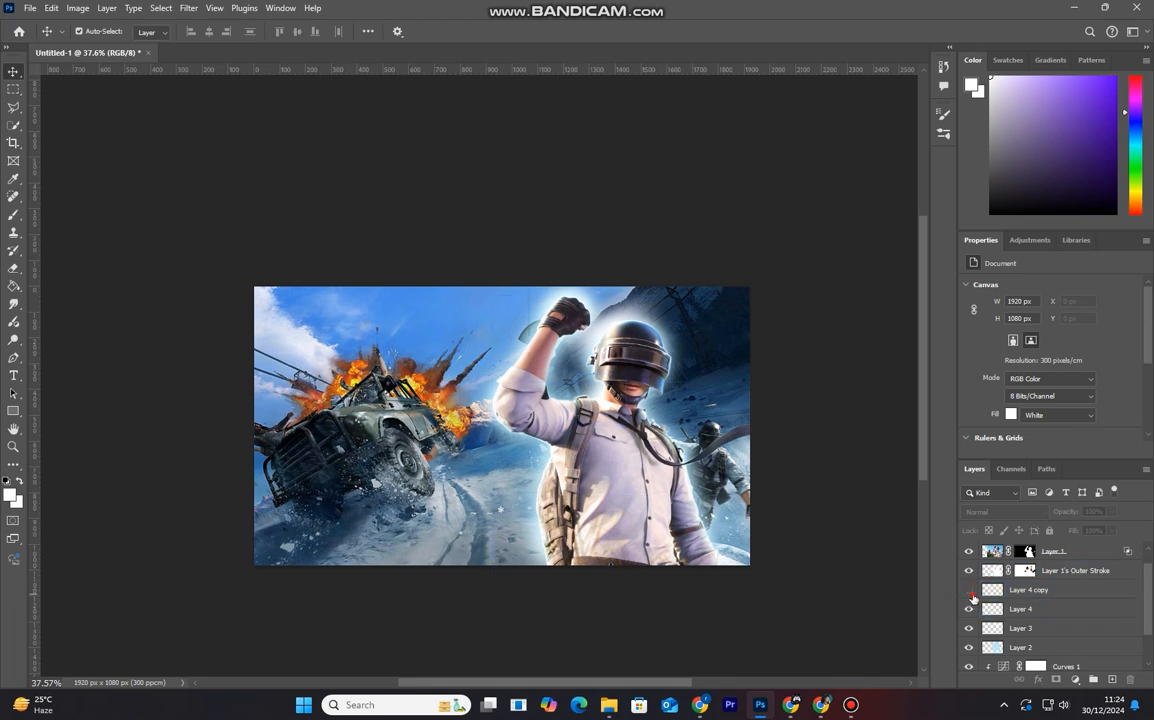
click(969, 593)
click(970, 608)
click(970, 608)
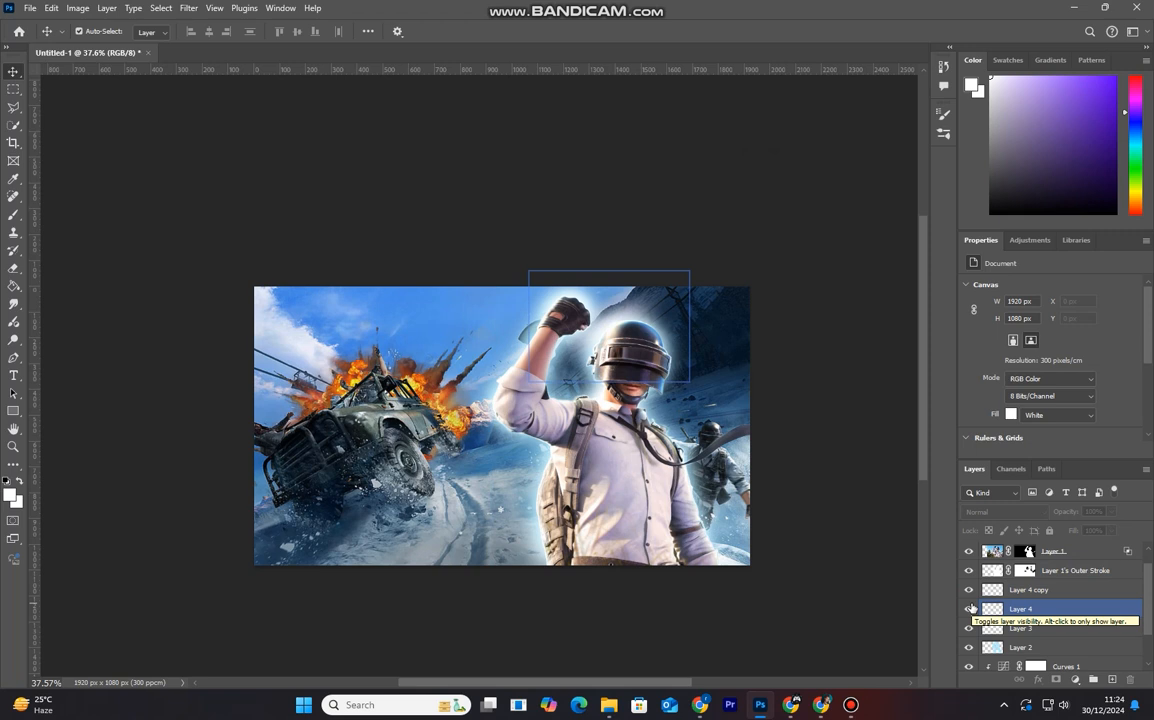
click(1040, 591)
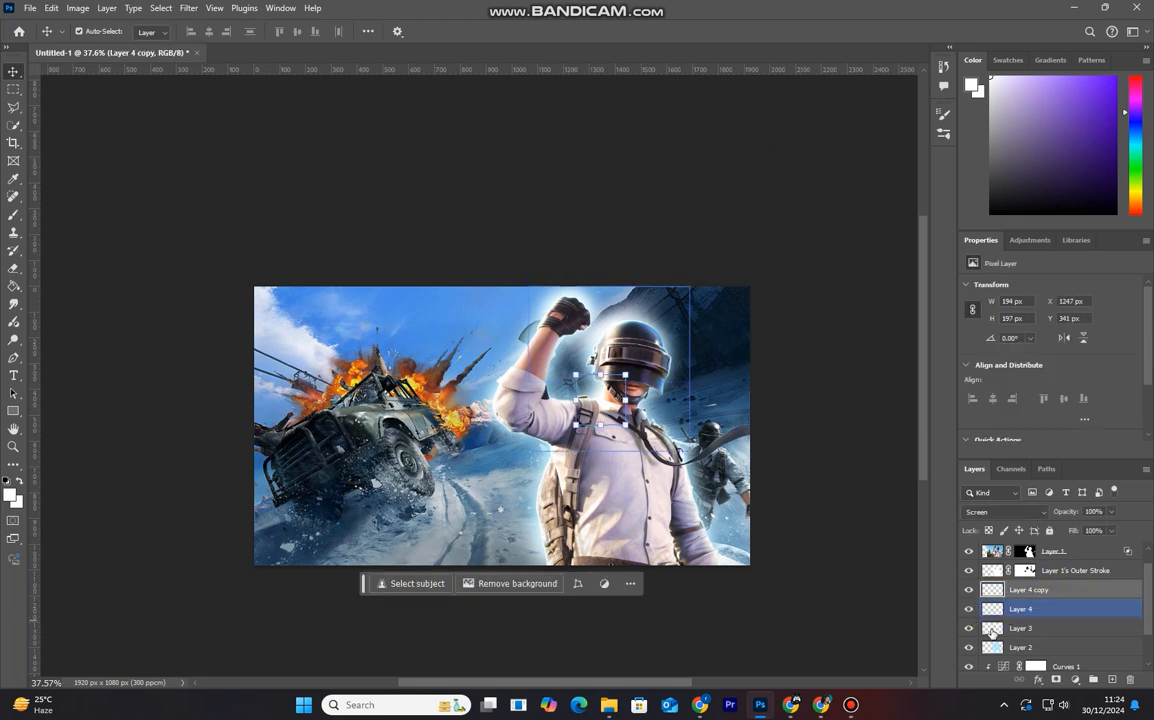
click(797, 441)
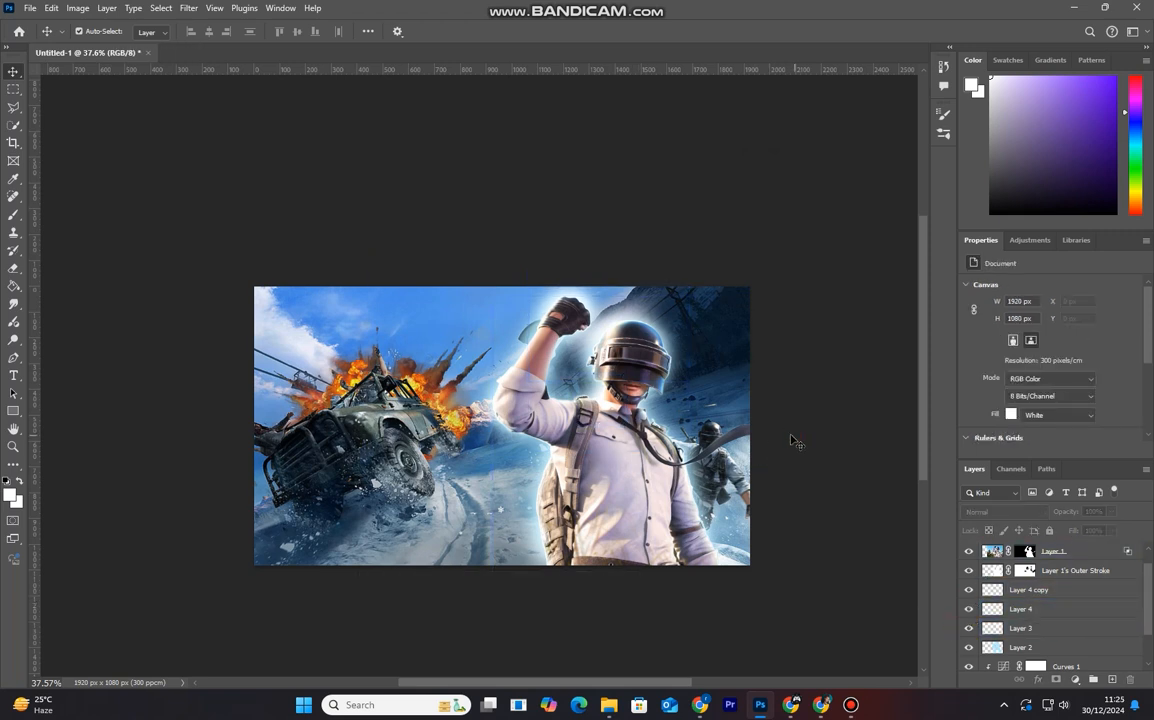
scroll(664, 394, down, 1)
scroll(664, 394, up, 5)
click(583, 440)
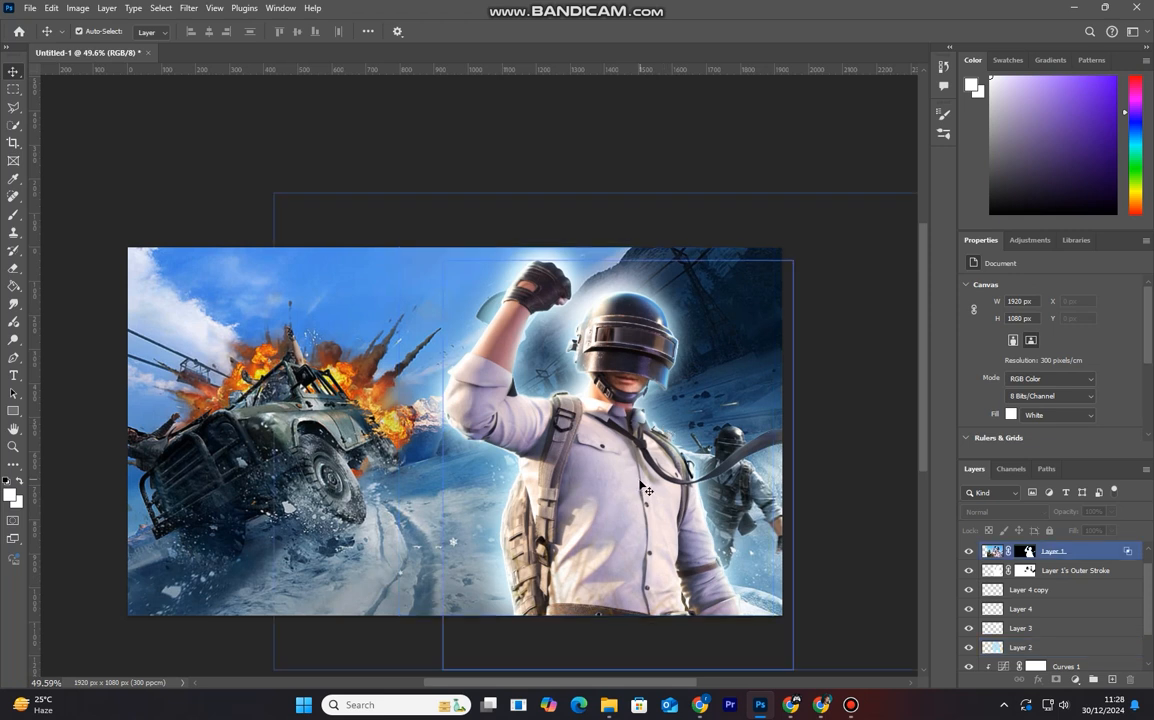
scroll(1003, 568, up, 1)
click(970, 553)
click(970, 553)
Step: Sharpen the character on Layer 1 with Smart Sharpen, raising the amount and radius, with 10% noise reduction and Lens Blur removal
click(1056, 577)
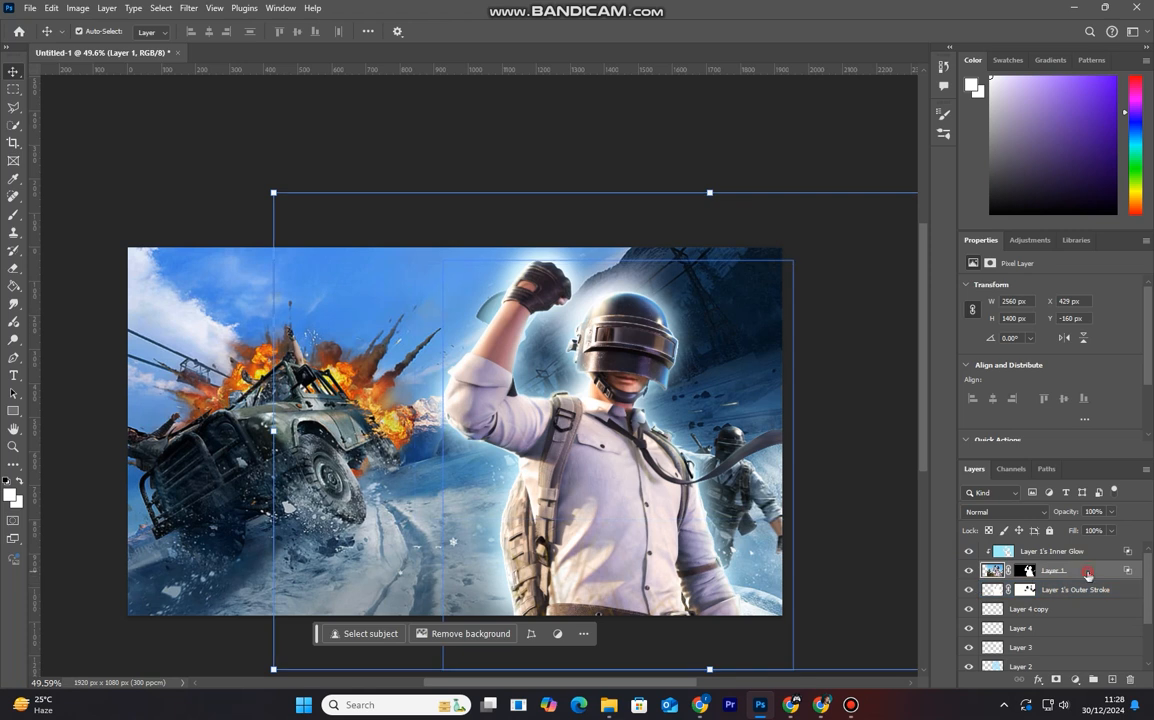
click(188, 8)
mouse_move(250, 251)
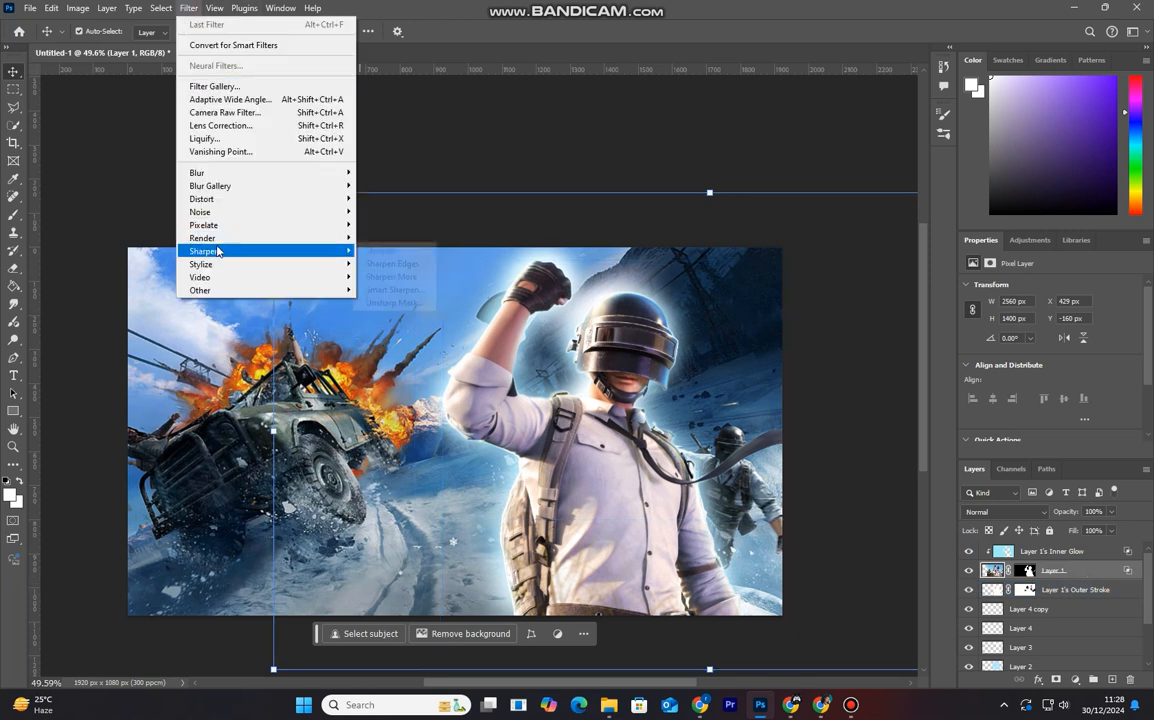
click(385, 289)
drag(594, 143, 908, 203)
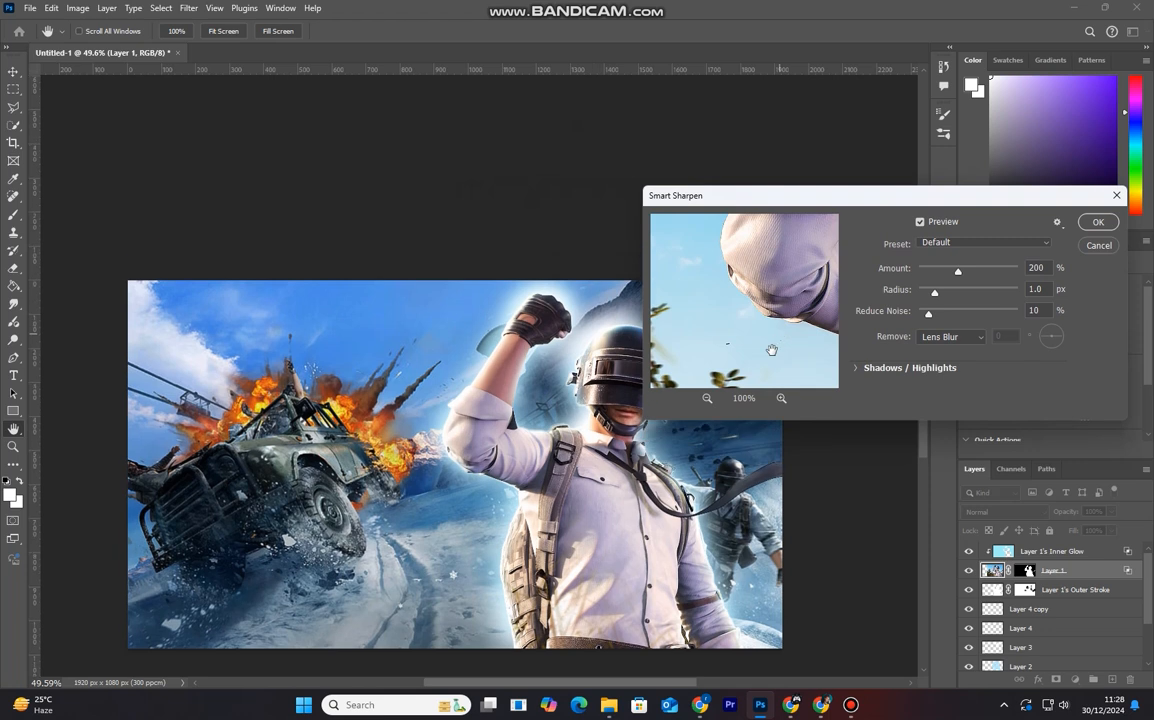
drag(938, 295, 954, 293)
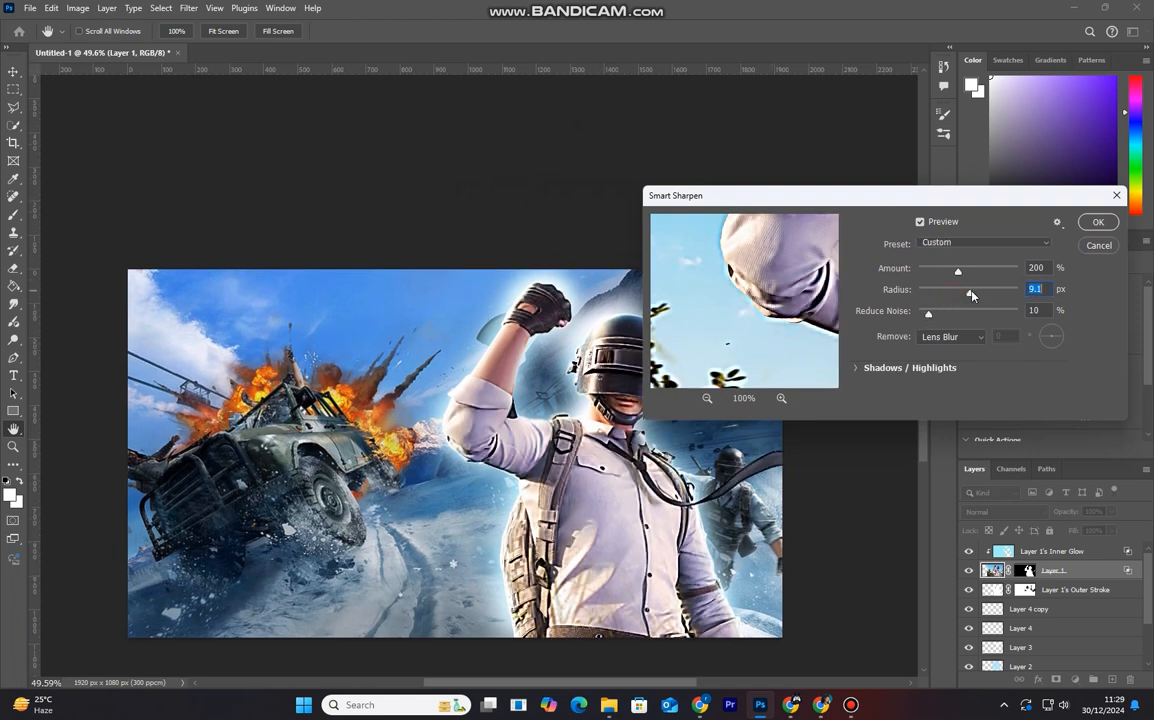
drag(971, 295, 952, 294)
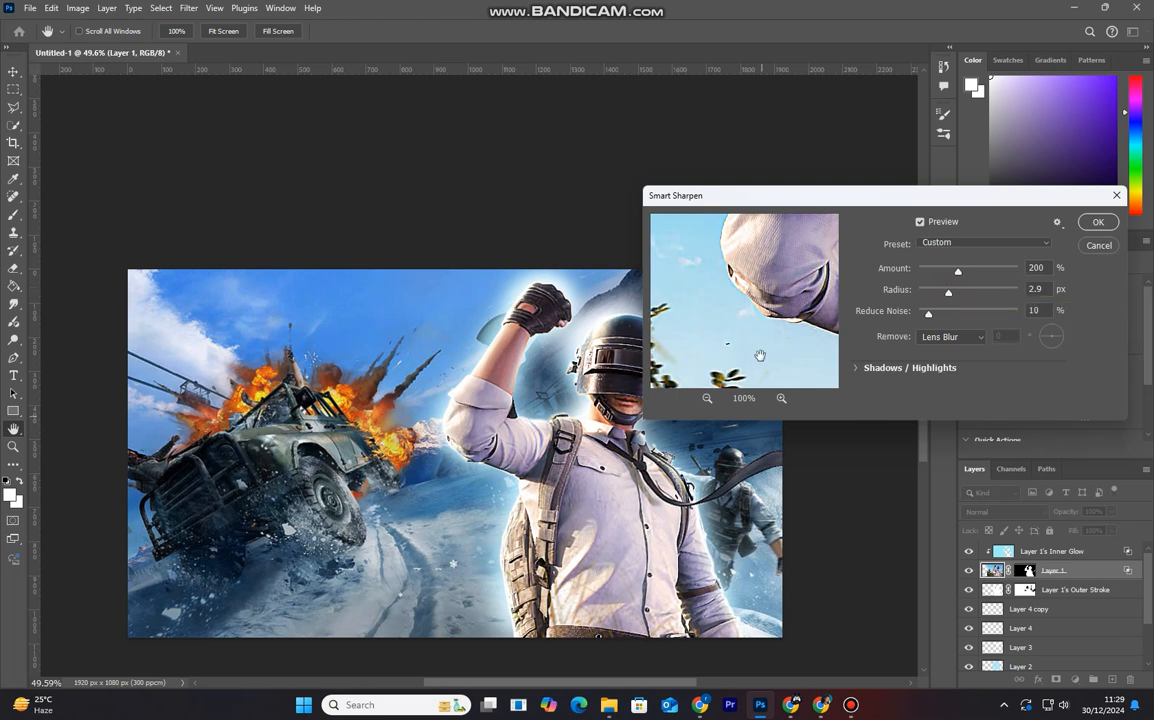
click(956, 294)
drag(957, 271, 966, 274)
click(1098, 222)
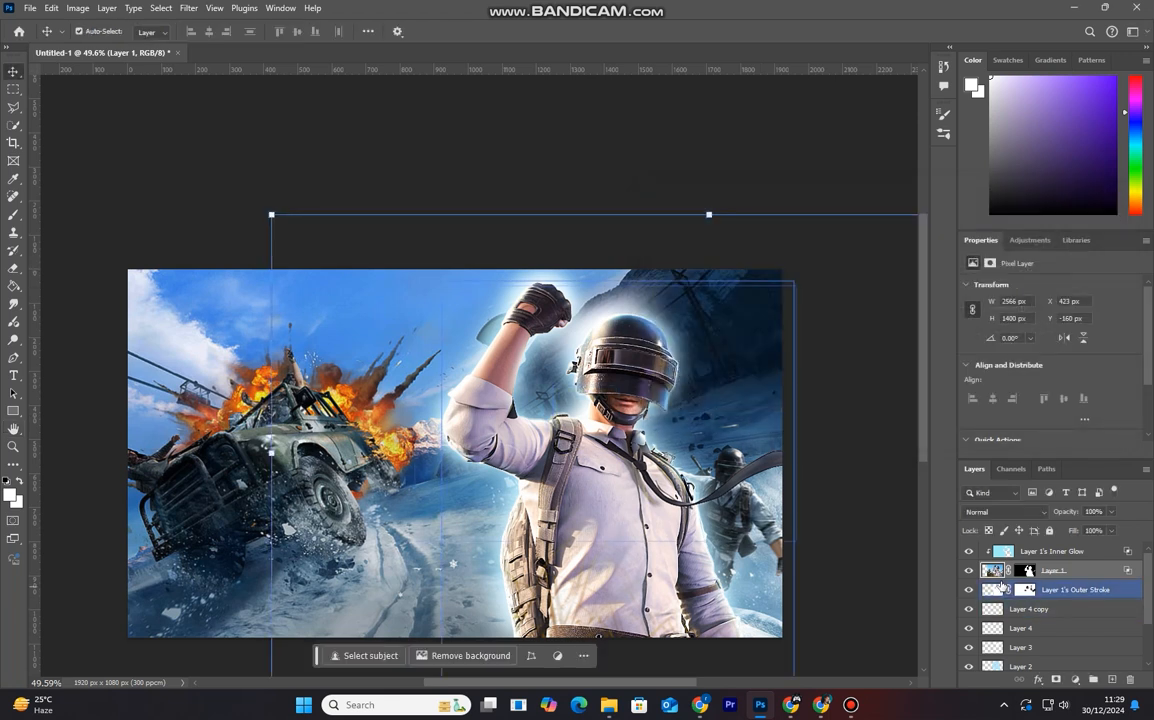
Step: Group the layers from Layer 1's Inner Glow down to Layer 2 and name the group charator
scroll(595, 424, down, 2)
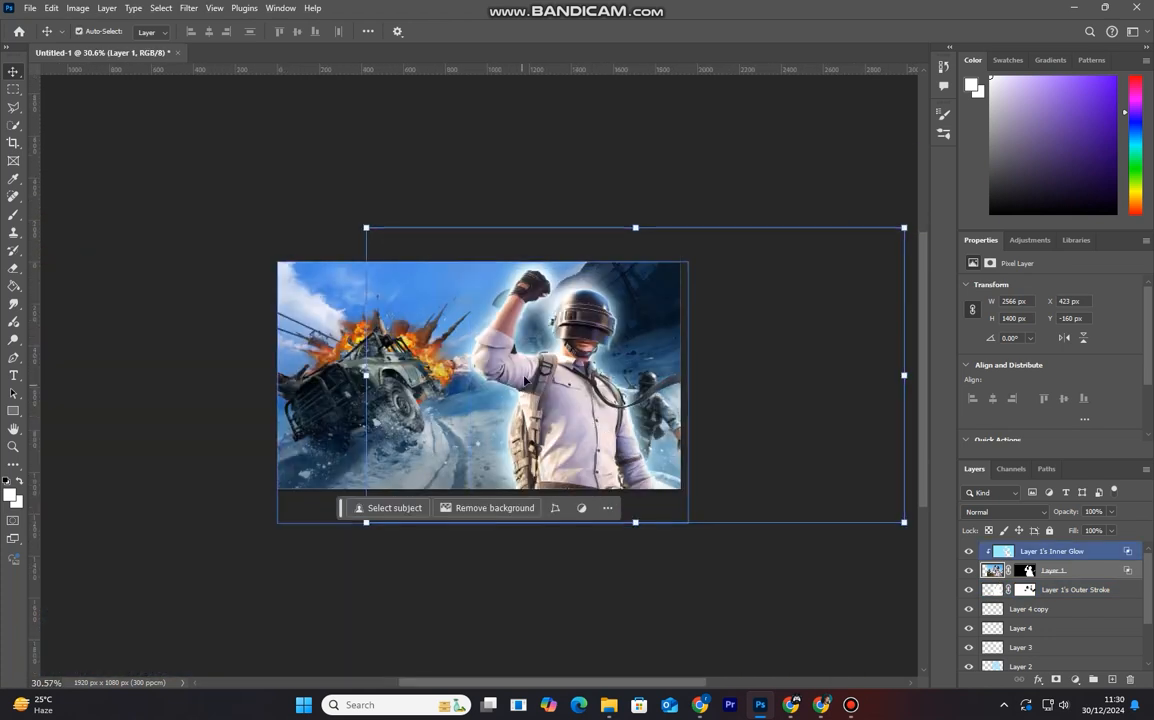
scroll(547, 350, up, 4)
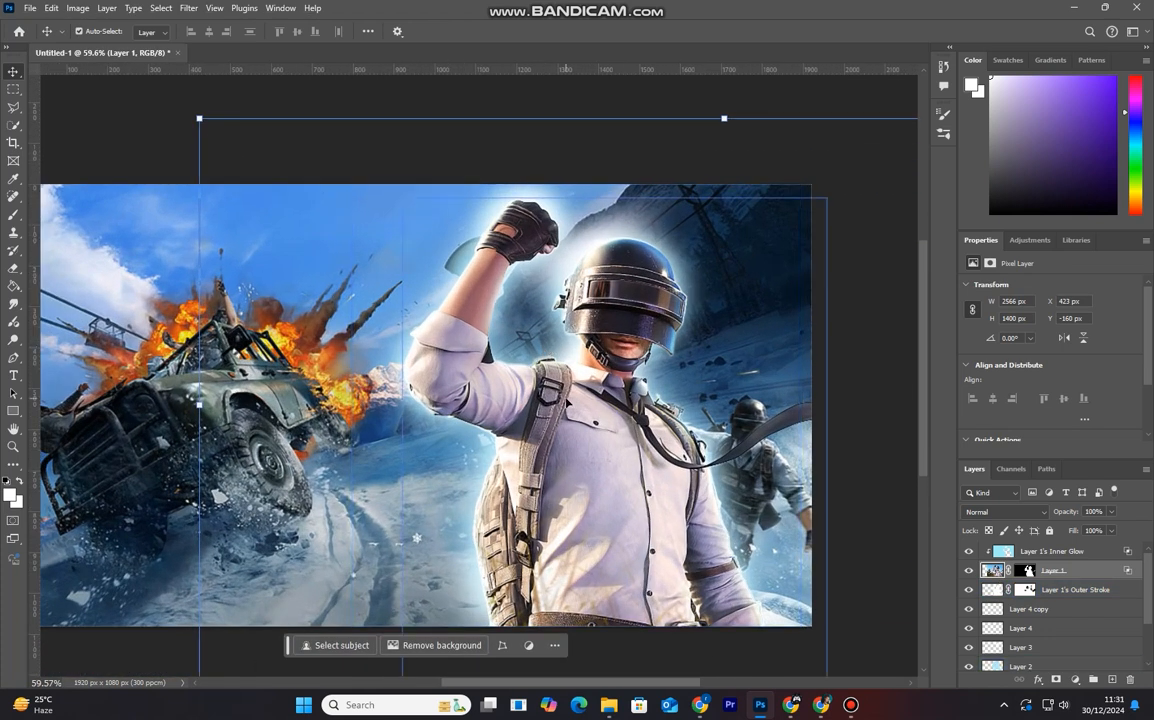
scroll(567, 402, down, 2)
click(346, 448)
mouse_move(1148, 636)
mouse_down()
mouse_move(1150, 580)
mouse_move(1150, 648)
mouse_up()
click(1082, 552)
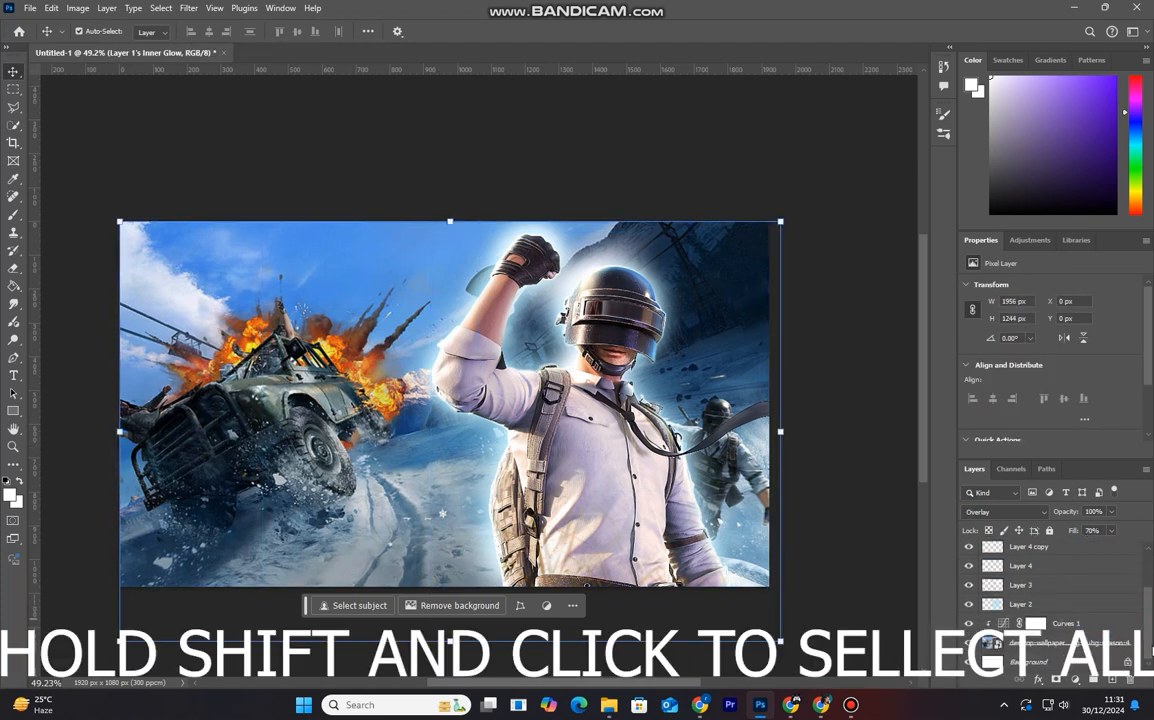
shift+click(1065, 643)
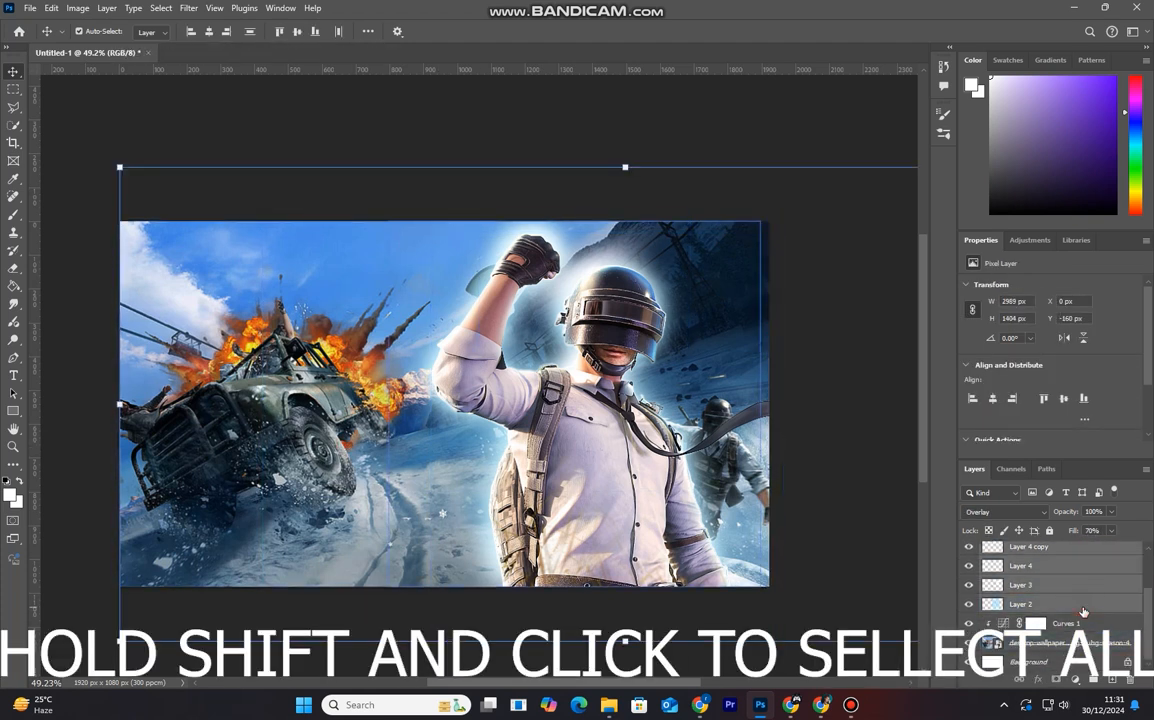
key(ctrl+g)
click(967, 551)
click(967, 551)
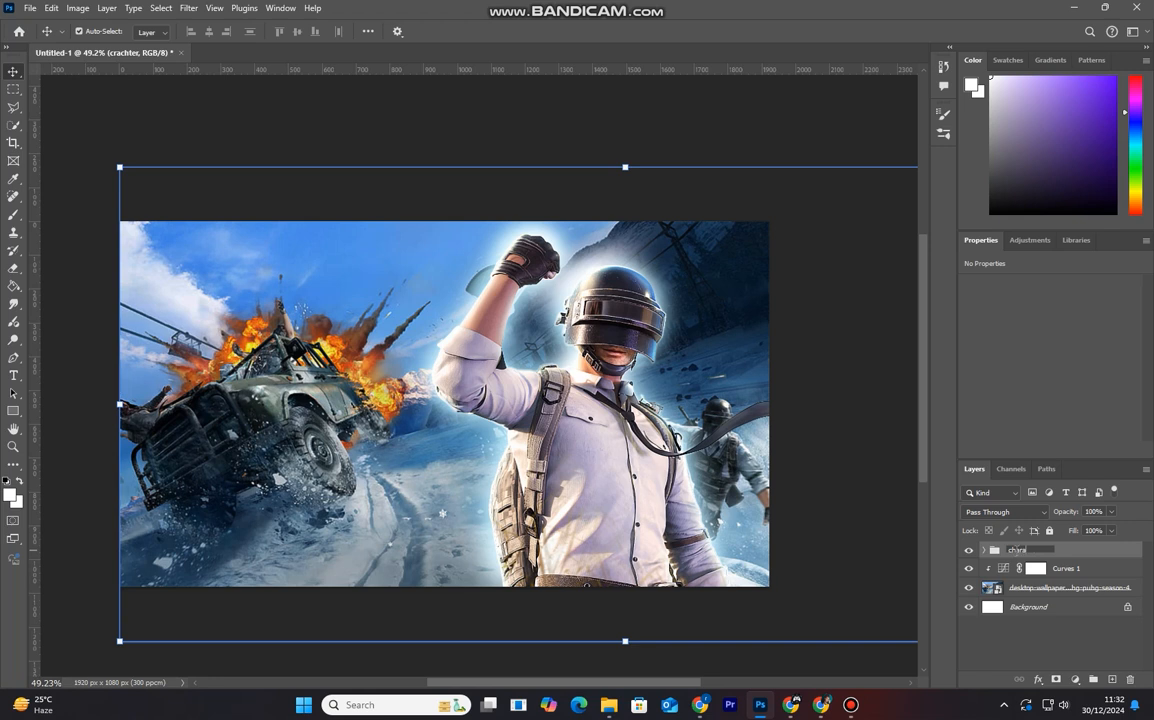
key(Return)
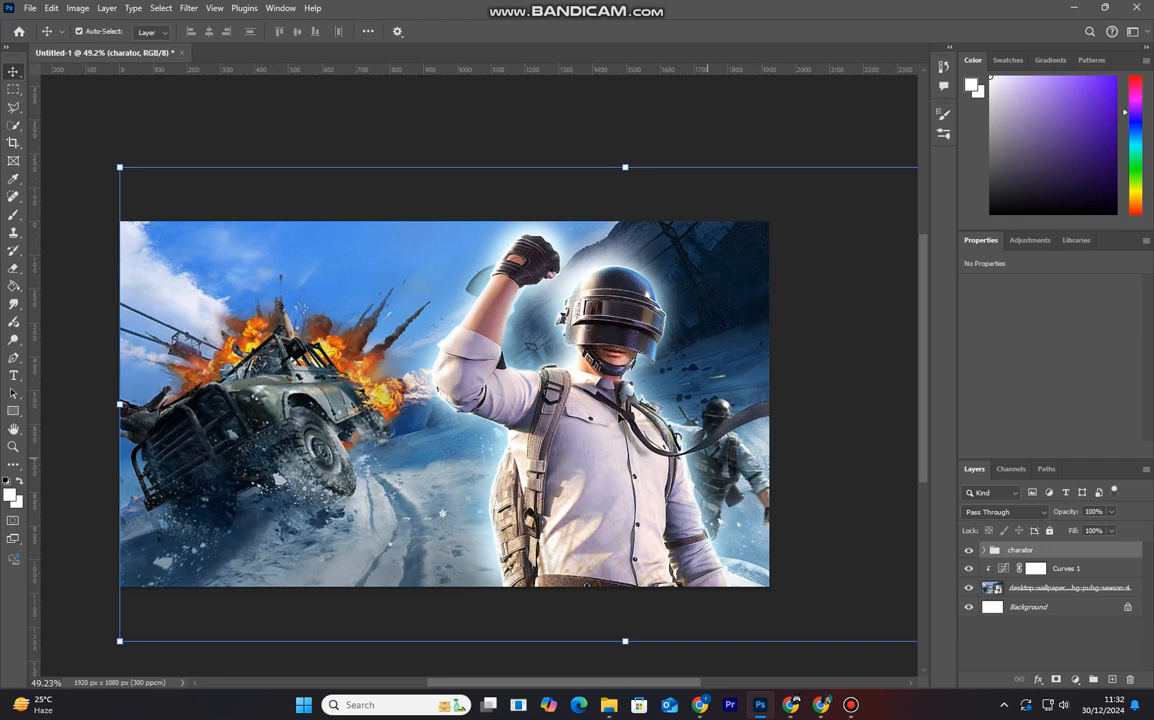
Step: Shift the charator group horizontally away from the jeep, to X 1577.10 px and Y 540 px
scroll(617, 417, down, 2)
scroll(620, 415, up, 1)
key(ctrl+t)
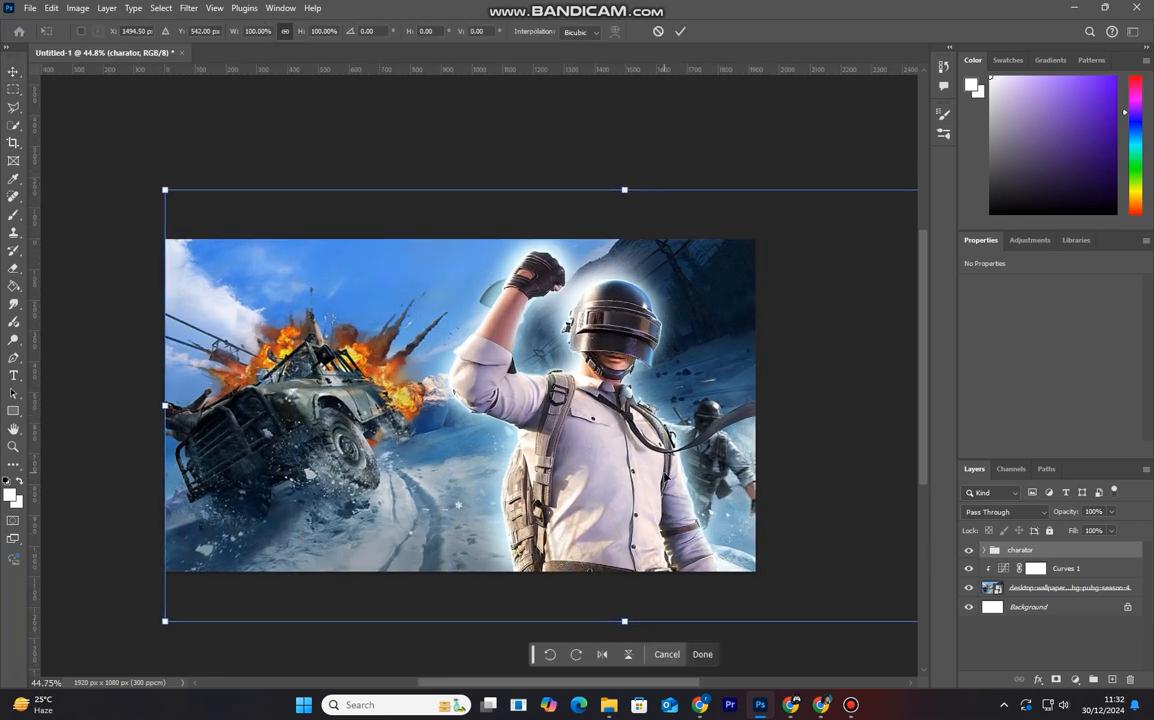
drag(458, 467, 501, 465)
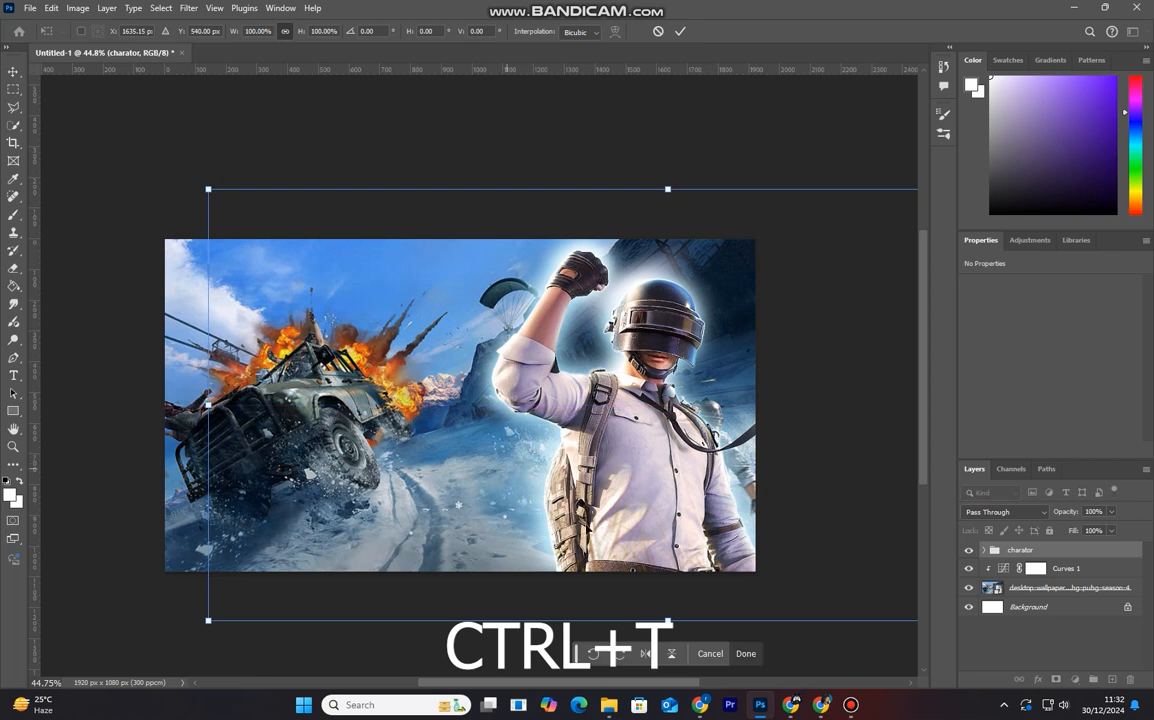
drag(632, 490, 616, 492)
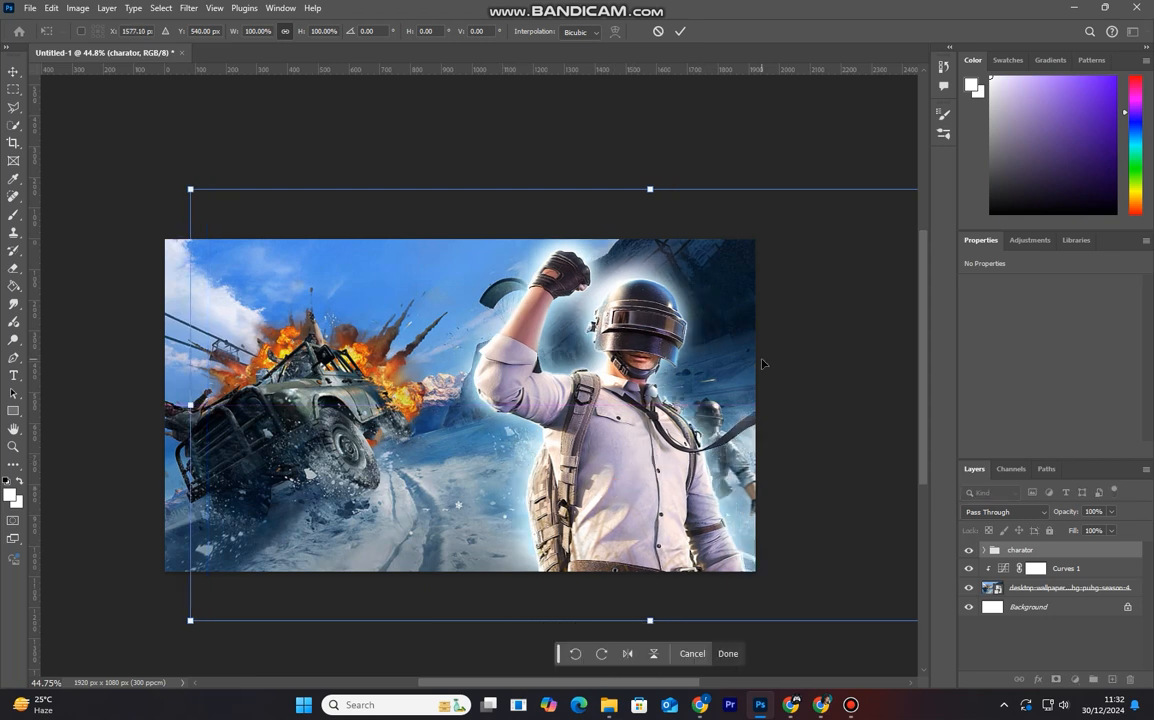
Step: Darken the background by lowering the midpoint of the Curves 1 adjustment, and deselect the layer
click(1010, 568)
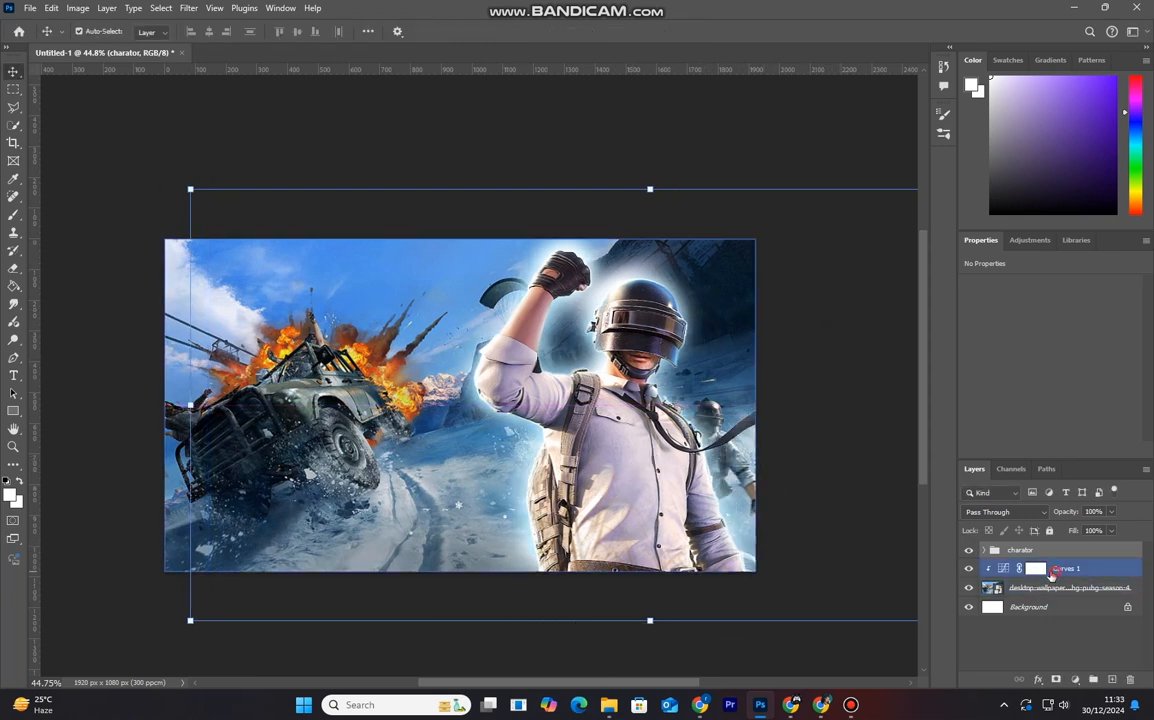
mouse_move(1070, 397)
mouse_down()
mouse_move(1084, 410)
mouse_move(1078, 399)
mouse_move(1071, 407)
mouse_up()
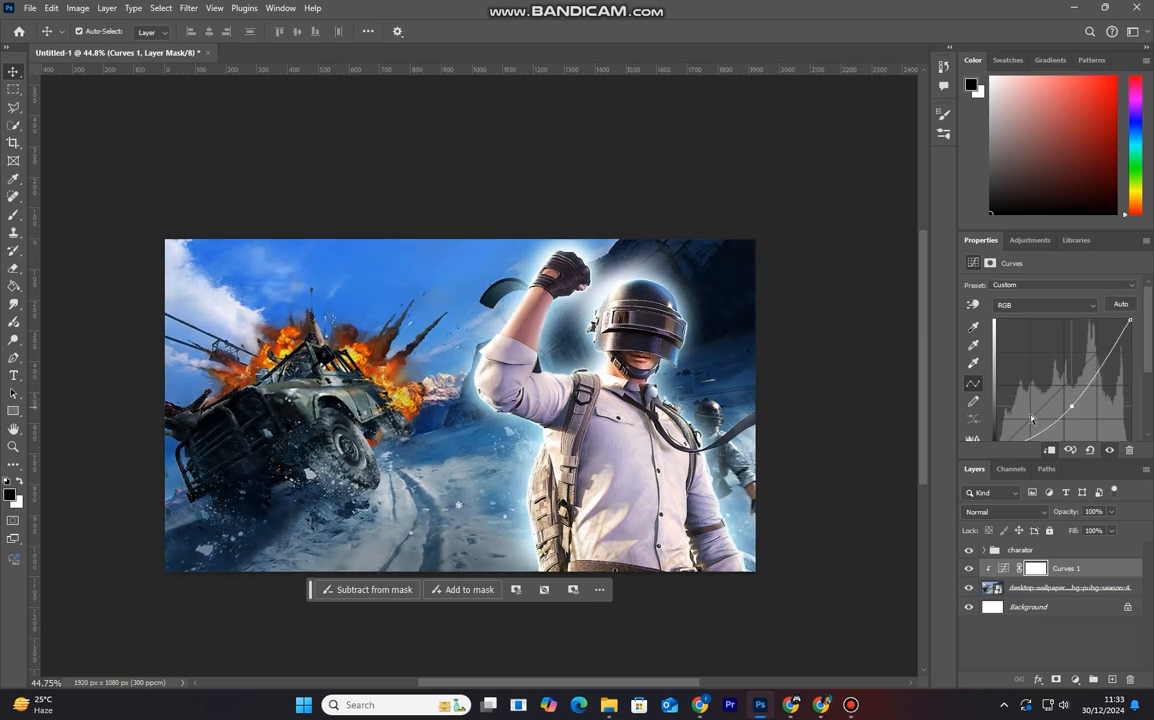
click(430, 205)
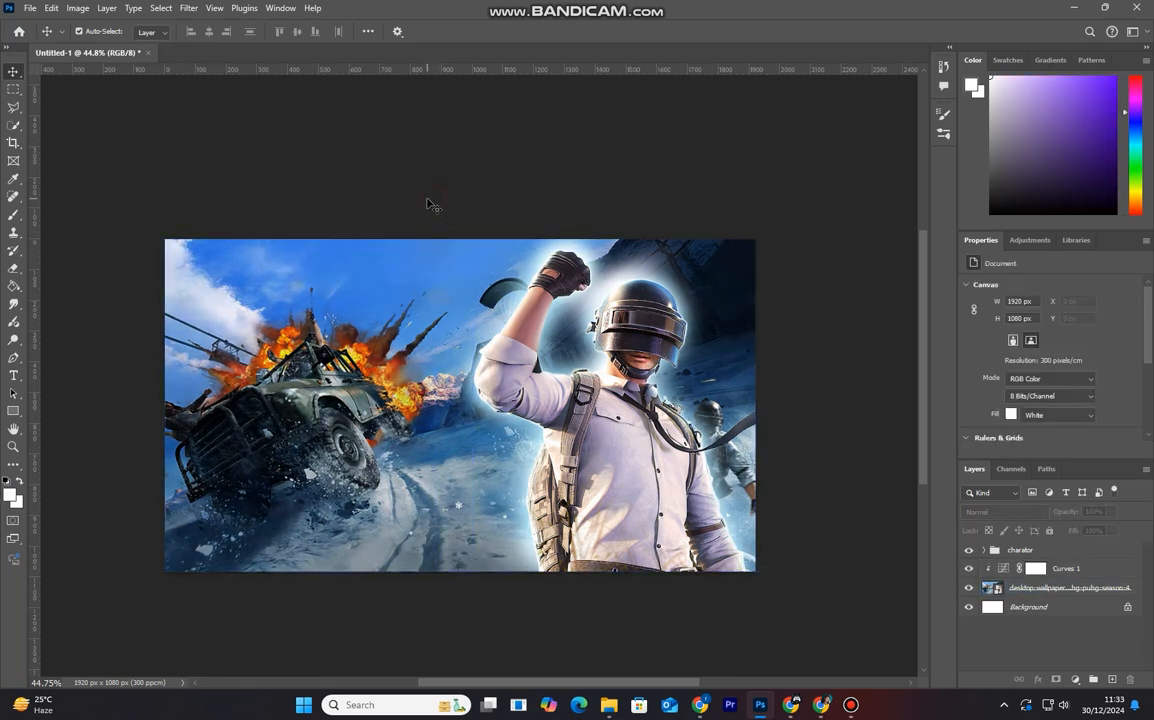
Step: Add the white text TOP 1 PLAYER above the jeep in Burbank Big Regular Black at 10.96 pt
click(13, 375)
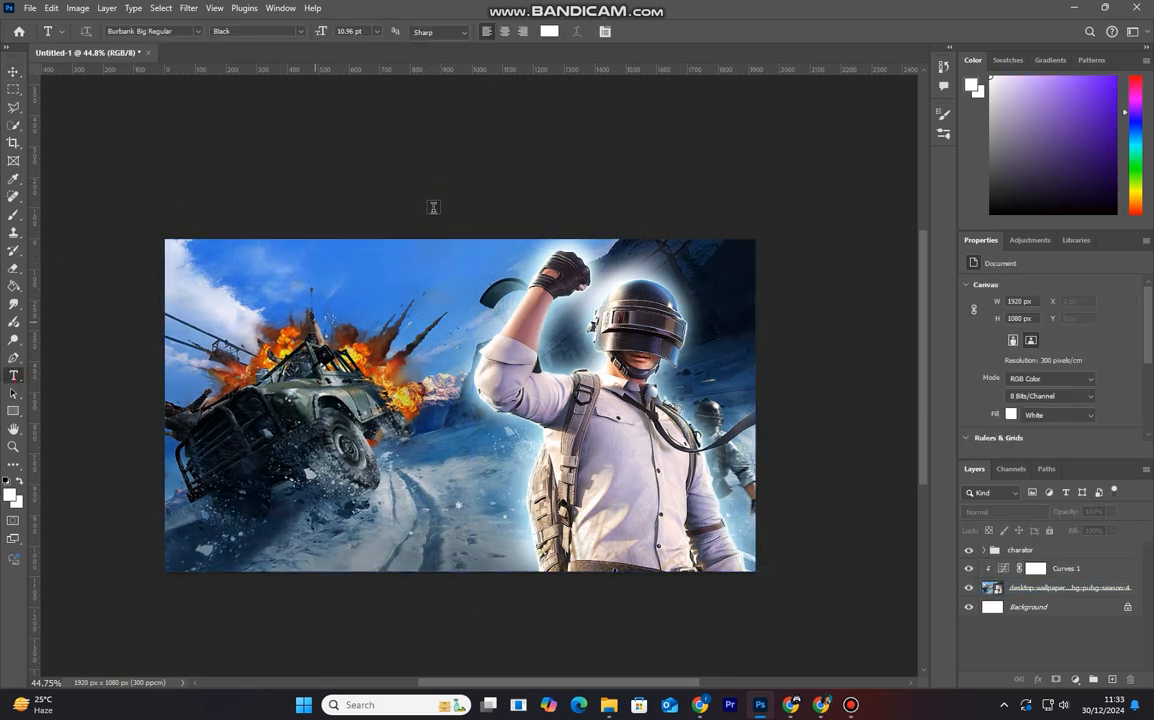
click(212, 290)
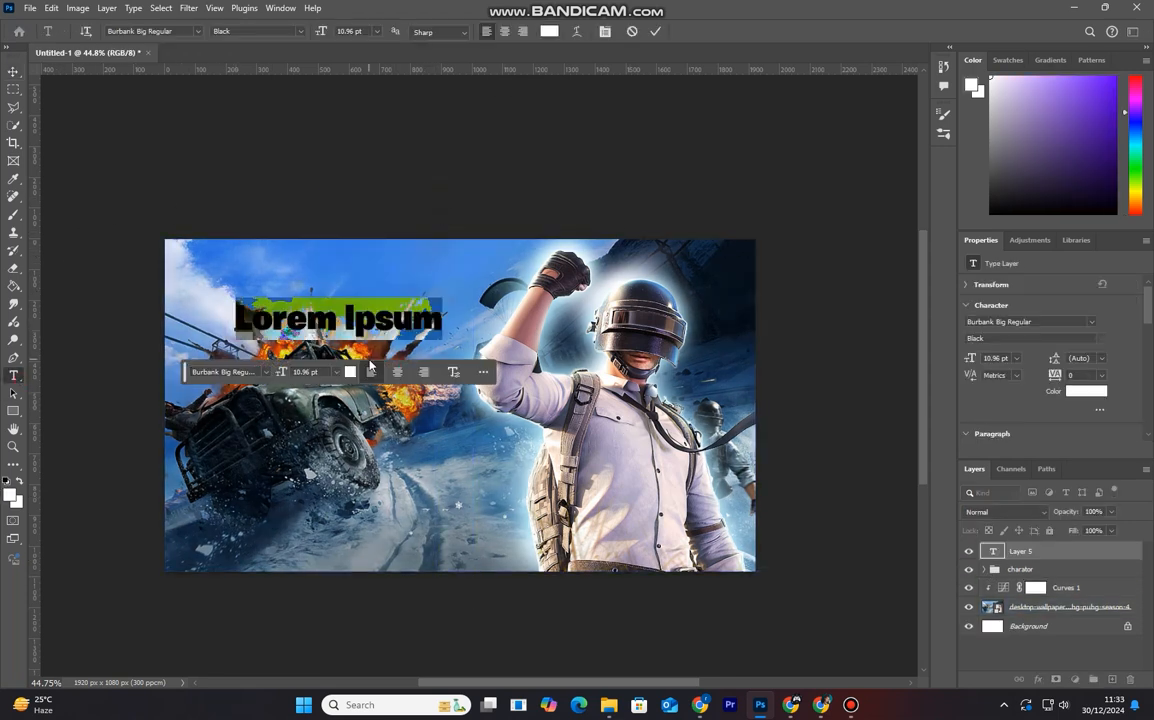
key(BackSpace)
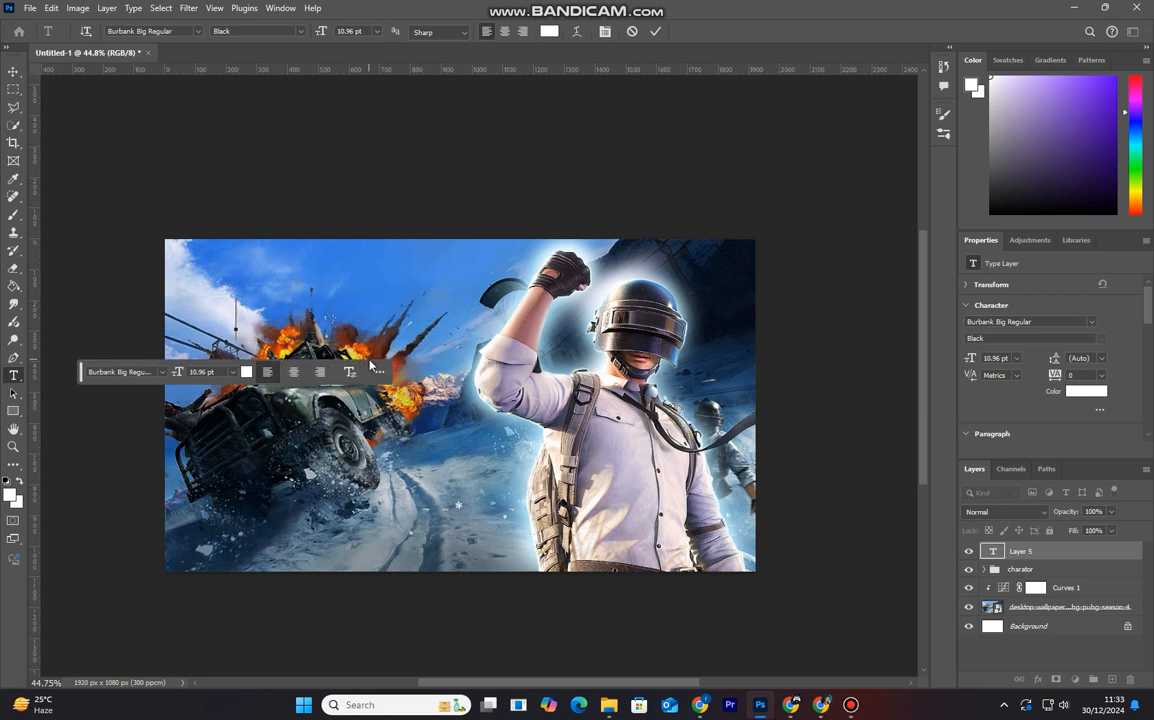
text(TOP)
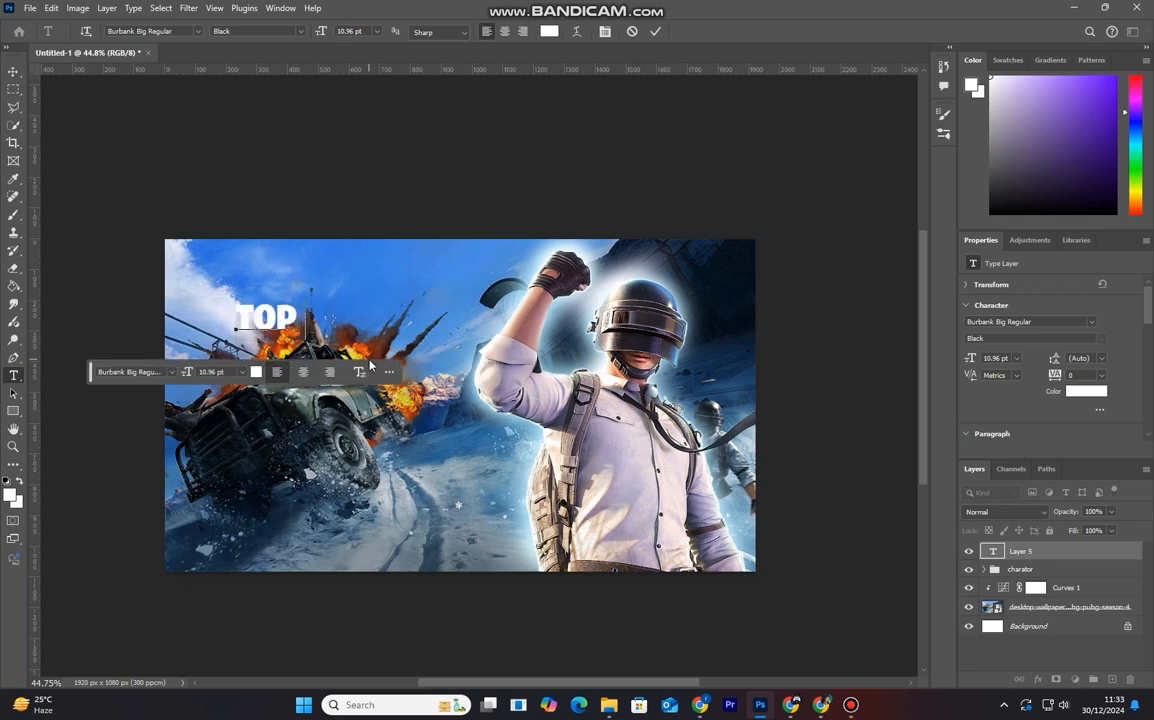
text( 1 PLAYW)
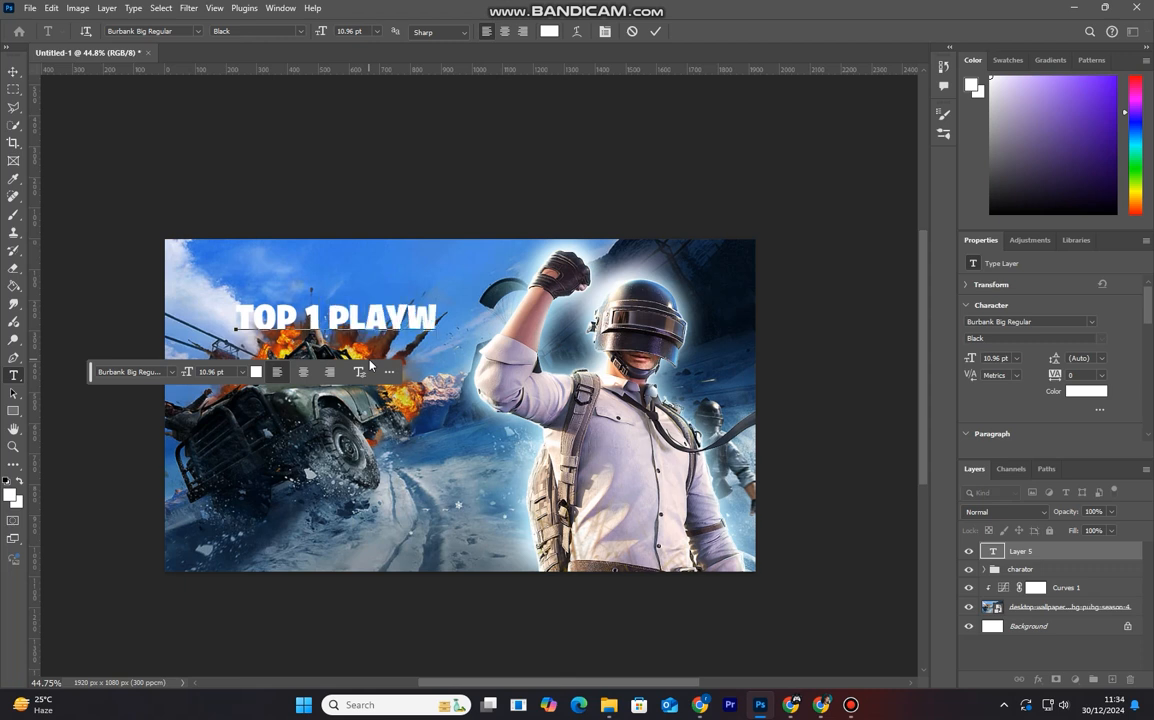
key(BackSpace)
key(BackSpace)
text(YER)
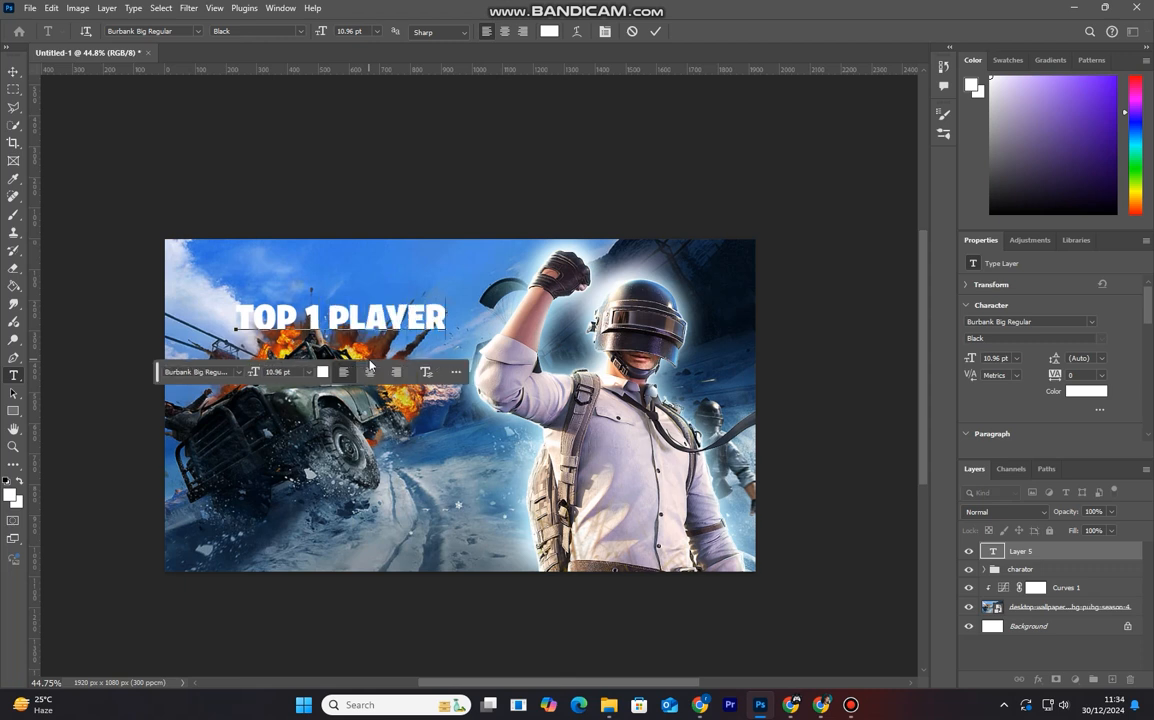
click(655, 31)
Step: Enlarge the TOP 1 PLAYER title to about 28.47 pt and distort it slightly so it spans the area above the jeep
key(ctrl+t)
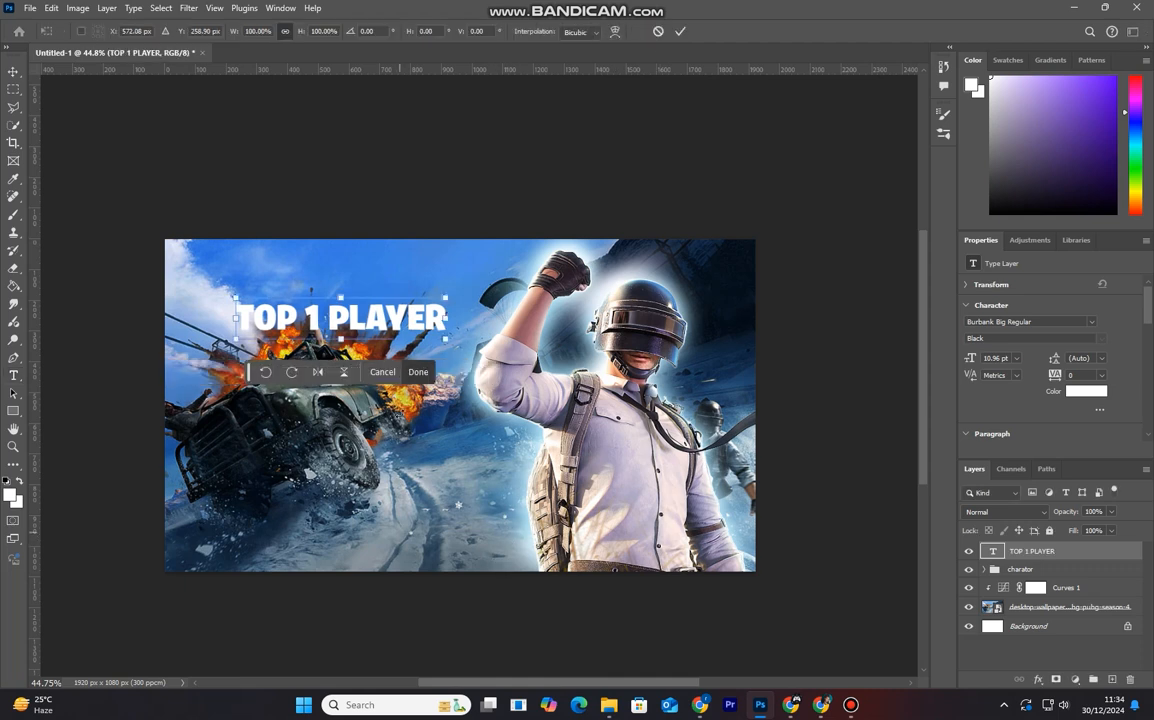
drag(448, 298, 493, 265)
drag(467, 312, 449, 313)
drag(522, 429, 525, 423)
click(682, 31)
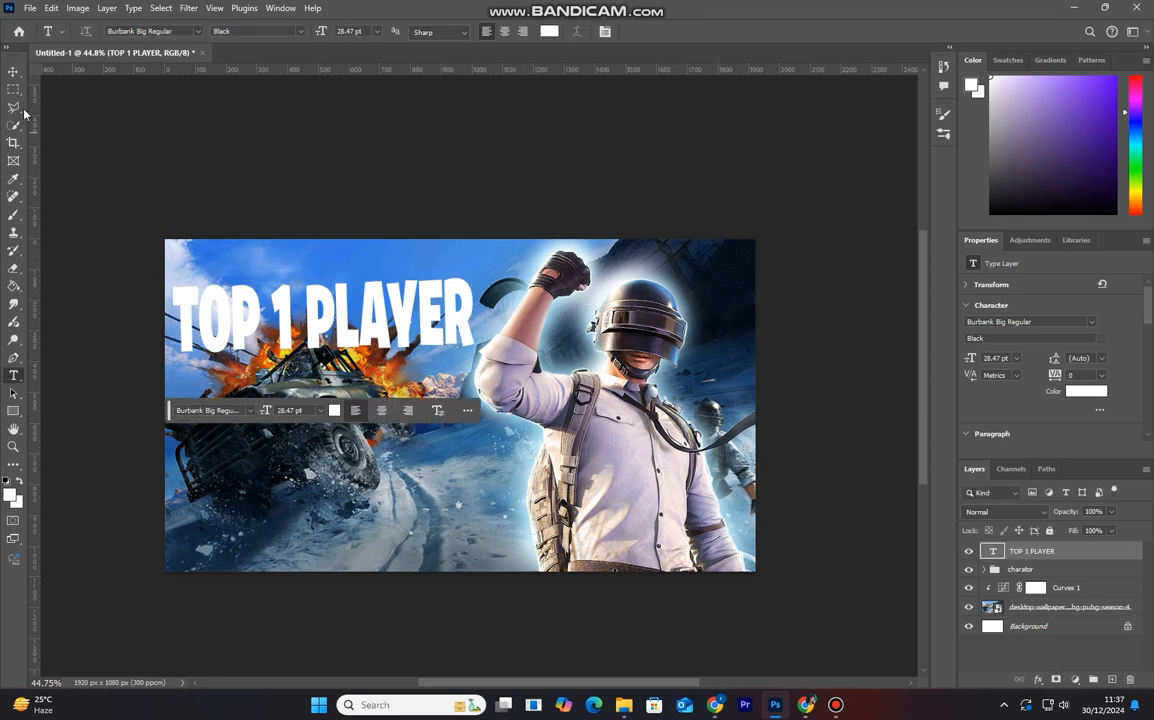
Step: Add a Gradient Overlay effect to the TOP 1 PLAYER text layer
key(v)
right_click(1079, 556)
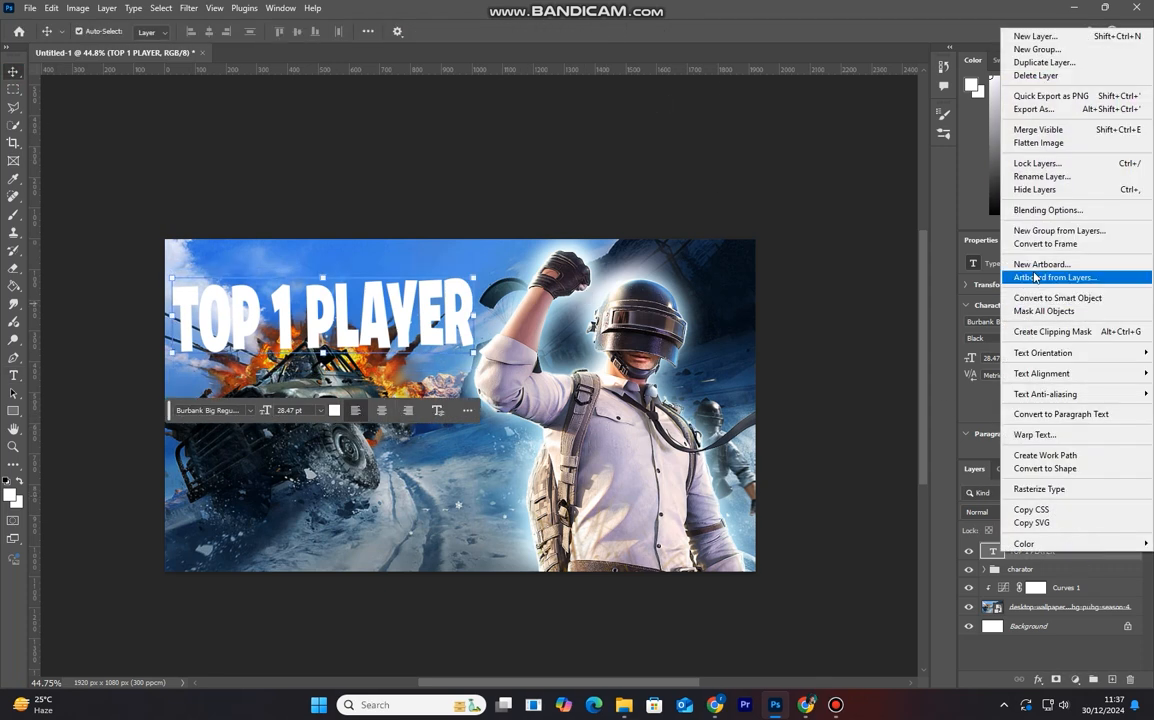
click(1048, 210)
drag(280, 218, 776, 222)
key(alt)
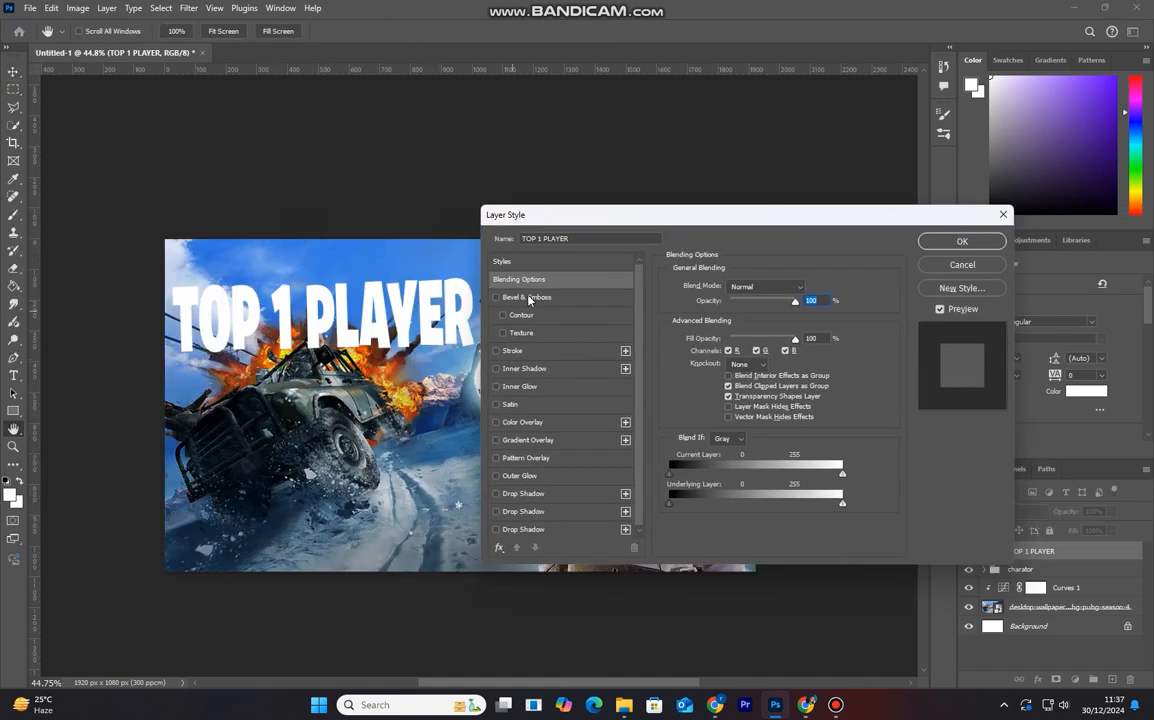
click(527, 440)
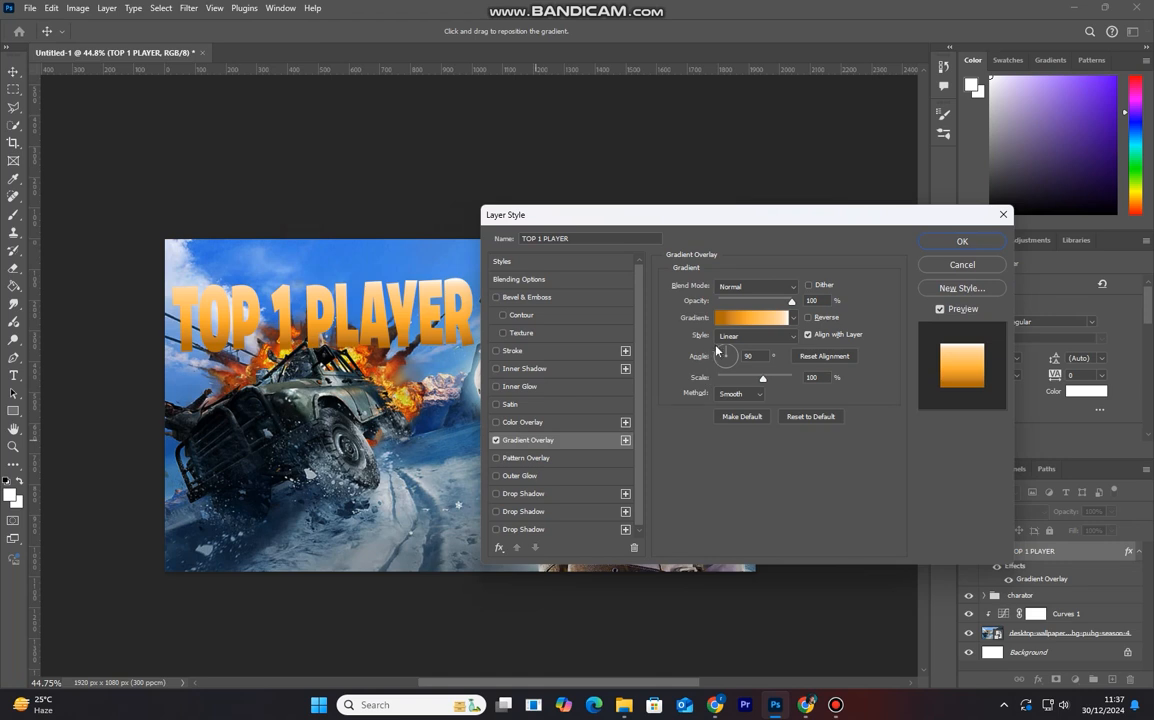
Step: Recolor the dark orange start stop of the title's overlay gradient to grey #aeaeae
click(750, 317)
click(667, 420)
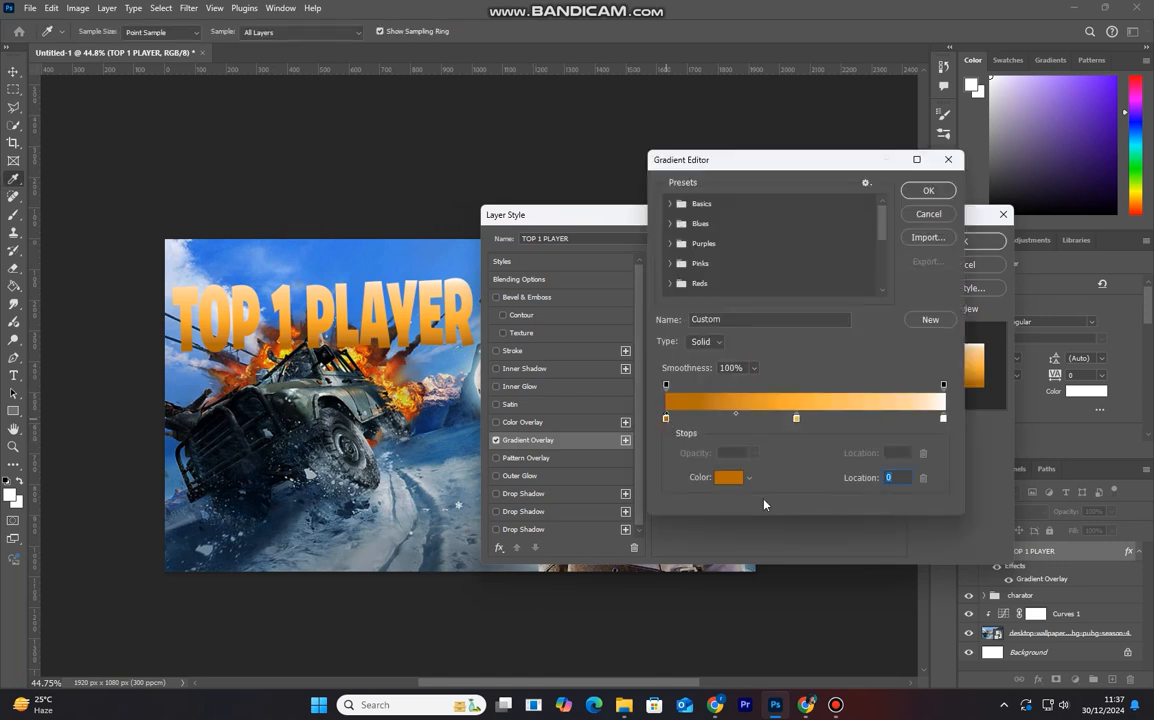
click(728, 477)
click(753, 301)
drag(753, 301, 771, 311)
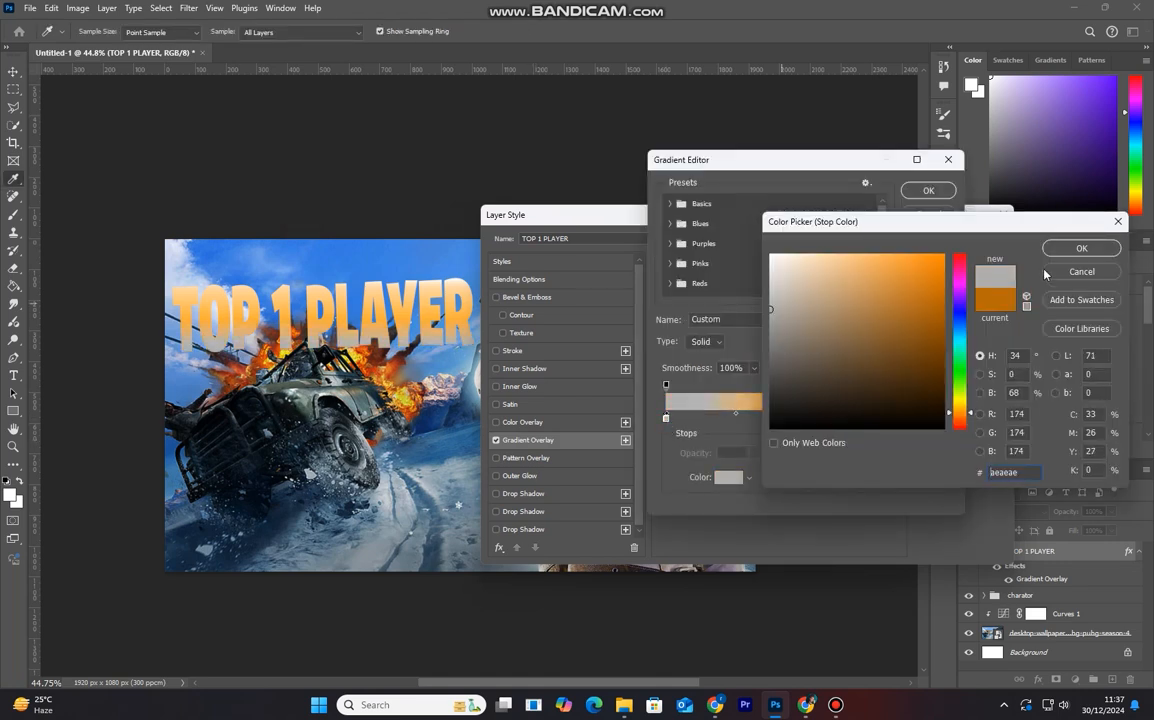
click(1049, 250)
Step: Reduce the overlay gradient to two stops, from grey #aaaaaa to white, with the midpoint at 50%
click(796, 420)
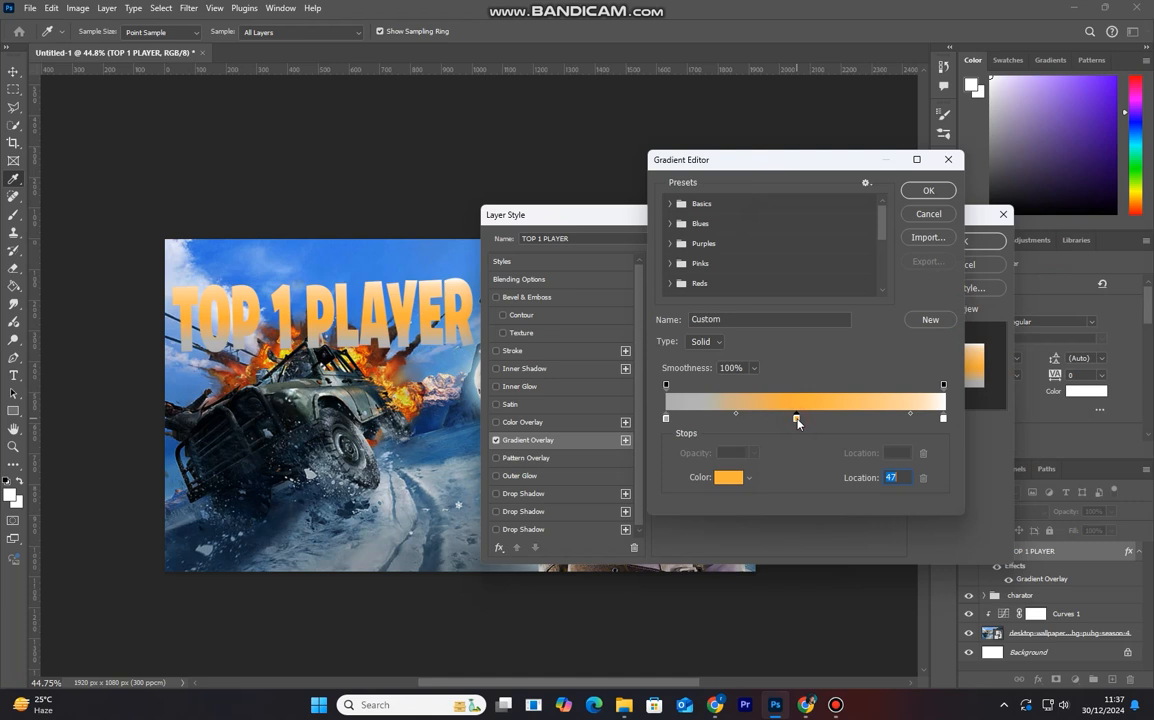
key(Delete)
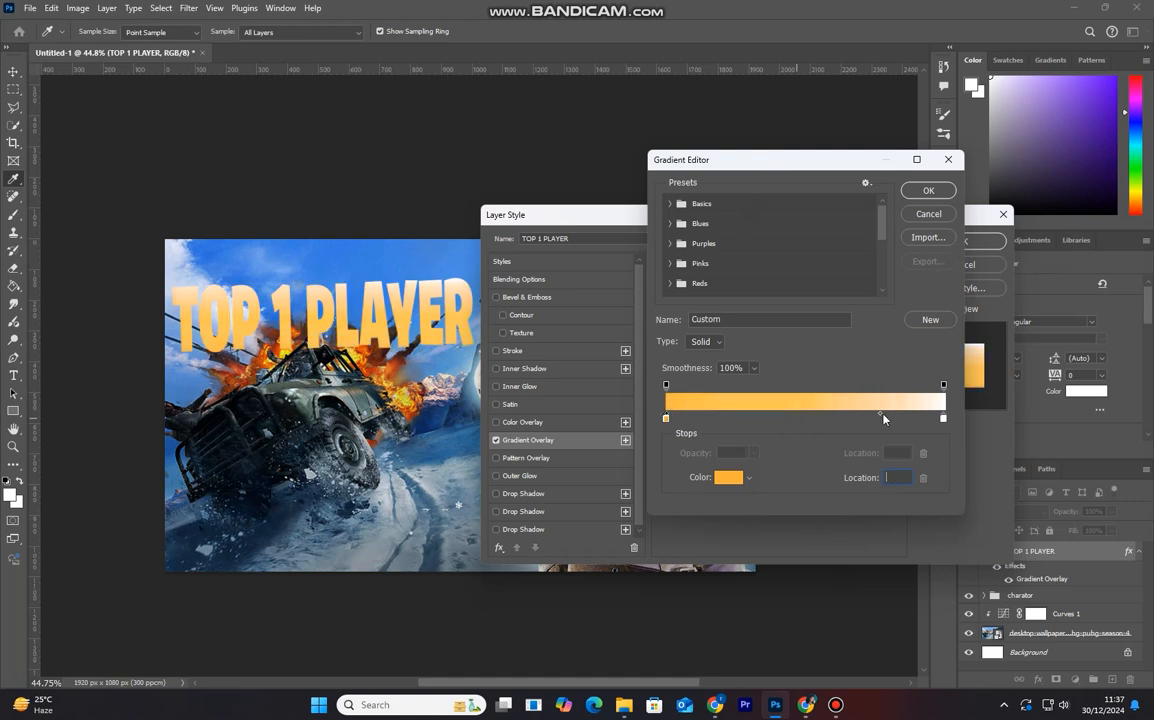
drag(883, 416, 820, 416)
double_click(666, 418)
click(767, 312)
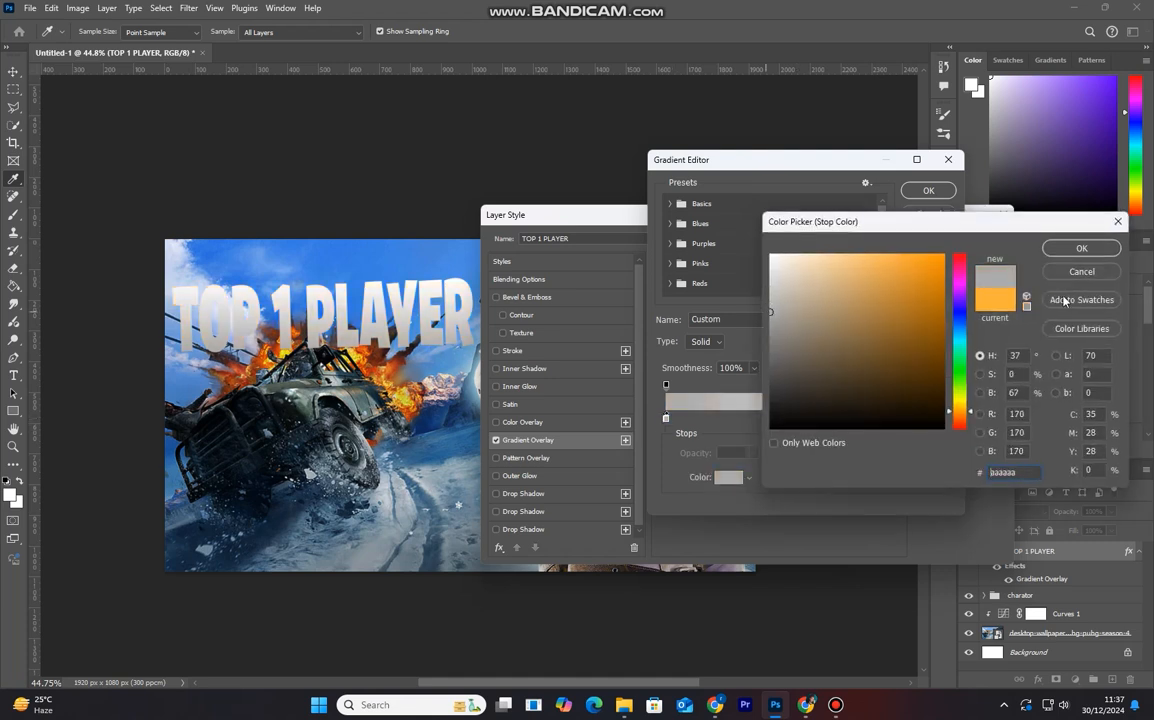
click(1078, 248)
click(803, 414)
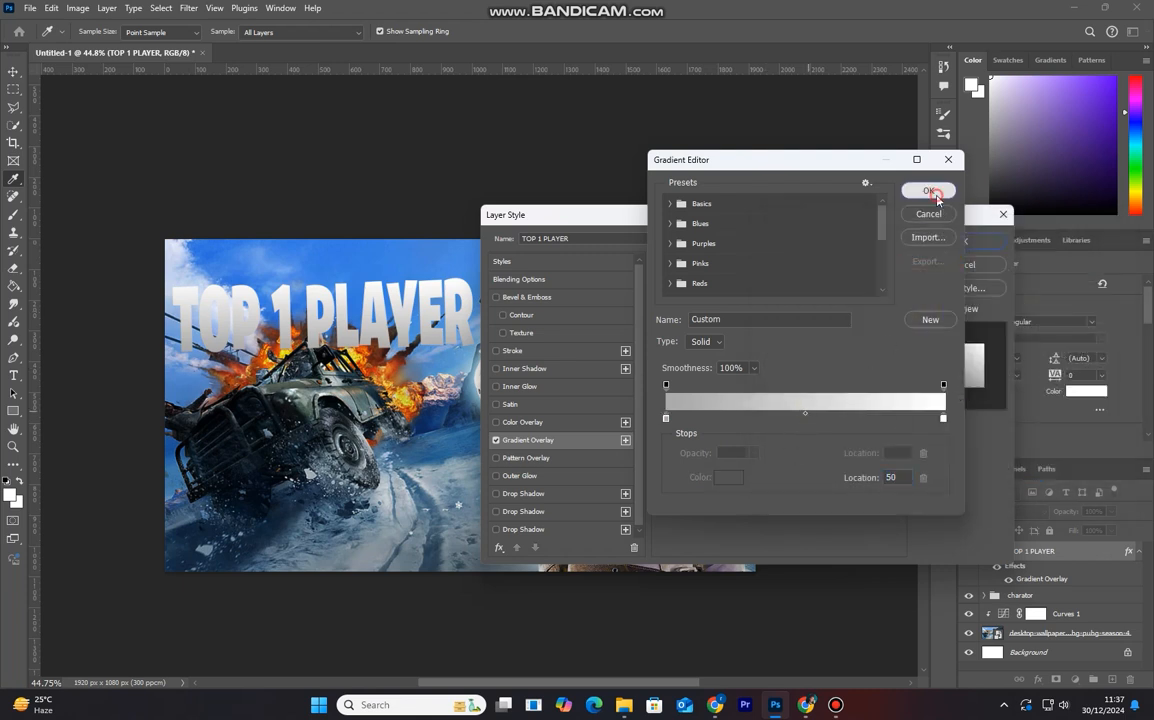
click(928, 190)
Step: Add a Satin effect to the title with Normal blend mode and white as its color
click(545, 404)
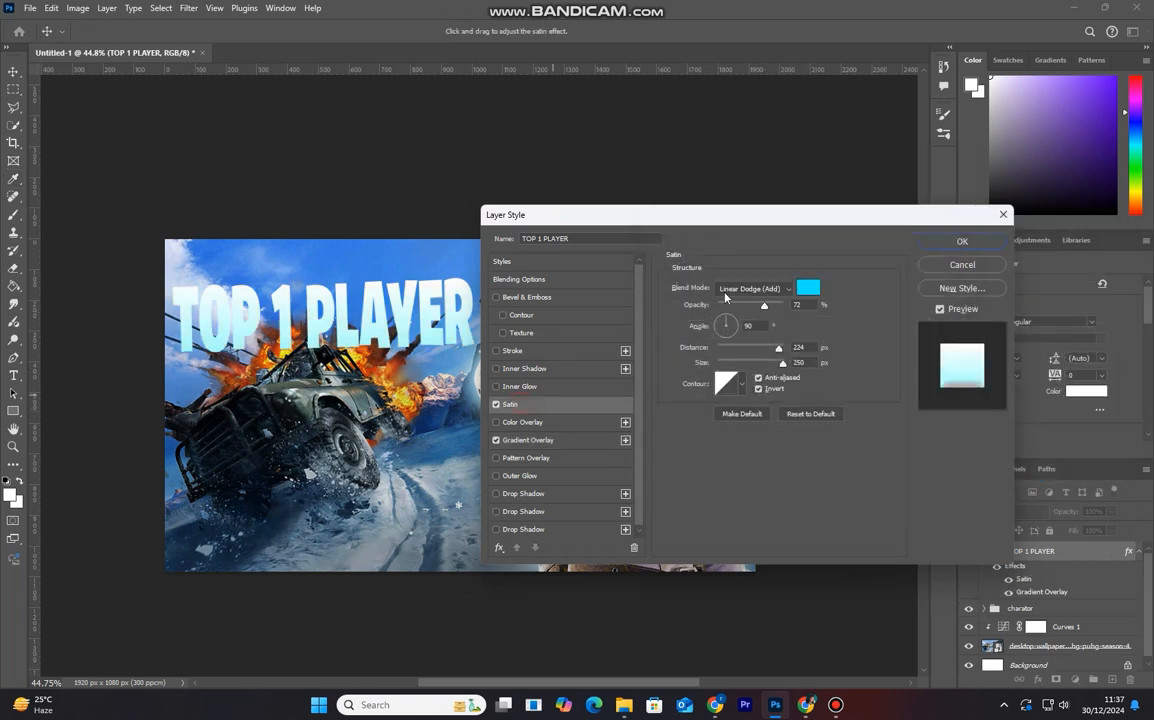
click(765, 290)
click(752, 302)
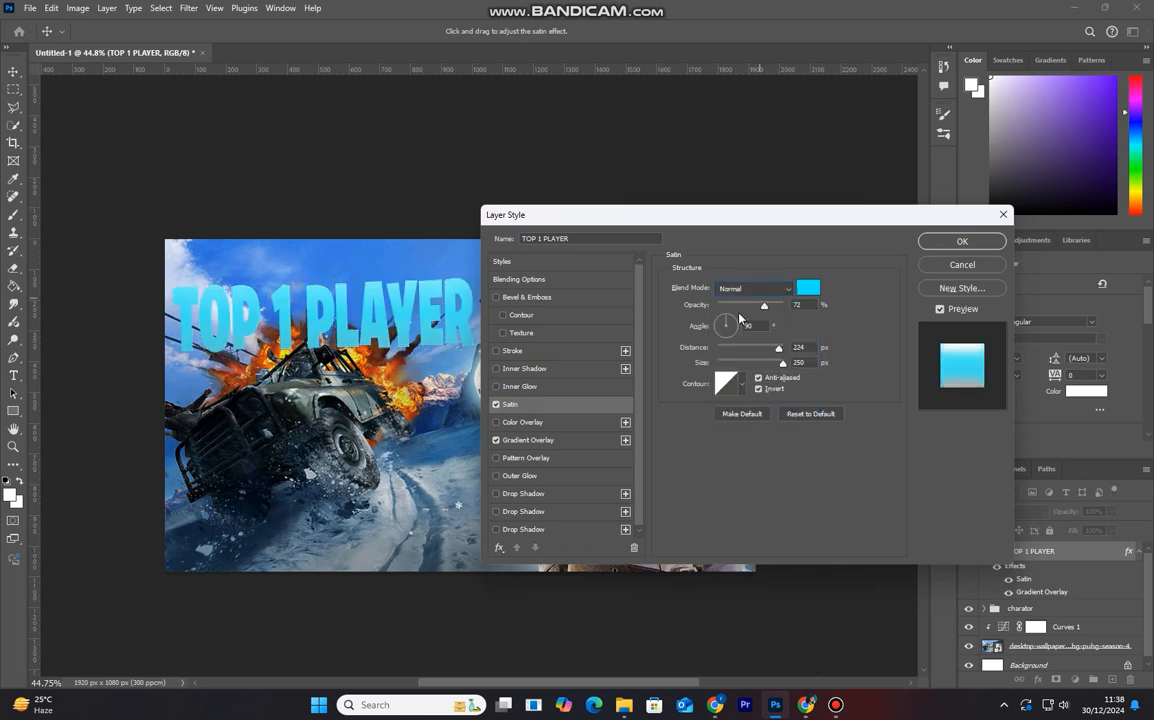
click(808, 288)
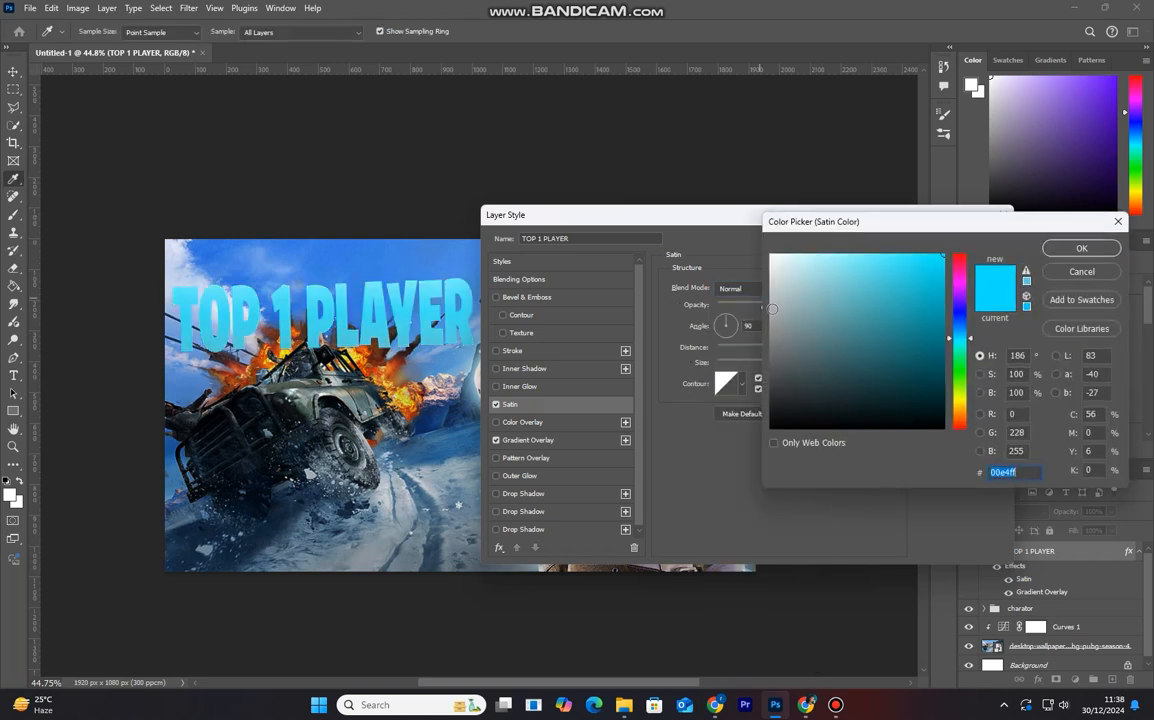
click(1081, 250)
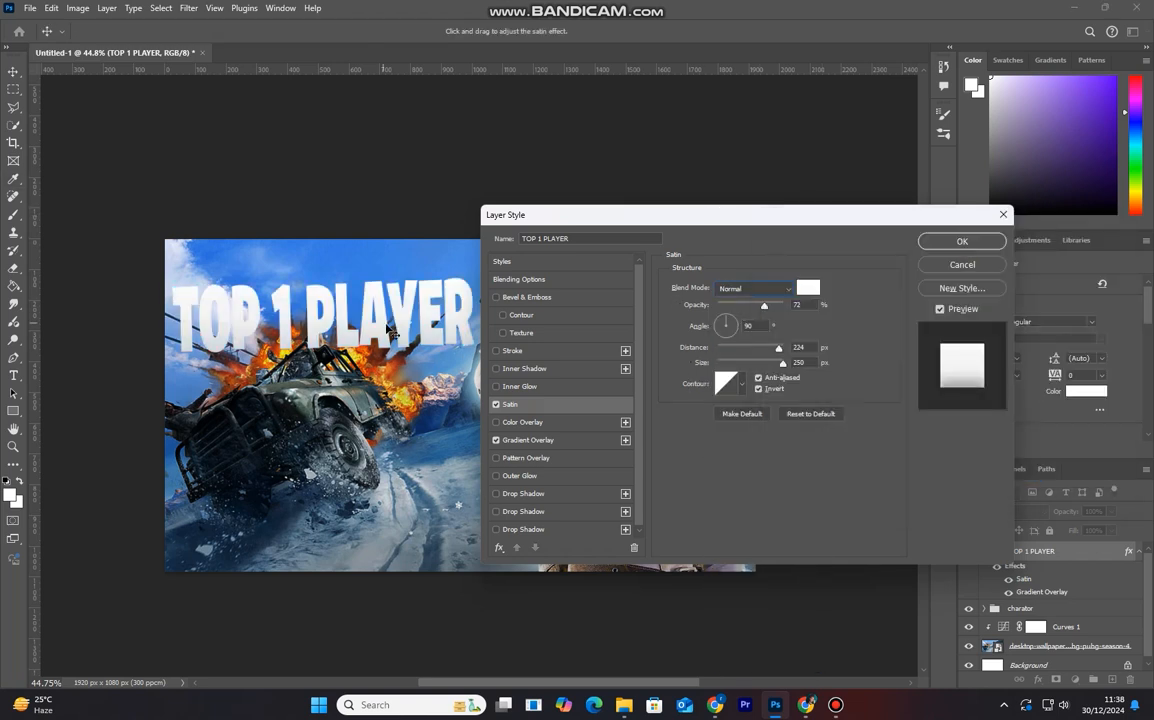
Step: Set the satin's opacity to 100%, angle to 45°, distance to 151 px and size to 27 px
drag(729, 317, 733, 334)
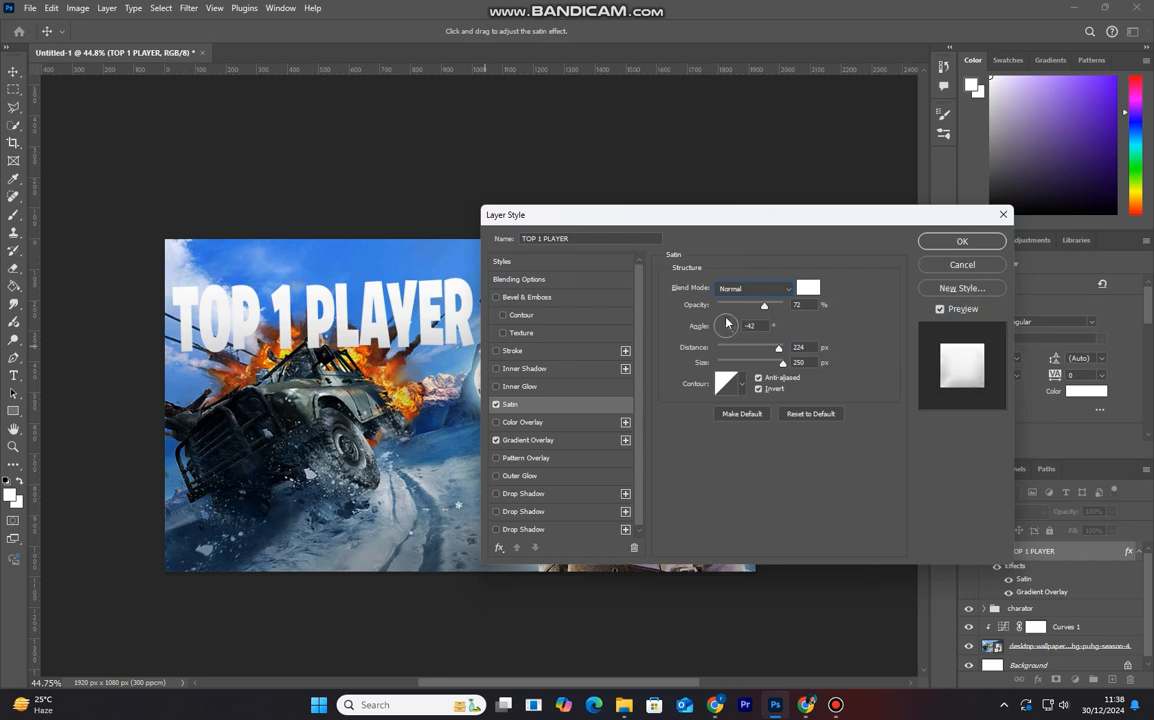
click(728, 320)
drag(768, 309, 815, 314)
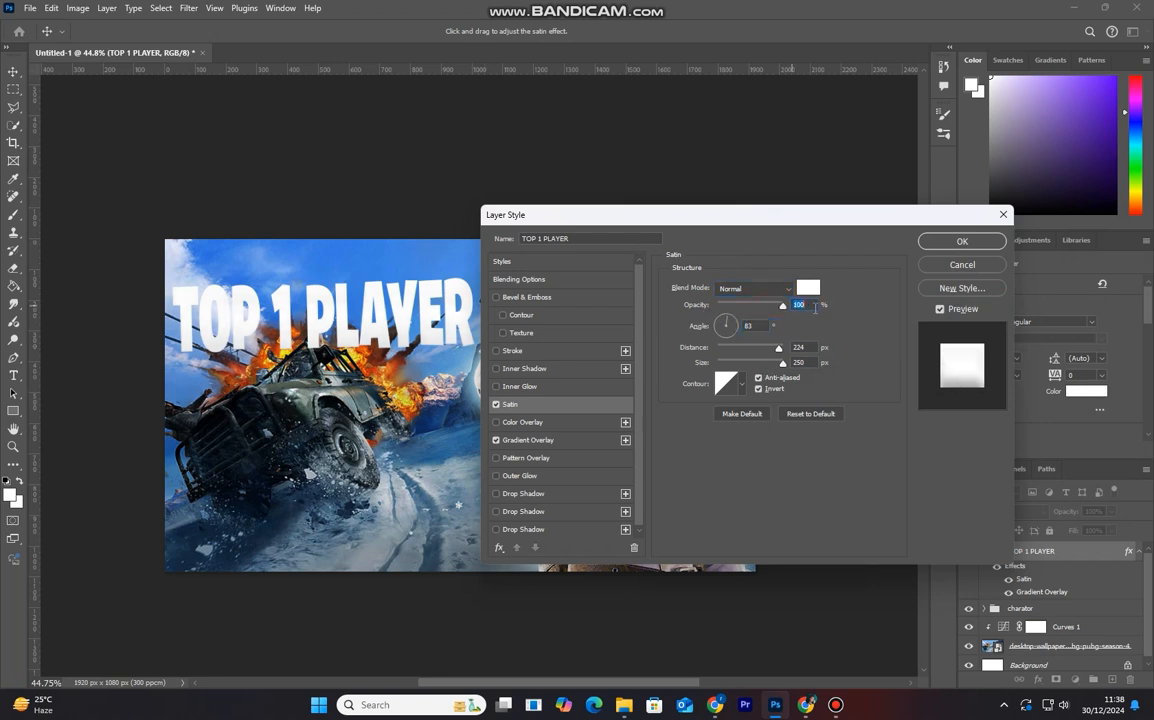
key(alt)
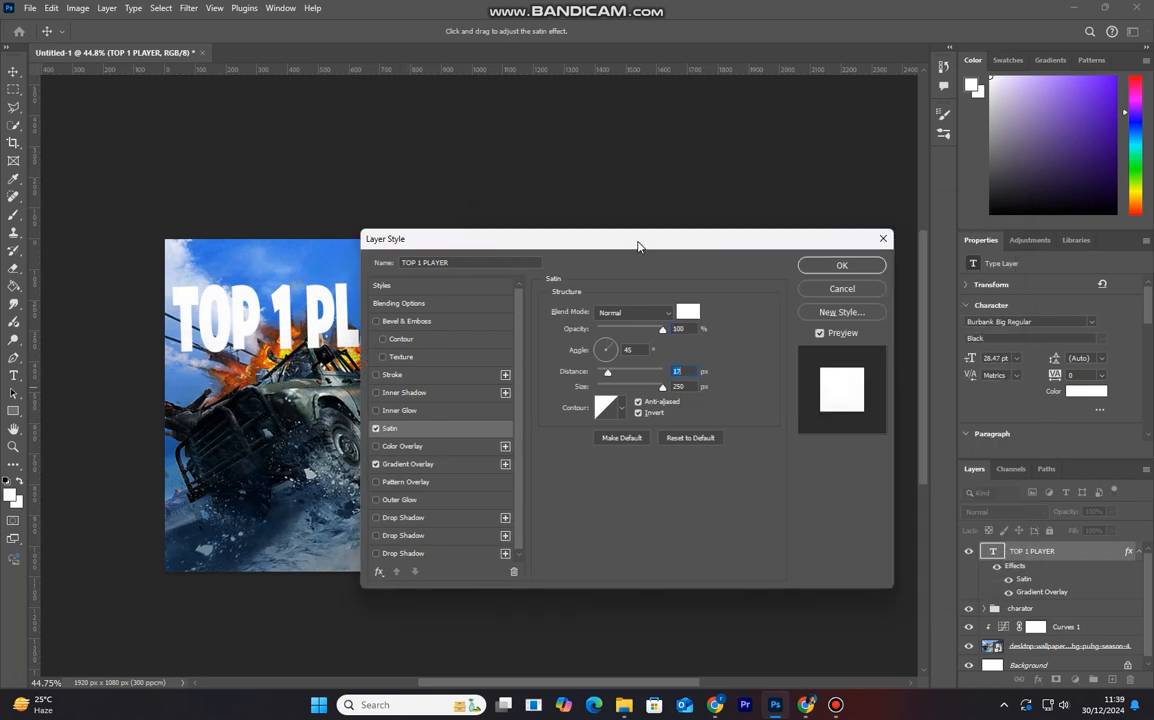
drag(638, 245, 641, 244)
mouse_move(667, 387)
mouse_down()
mouse_move(593, 398)
mouse_move(609, 399)
mouse_move(613, 371)
mouse_move(651, 379)
mouse_up()
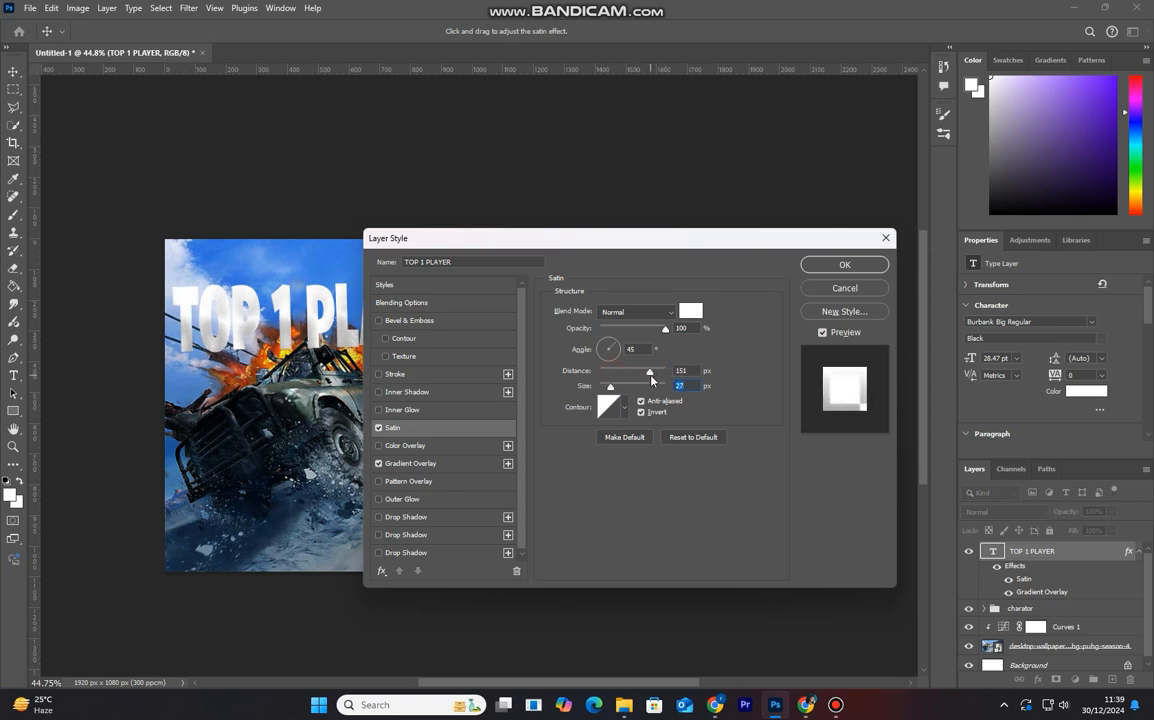
Step: Refine the title's satin shading with an angle of 73° and an opacity of 91%
click(614, 345)
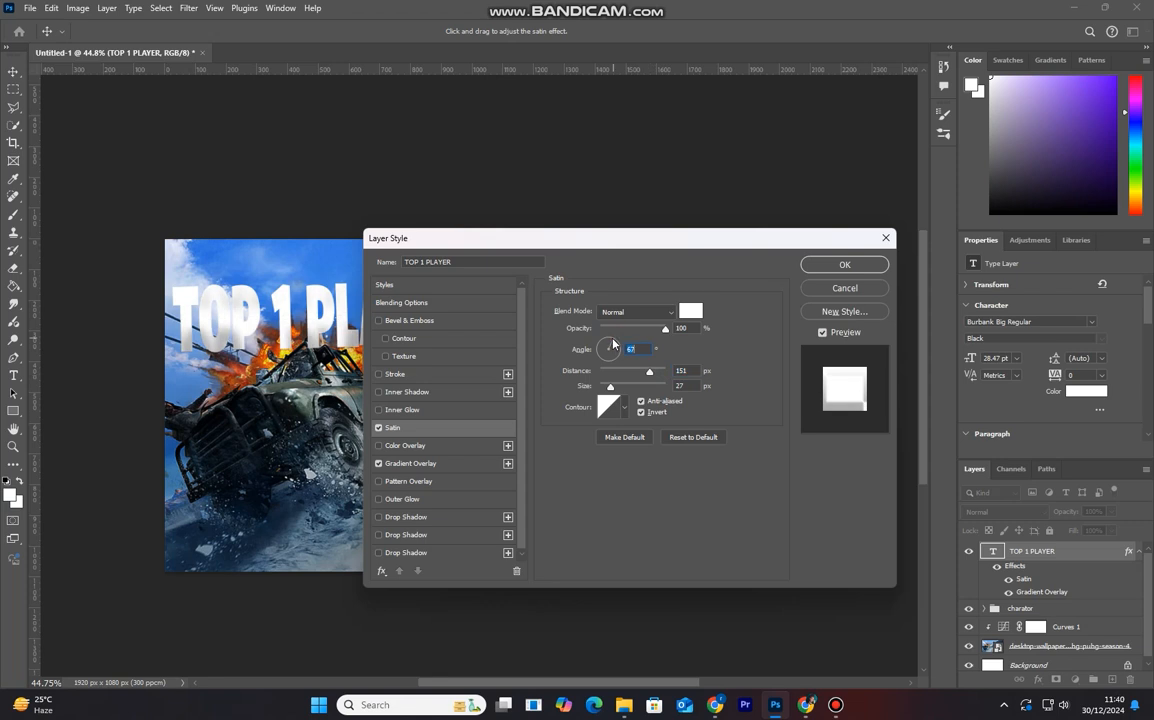
drag(618, 249, 698, 261)
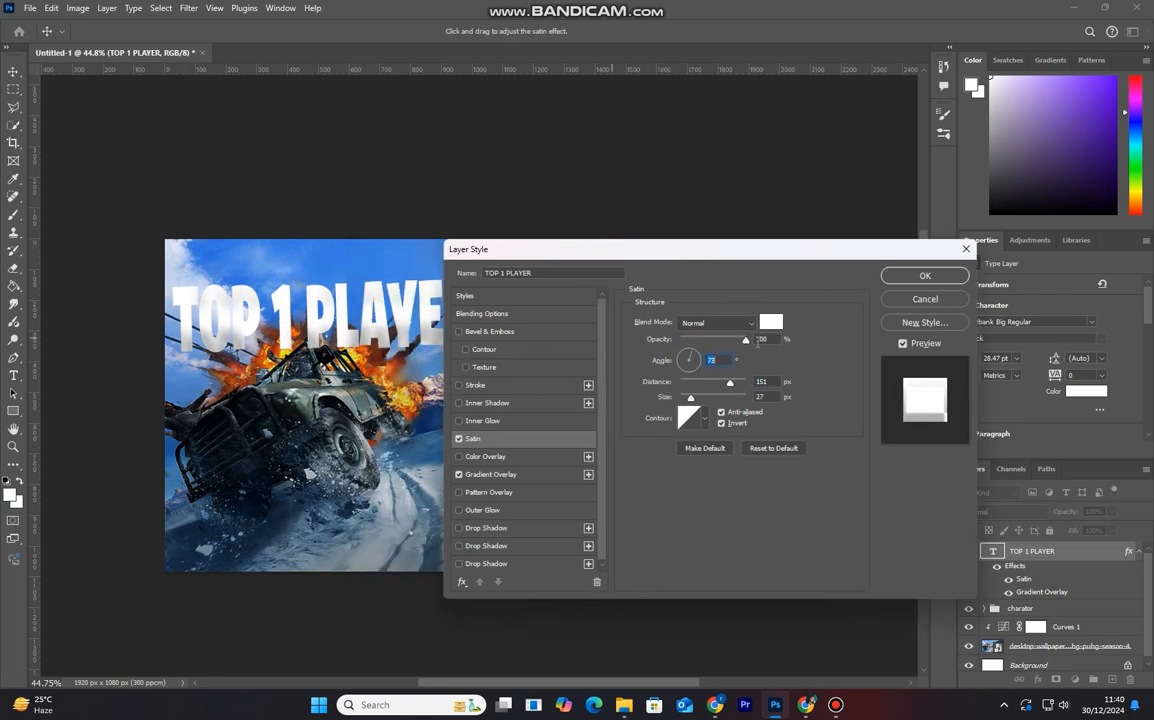
drag(742, 341, 727, 341)
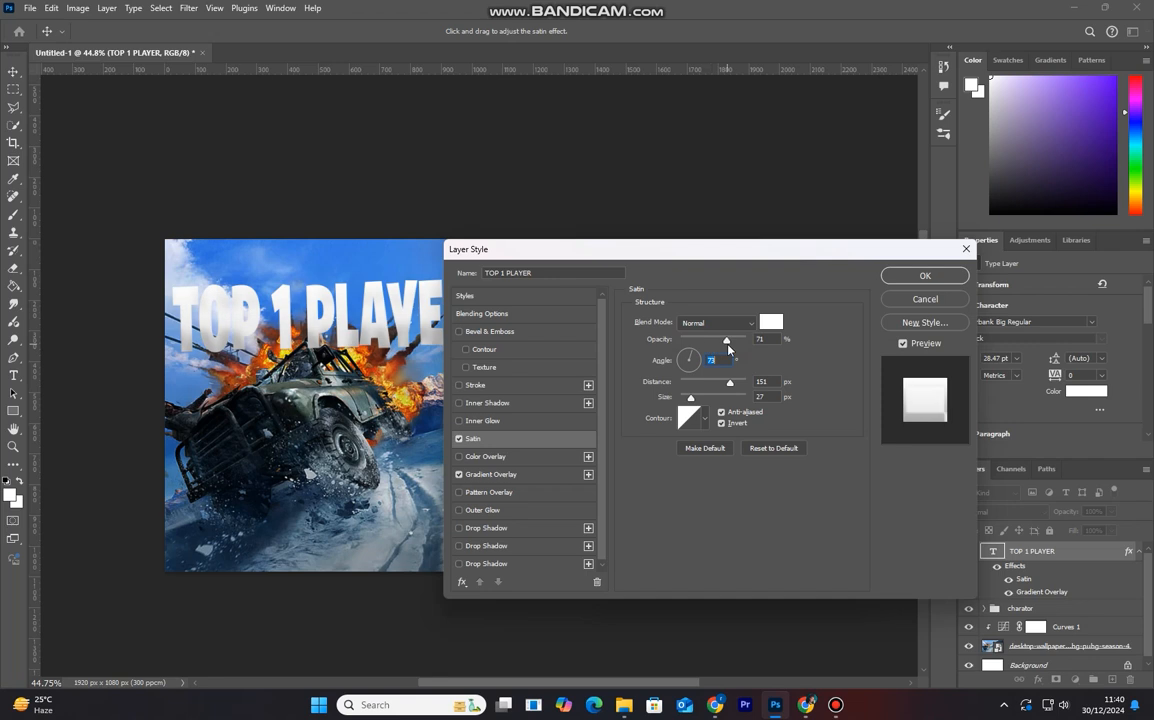
click(740, 342)
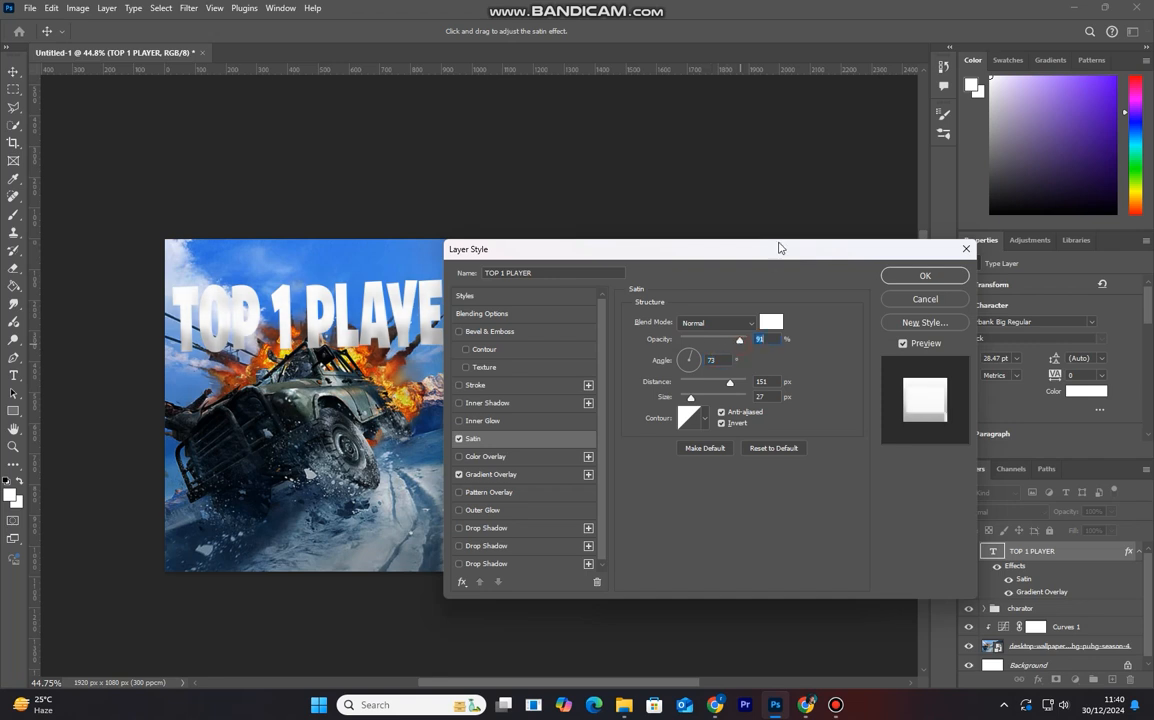
drag(780, 252, 810, 253)
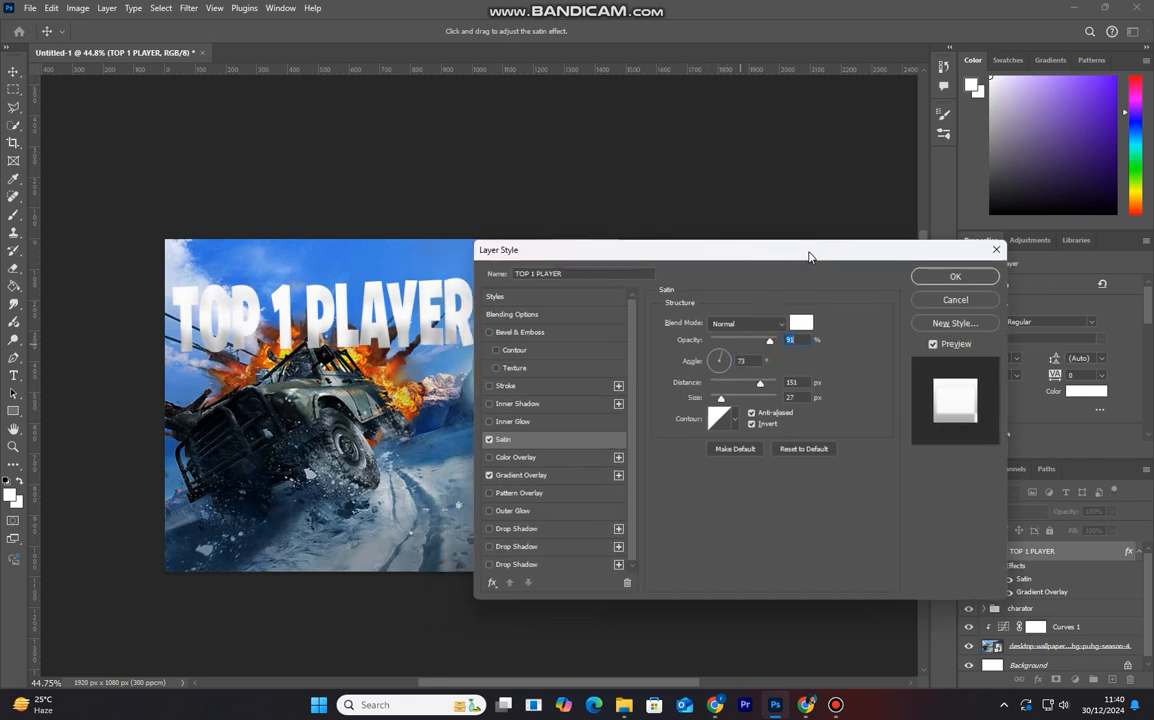
Step: Add a black drop shadow to the title at 100% opacity, angle 176°, distance 14 px, spread 16% and size 0 px
click(540, 528)
drag(732, 415, 656, 425)
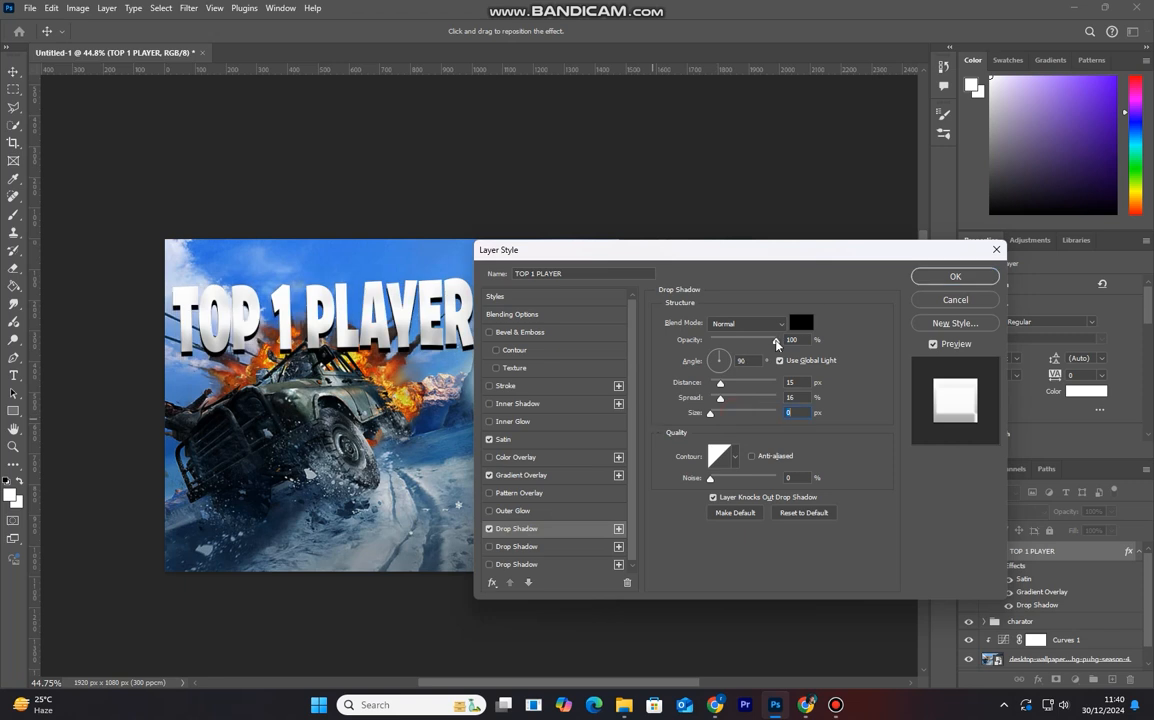
drag(720, 385, 721, 386)
drag(720, 355, 710, 366)
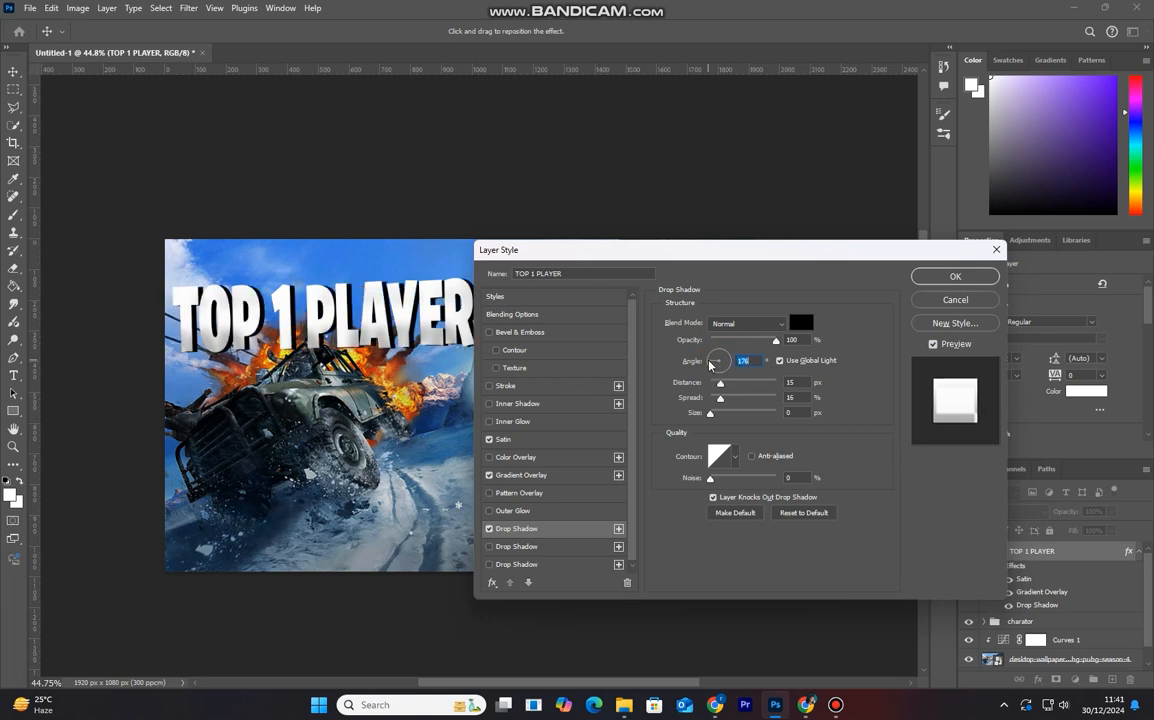
drag(713, 259, 780, 260)
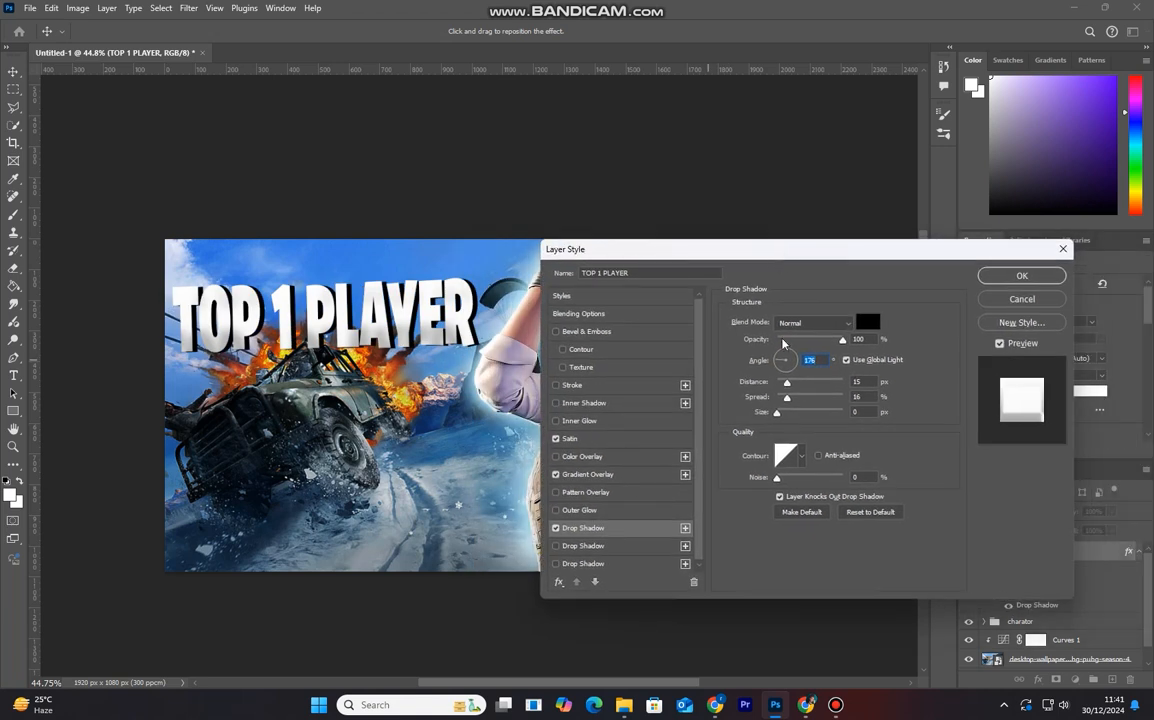
drag(787, 384, 785, 387)
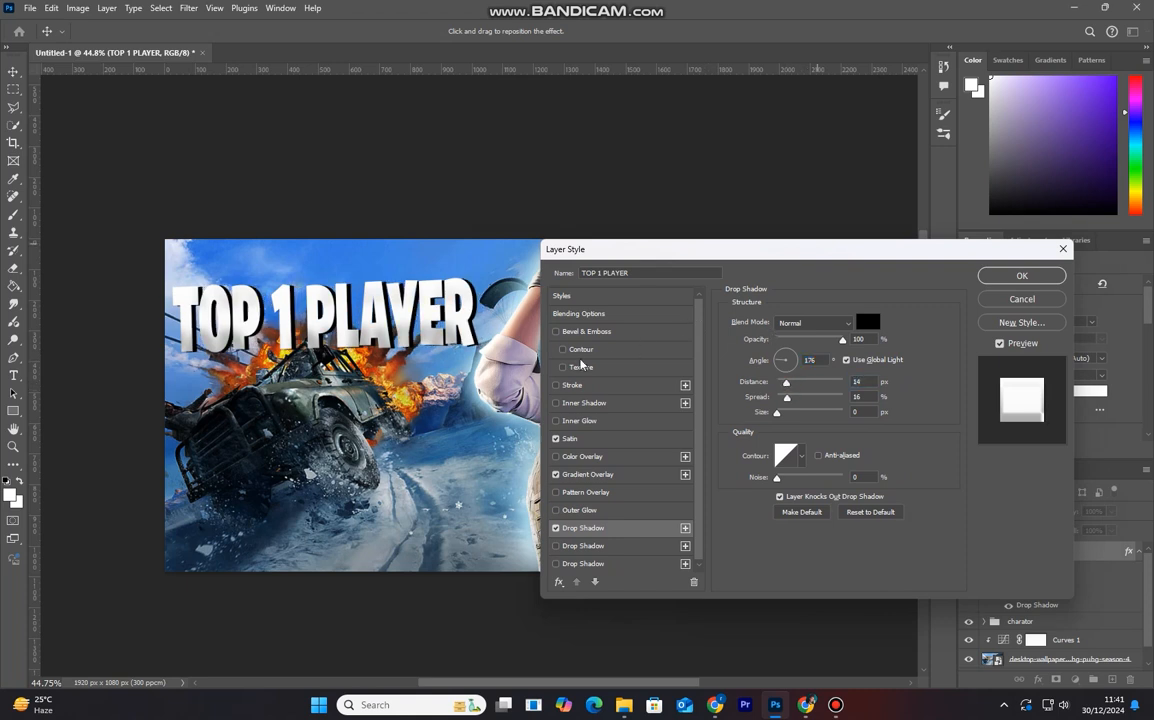
Step: Add a 9 px outside stroke in dark grey #222222 around the title
click(571, 385)
click(759, 419)
click(681, 378)
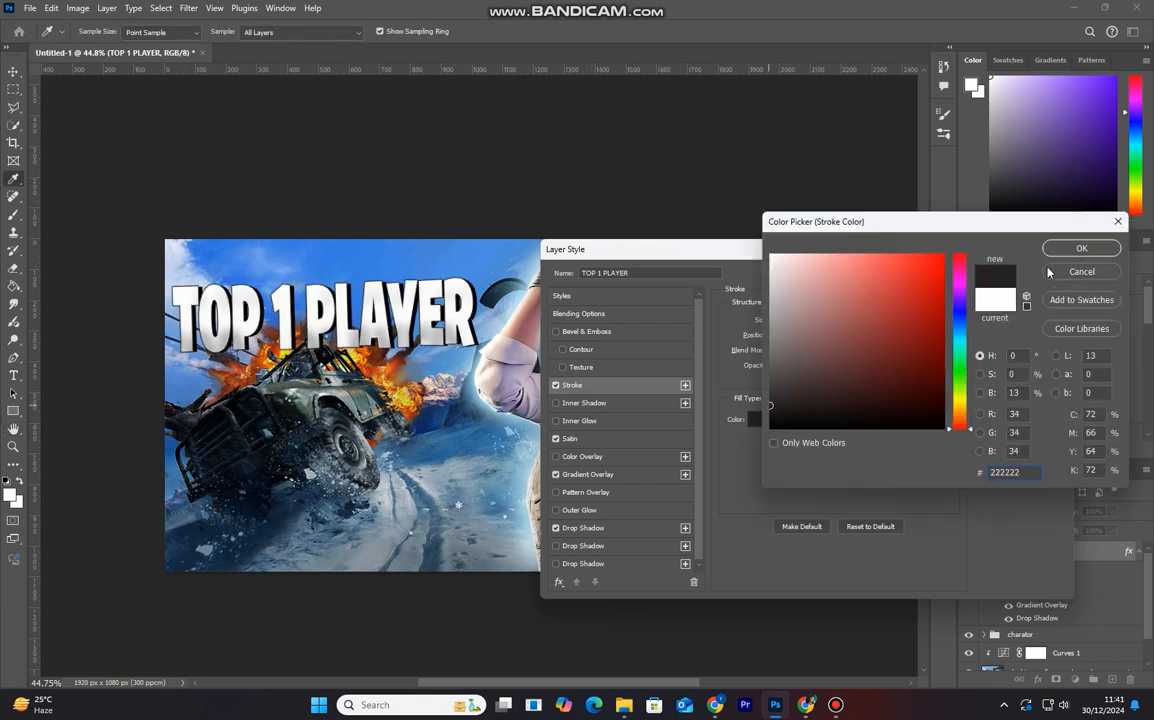
click(1079, 248)
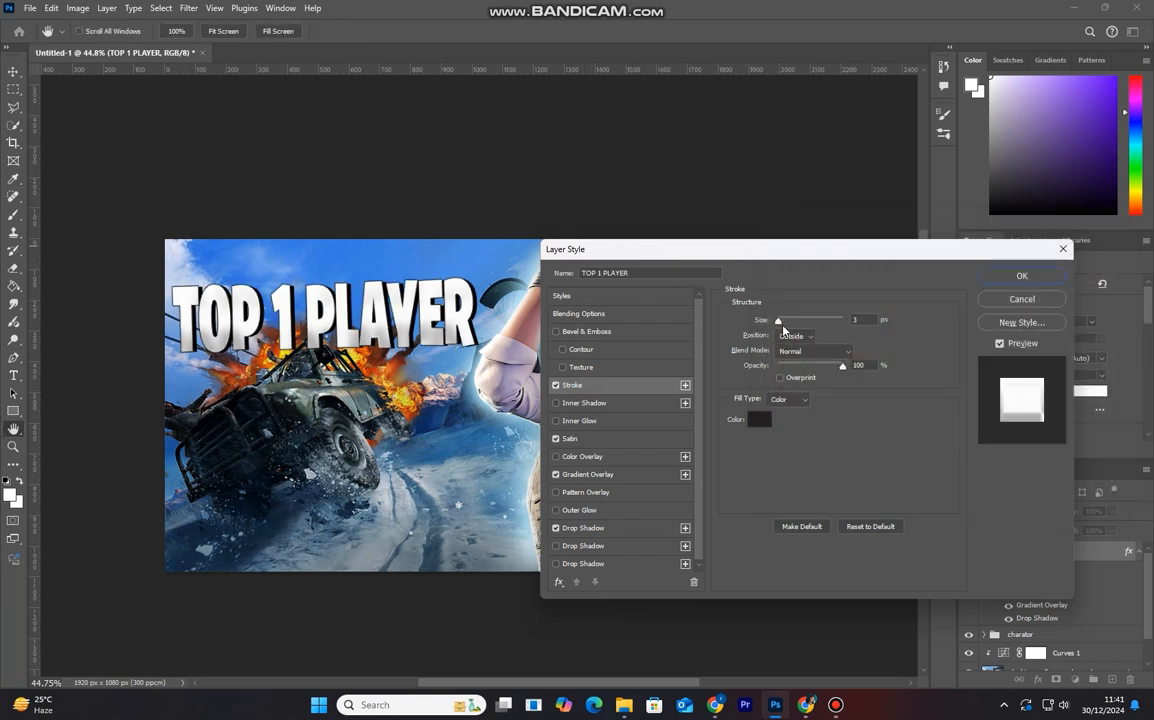
drag(780, 323, 784, 325)
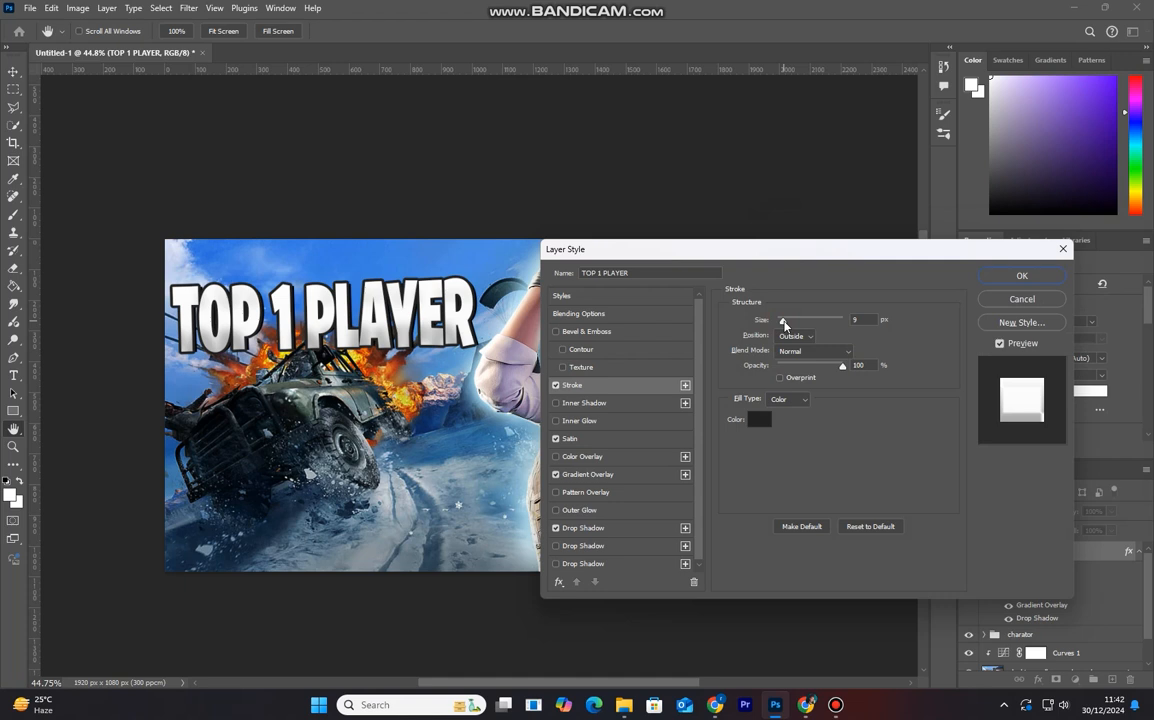
Step: Set the title's drop shadow distance to 23 px and its angle to 135°
click(590, 528)
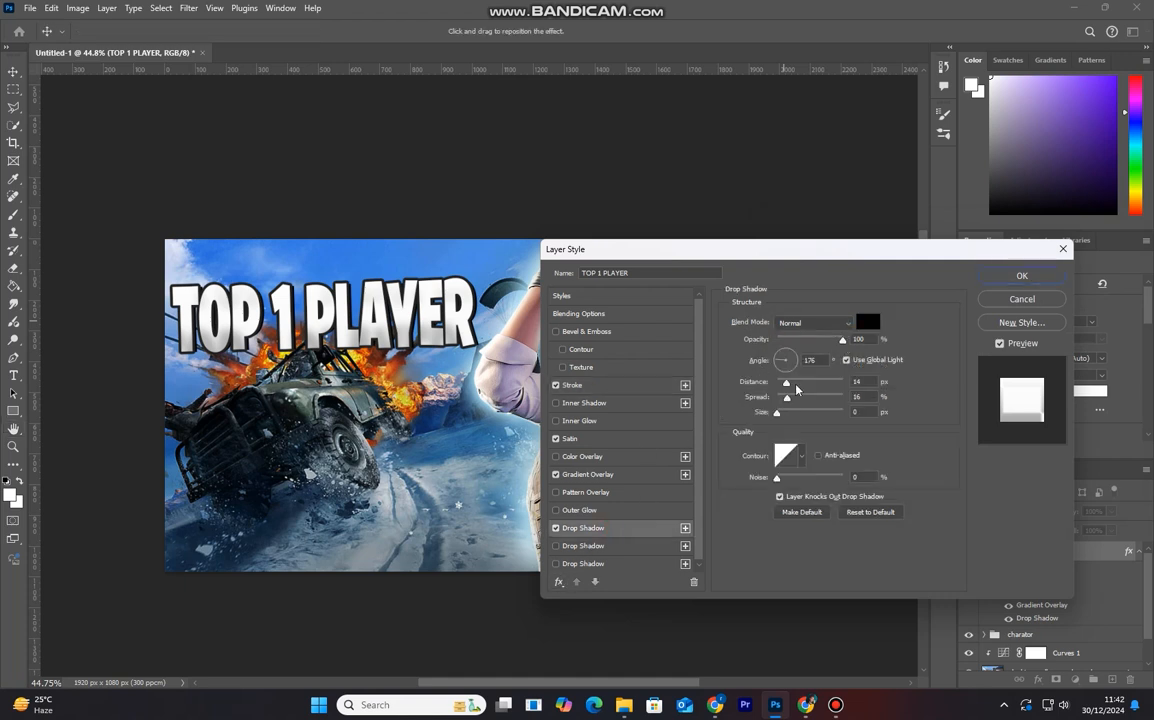
drag(787, 383, 795, 387)
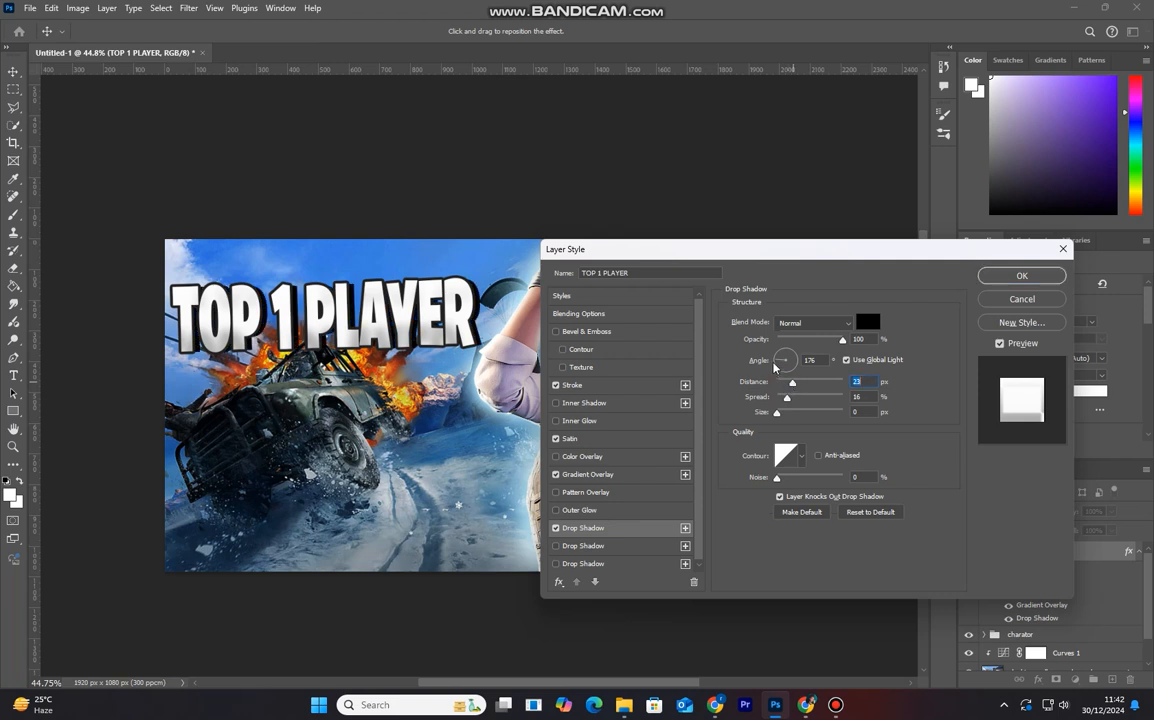
drag(774, 365, 777, 355)
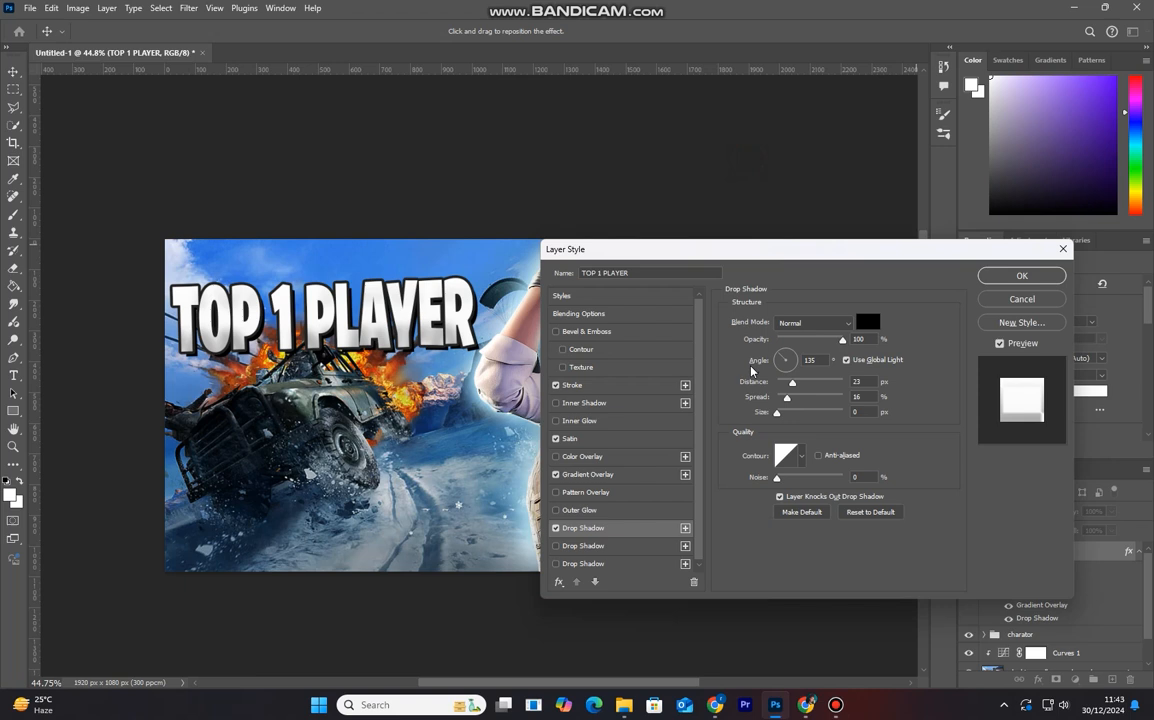
scroll(345, 327, up, 3)
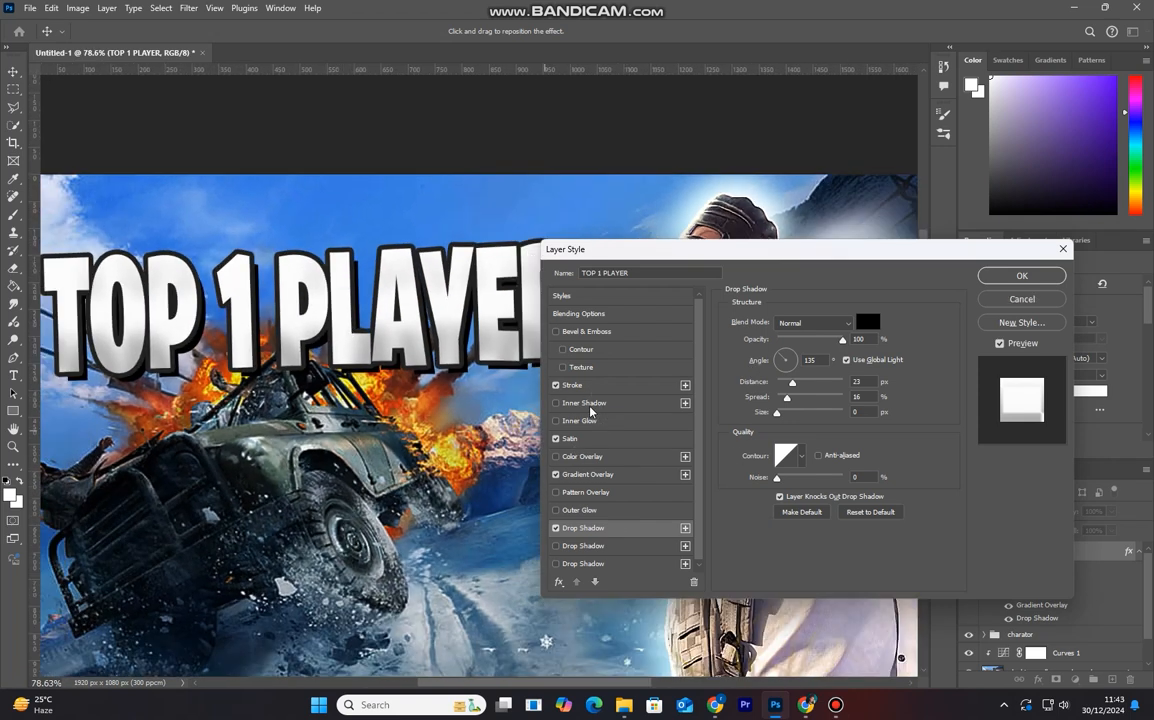
Step: Refine the title's satin effect with opacity 67%, angle 68°, distance 38 px and size 0 px
click(600, 438)
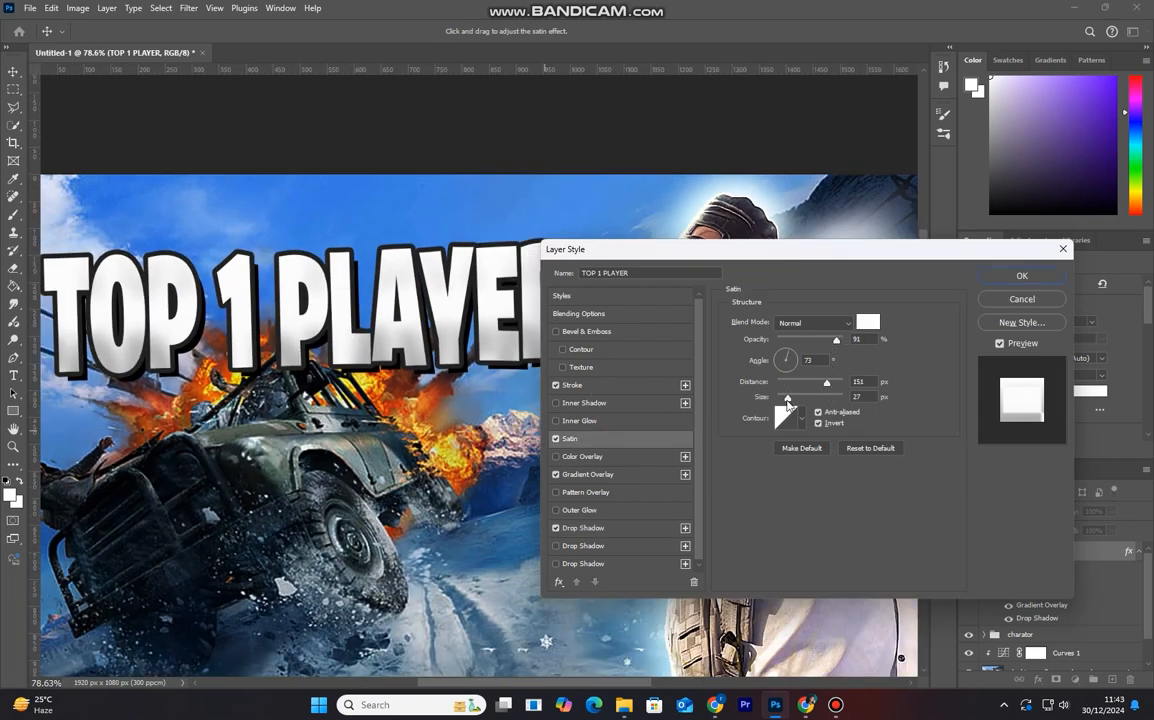
drag(789, 398, 774, 398)
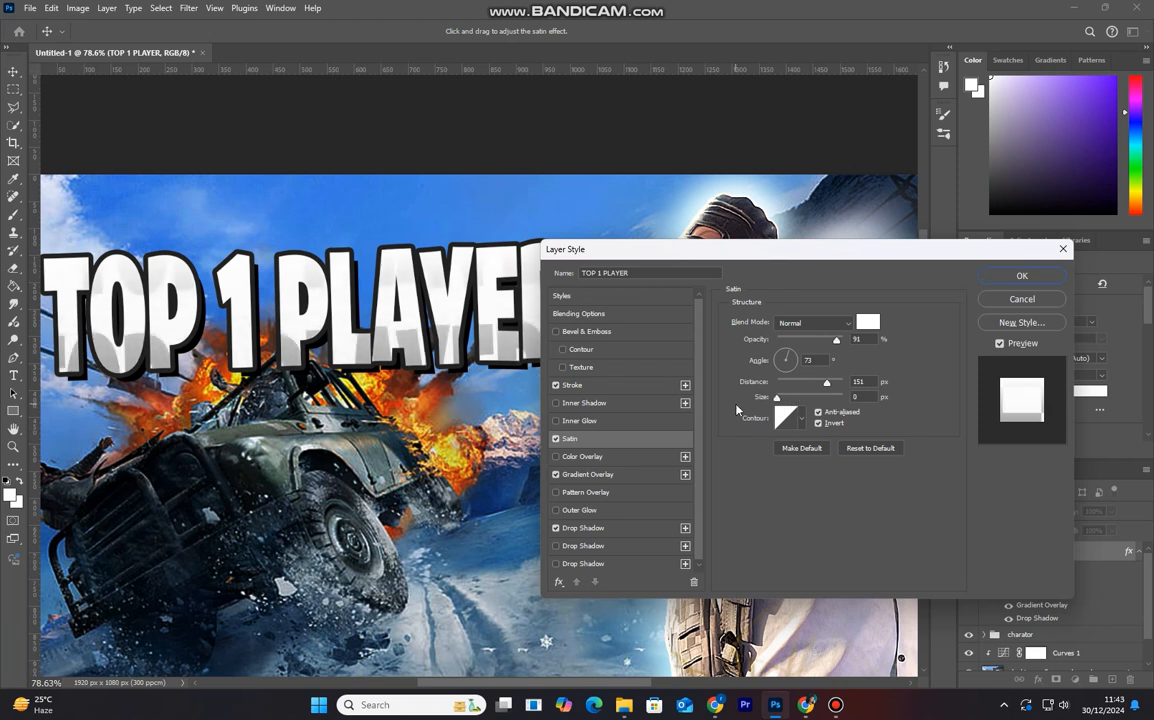
drag(829, 388, 821, 388)
drag(836, 339, 804, 387)
mouse_move(805, 341)
mouse_down()
mouse_move(837, 346)
mouse_move(825, 352)
mouse_up()
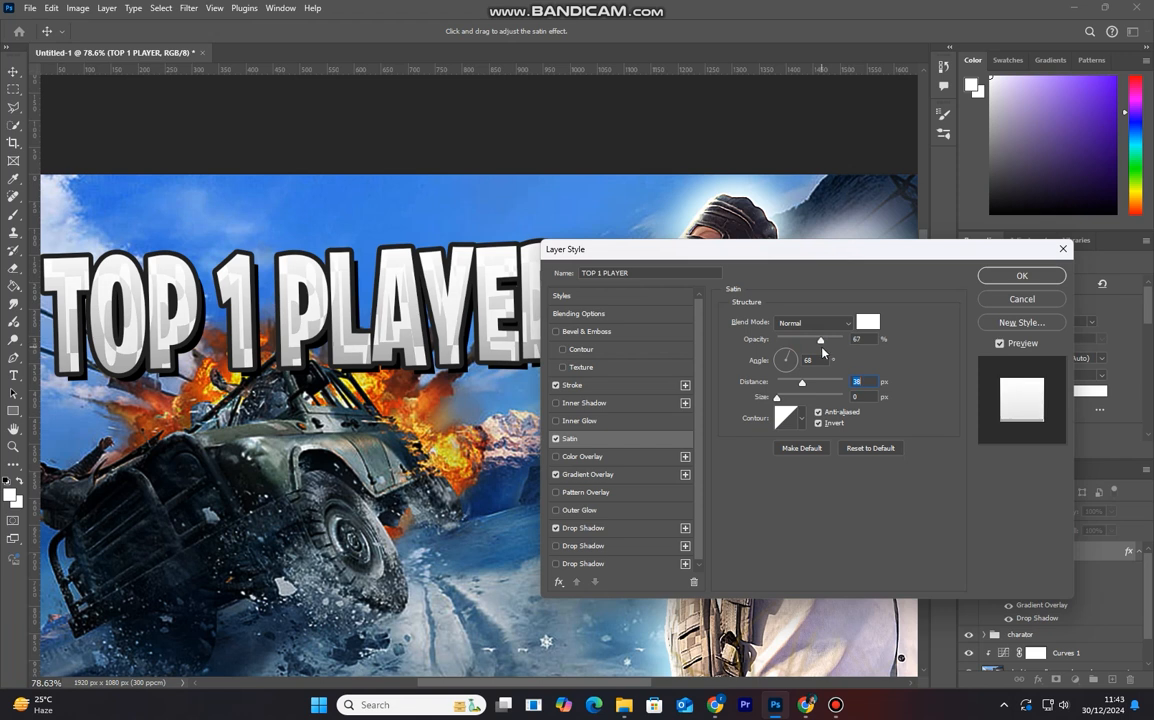
click(1022, 275)
scroll(568, 542, down, 5)
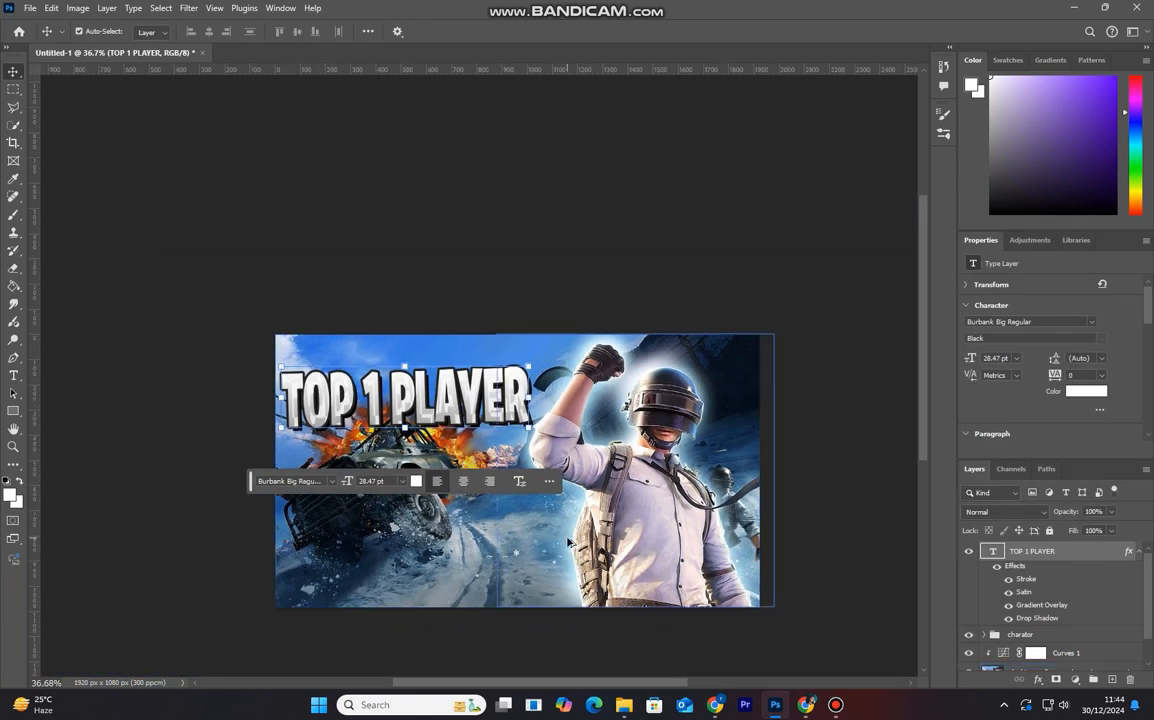
scroll(568, 542, up, 1)
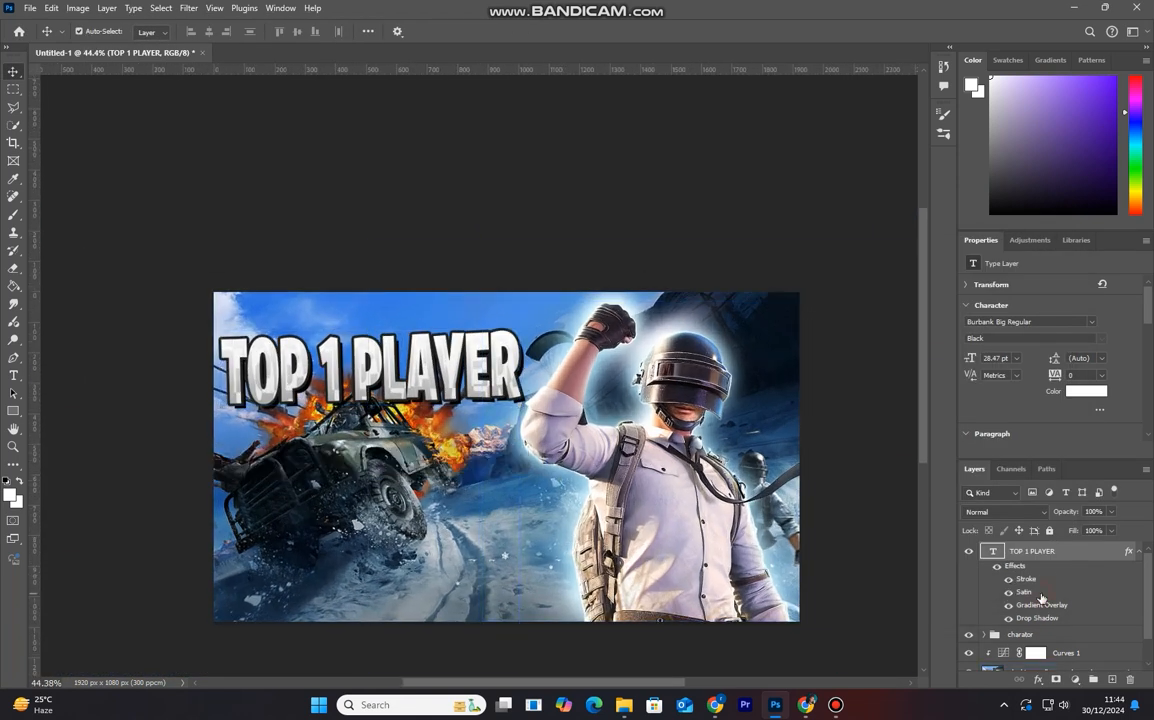
Step: Lower the opacity of the TOP 1 PLAYER title's satin effect to 27%
double_click(1041, 598)
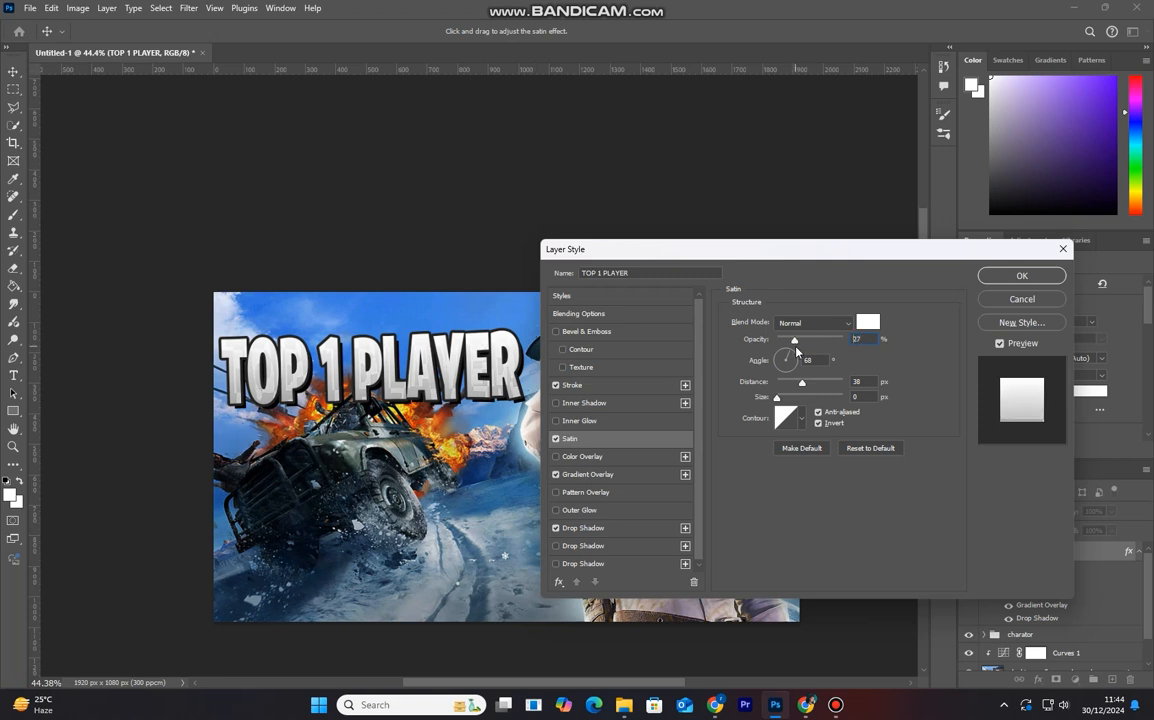
click(1025, 279)
scroll(583, 483, down, 2)
scroll(589, 490, up, 1)
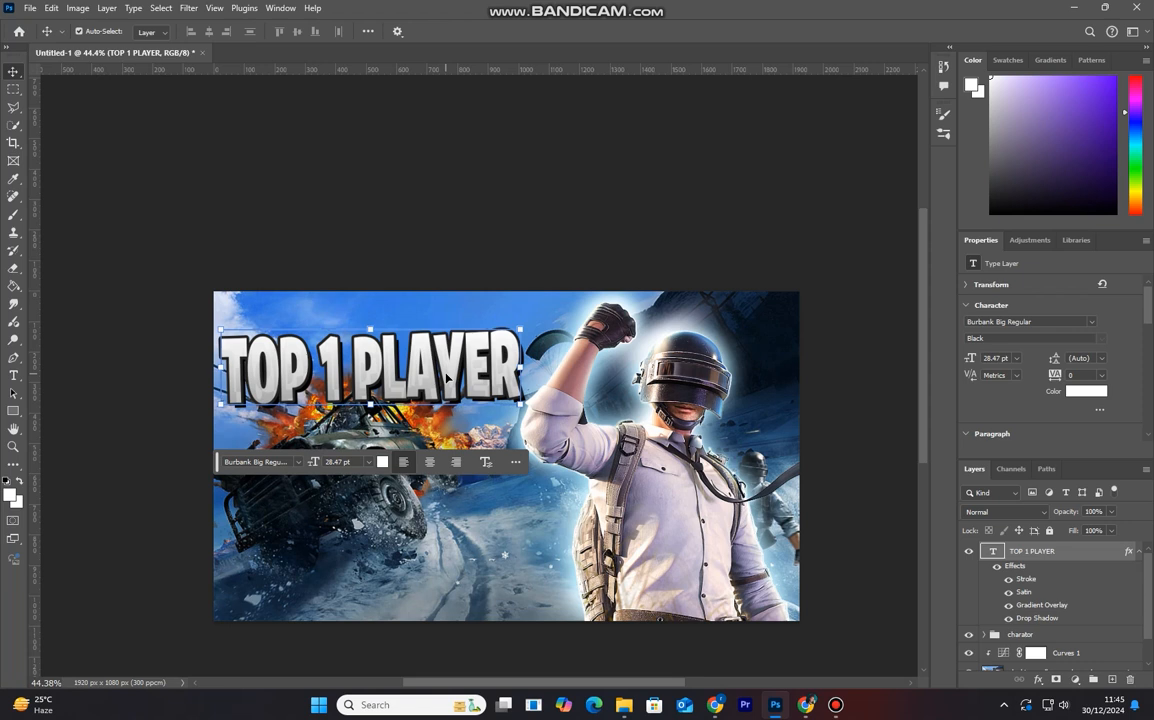
Step: Duplicate the TOP 1 PLAYER title below the original and change the copy's text to IS LIVE
drag(447, 378, 454, 473)
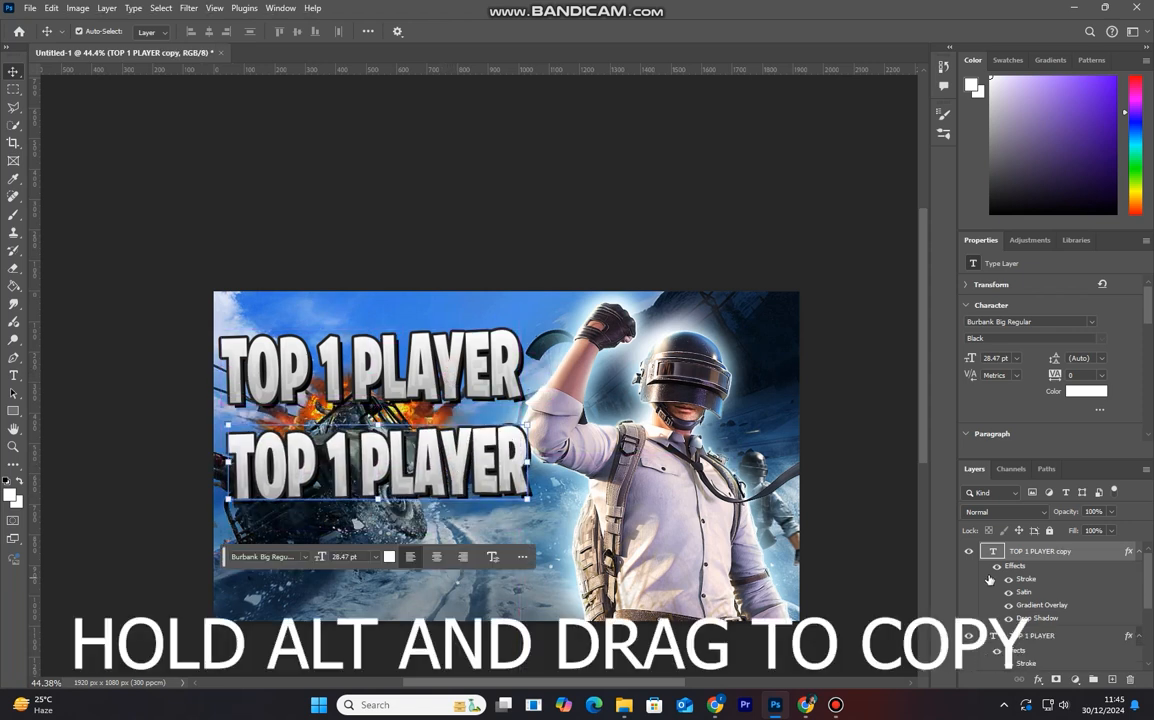
double_click(992, 551)
key(BackSpace)
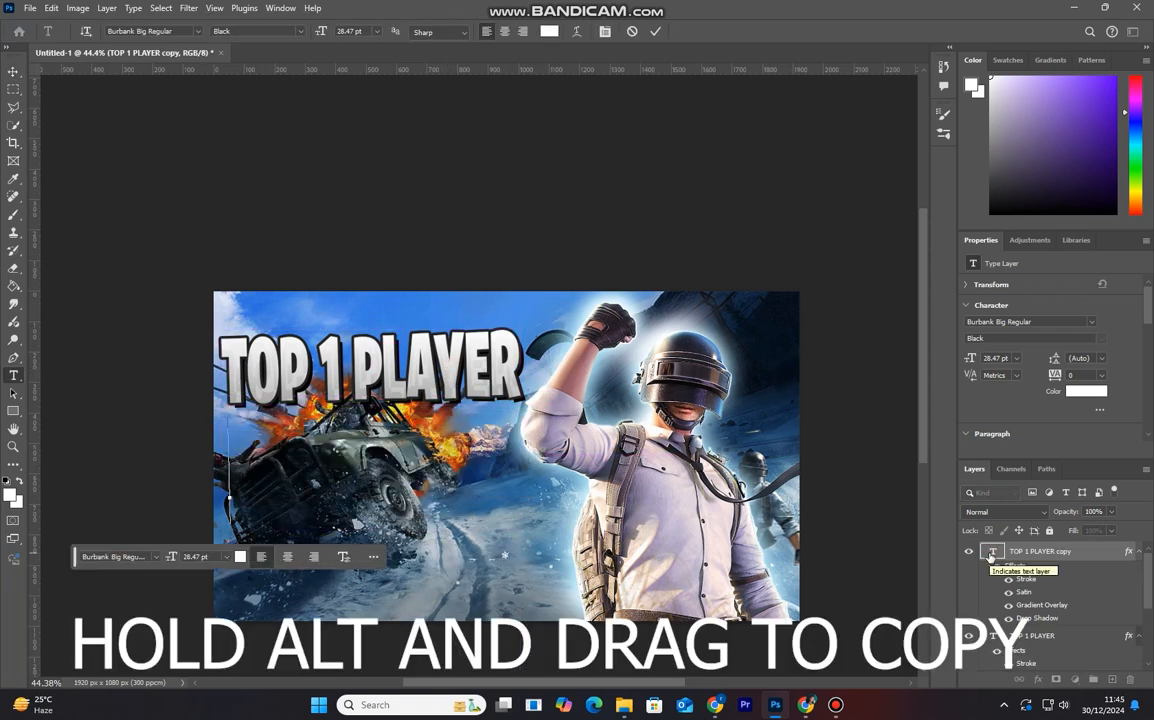
text(IS)
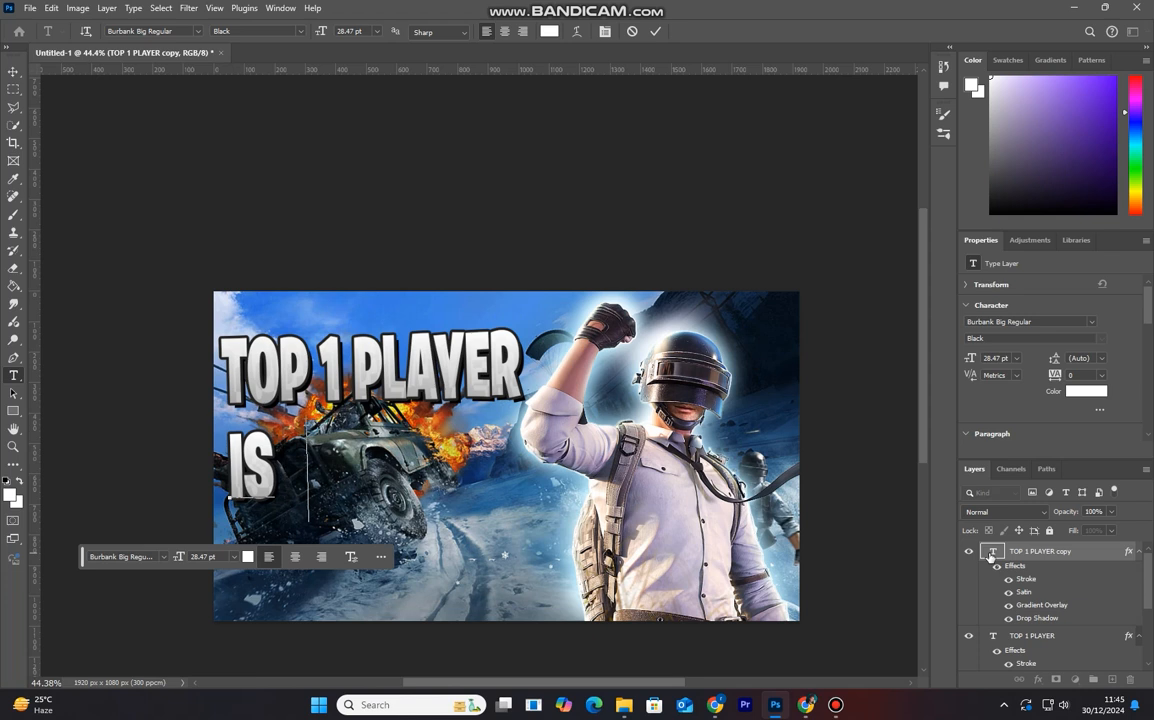
text( LIVE)
key(Escape)
key(v)
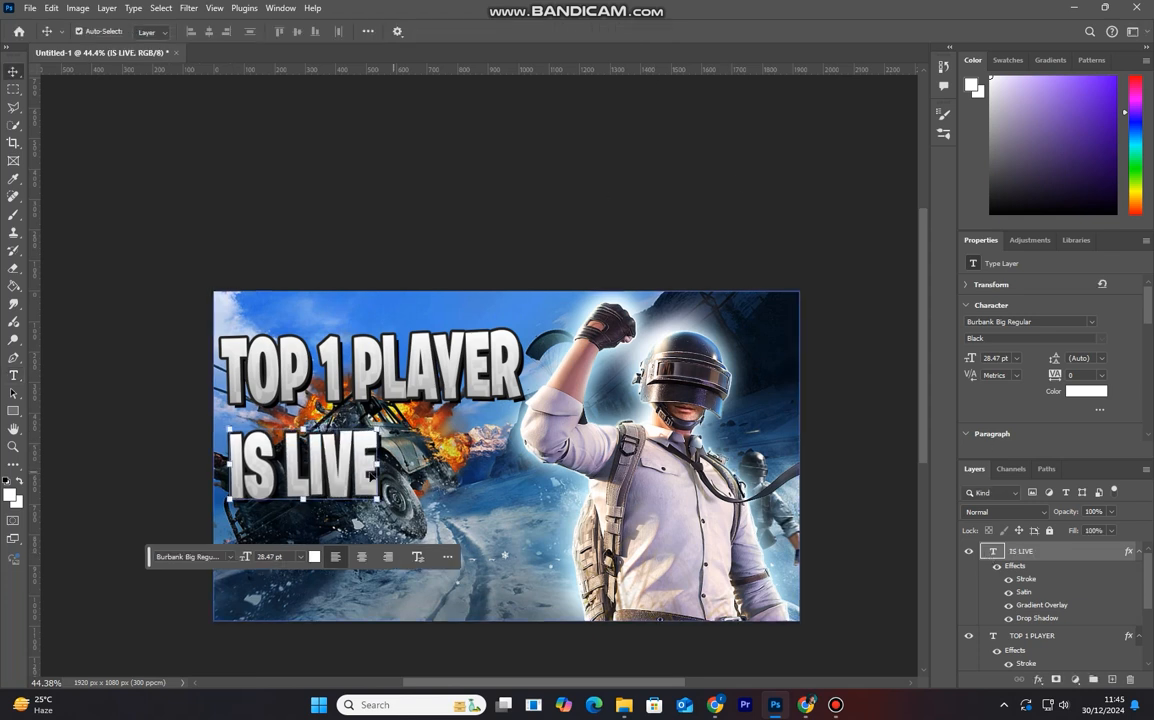
Step: Enlarge the IS LIVE text to about 170%, rotate it about 0.56° and position it beneath TOP 1 PLAYER
drag(364, 476, 431, 472)
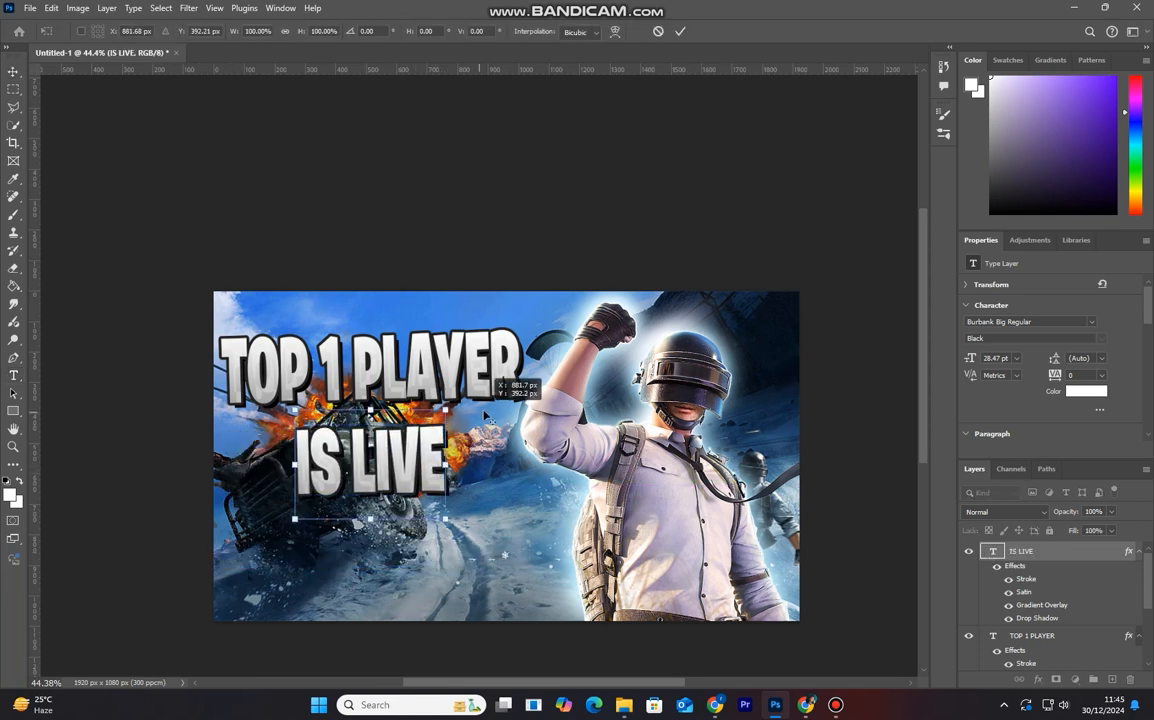
drag(446, 412, 538, 400)
click(657, 32)
drag(454, 485, 425, 494)
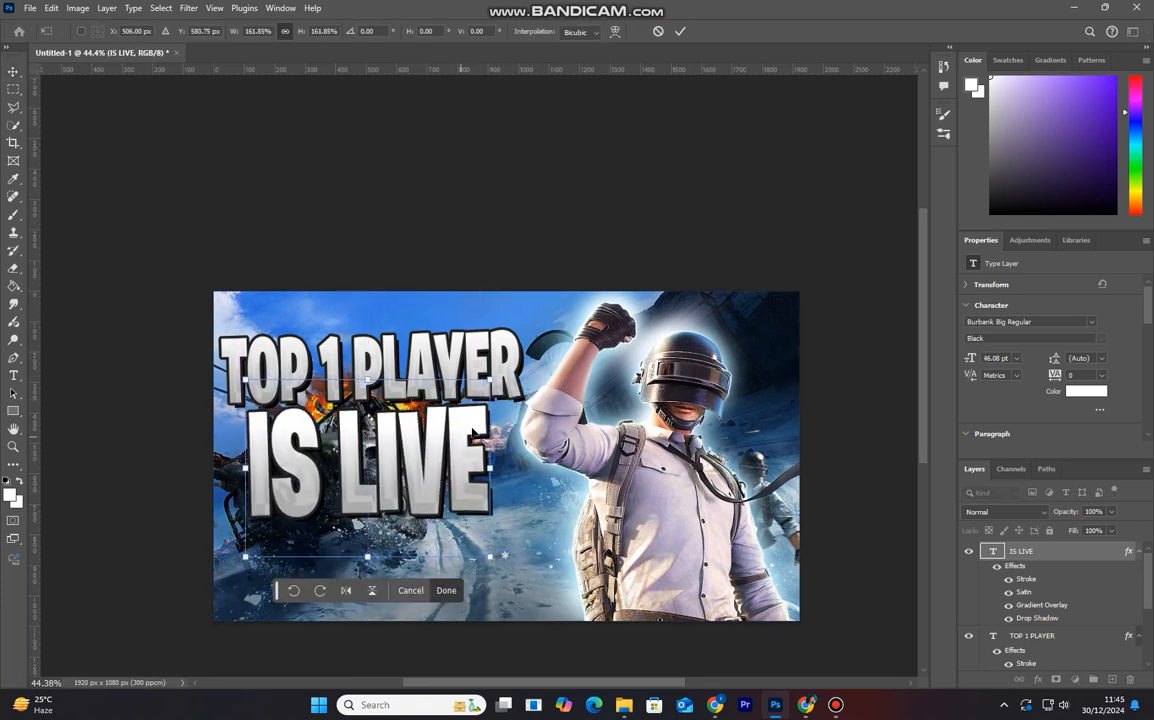
drag(490, 383, 503, 374)
drag(468, 436, 471, 445)
drag(535, 566, 548, 552)
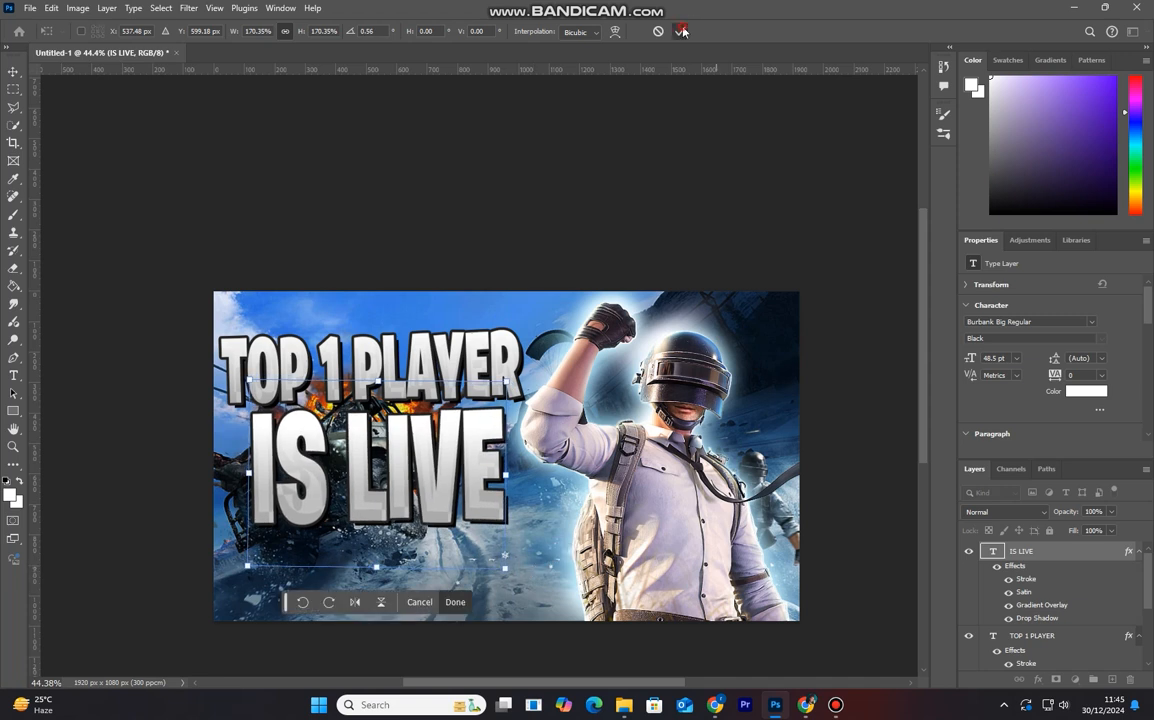
click(680, 31)
Step: Edit the IS LIVE text's gradient overlay and set the gradient's starting colour stop to orange
right_click(1088, 552)
click(975, 286)
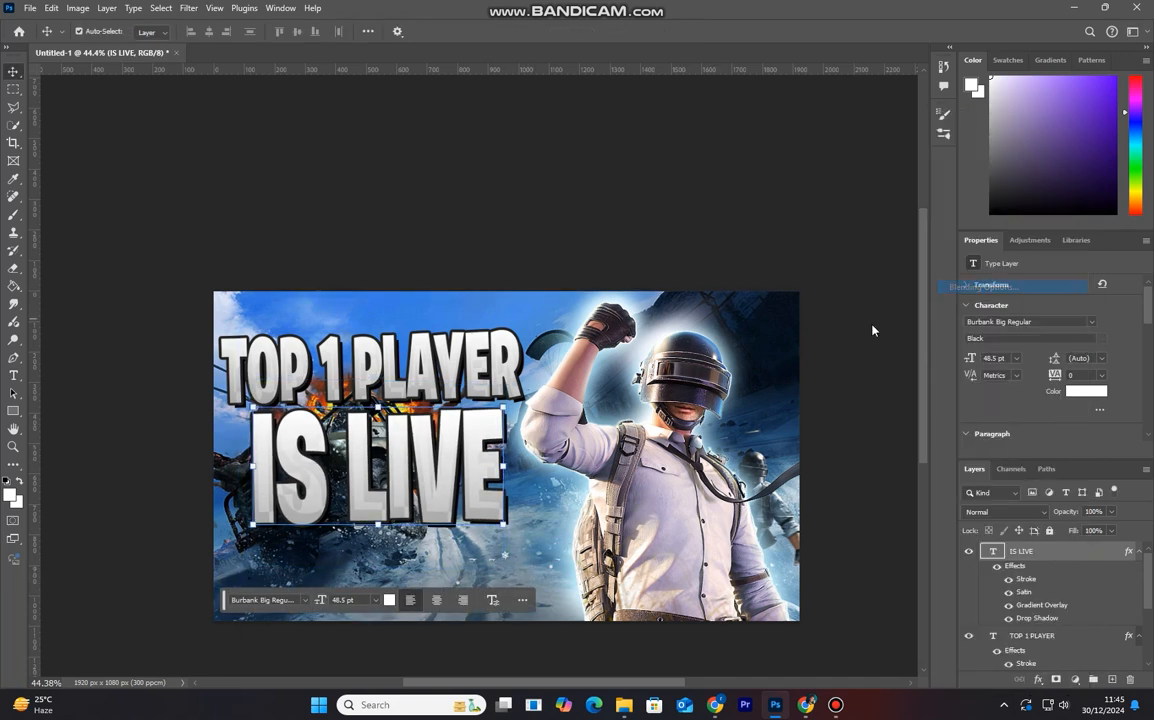
click(588, 474)
click(812, 353)
click(668, 420)
click(727, 478)
click(960, 415)
drag(928, 347, 943, 286)
click(1081, 248)
Step: Set the end colour stop of the IS LIVE gradient to yellow #ffeb08 and apply the layer style
click(943, 418)
click(729, 478)
click(958, 402)
click(939, 253)
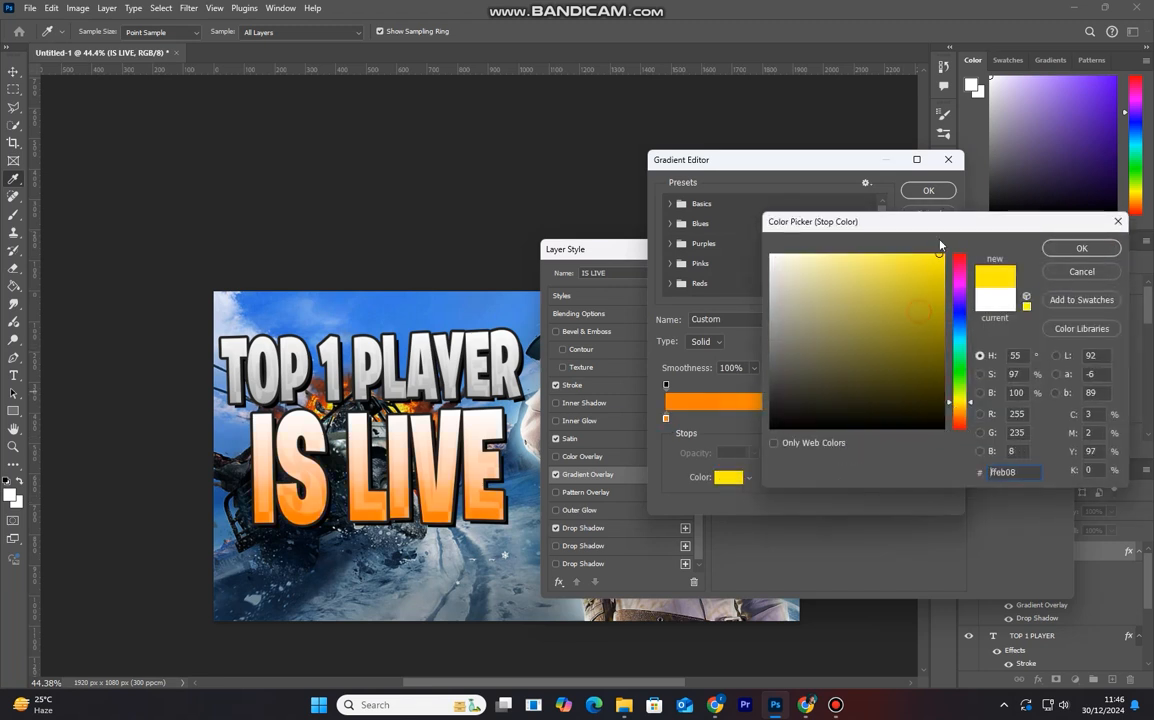
click(1081, 248)
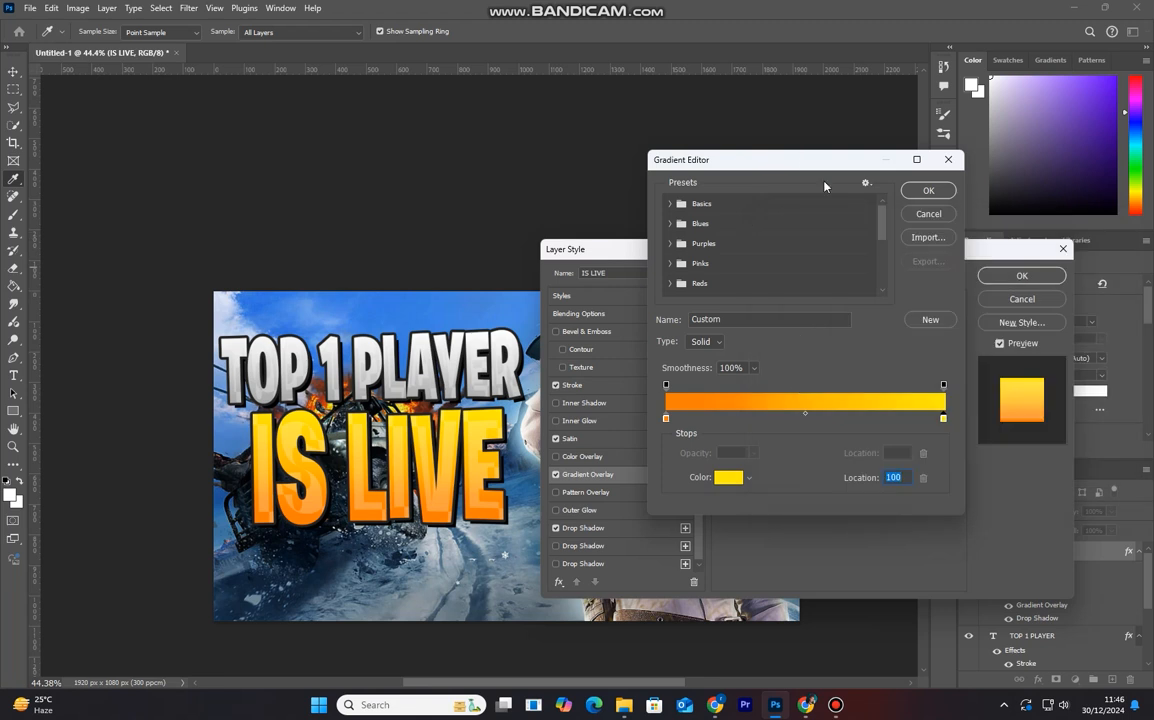
click(928, 190)
click(1018, 274)
click(535, 206)
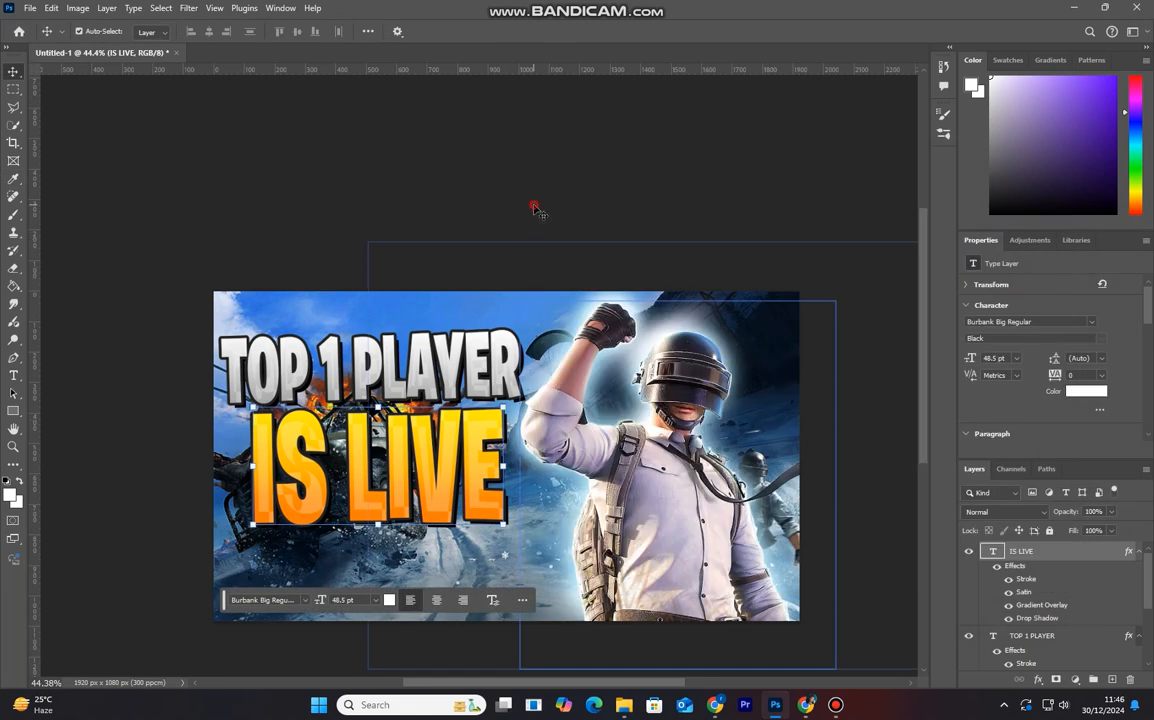
Step: Move the TOP 1 PLAYER and IS LIVE text lines down together on the canvas
scroll(530, 400, down, 3)
scroll(605, 493, up, 4)
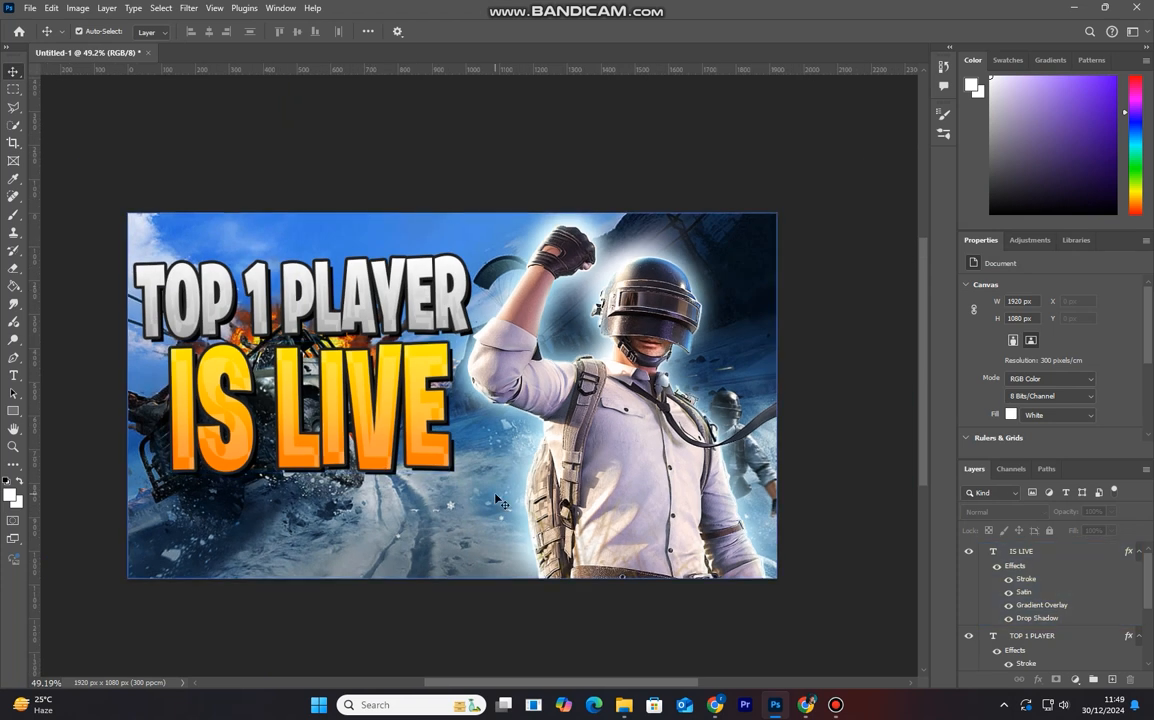
scroll(438, 417, down, 2)
scroll(450, 504, up, 1)
scroll(450, 504, down, 1)
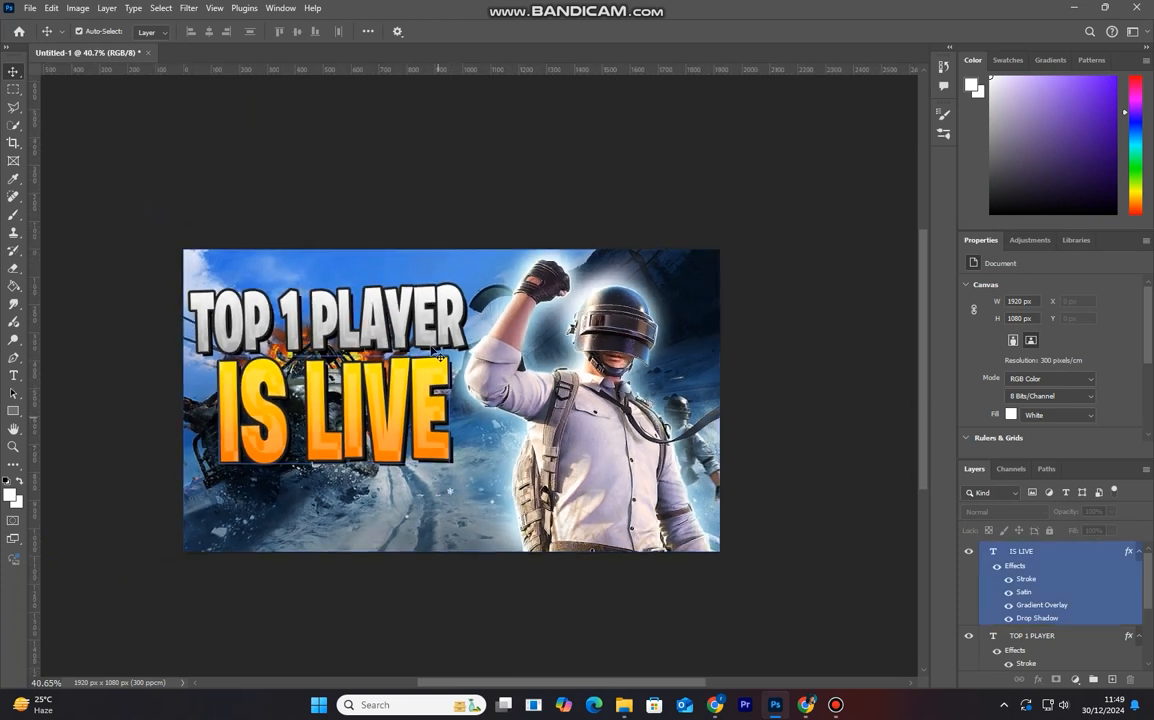
click(432, 338)
drag(424, 445, 424, 470)
click(463, 522)
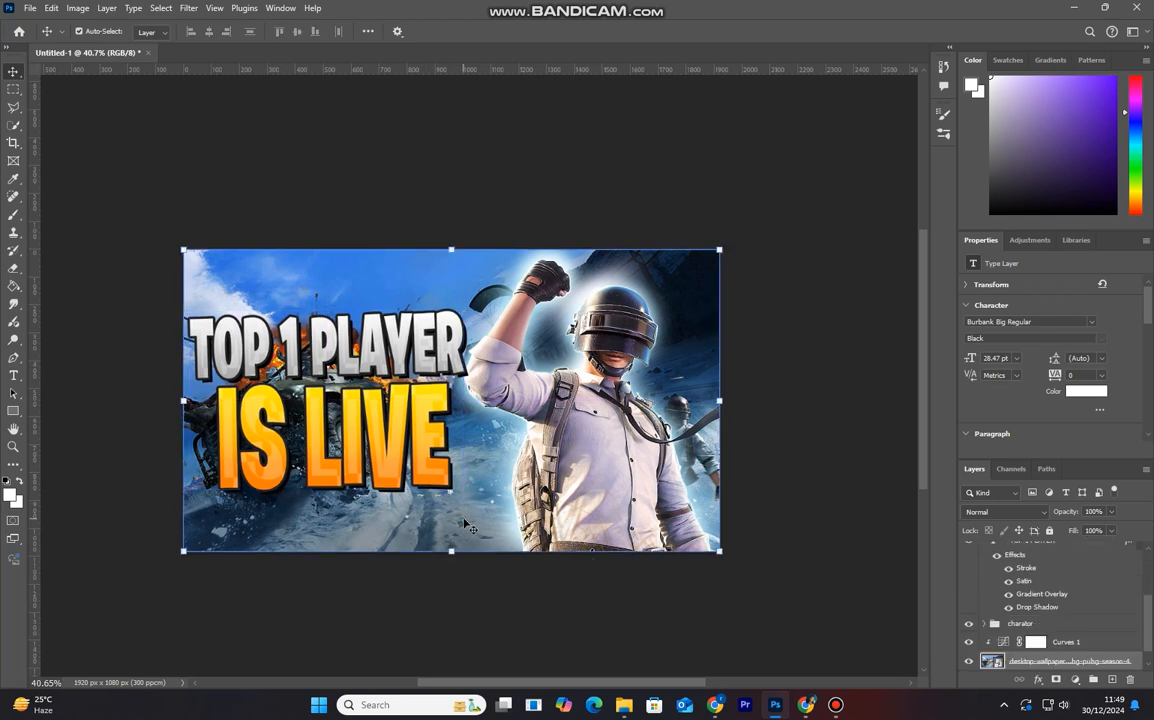
shift+click(368, 333)
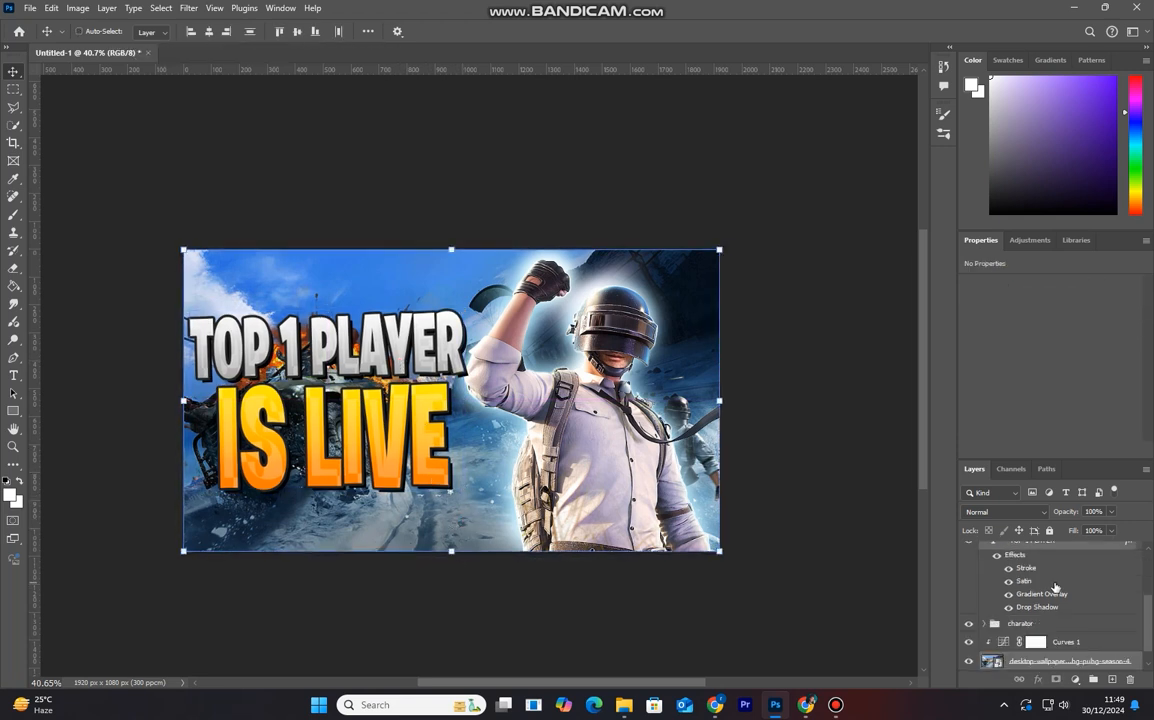
key(ctrl+t)
key(Return)
scroll(466, 437, down, 1)
scroll(472, 485, up, 1)
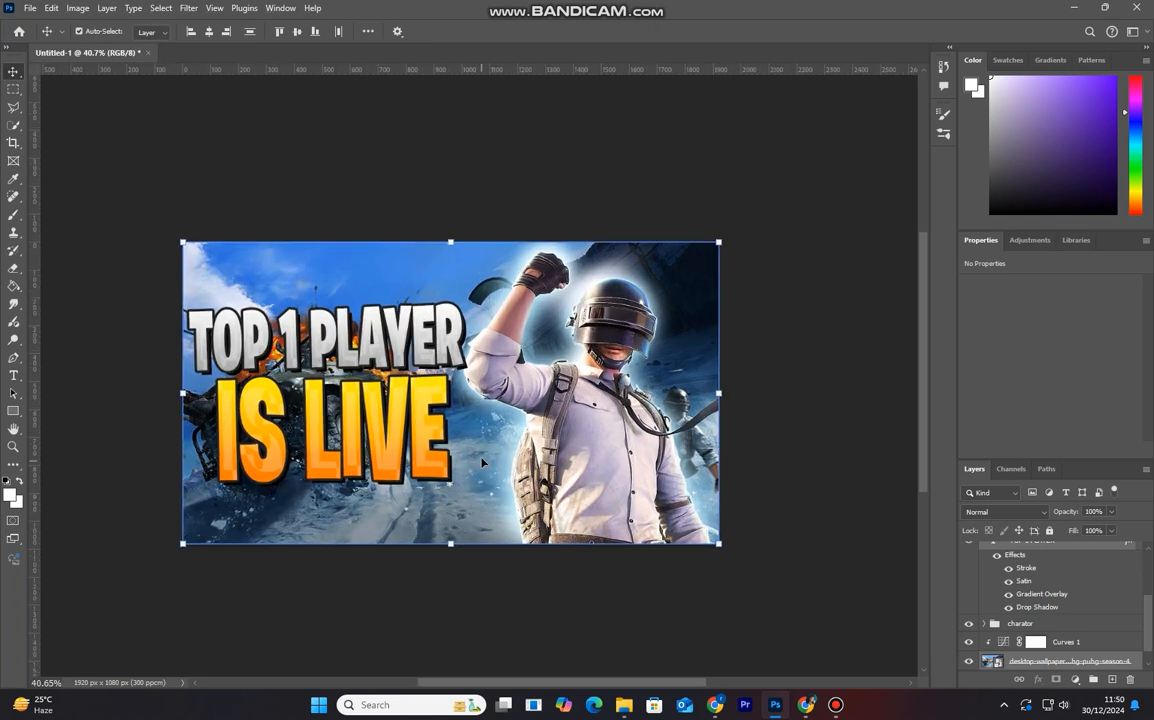
scroll(1074, 625, down, 1)
Step: Darken the background's midtones in the Curves 1 adjustment by setting the middle point to input 139, output 80
click(1072, 645)
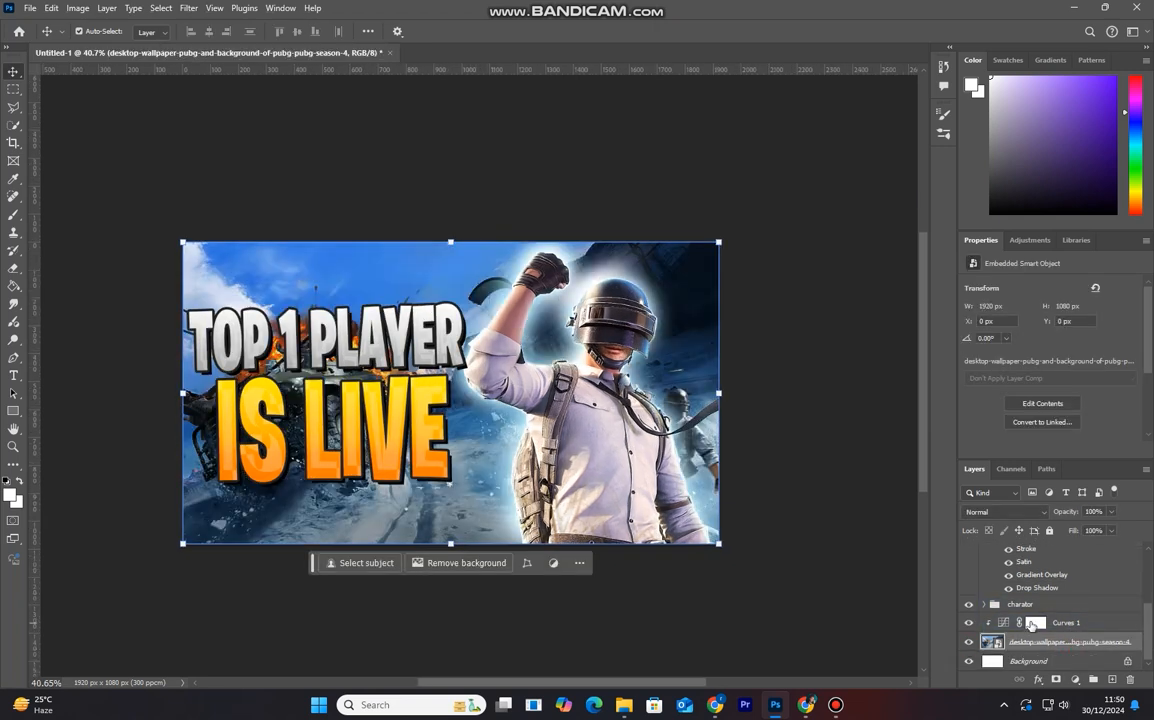
click(1066, 622)
drag(1075, 406, 1070, 406)
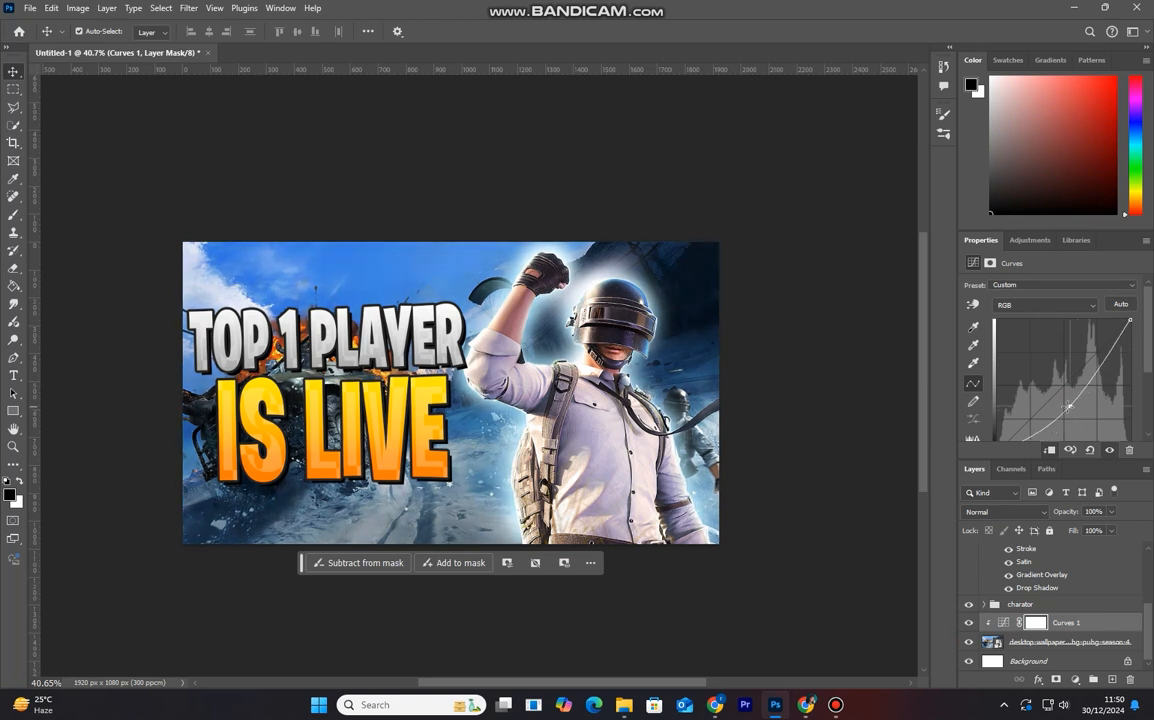
mouse_move(1130, 321)
mouse_down()
mouse_move(1131, 340)
mouse_move(1126, 318)
mouse_up()
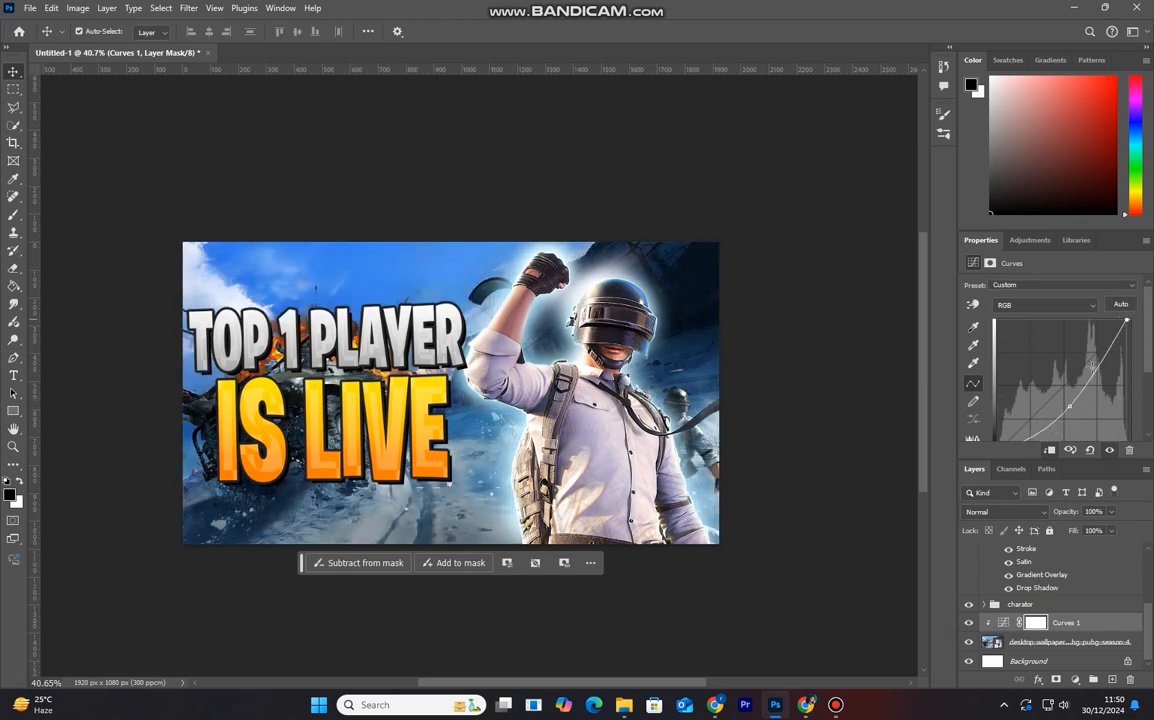
drag(1148, 363, 1141, 406)
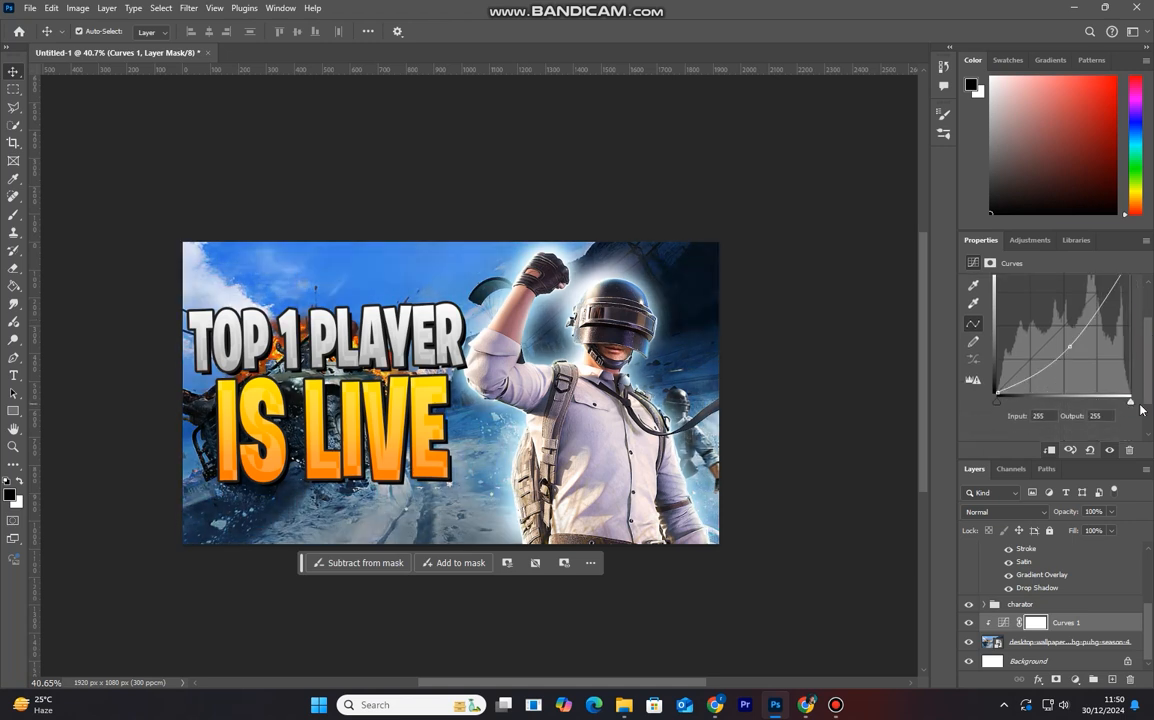
mouse_move(997, 400)
mouse_down()
mouse_move(1034, 406)
mouse_move(990, 405)
mouse_up()
click(1070, 352)
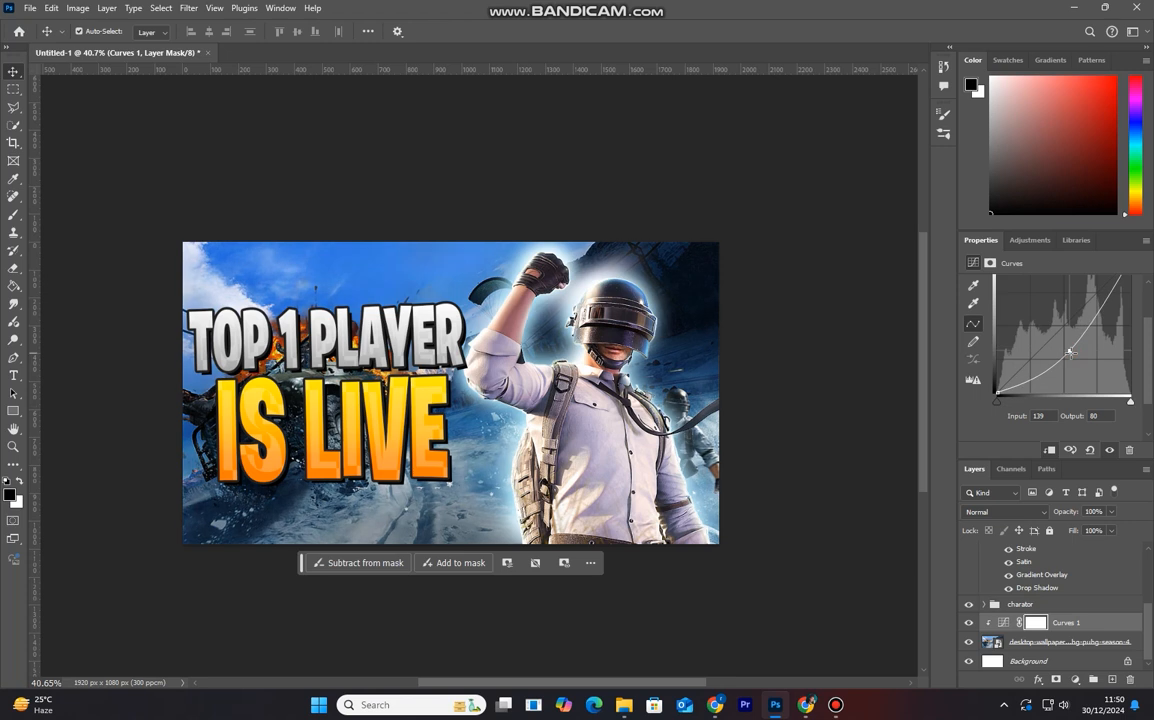
Step: Add a Brightness/Contrast adjustment clipped to the background wallpaper and set its brightness to -34
click(1070, 641)
click(1075, 679)
click(1085, 478)
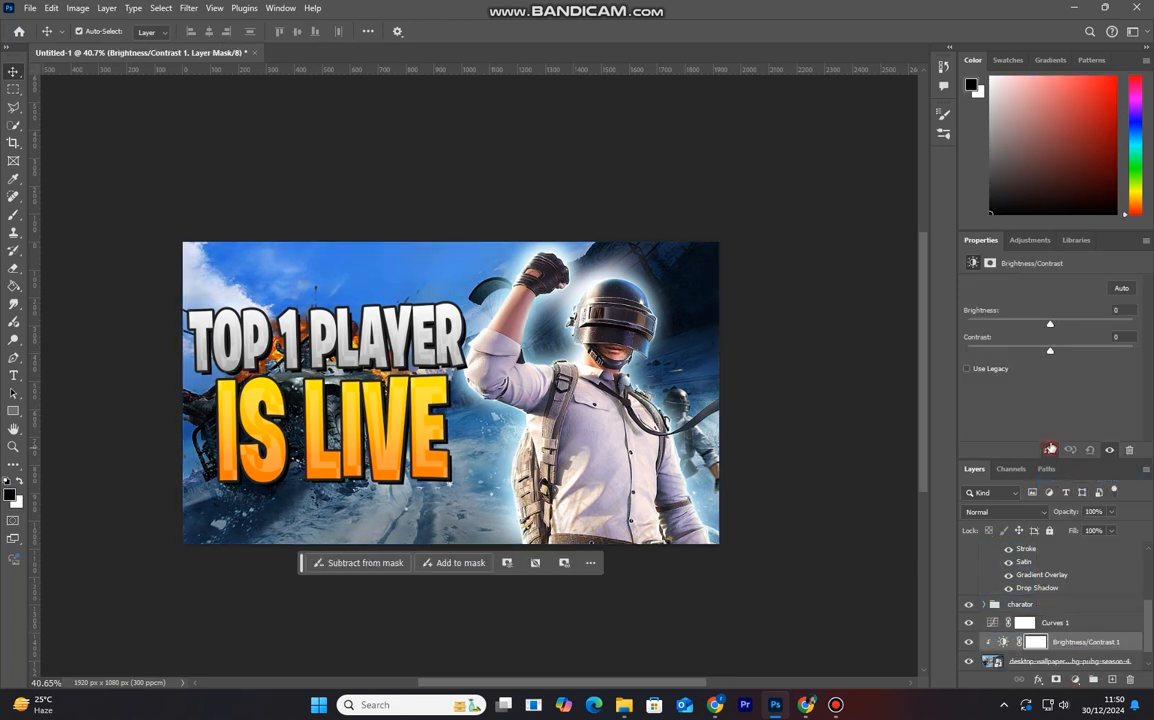
drag(1050, 325, 1024, 332)
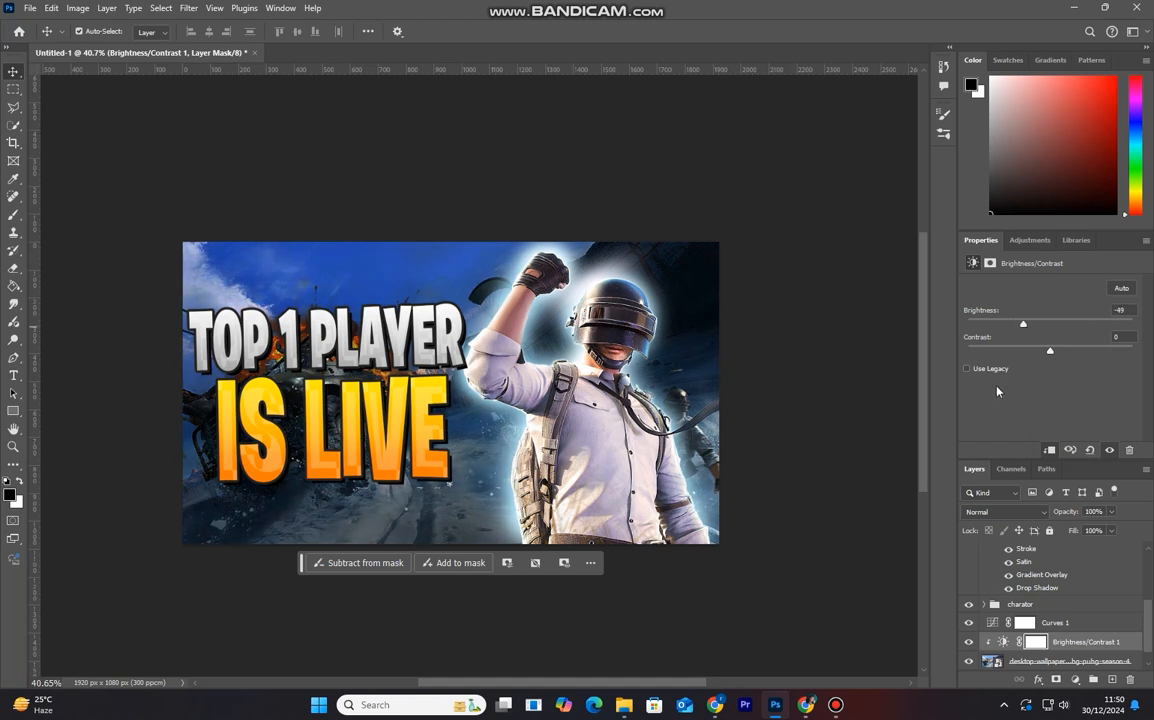
drag(1050, 351, 1033, 330)
scroll(1035, 595, up, 5)
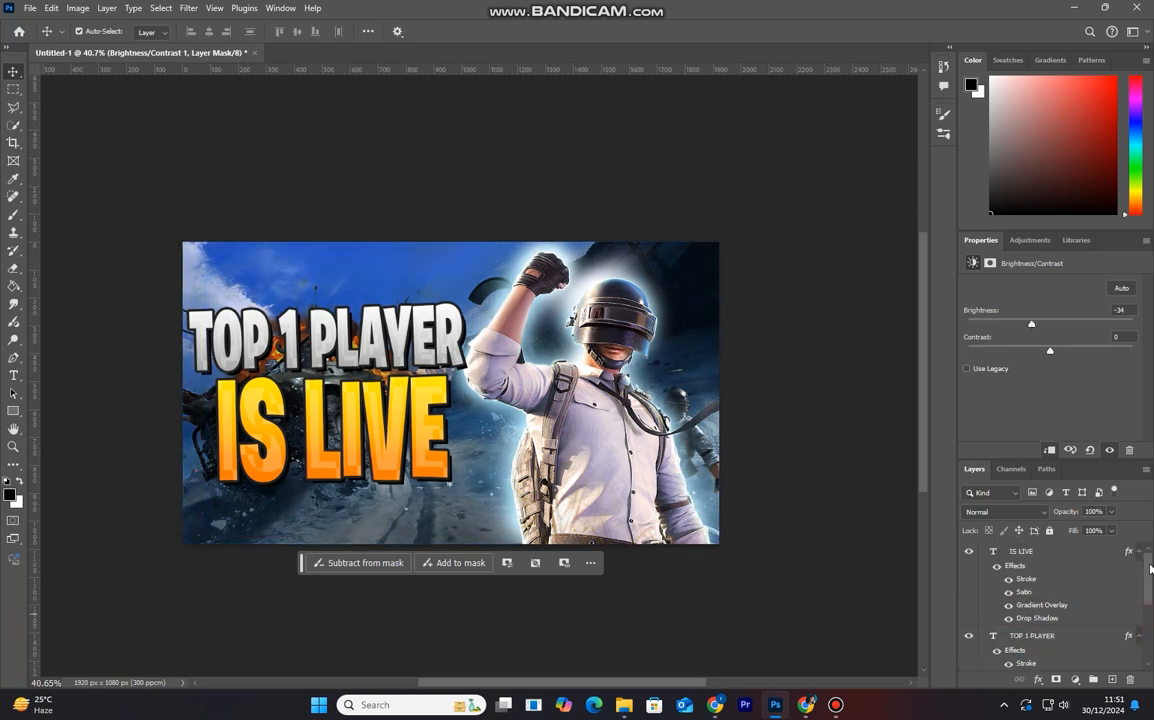
click(1025, 551)
click(780, 480)
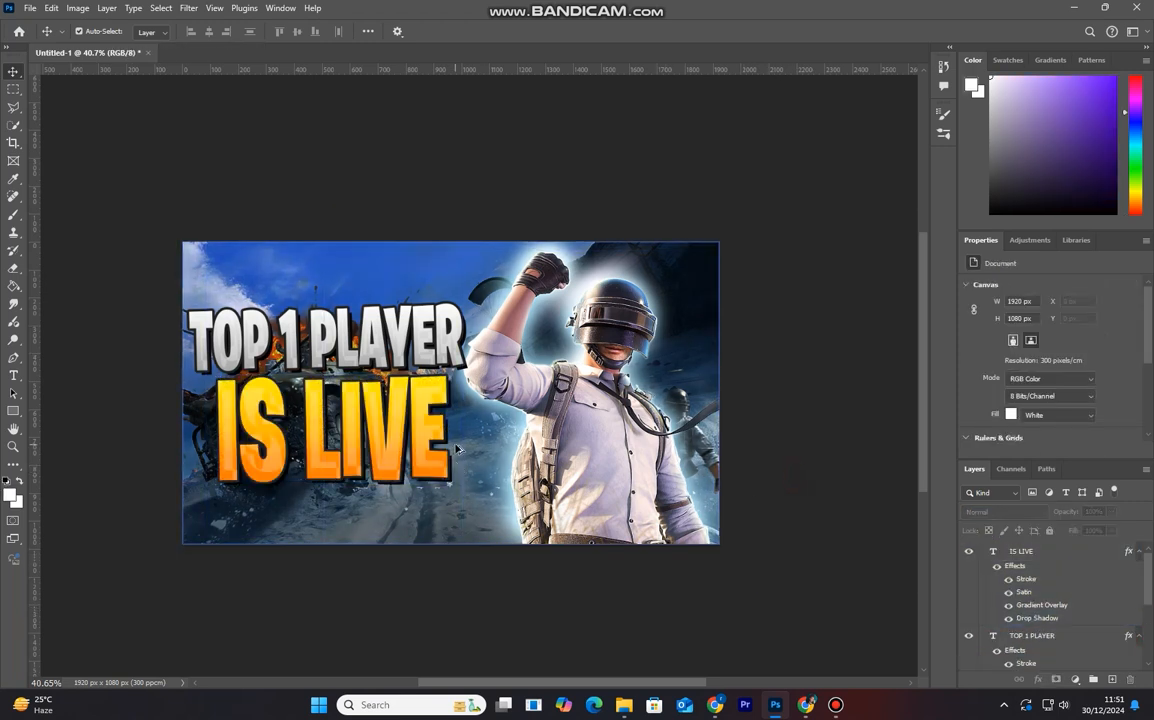
Step: Shift the IS LIVE text slightly left, and move both it and the TOP 1 PLAYER title a little lower
scroll(458, 451, down, 3)
scroll(462, 462, up, 2)
drag(423, 424, 424, 428)
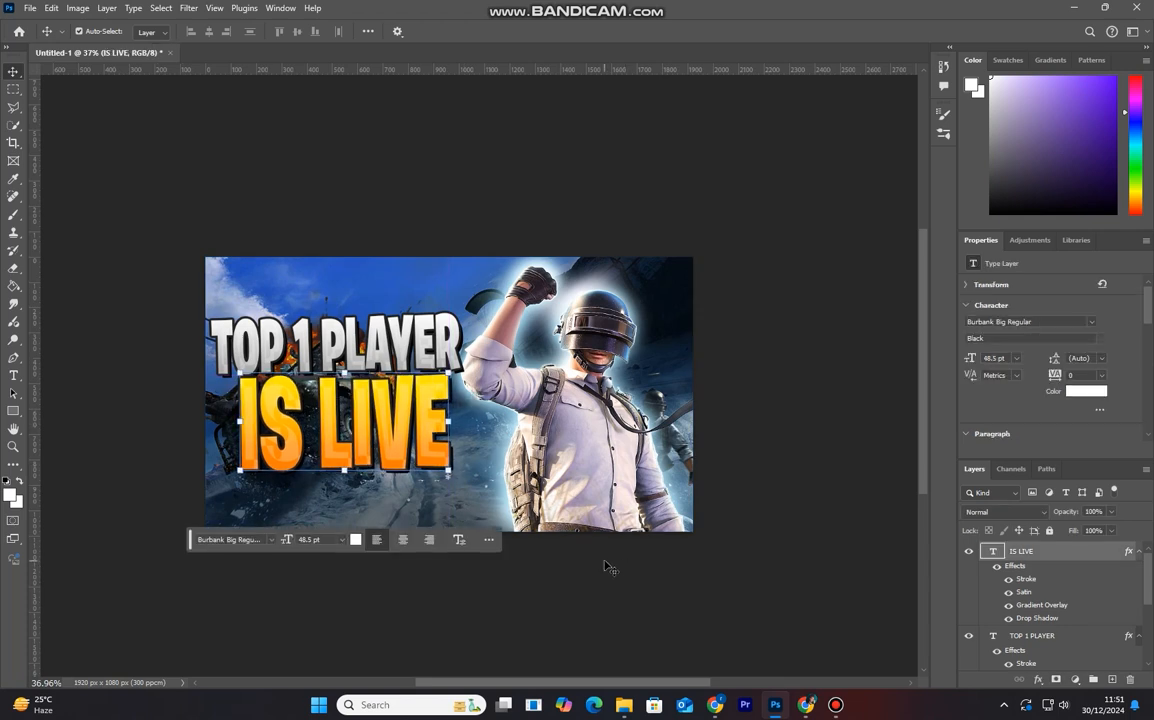
key(shift+Left)
key(shift+Left)
drag(398, 447, 398, 466)
drag(404, 357, 404, 377)
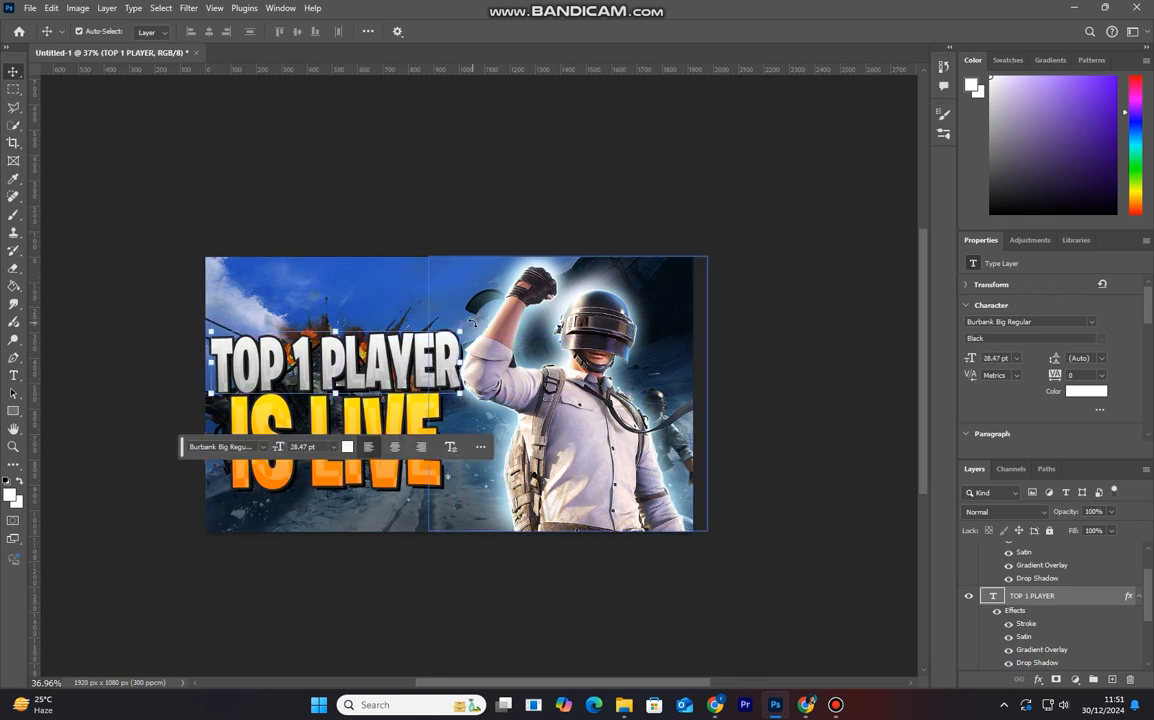
click(705, 443)
scroll(705, 443, down, 1)
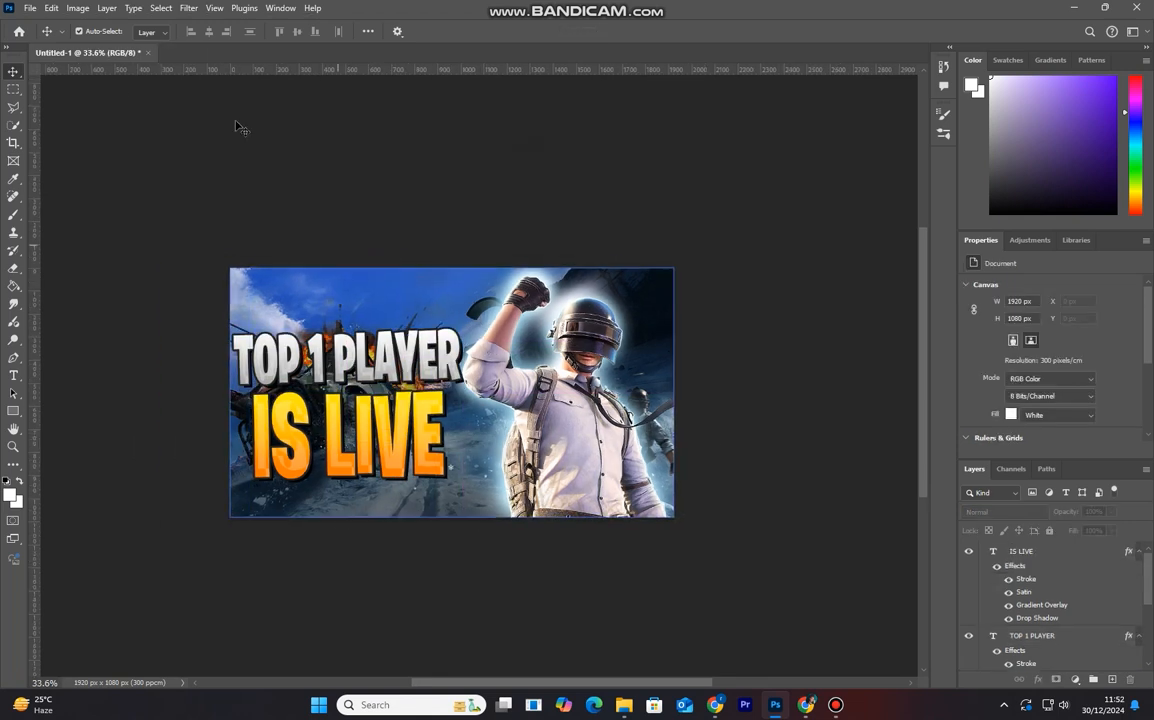
Step: Select the gold helmet emblem in 9f0b44b9213e437cd16dd19df343ae25.jpg and bring it into the thumbnail as a new layer
click(29, 8)
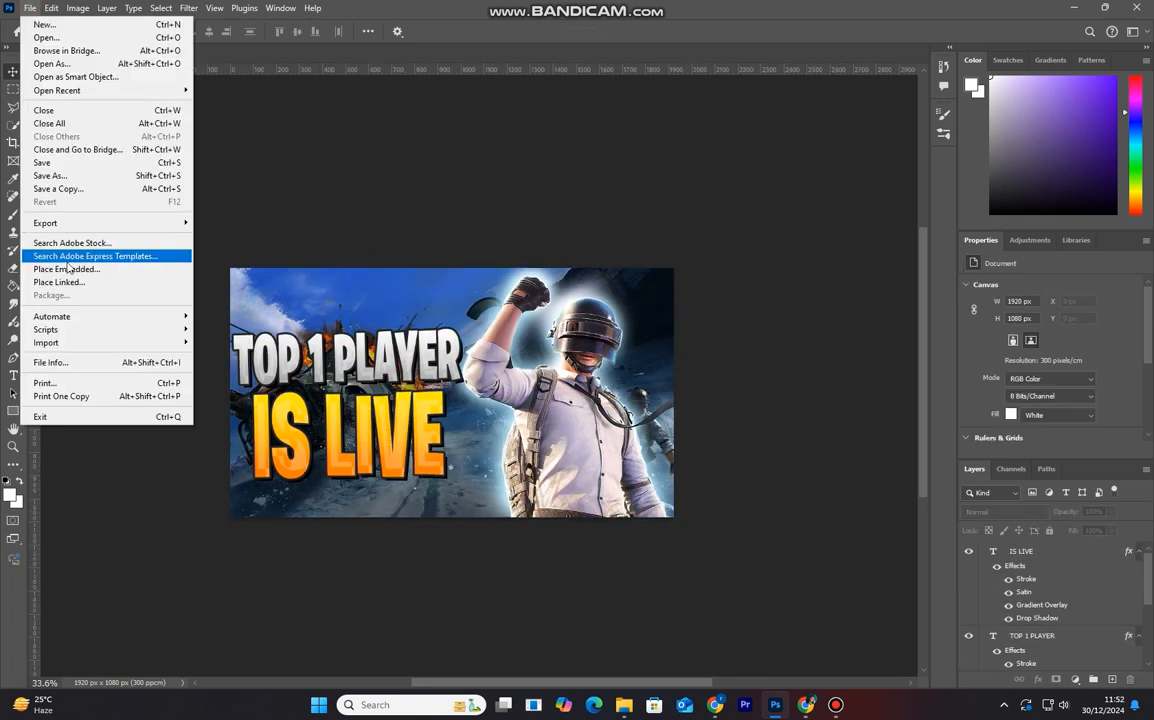
click(46, 37)
click(264, 416)
double_click(264, 416)
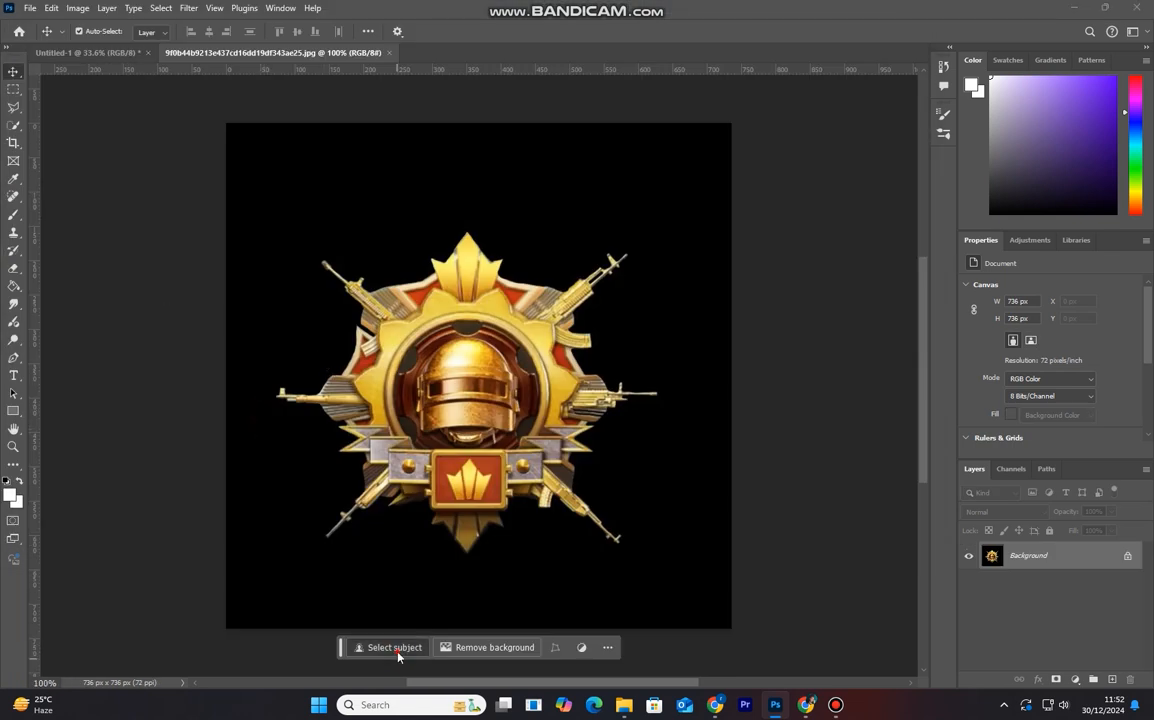
right_click(14, 125)
click(75, 121)
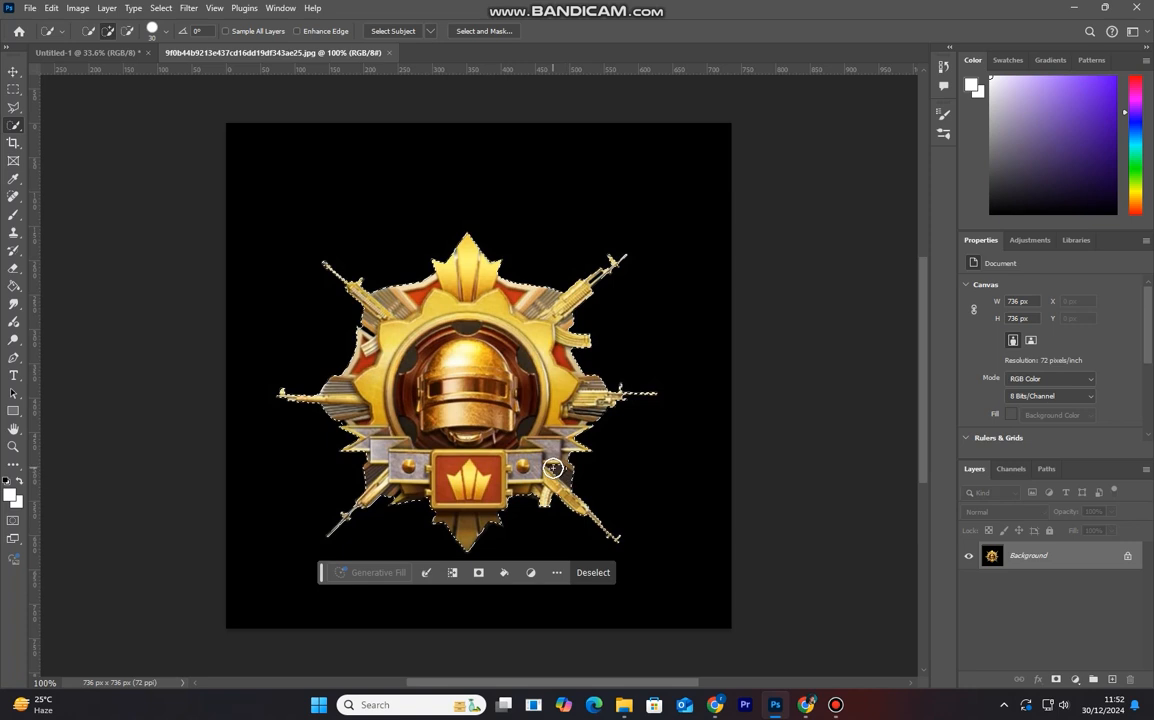
key(v)
drag(397, 282, 462, 391)
drag(463, 436, 462, 423)
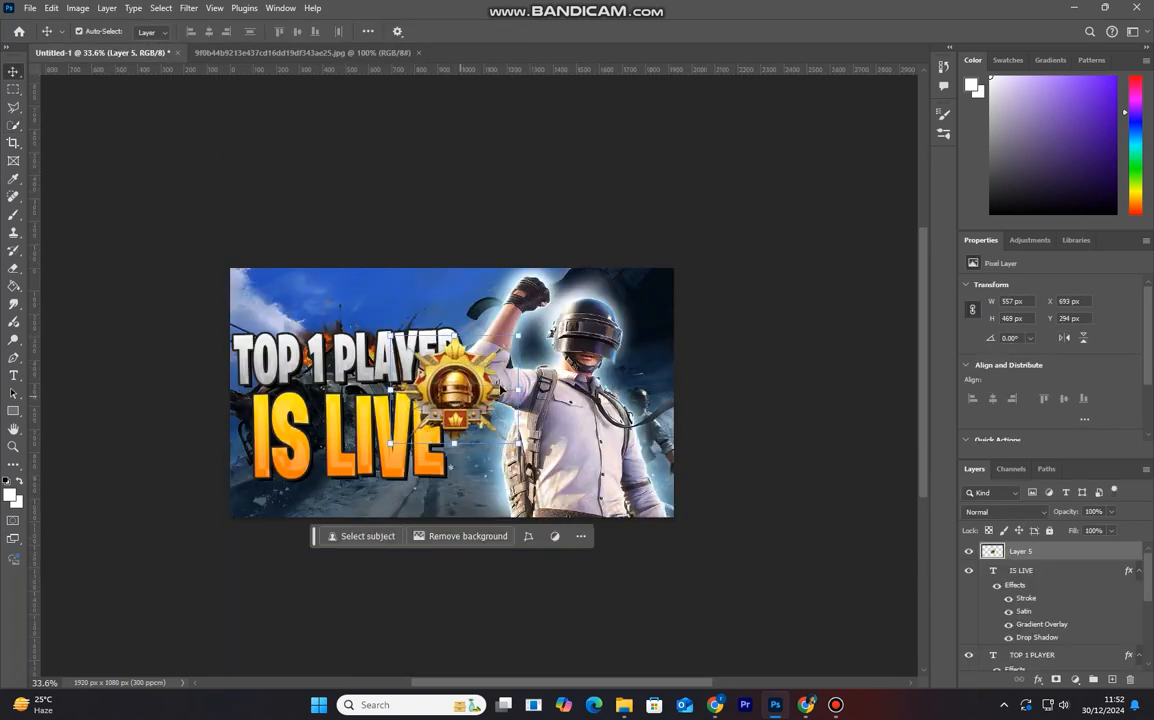
Step: Scale the emblem down, place it beside the word LIVE, and move its layer below the charator group
drag(518, 336, 484, 426)
drag(527, 468, 543, 461)
drag(503, 382, 500, 385)
click(681, 32)
drag(1067, 565, 1067, 598)
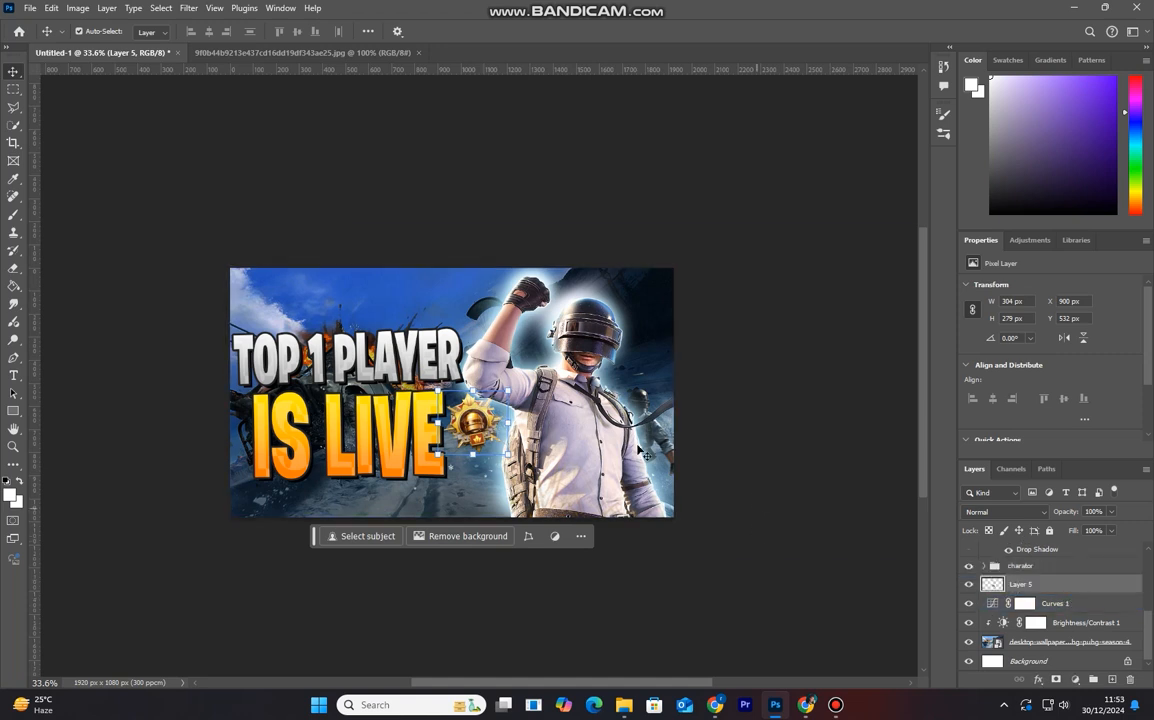
Step: Tilt the emblem clockwise and shift it slightly left toward the end of the word LIVE
key(ctrl+t)
drag(498, 432, 497, 432)
drag(526, 477, 547, 465)
drag(472, 425, 466, 425)
click(681, 32)
click(732, 436)
click(447, 388)
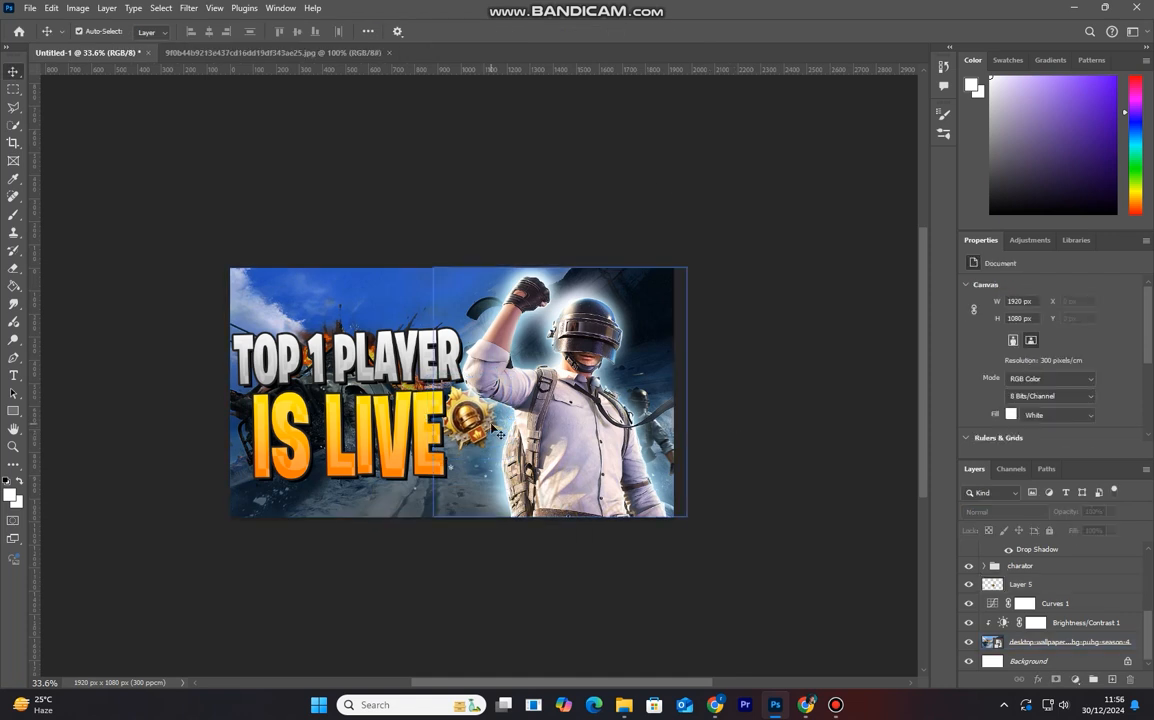
Step: Turn on a drop shadow for the emblem layer and reduce the layer's opacity to 67%
scroll(485, 447, up, 5)
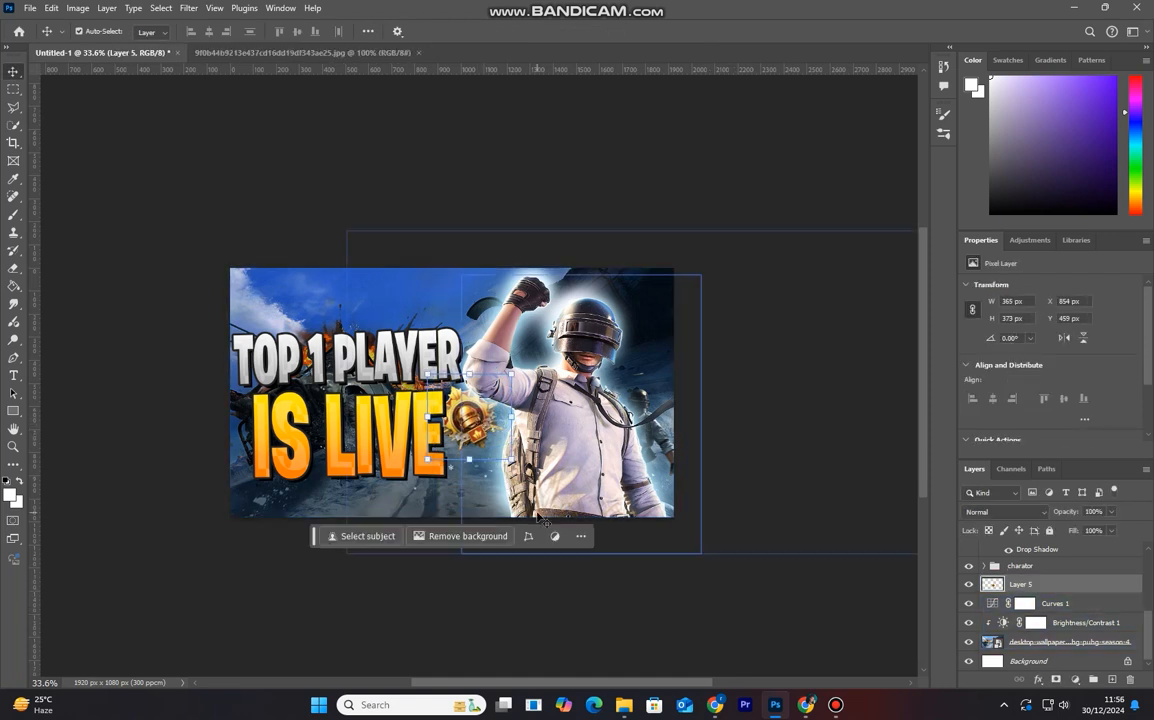
scroll(485, 447, up, 1)
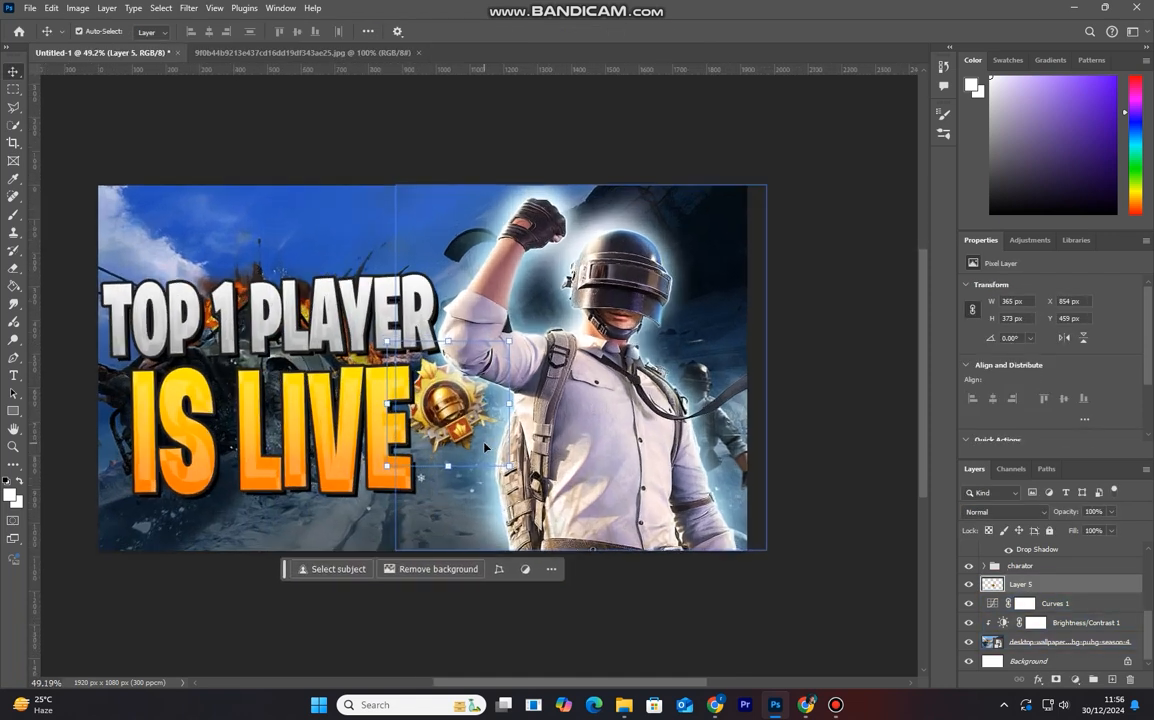
double_click(1092, 587)
drag(799, 250, 940, 172)
click(690, 450)
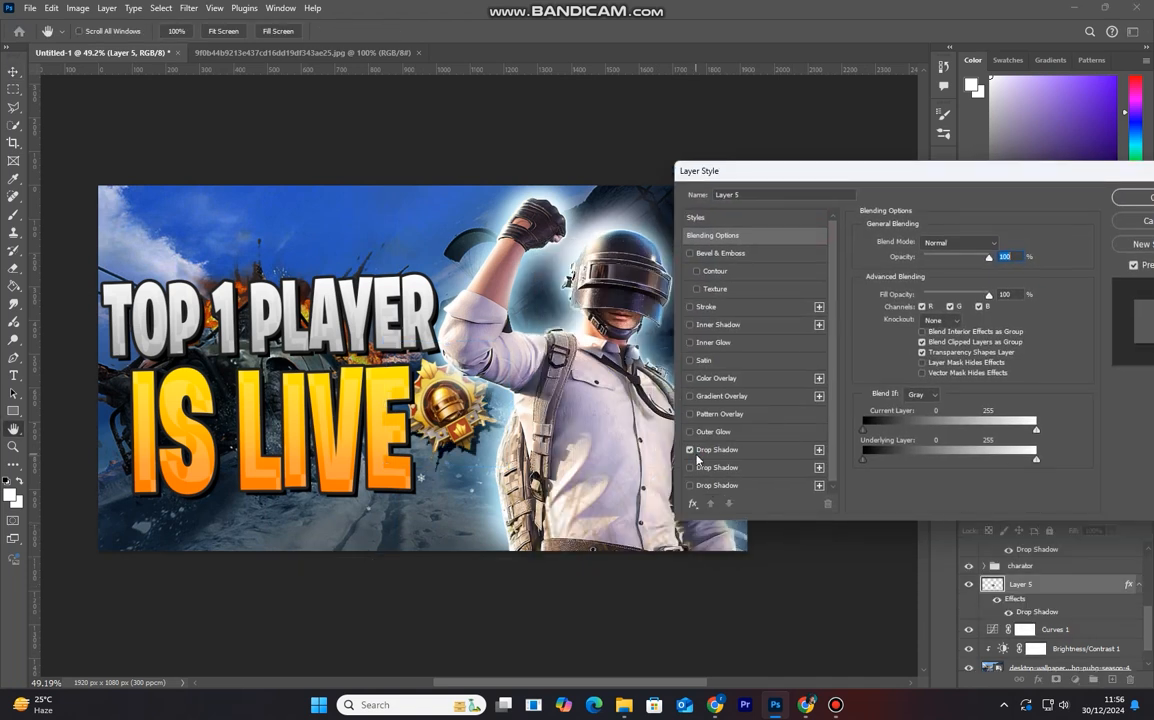
drag(986, 260, 973, 278)
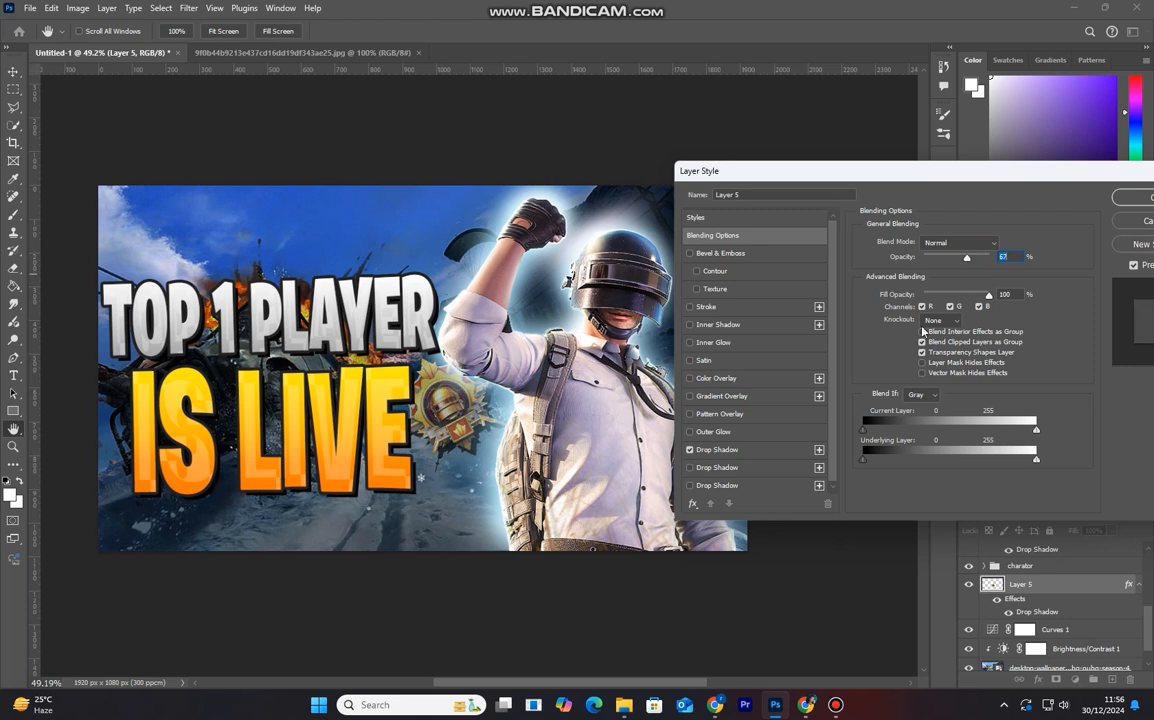
Step: Set the emblem's drop shadow to 61% opacity and 11 px distance, and apply the layer style without a stroke
click(716, 450)
drag(976, 261, 918, 306)
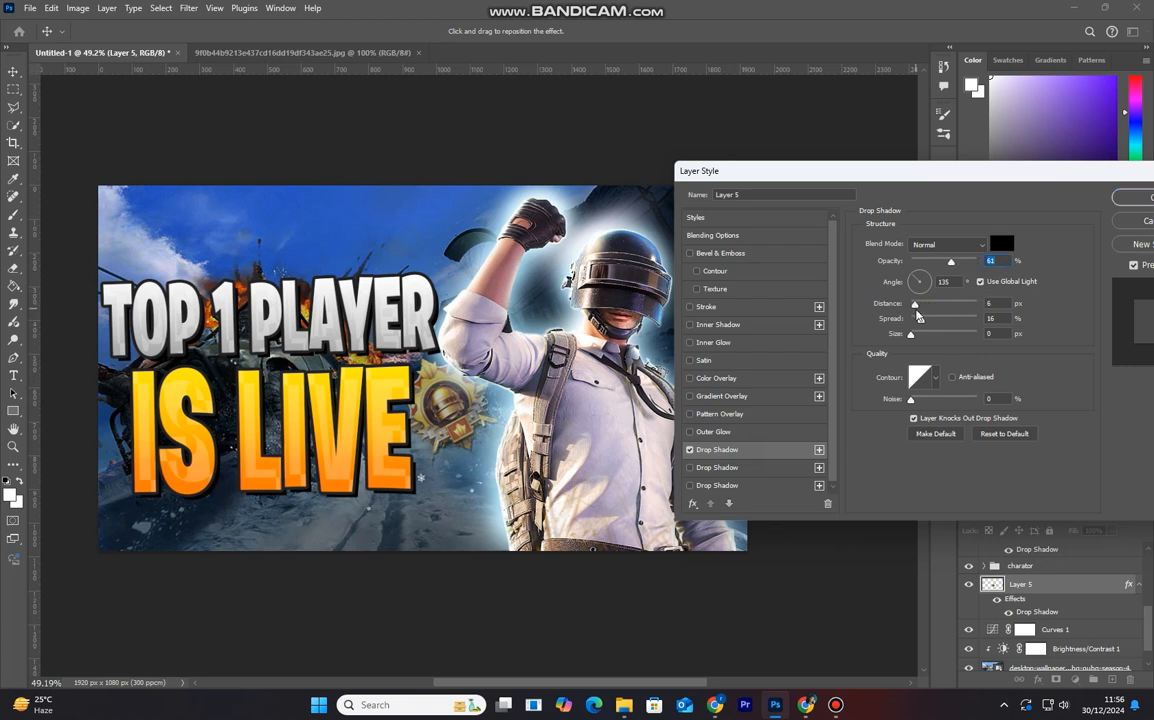
drag(931, 177, 937, 185)
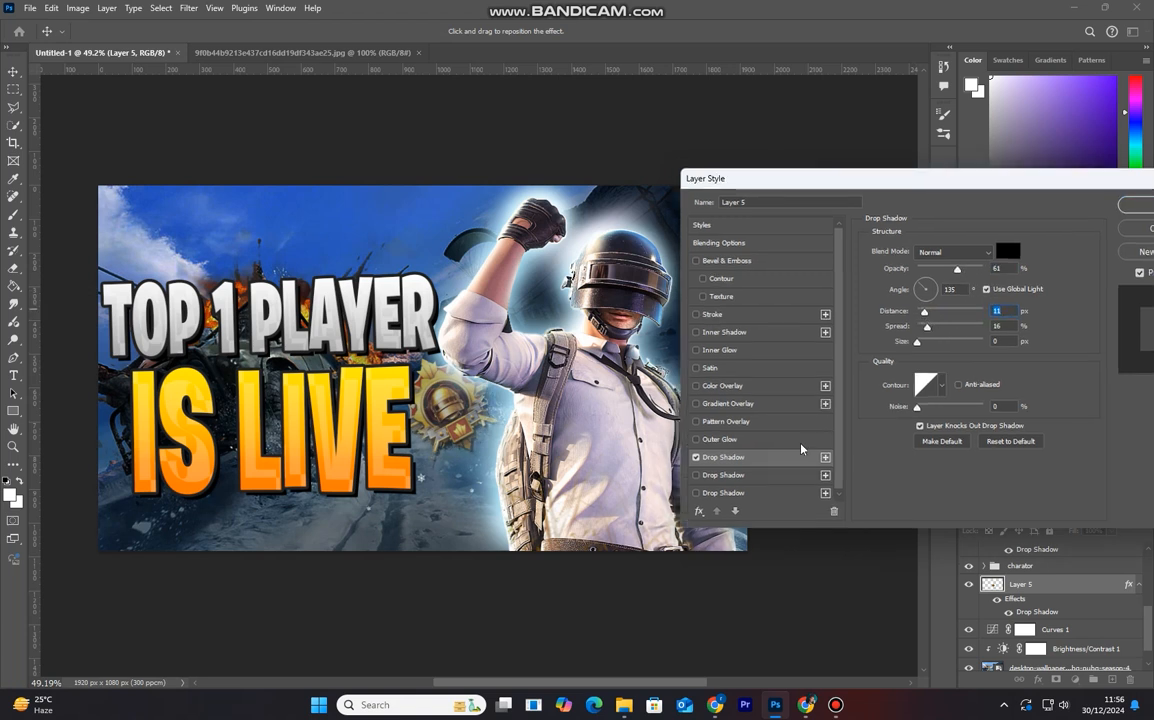
click(714, 315)
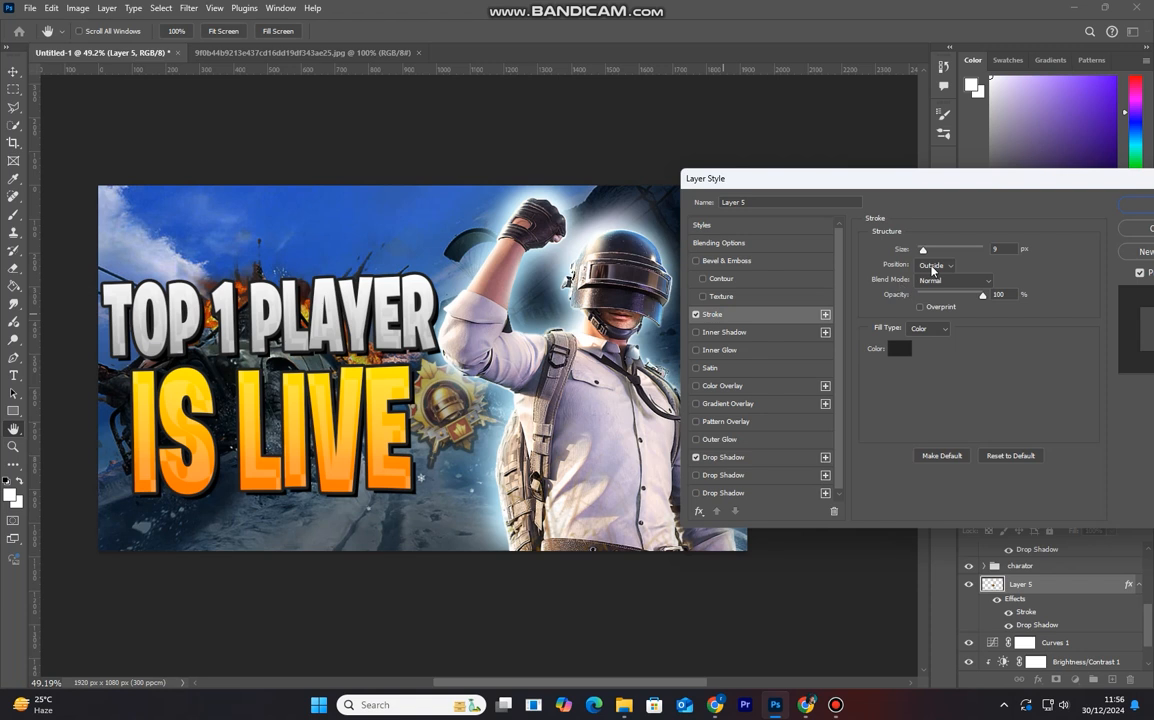
click(696, 315)
drag(920, 181, 888, 184)
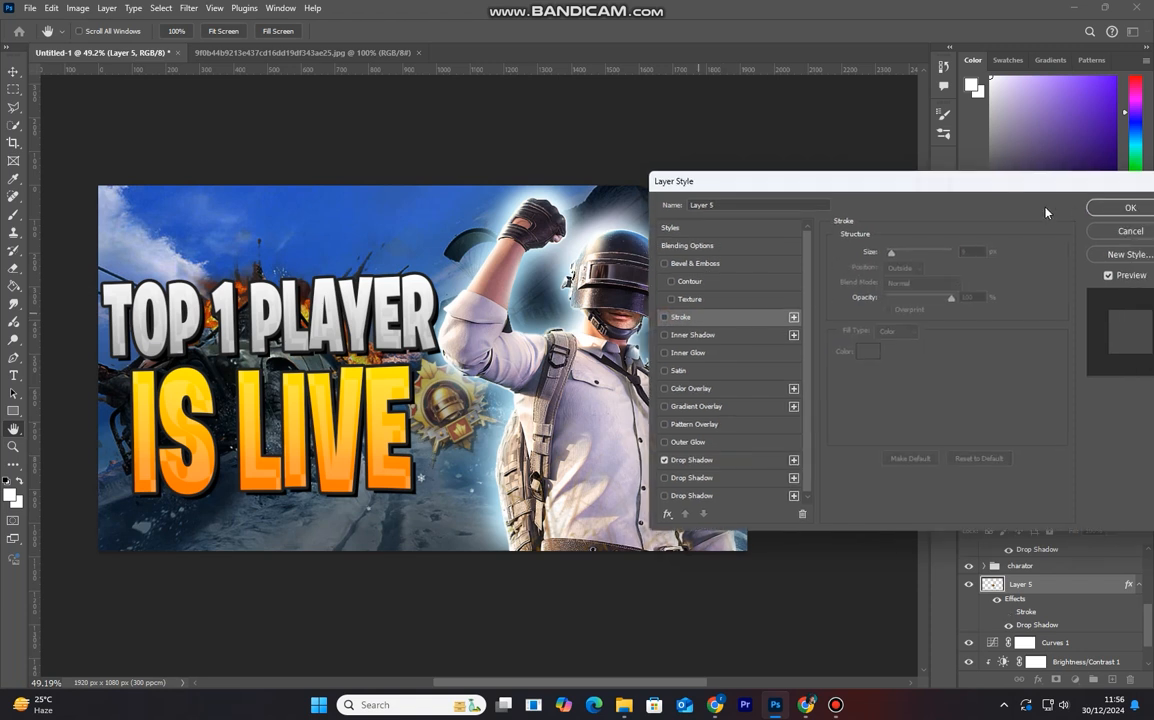
click(1104, 208)
Step: Shift the emblem slightly left so it tucks behind the word LIVE, and close the emblem's source image
scroll(561, 432, down, 2)
scroll(561, 432, up, 1)
drag(499, 428, 465, 421)
key(ctrl+z)
click(780, 455)
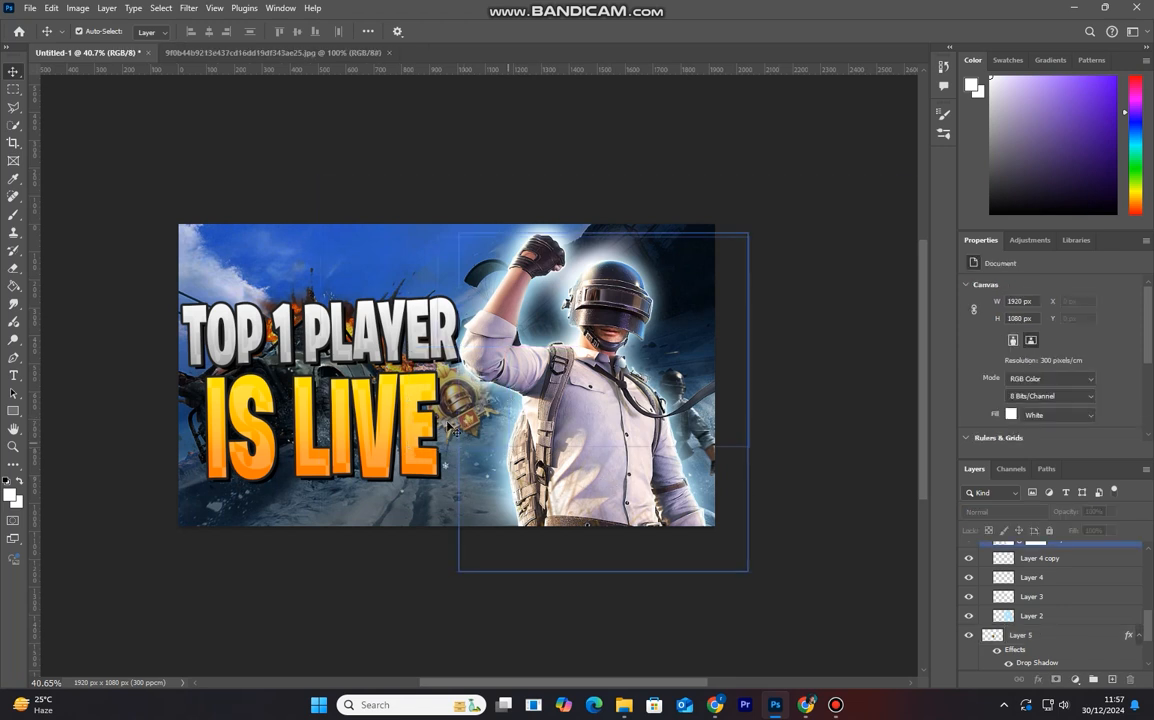
click(362, 53)
click(389, 52)
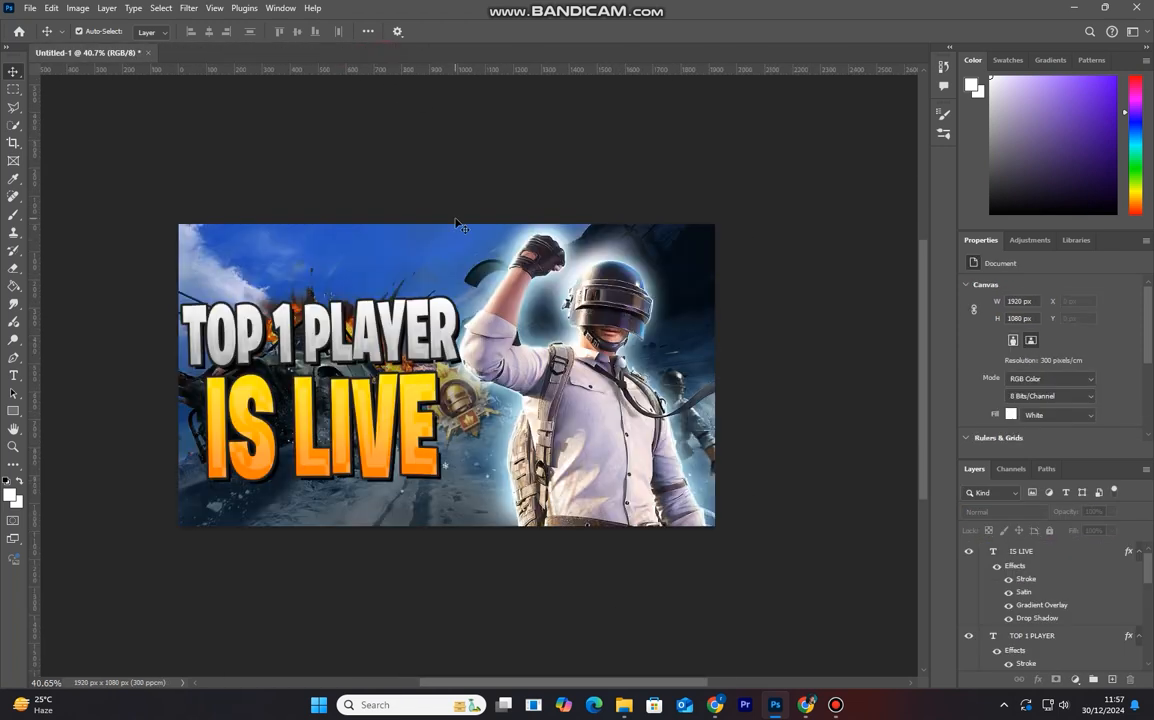
Step: Copy the UC card from HD-wallpaper-pubg-uc-legend-uc-logo-wall (1).jpg into the thumbnail as a new layer
click(30, 8)
click(40, 33)
double_click(150, 395)
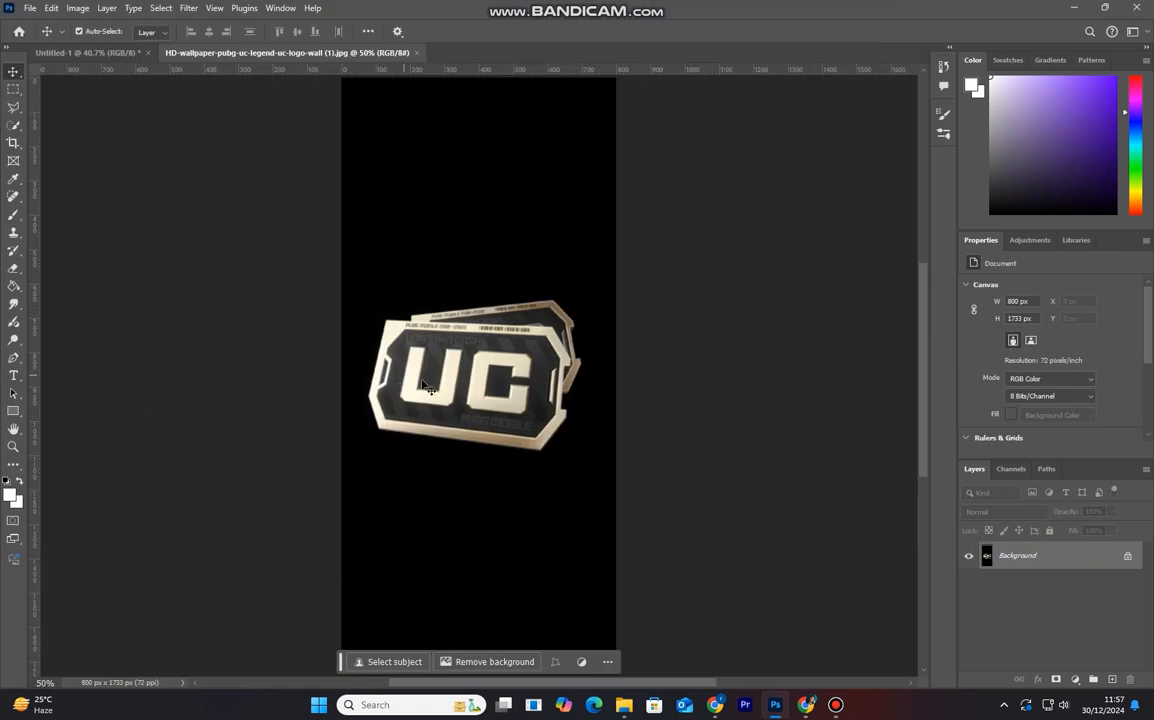
click(402, 662)
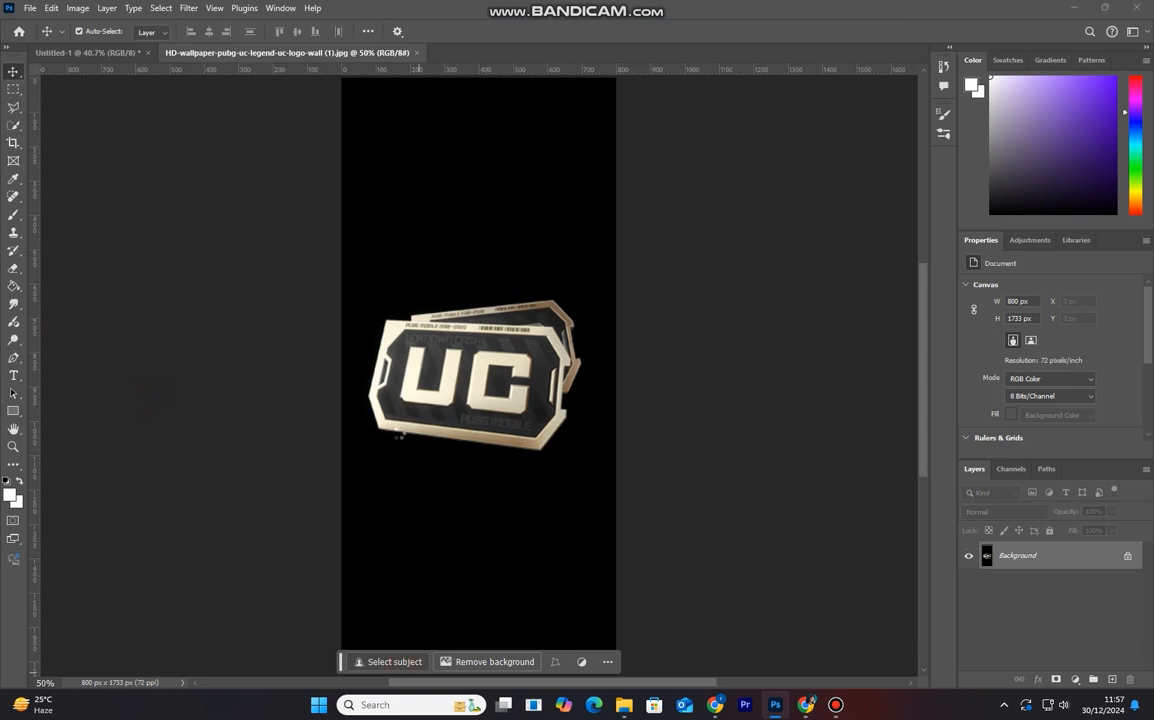
click(88, 52)
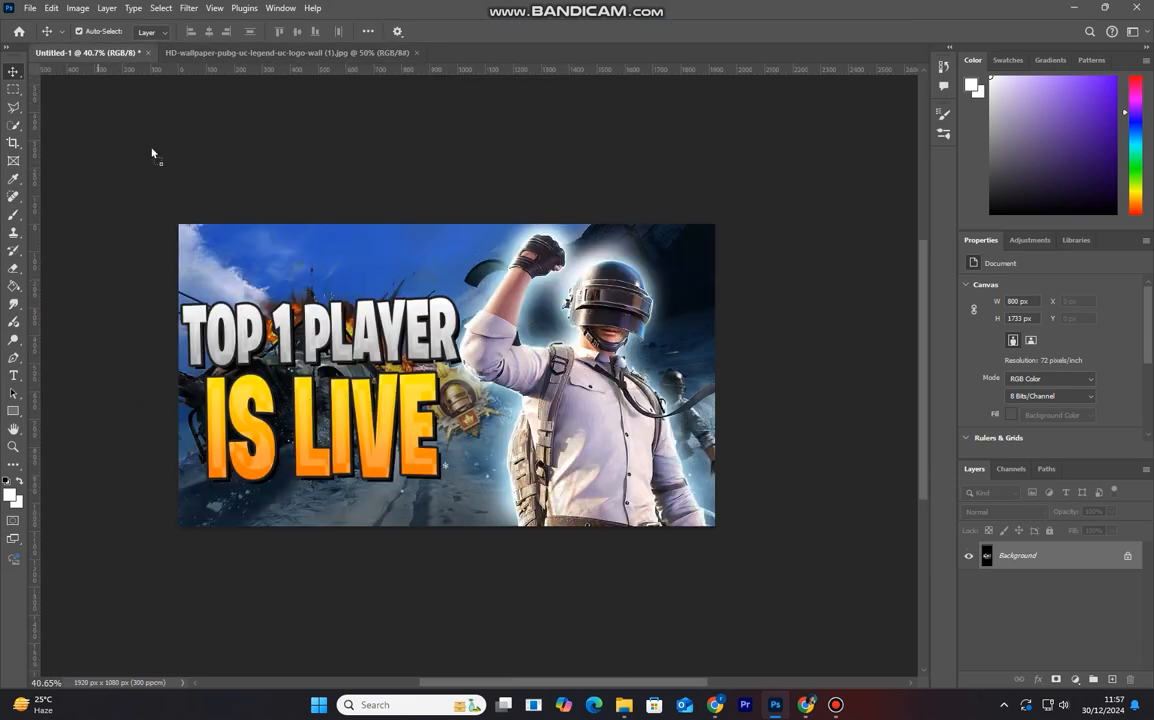
key(ctrl+v)
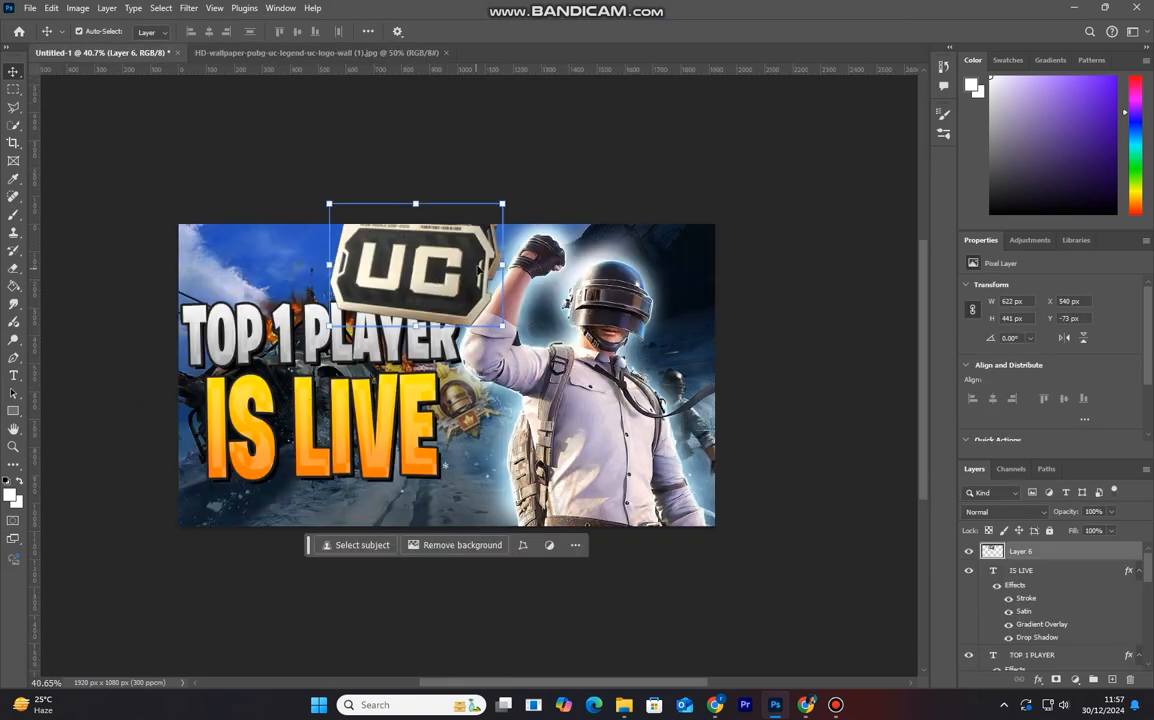
Step: Scale the UC card down to about 227 by 185 px and place it above the TOP 1 PLAYER text
key(ctrl+t)
drag(471, 201, 447, 224)
drag(435, 270, 333, 277)
drag(345, 234, 324, 277)
click(680, 32)
Step: Add a white (ffffff) stroke to the UC card layer
right_click(1095, 553)
click(1050, 357)
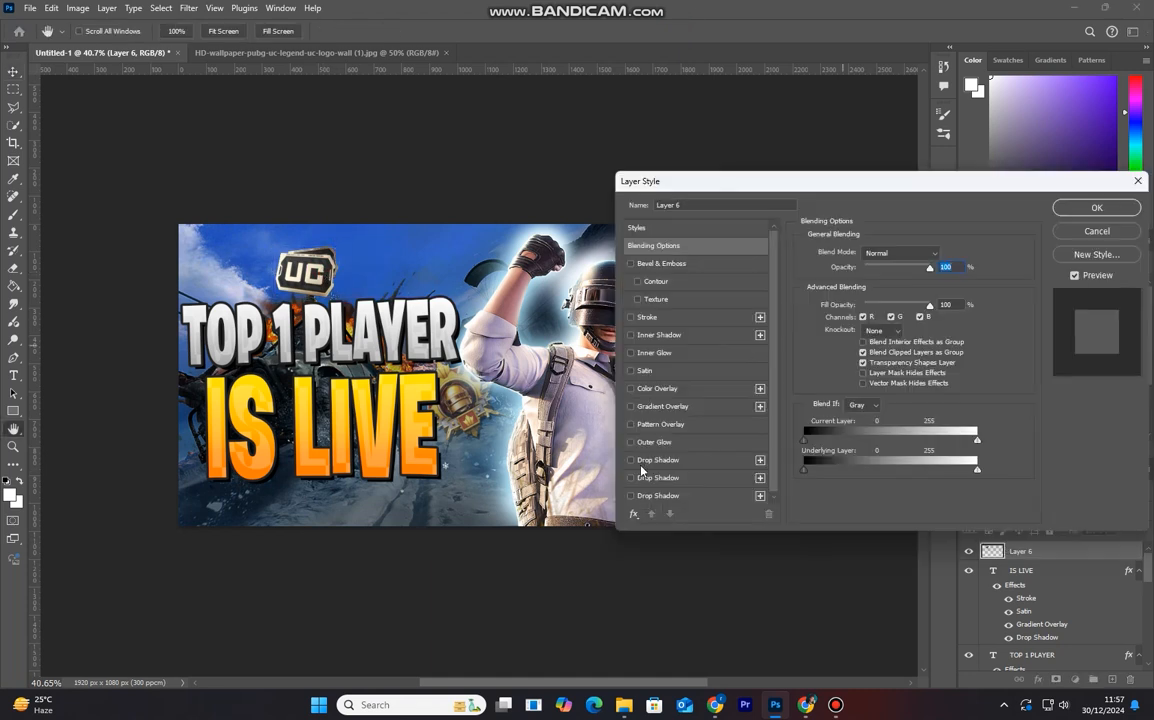
click(648, 317)
click(834, 352)
click(772, 255)
click(1081, 249)
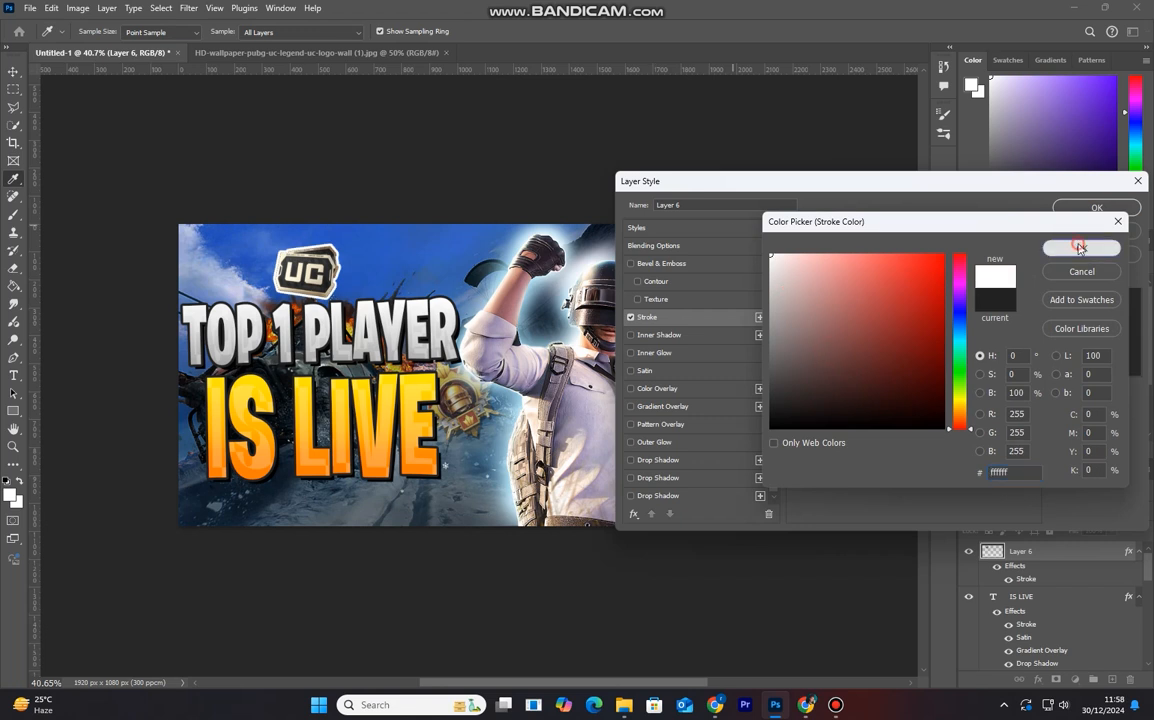
Step: Add a very pale blue inner glow and an outer glow to the UC card, and apply the layer style
click(690, 357)
click(835, 298)
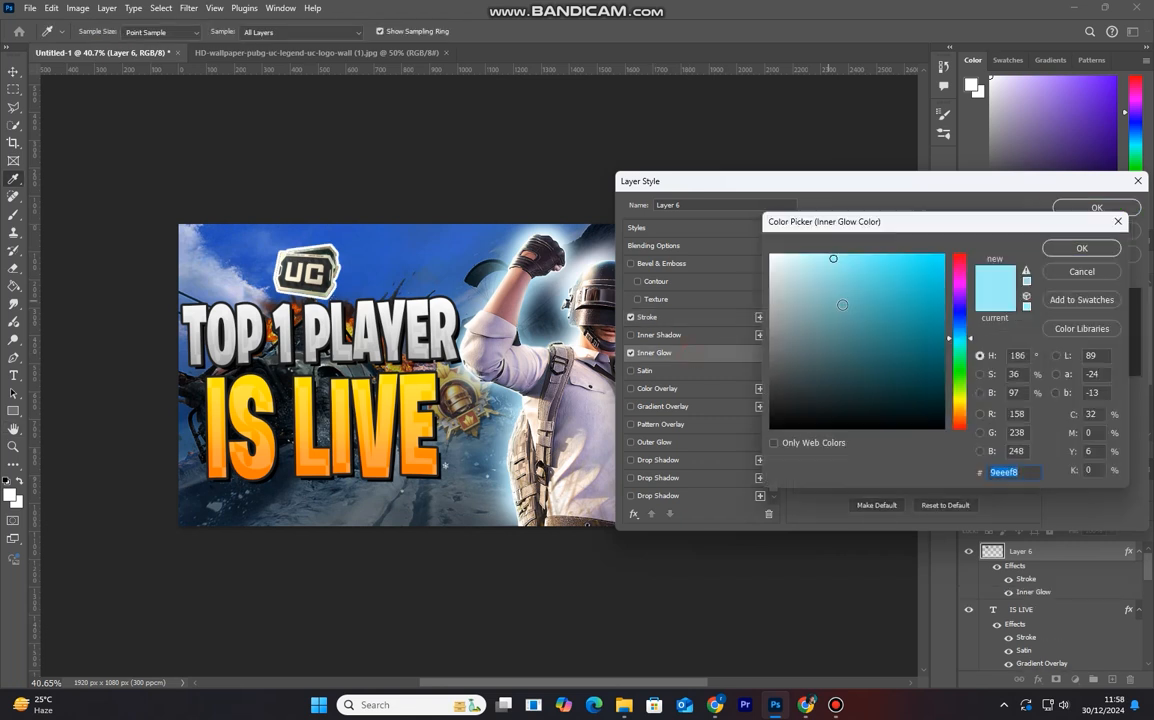
click(1065, 254)
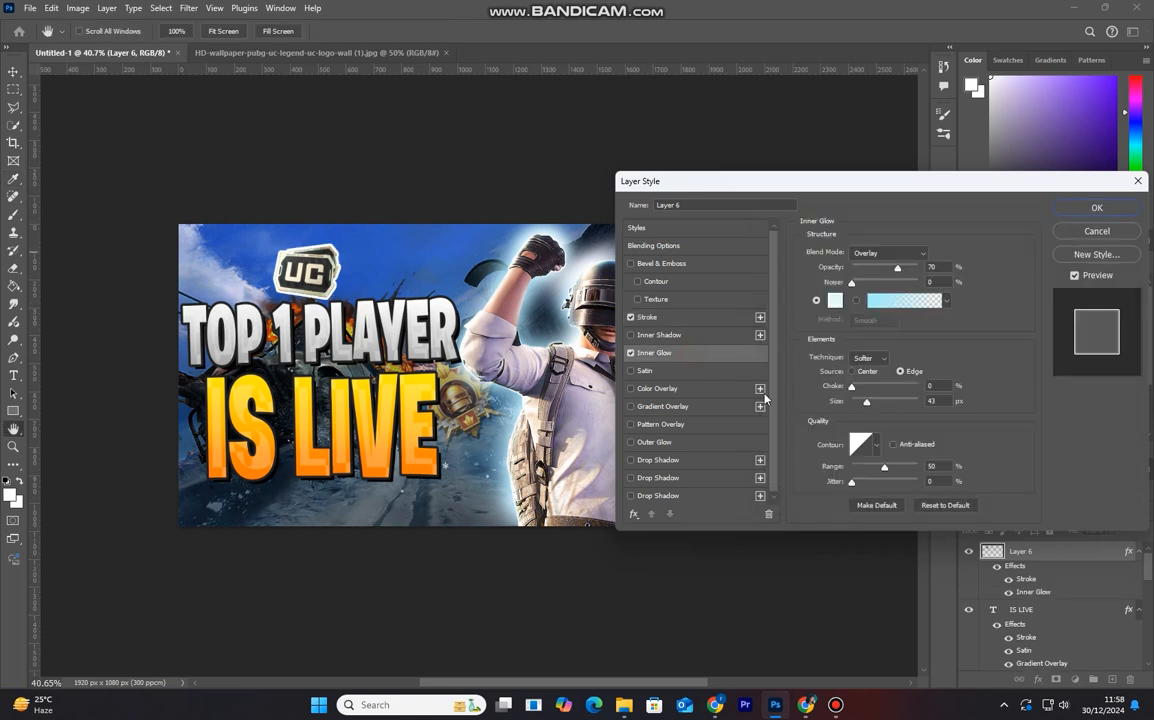
click(696, 444)
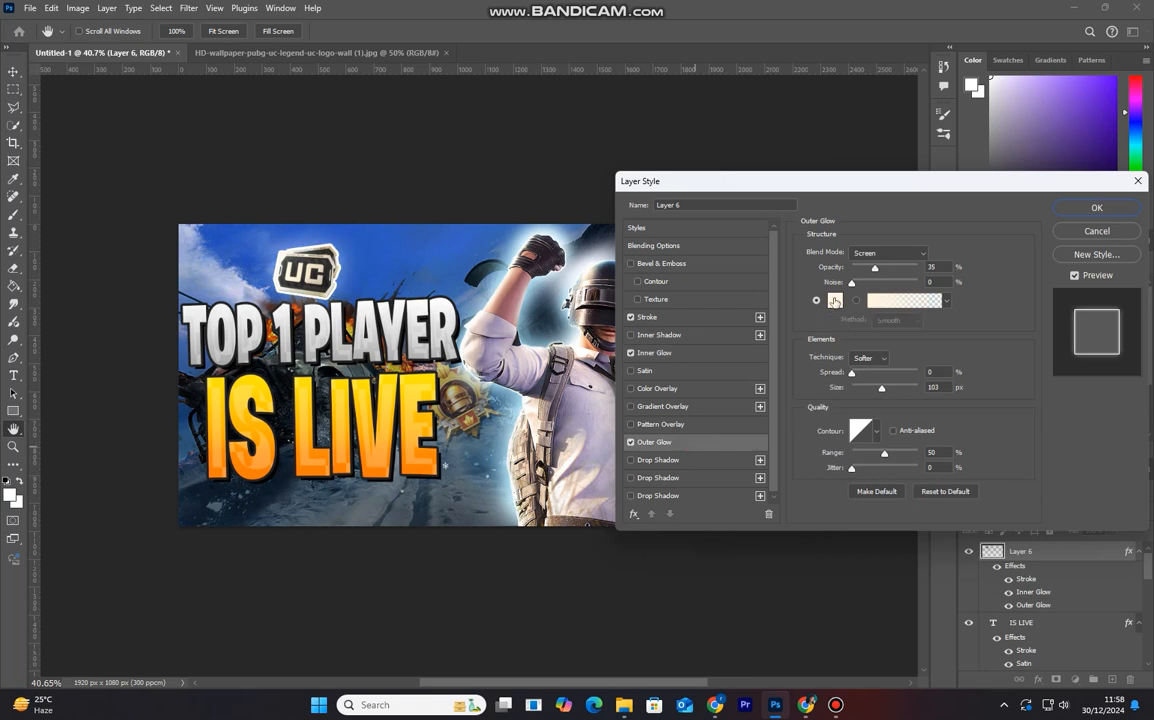
click(1097, 215)
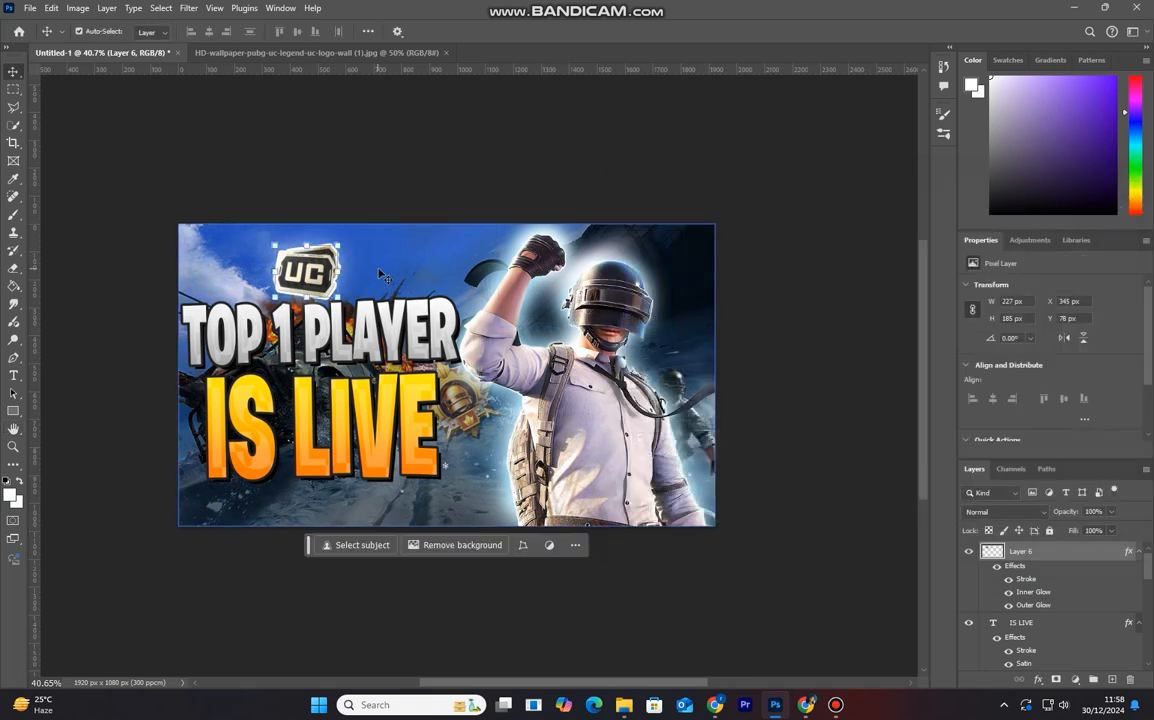
Step: Move the UC card to the canvas's bottom edge, beneath the IS LIVE text
drag(344, 304, 327, 522)
click(681, 32)
click(482, 160)
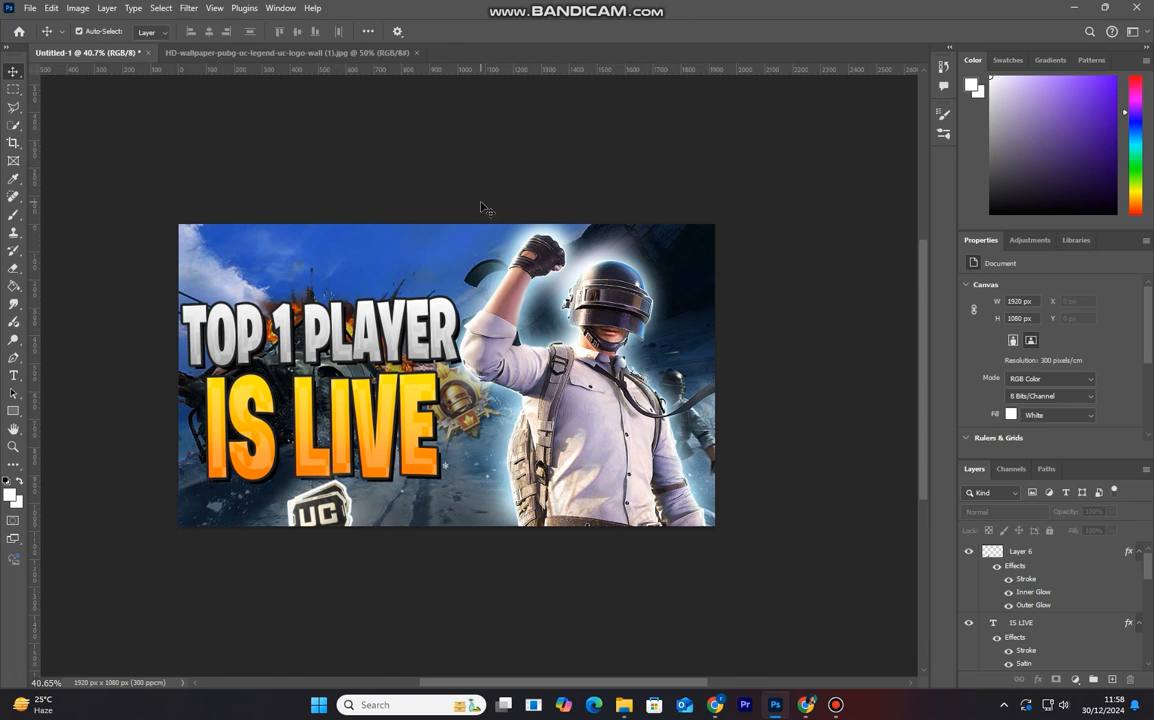
Step: Tighten the letter tracking of the IS LIVE text to -20
scroll(446, 303, down, 2)
scroll(506, 449, up, 1)
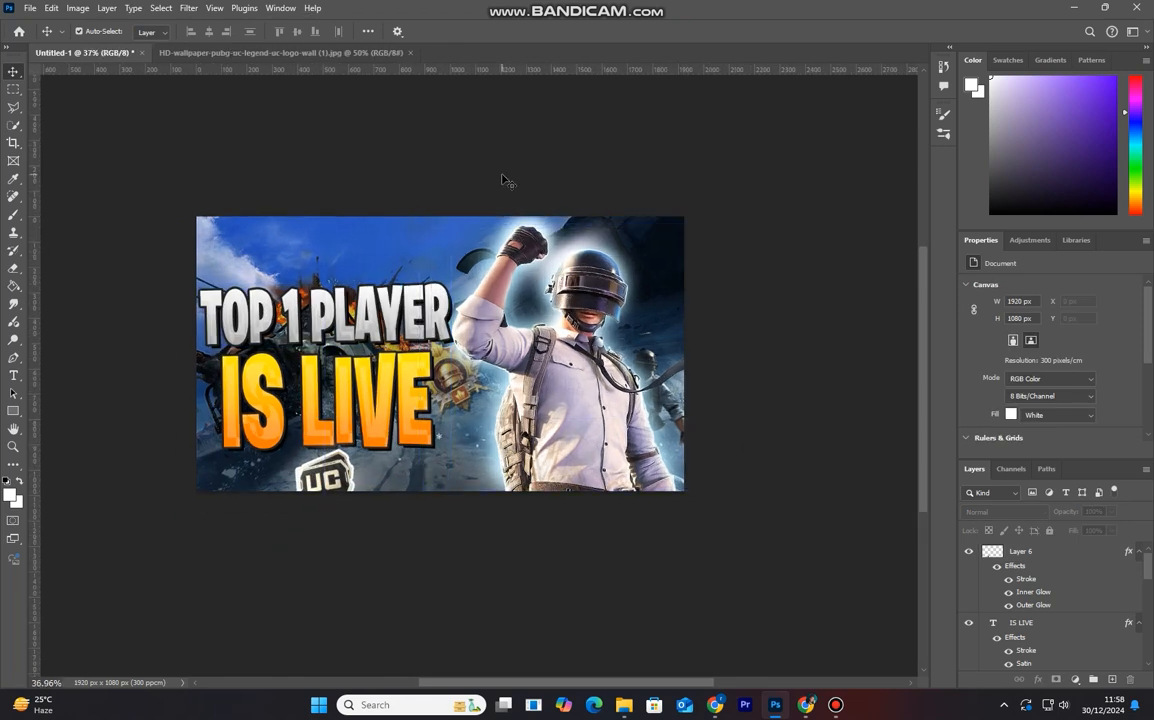
click(995, 596)
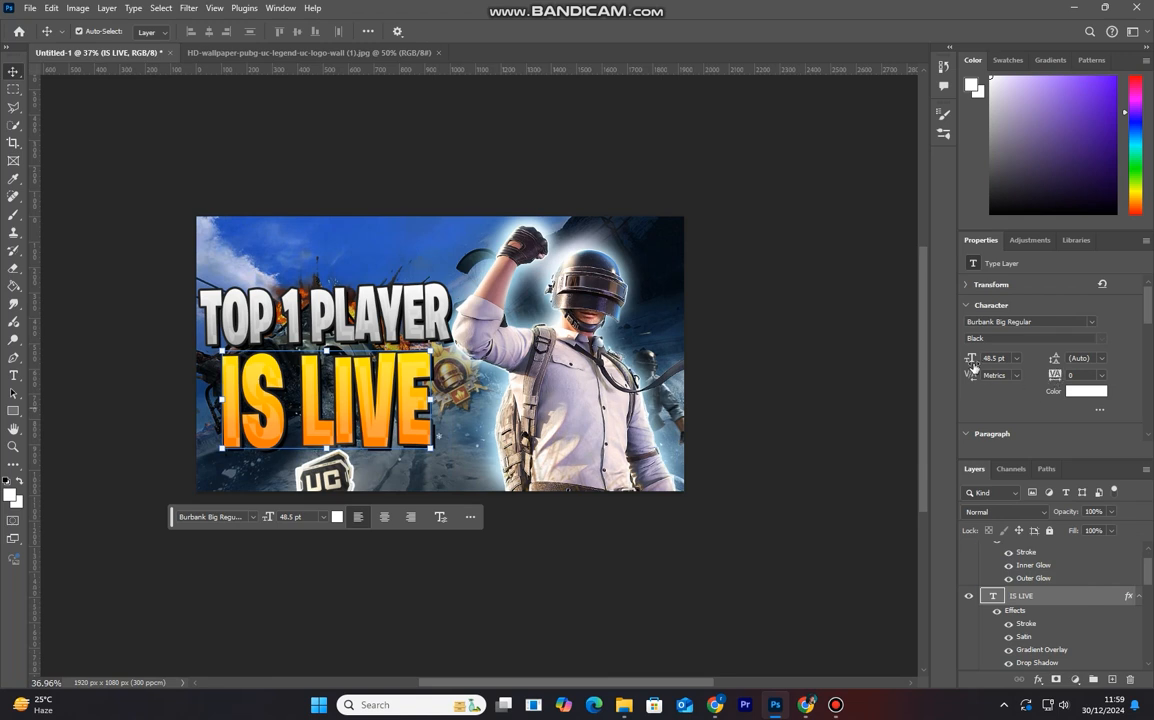
mouse_move(1055, 375)
mouse_down()
mouse_move(1072, 377)
mouse_move(1050, 377)
mouse_up()
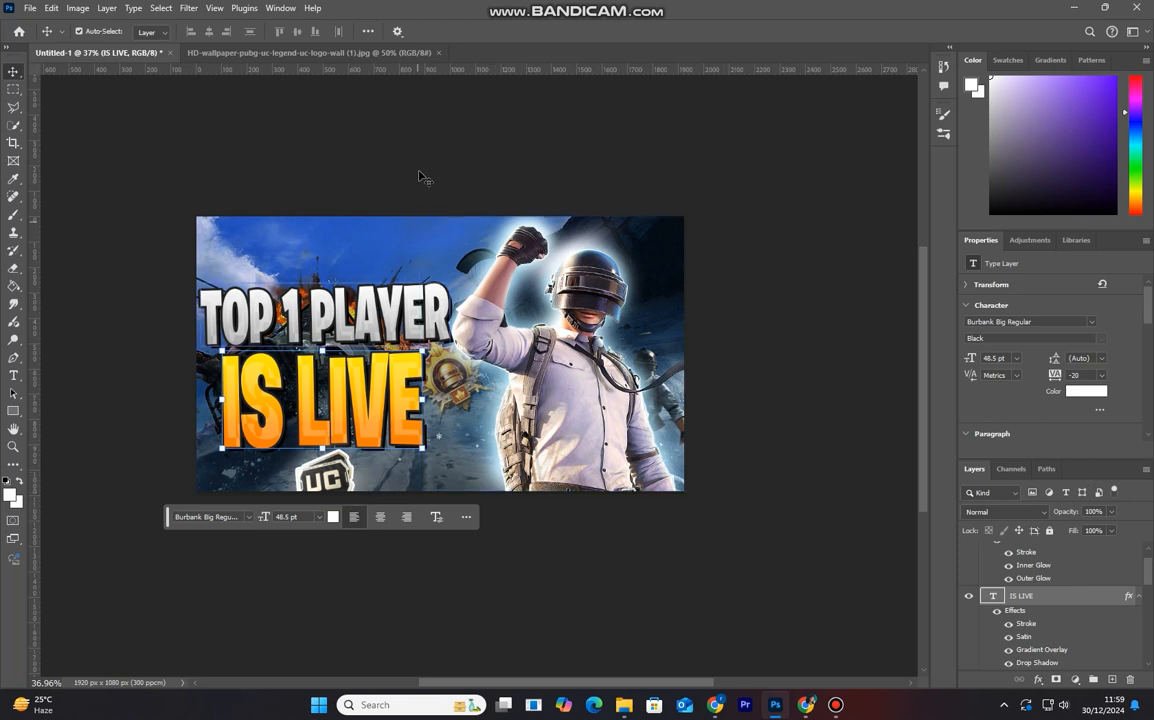
click(411, 397)
click(440, 553)
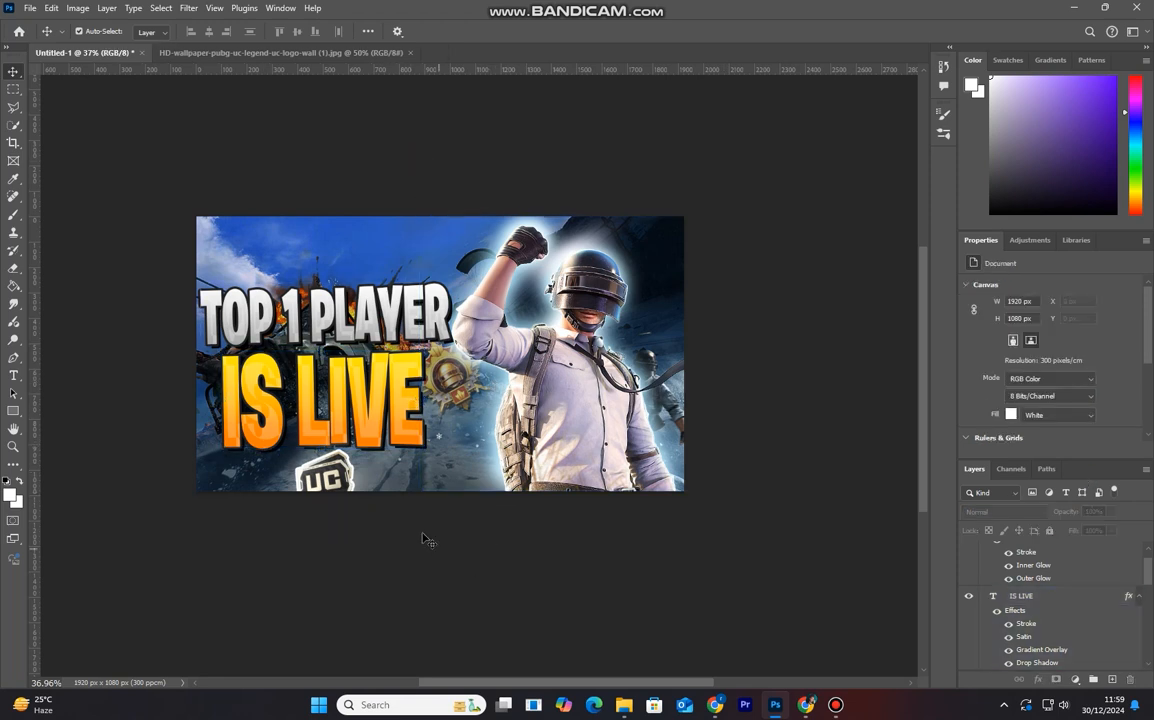
Step: Nudge the TOP 1 PLAYER text slightly down and tighten its letter tracking to -20
click(325, 318)
drag(369, 329, 369, 331)
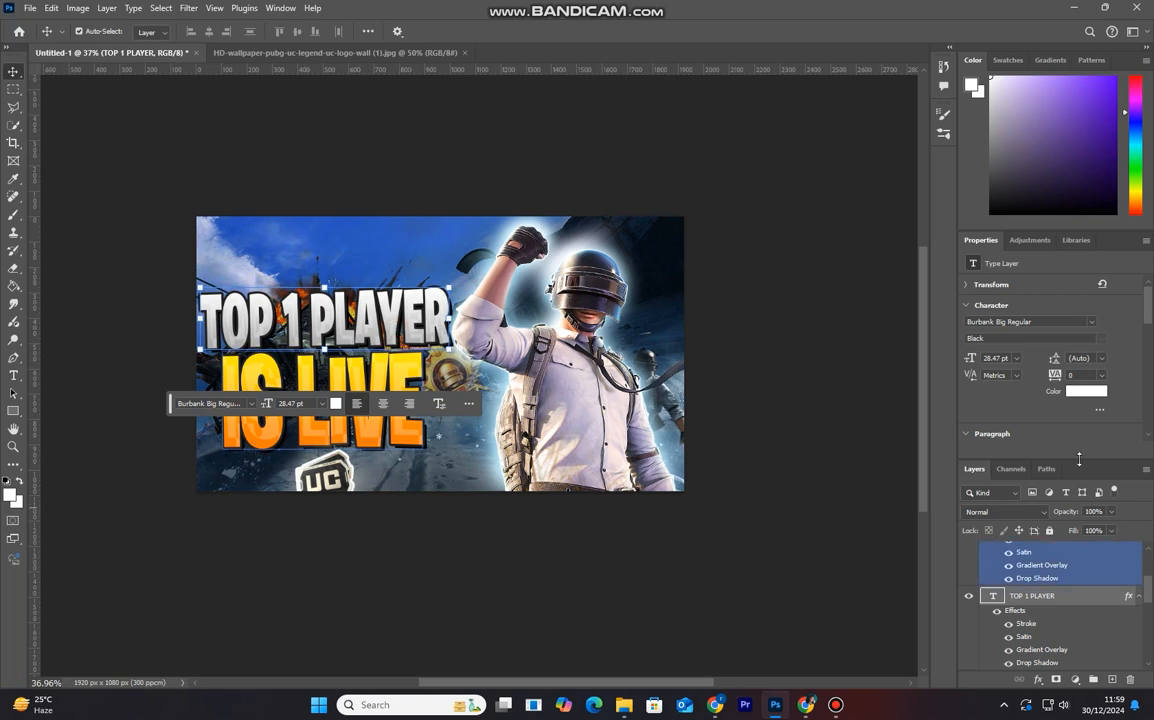
drag(1055, 376, 1053, 378)
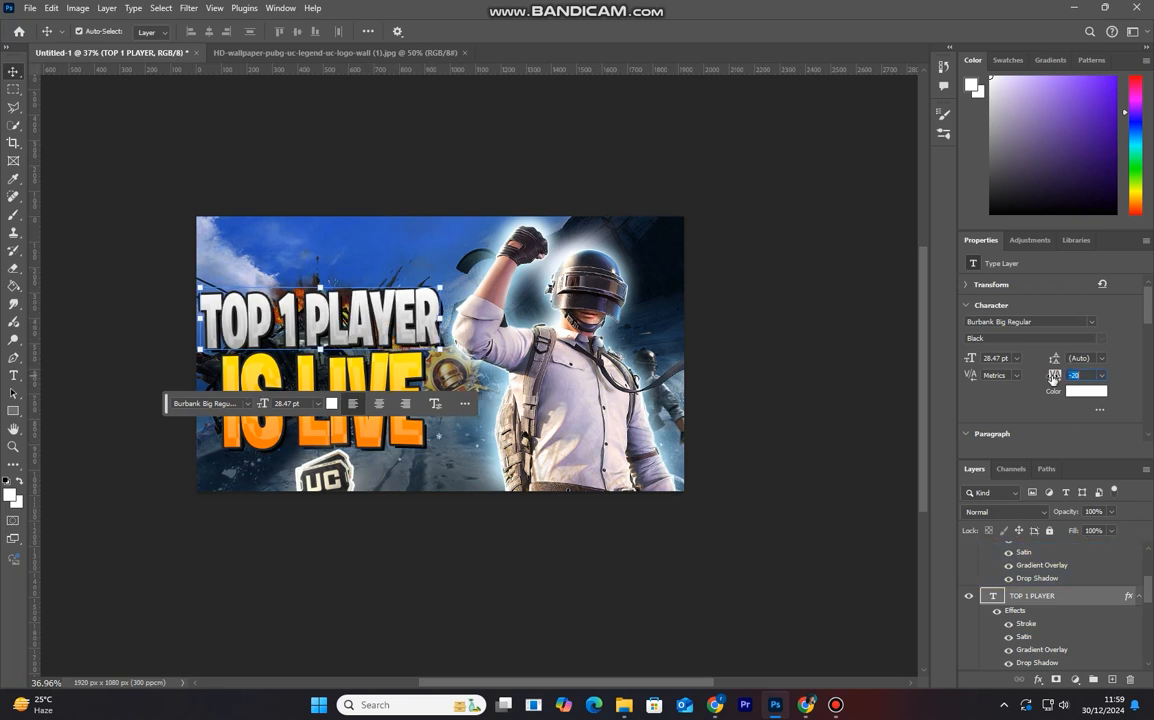
drag(1053, 379, 1049, 378)
click(578, 174)
Step: Add a layer directly above the wallpaper background and draw a dark-filled rectangle about 846 by 469 px behind the text
scroll(1050, 590, down, 7)
scroll(1087, 637, down, 2)
click(1085, 645)
click(1112, 680)
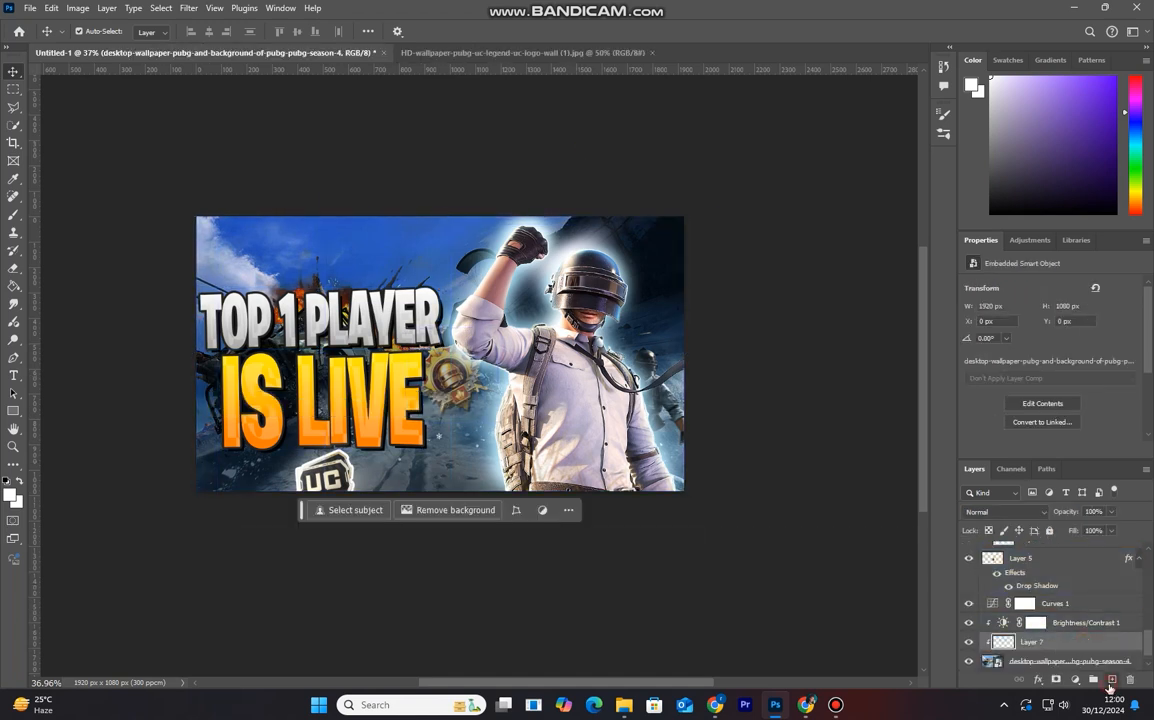
right_click(16, 412)
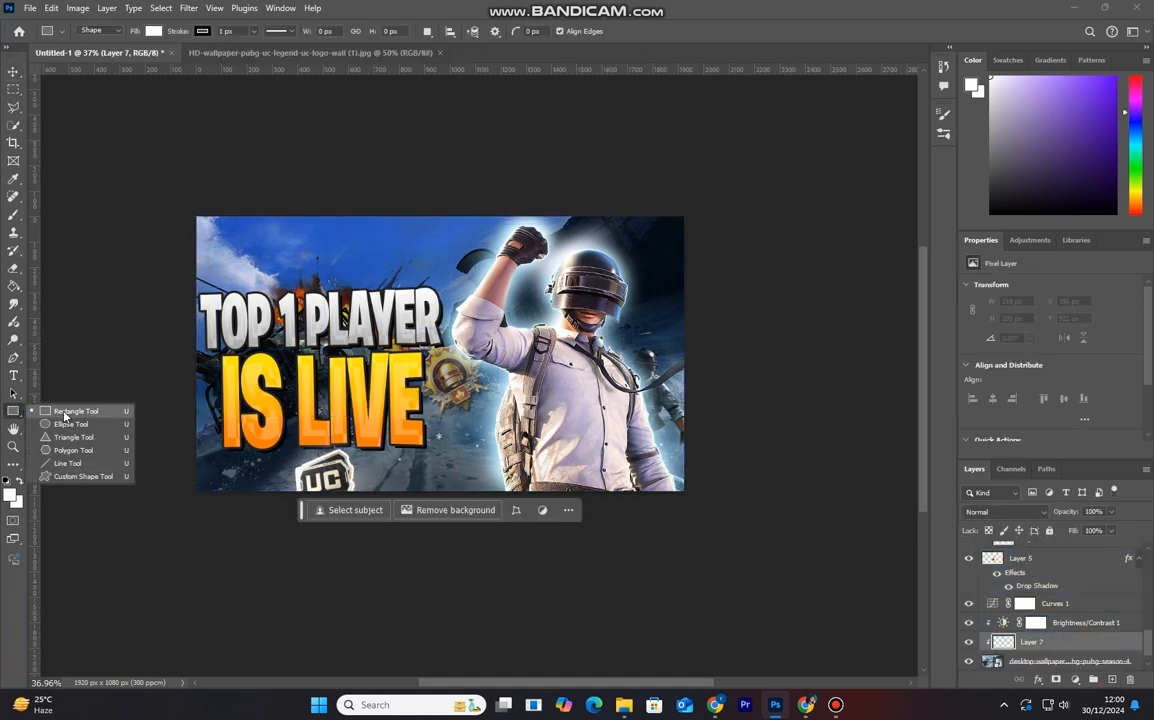
click(62, 410)
click(153, 31)
click(67, 104)
click(207, 301)
mouse_move(208, 301)
mouse_down()
mouse_move(350, 360)
mouse_move(424, 421)
mouse_up()
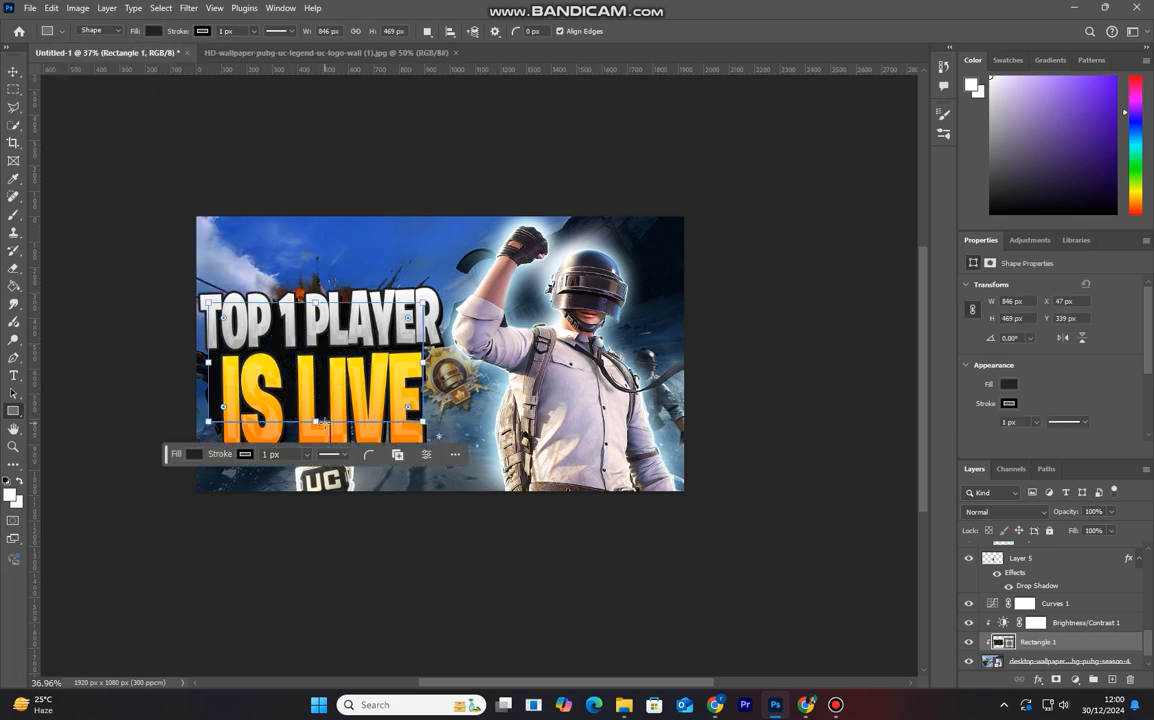
Step: Adjust the dark rectangle's edges so it fits closely behind the TOP 1 PLAYER and IS LIVE text
scroll(324, 425, down, 1)
drag(316, 422, 316, 439)
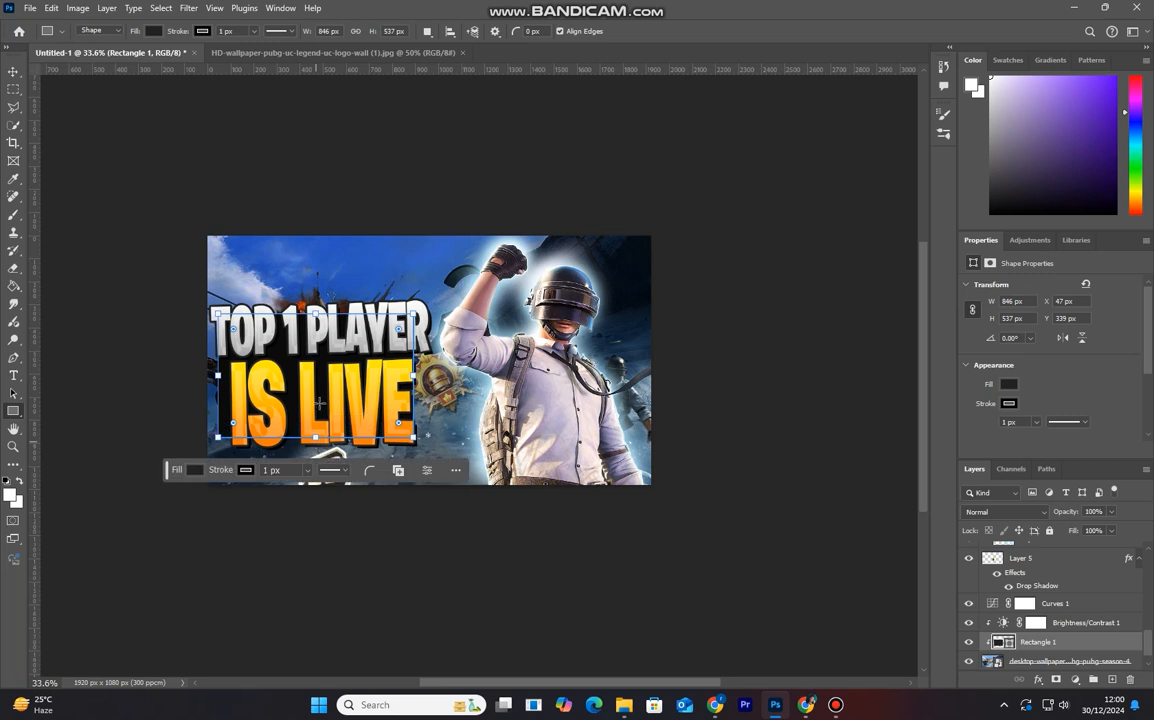
drag(217, 375, 234, 377)
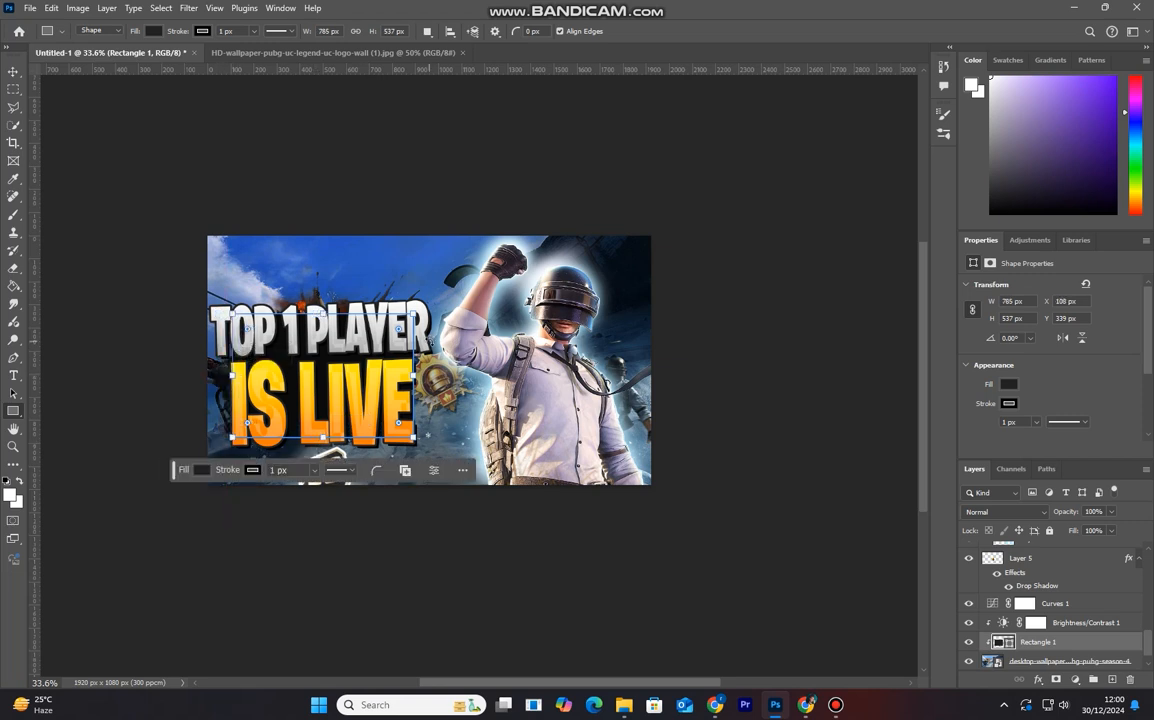
drag(322, 314, 322, 309)
drag(412, 371, 407, 372)
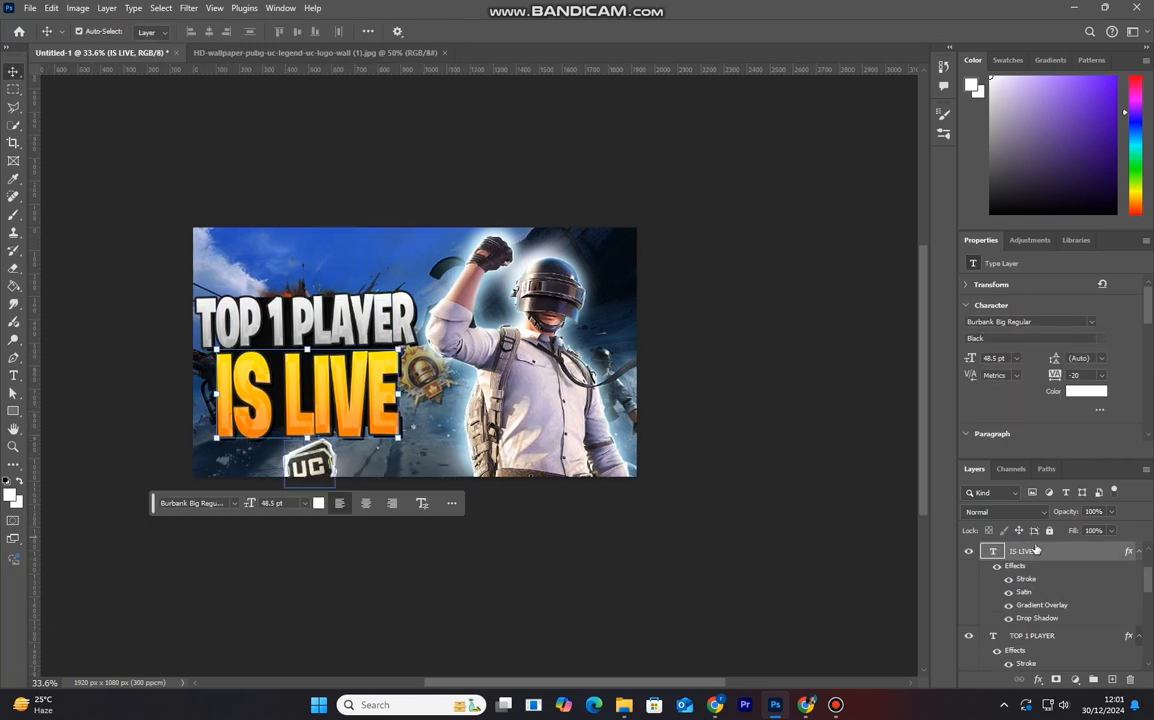
Step: Toggle the dark rectangle's visibility to compare the text background with and without it
scroll(1045, 603, down, 10)
click(1038, 624)
click(970, 625)
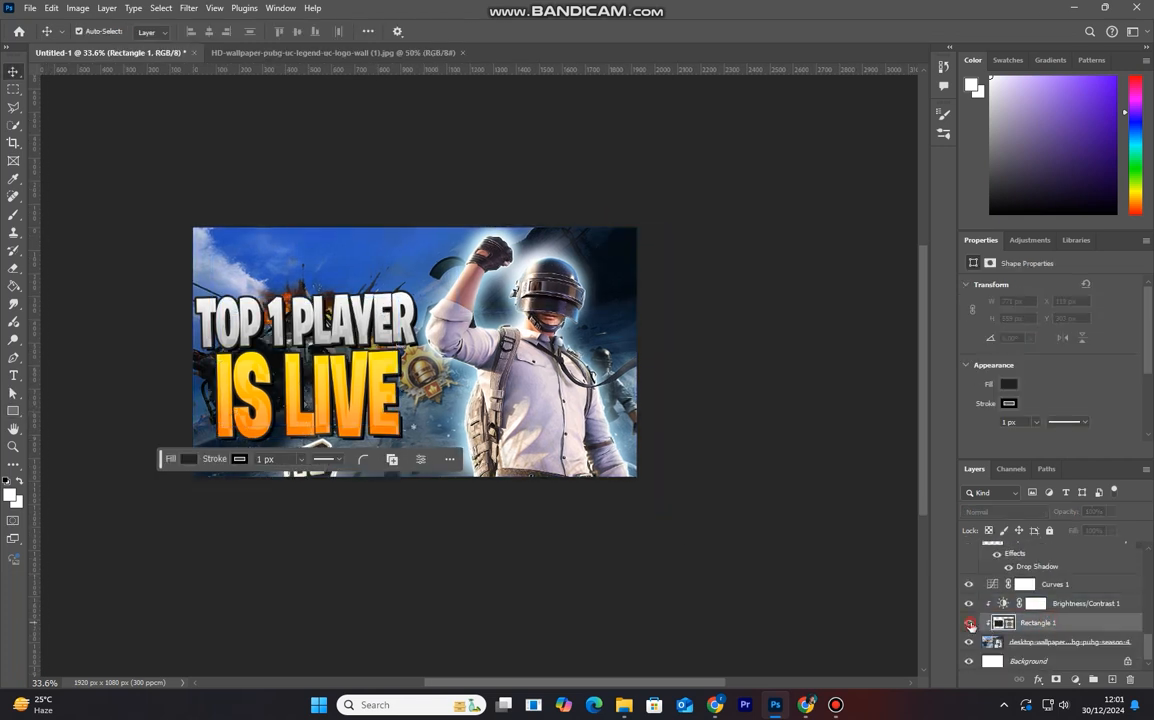
click(970, 625)
drag(1045, 624, 956, 542)
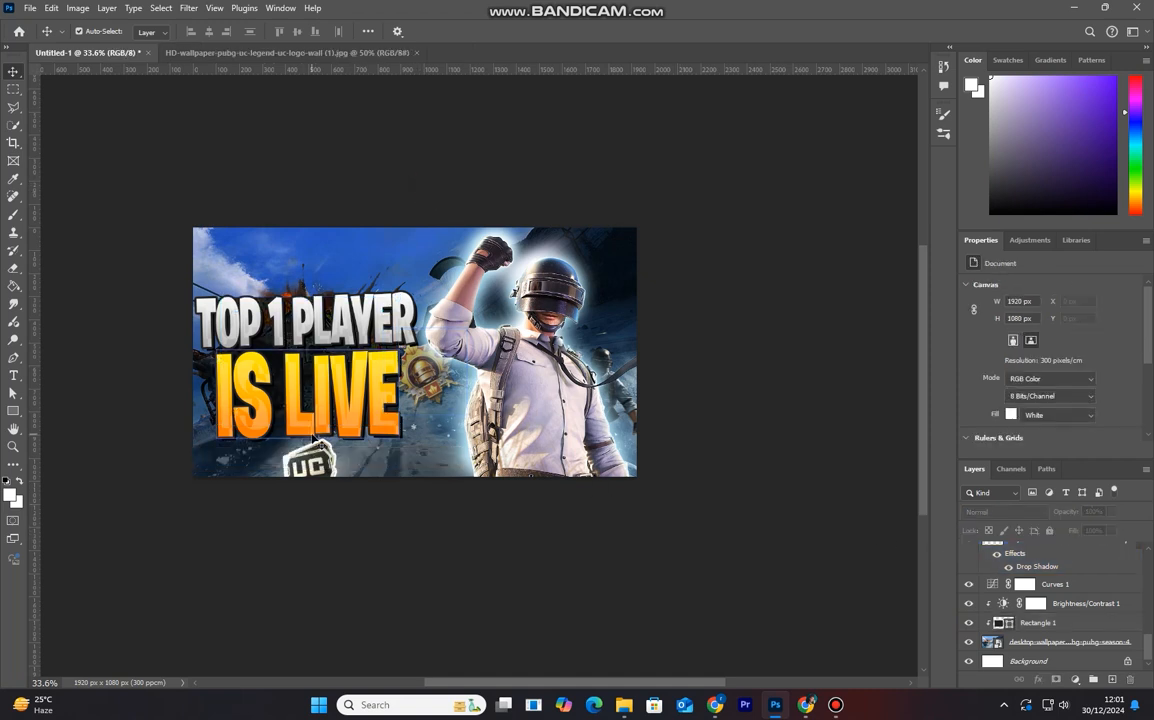
Step: Put the IS LIVE and TOP 1 PLAYER text layers together in a new group and check what it contains
scroll(362, 390, down, 1)
drag(1148, 646, 1148, 560)
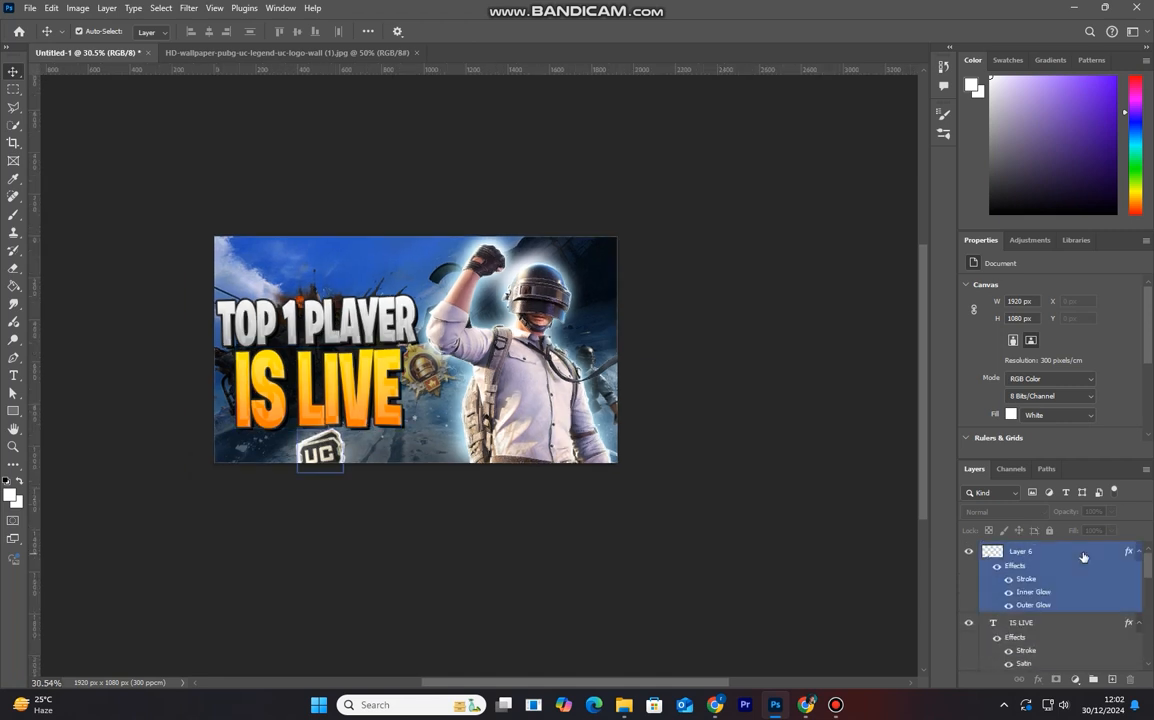
click(1082, 556)
click(1068, 625)
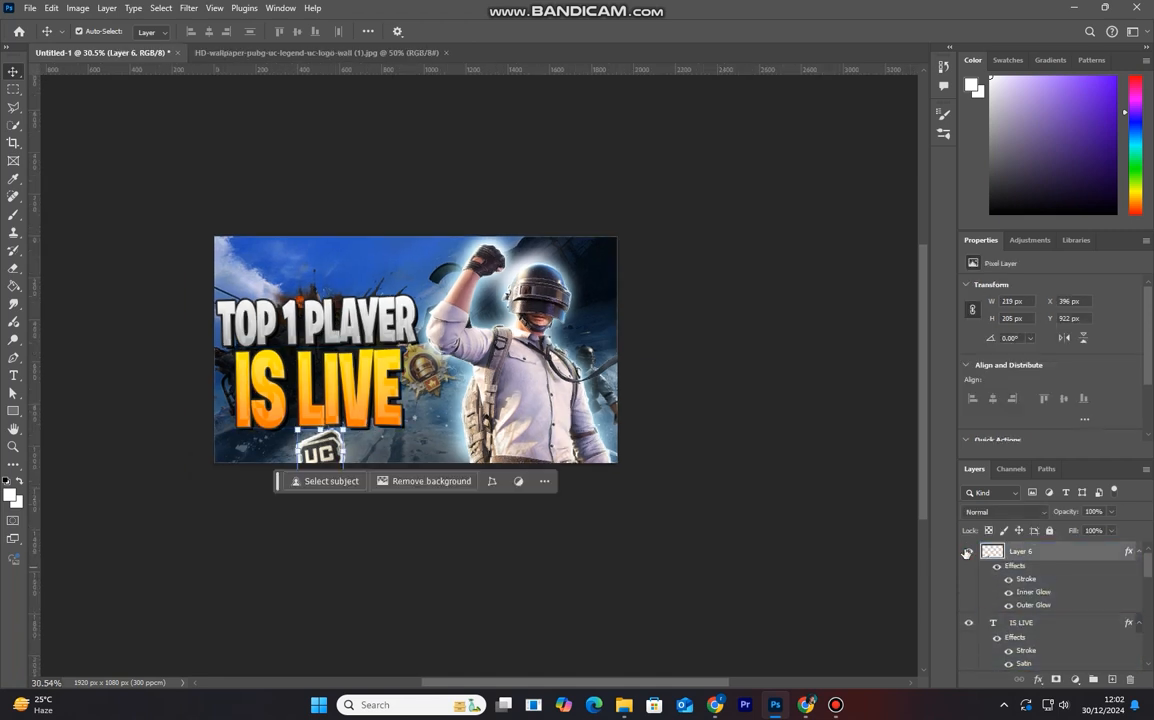
scroll(1085, 590, down, 1)
click(1085, 588)
drag(1149, 572, 1149, 598)
shift+click(1061, 572)
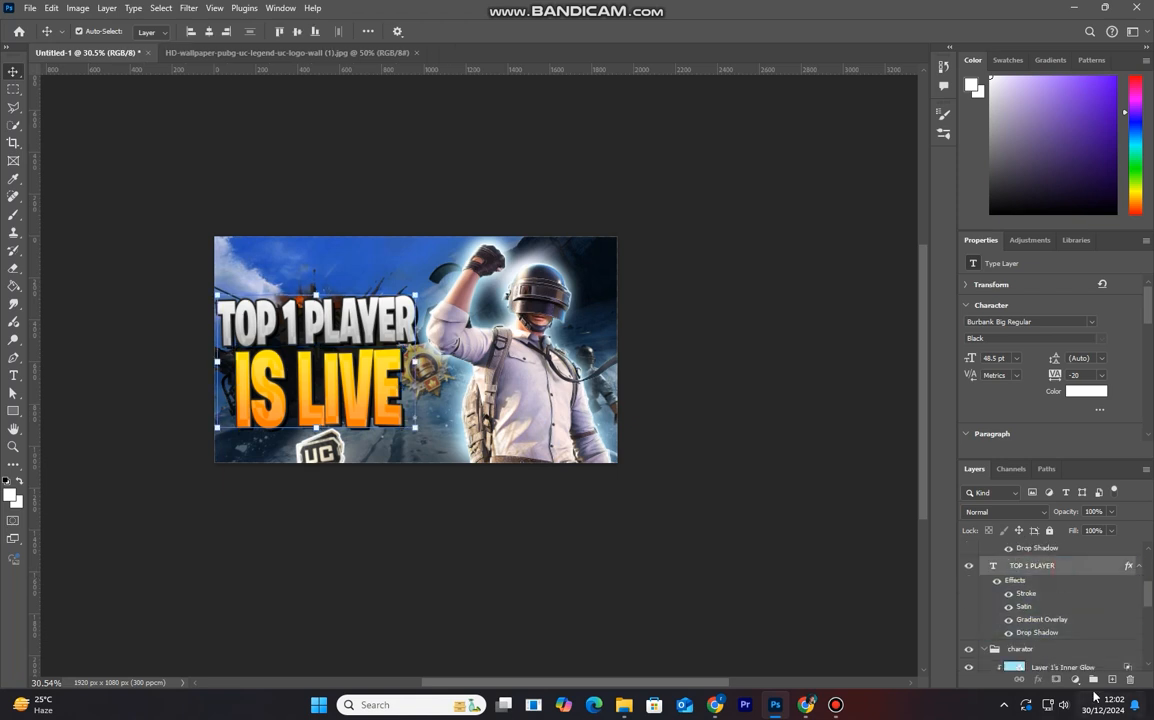
click(1093, 680)
click(970, 552)
click(969, 551)
click(1029, 567)
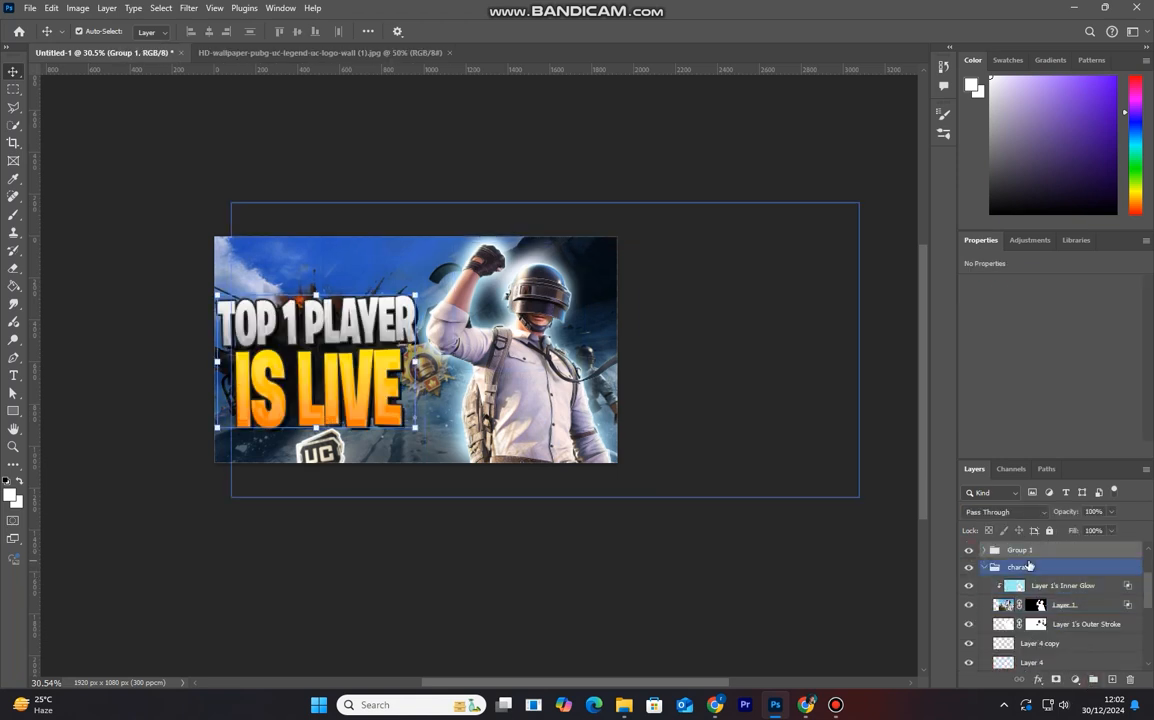
Step: Rename the new layer group as text
double_click(1020, 550)
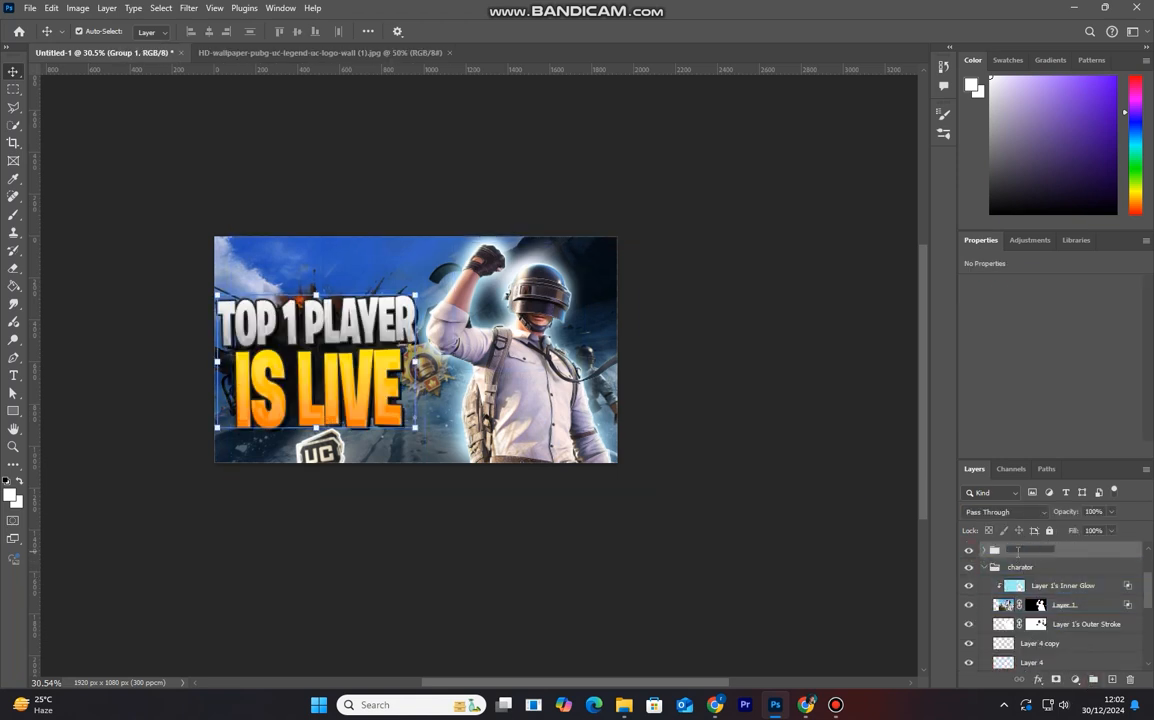
text(text)
key(Return)
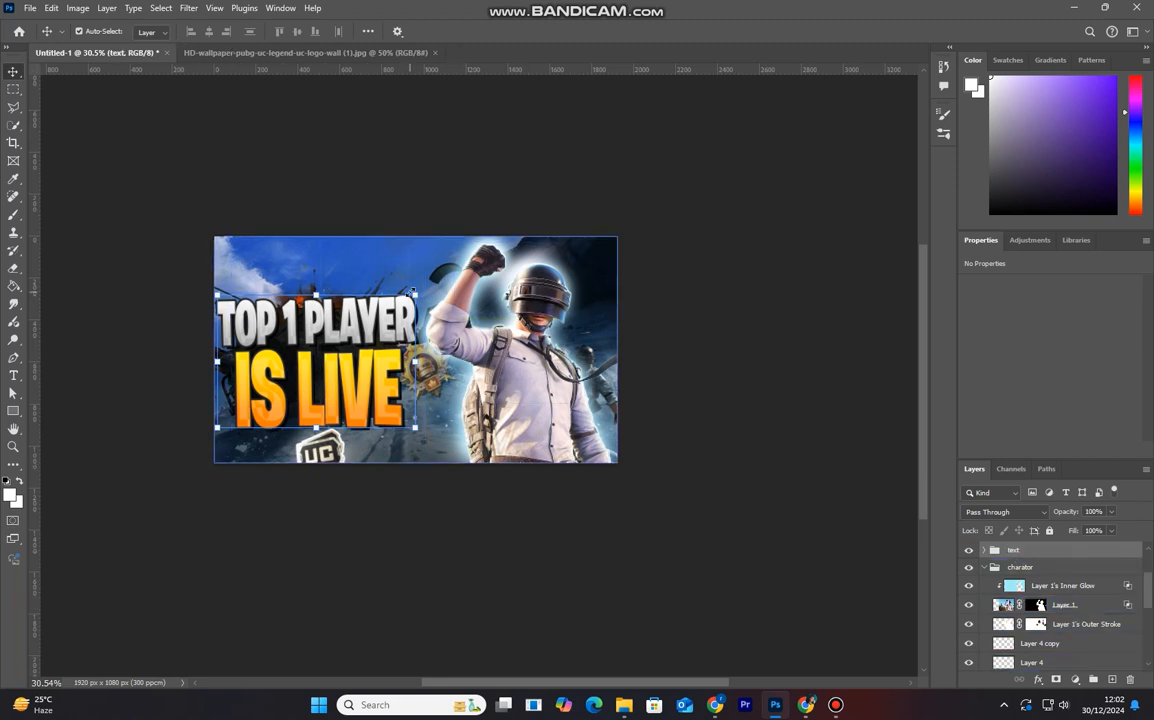
Step: Move the whole text group up and slightly to the right on the canvas
click(378, 390)
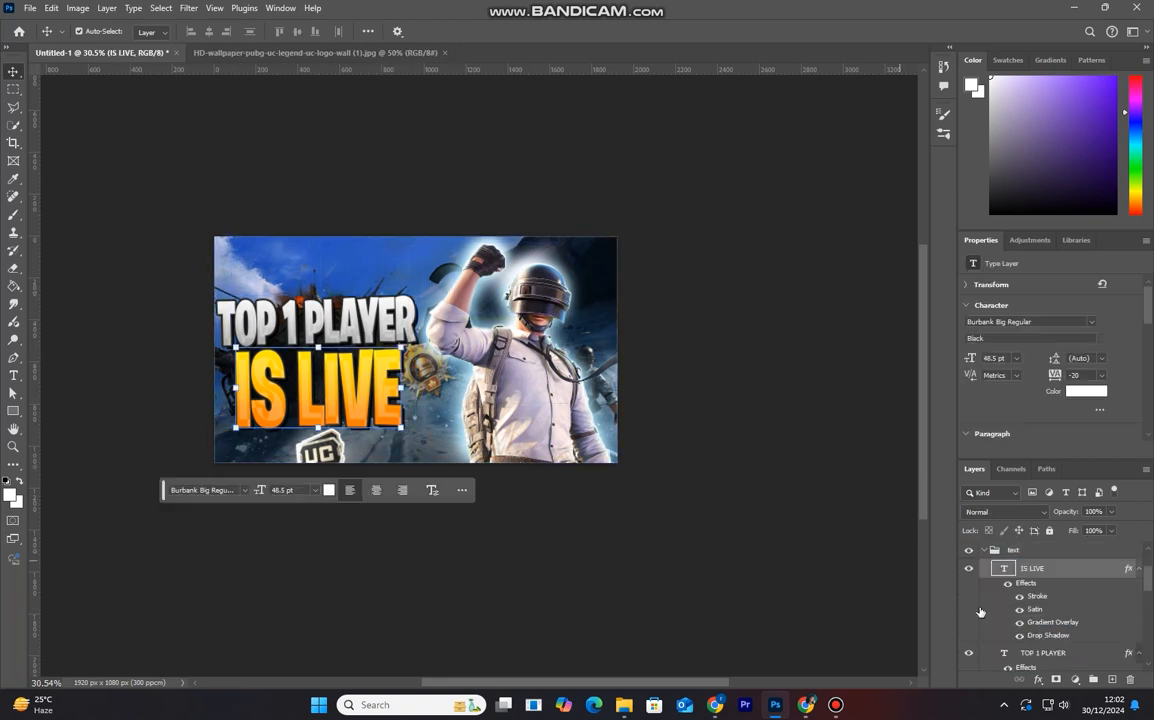
click(412, 300)
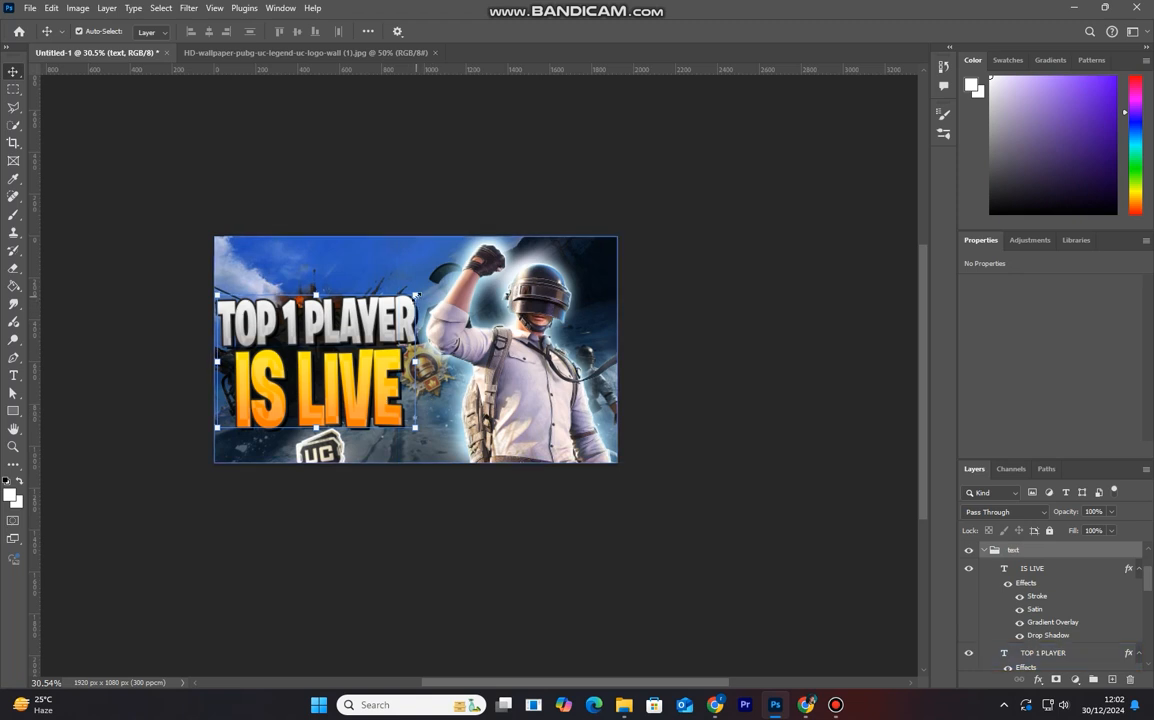
click(386, 326)
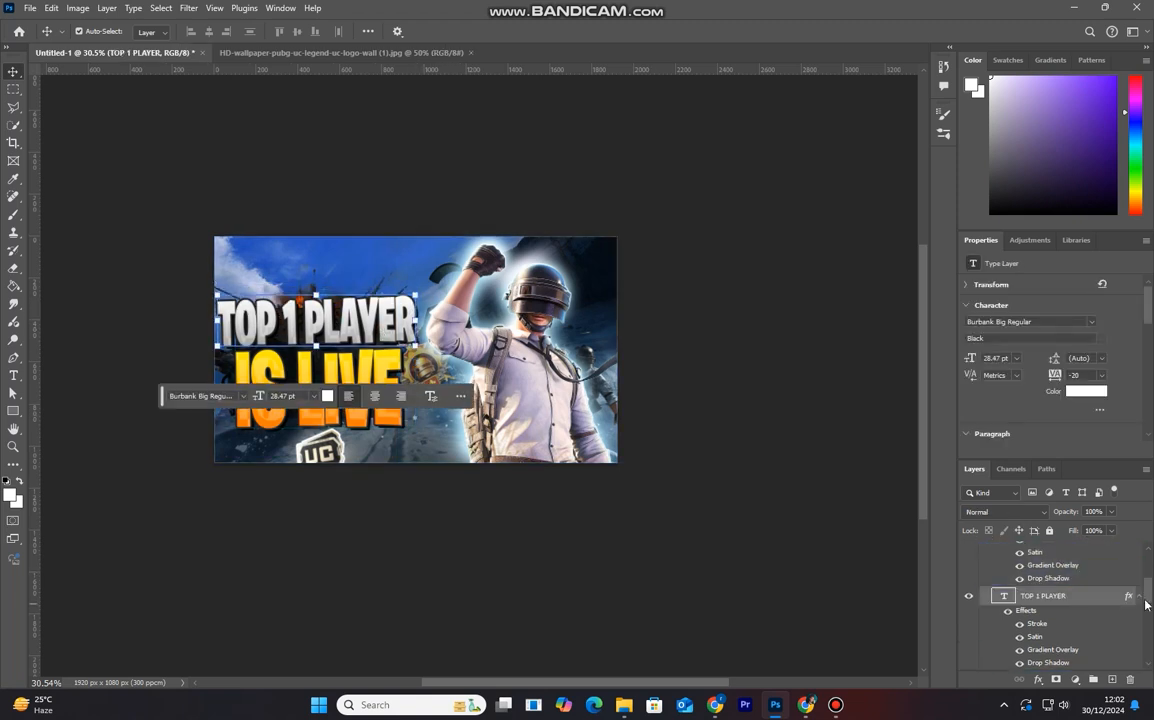
drag(1147, 598, 1147, 562)
click(1079, 557)
click(1041, 626)
key(shift+Up)
key(shift+Up)
key(shift+Up)
key(shift+Up)
key(shift+Up)
key(shift+Up)
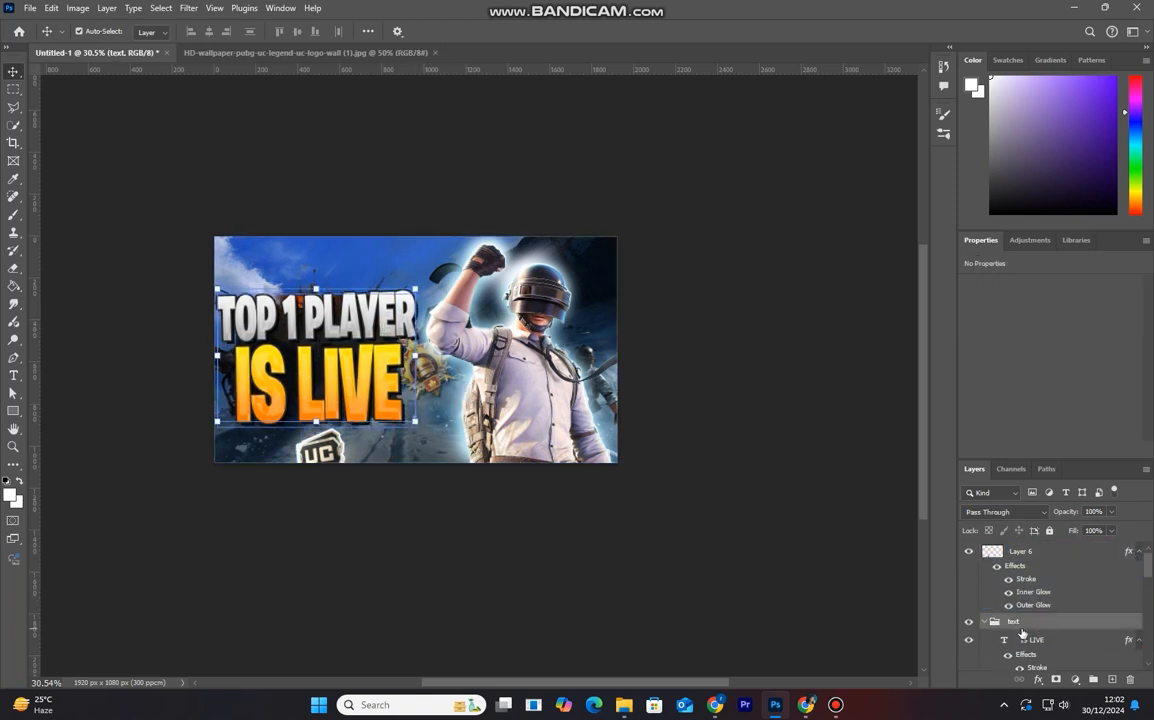
key(shift+Right)
key(shift+Up)
key(shift+Up)
key(shift+Up)
key(shift+Right)
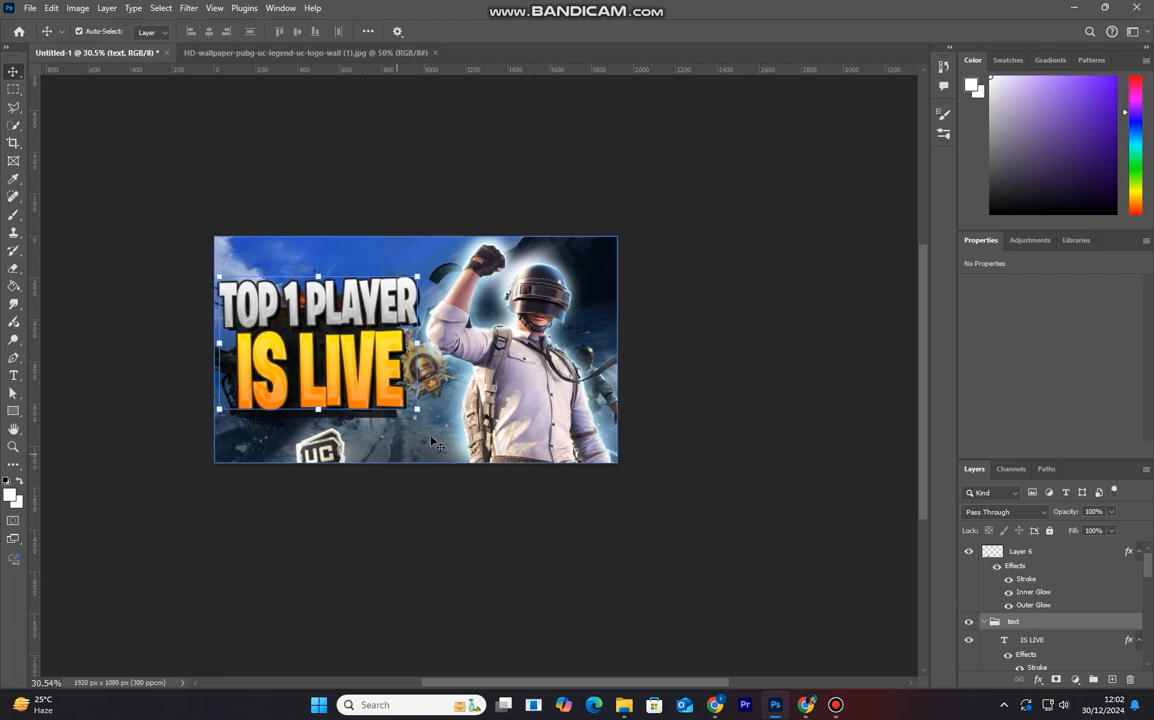
Step: Rotate the text group counter-clockwise so both lines slope upward, shift it slightly right, and apply the transform
click(402, 424)
click(380, 375)
drag(1148, 593, 1150, 562)
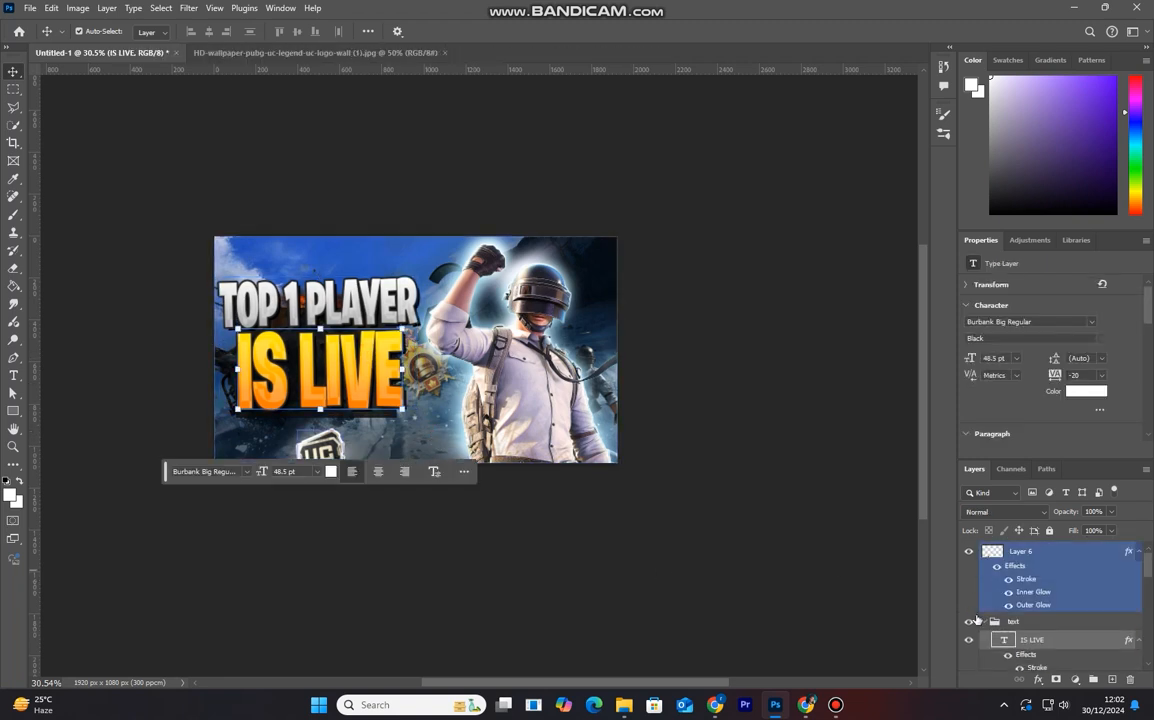
click(984, 622)
click(1052, 625)
key(ctrl+t)
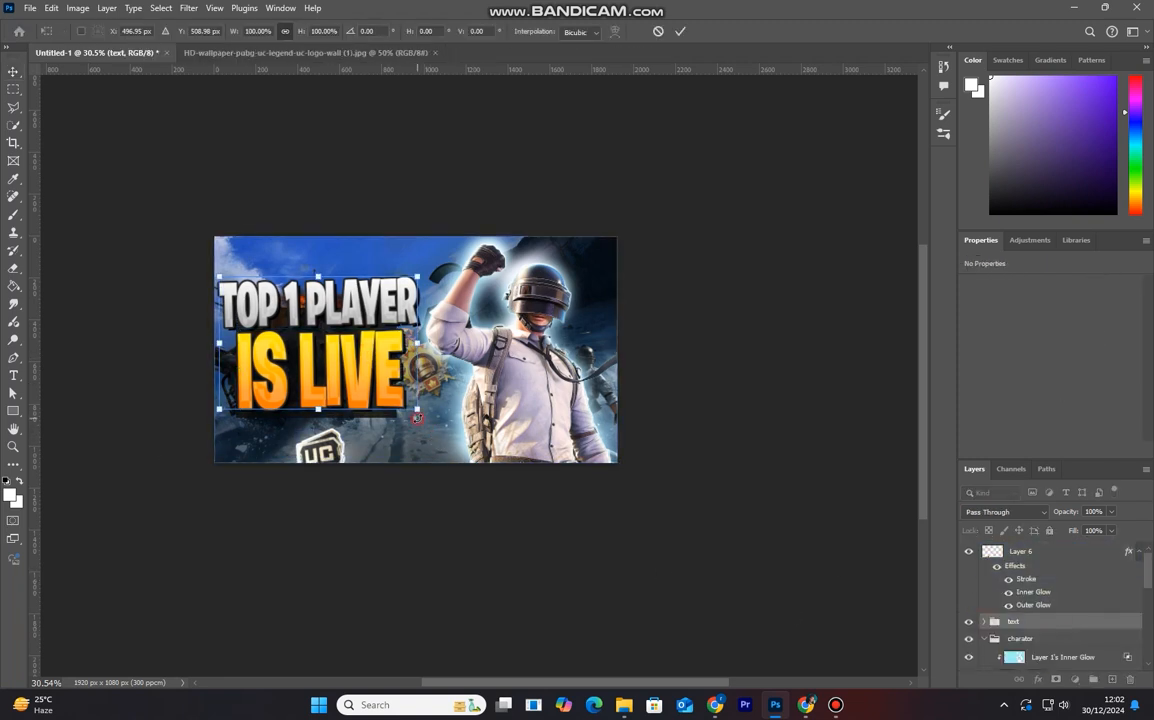
drag(415, 412, 424, 396)
drag(325, 312, 338, 312)
click(680, 32)
scroll(316, 387, up, 2)
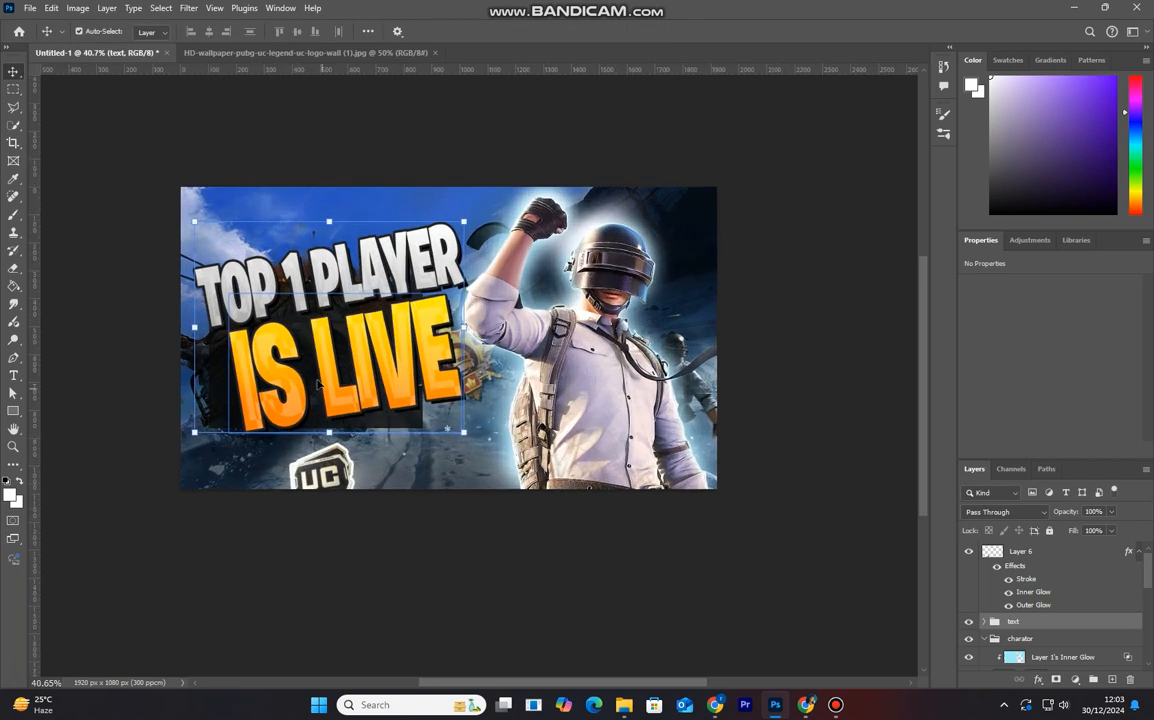
Step: Rotate the dark rectangle to about -11.11° and align it behind the slanted text
click(316, 389)
key(ctrl+t)
mouse_move(455, 450)
mouse_down()
mouse_move(478, 424)
mouse_move(475, 448)
mouse_up()
drag(414, 377, 393, 376)
drag(475, 415, 477, 396)
drag(388, 345, 375, 336)
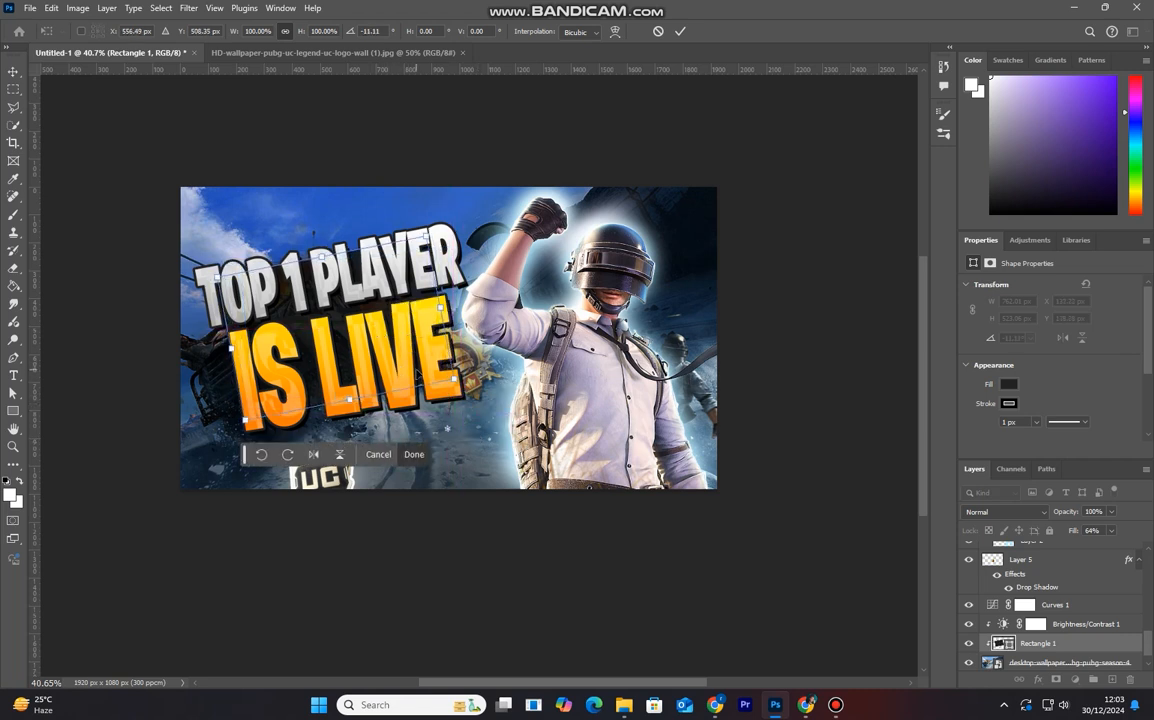
Step: Stretch the rotated dark rectangle to about 102.78% width and 104.43% height, and apply the transform
drag(349, 399, 351, 407)
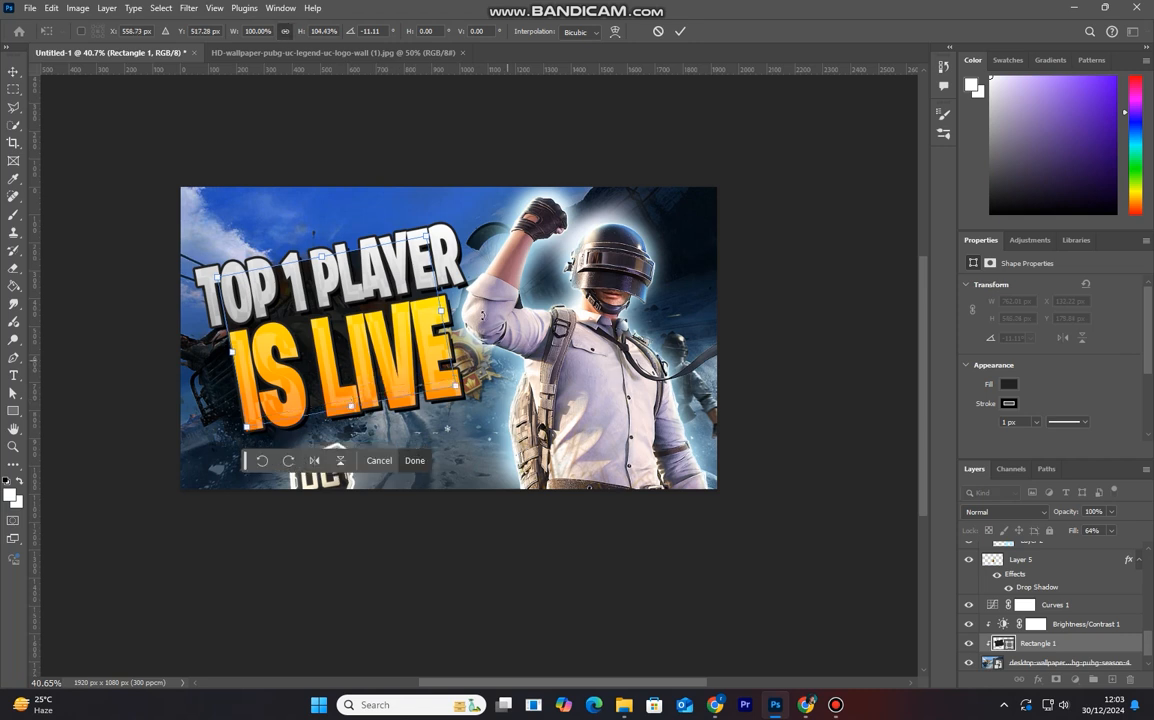
drag(443, 316, 450, 316)
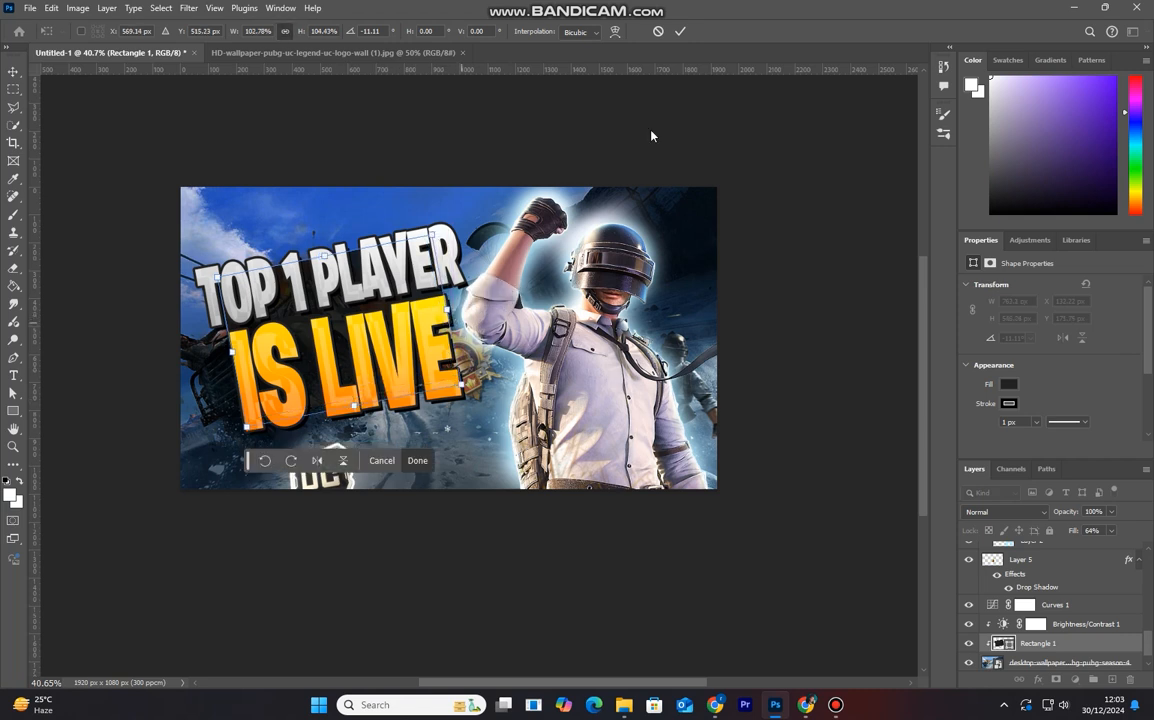
click(680, 31)
click(477, 151)
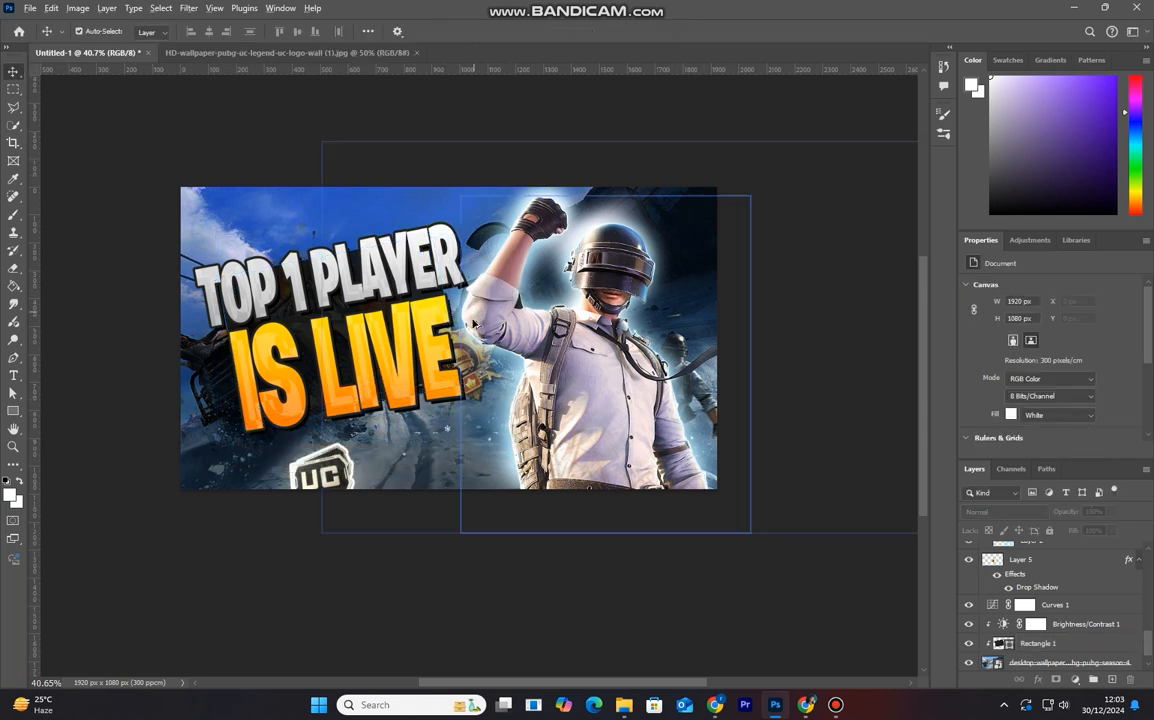
scroll(474, 314, down, 2)
scroll(374, 357, up, 1)
Step: Extend the dark rectangle slightly on its left side behind the text and apply the transform
click(327, 332)
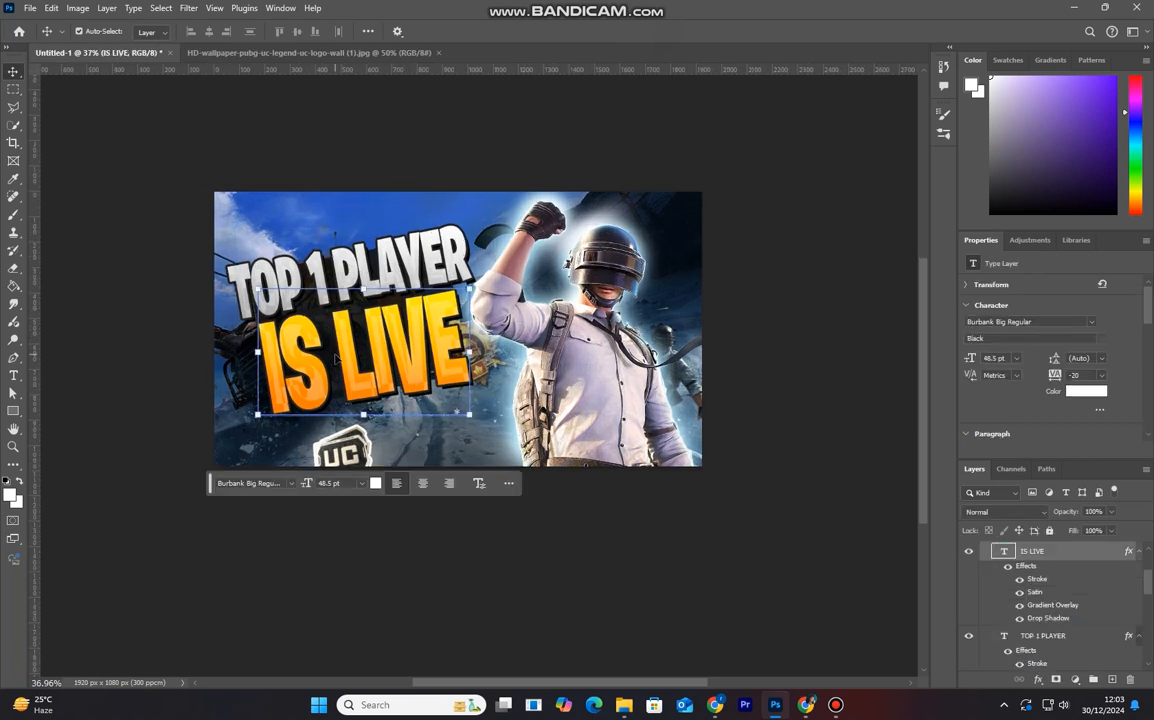
scroll(1055, 589, down, 5)
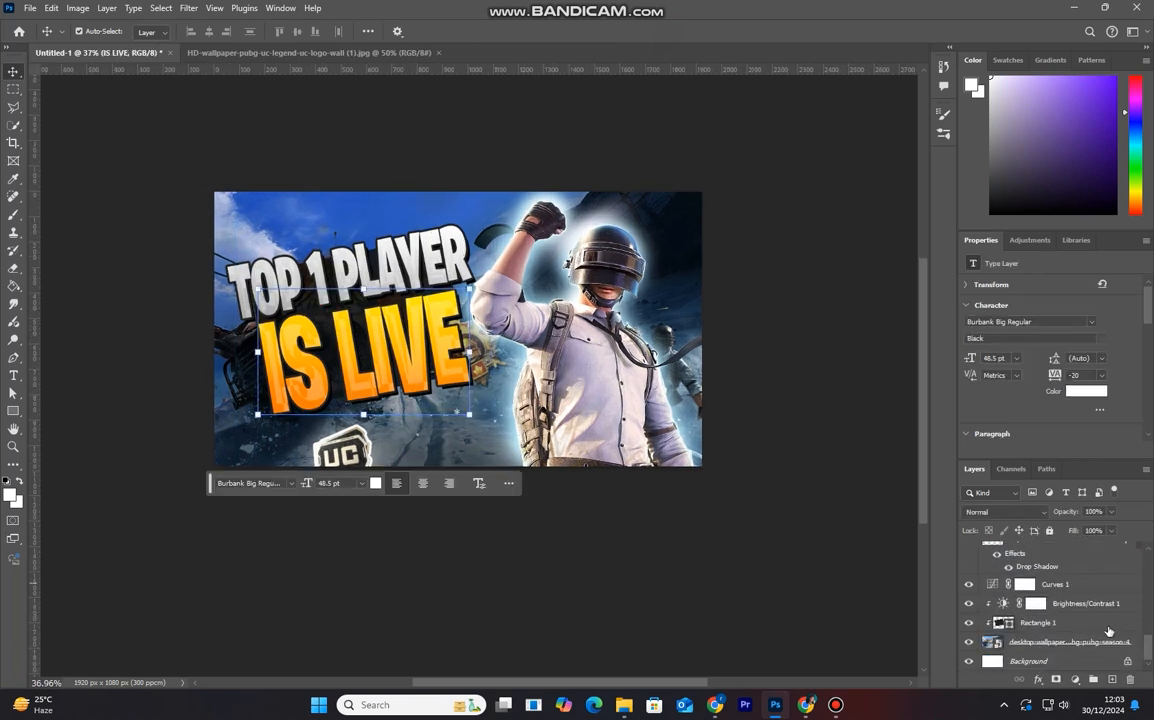
click(394, 319)
scroll(279, 318, up, 3)
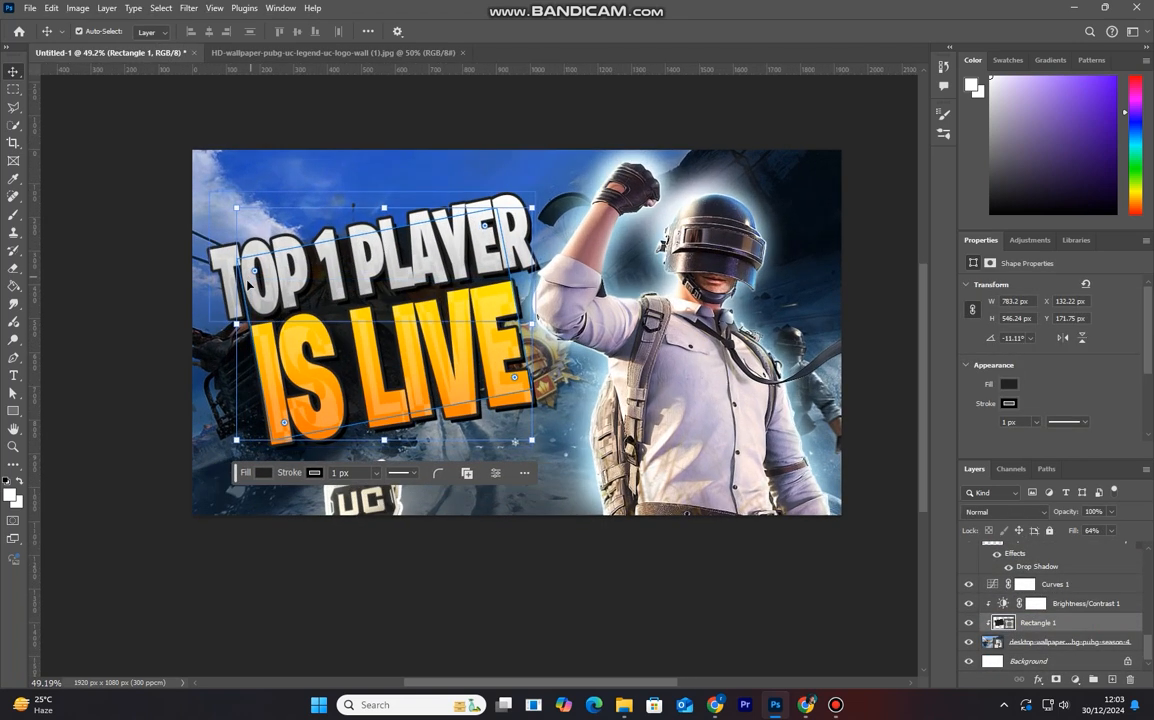
key(ctrl+t)
drag(236, 324, 229, 326)
click(680, 31)
click(600, 130)
scroll(503, 418, down, 4)
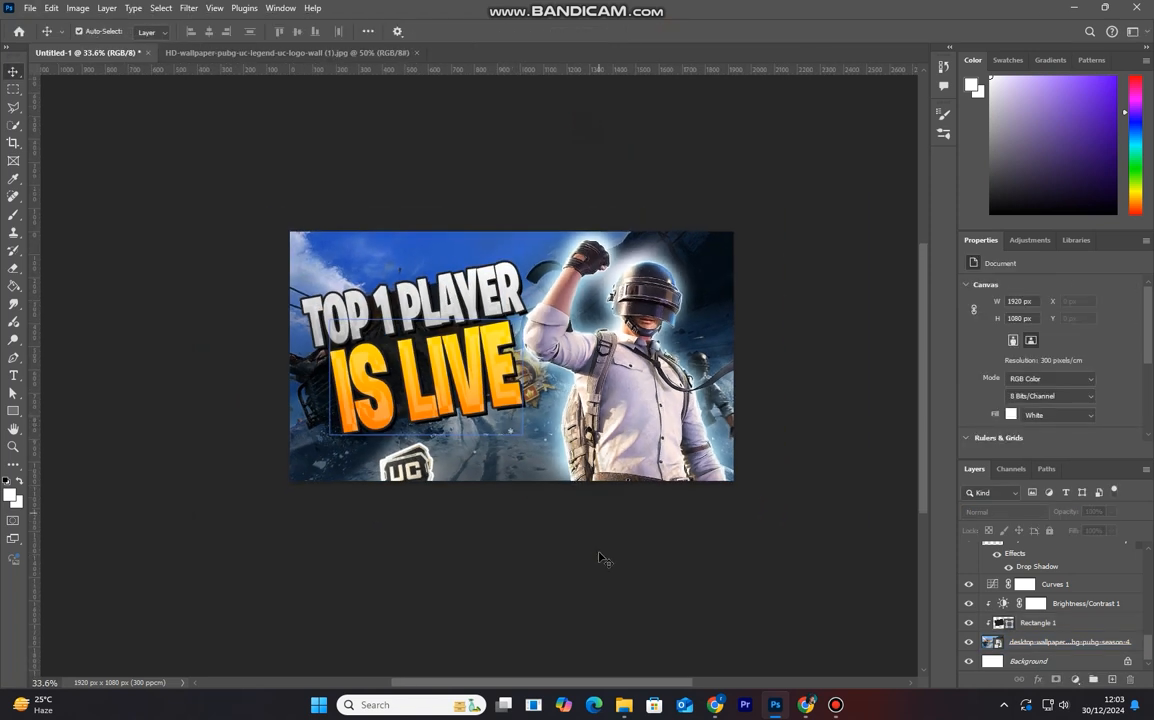
Step: Enlarge the UC card to about 131.51% by 122.97%, tilt it to about -7.35°, and place it fully visible beneath IS LIVE
click(427, 470)
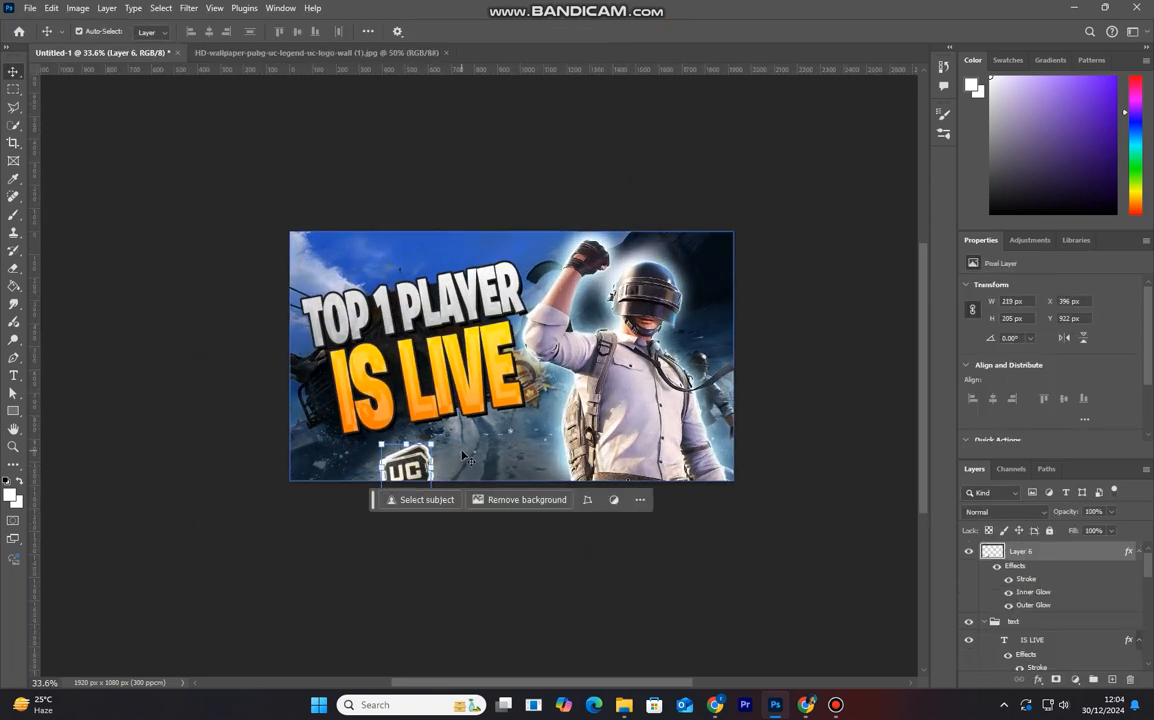
drag(432, 442, 448, 428)
drag(424, 457, 456, 447)
drag(479, 419, 504, 487)
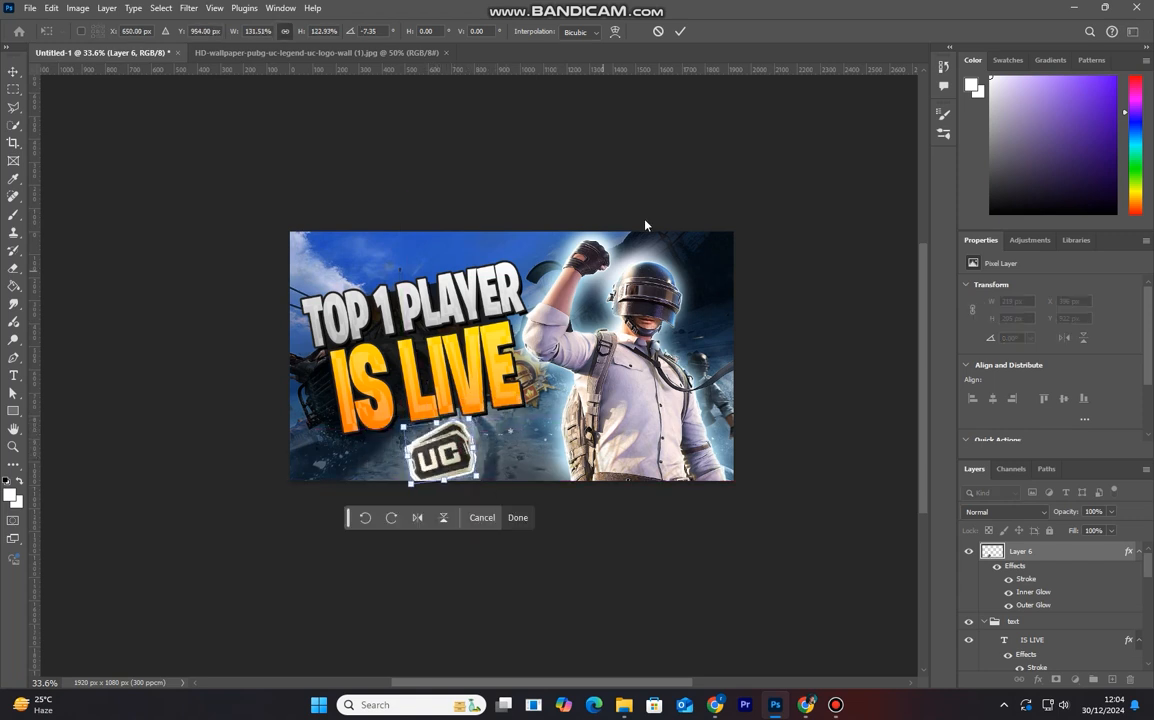
click(680, 31)
Step: Move the sun emblem above the start of TOP 1 PLAYER and apply a Motion Blur at a 0° angle
click(533, 384)
drag(537, 386, 356, 281)
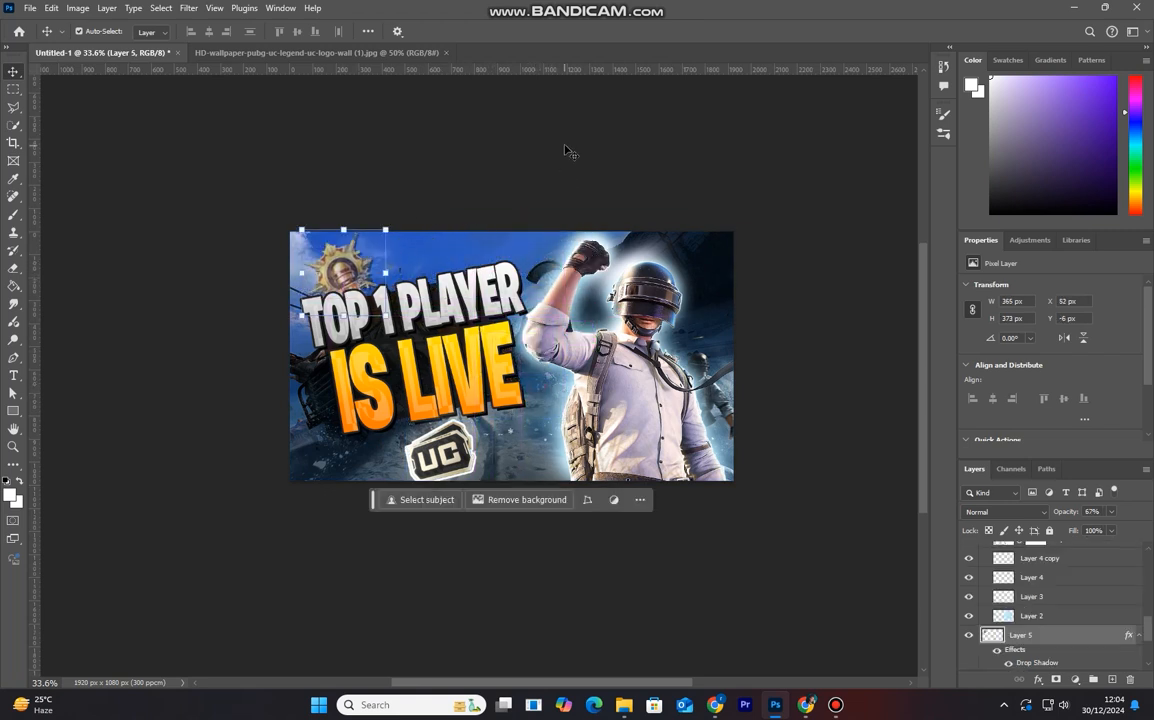
click(188, 8)
mouse_move(219, 173)
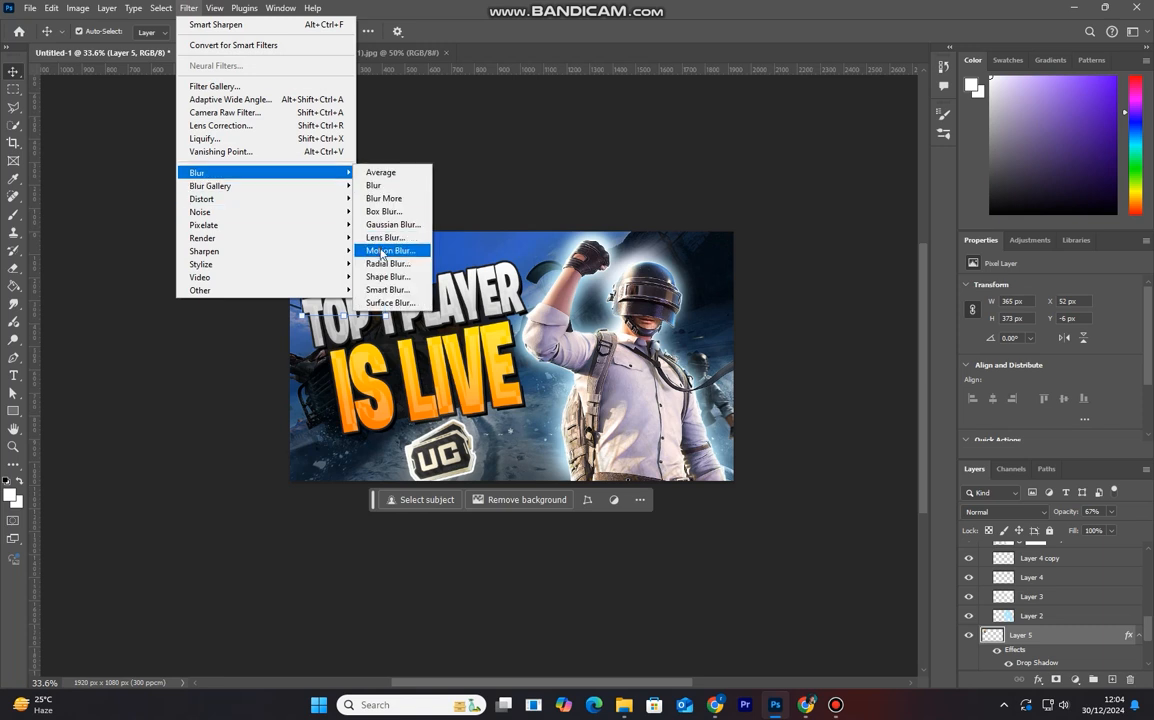
click(380, 236)
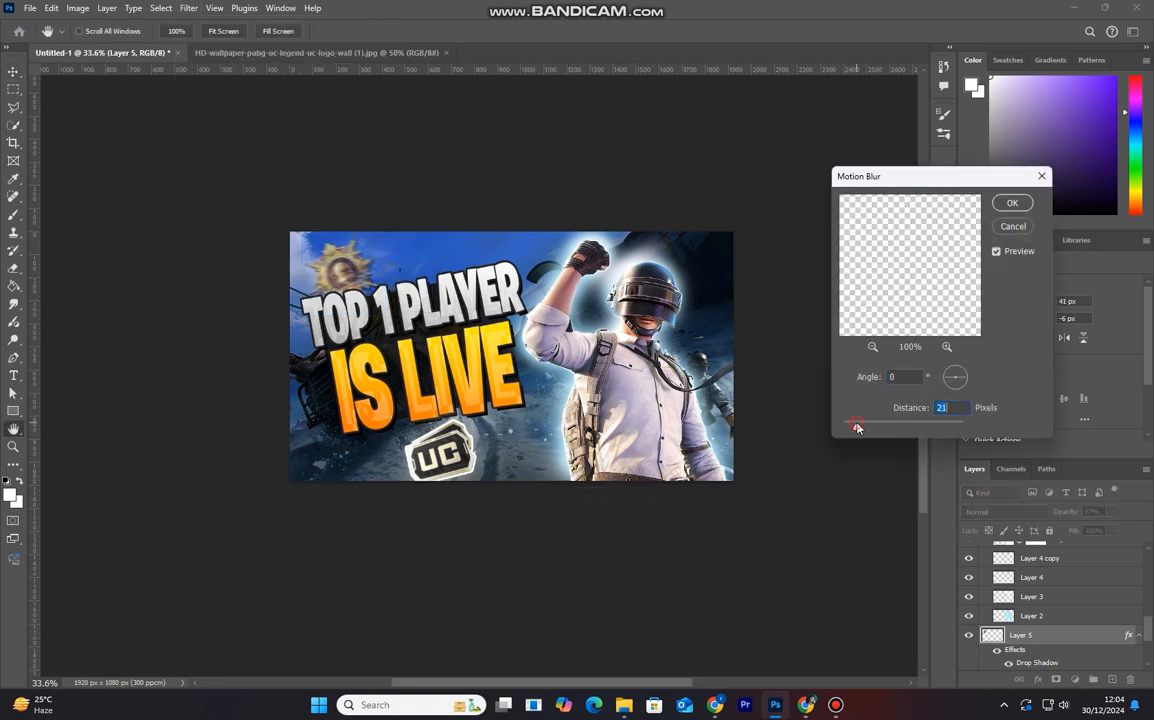
key(Return)
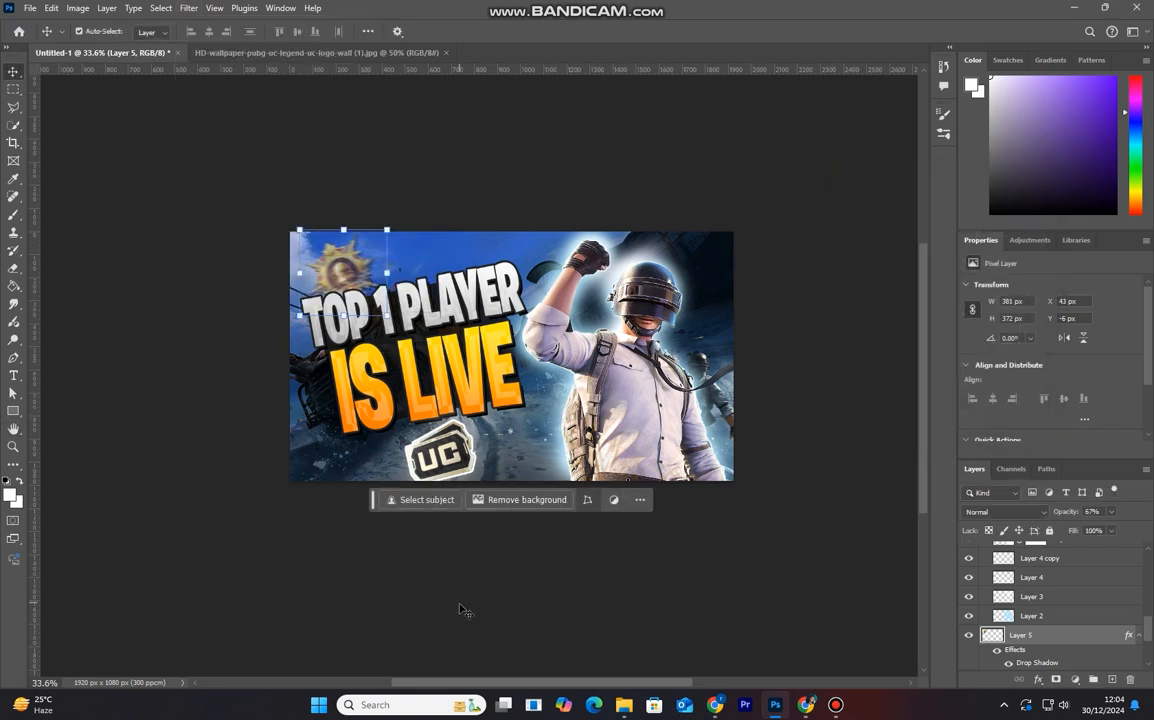
click(460, 605)
scroll(422, 496, down, 2)
scroll(523, 512, up, 3)
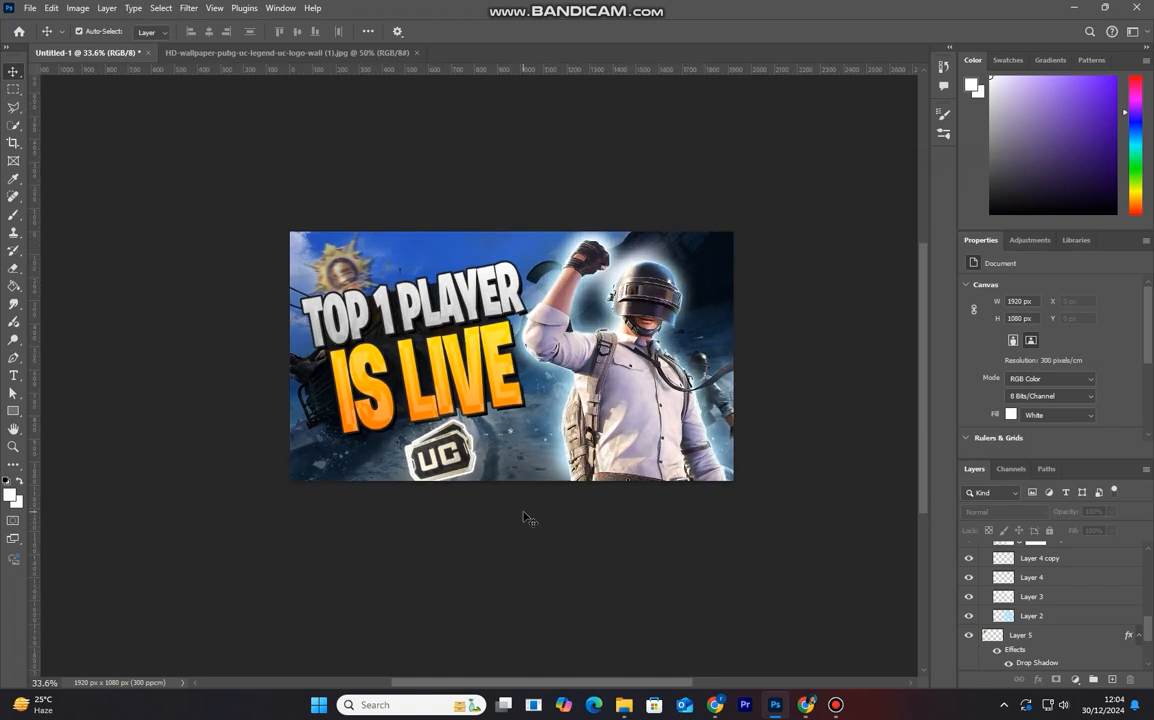
scroll(523, 516, up, 1)
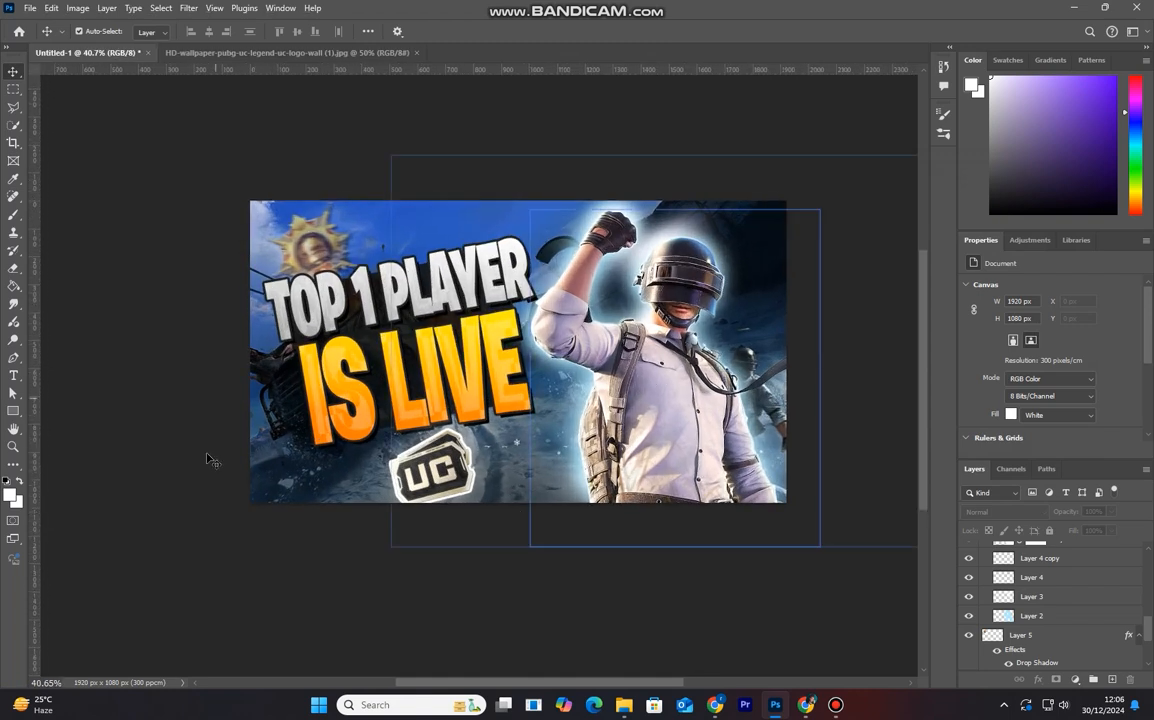
scroll(540, 520, down, 1)
click(592, 526)
Step: Rasterize the dark Rectangle 1 behind the text and soften its edges with a Gaussian Blur of about 3.6 pixels
scroll(1050, 600, up, 5)
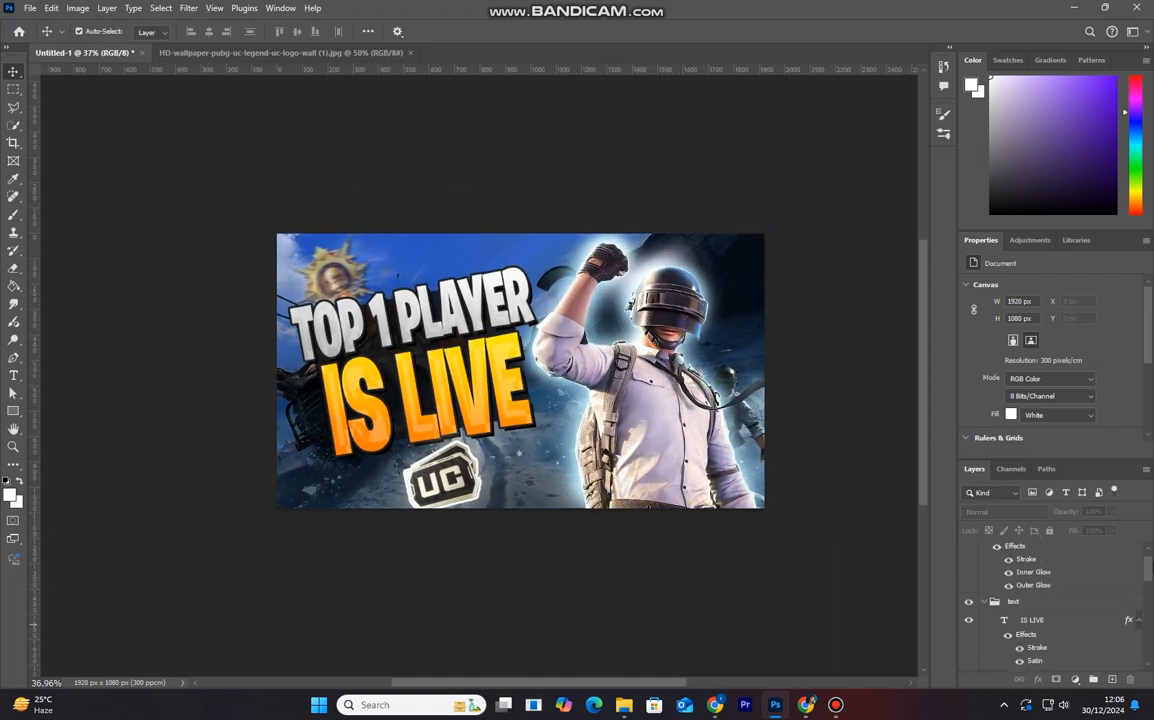
click(1069, 551)
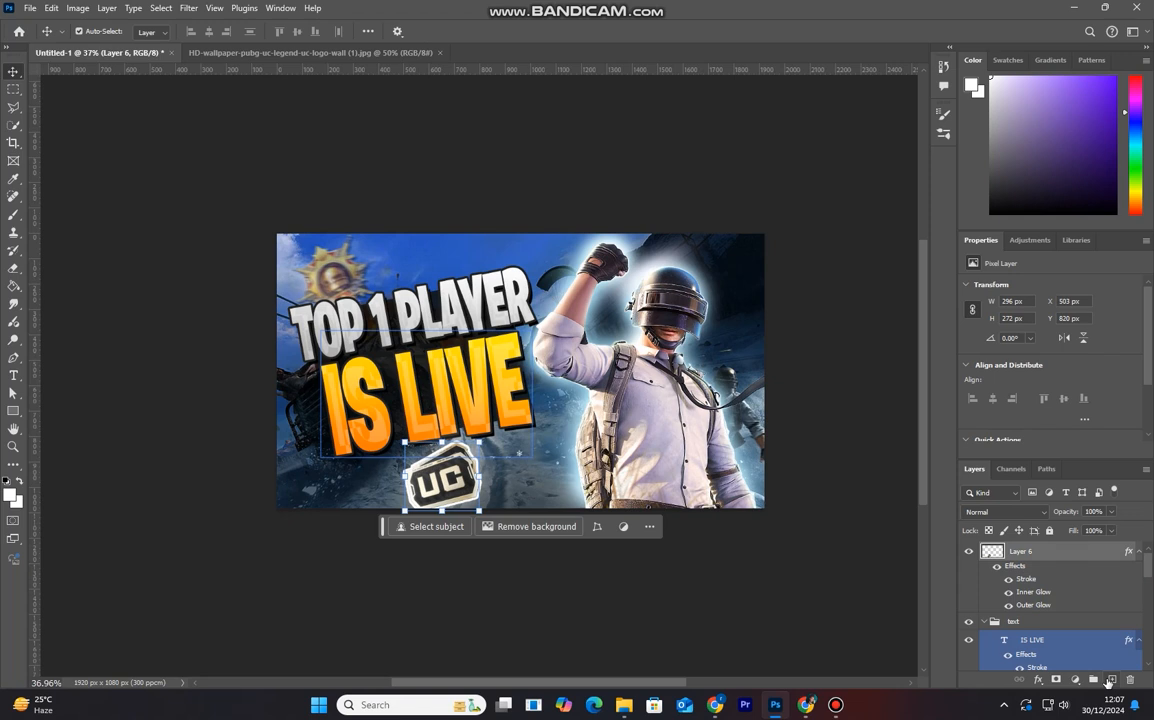
scroll(1060, 610, down, 5)
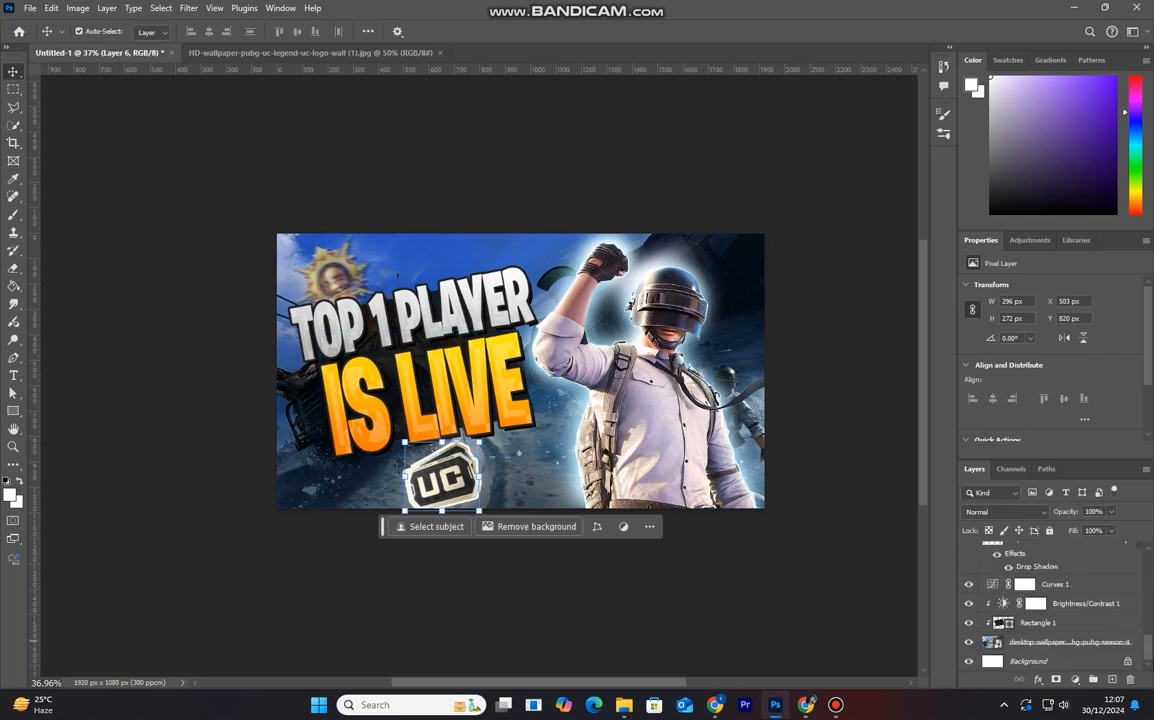
click(1040, 622)
click(189, 8)
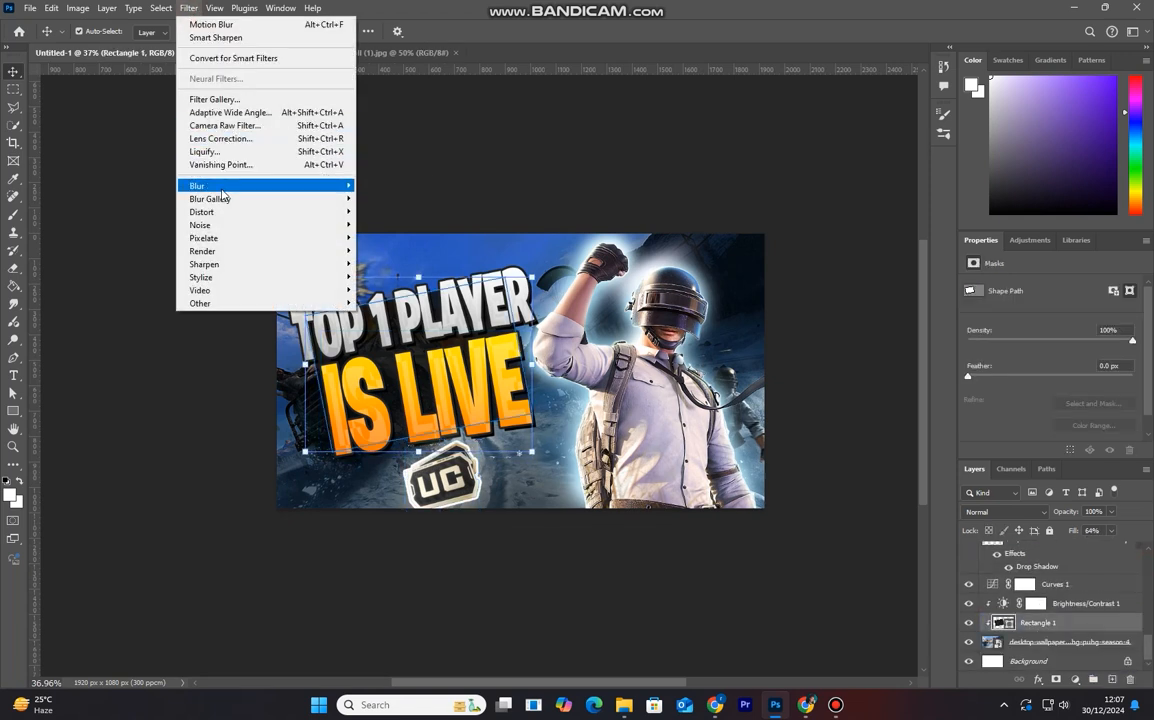
click(395, 236)
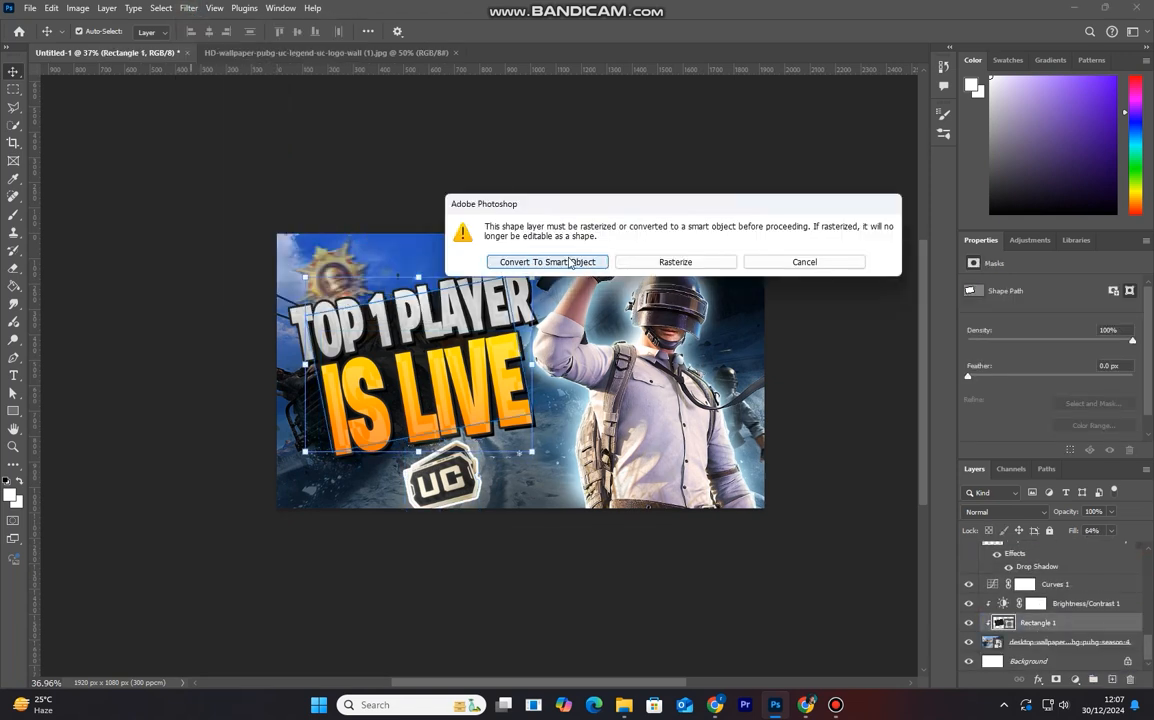
click(670, 262)
drag(711, 387, 670, 385)
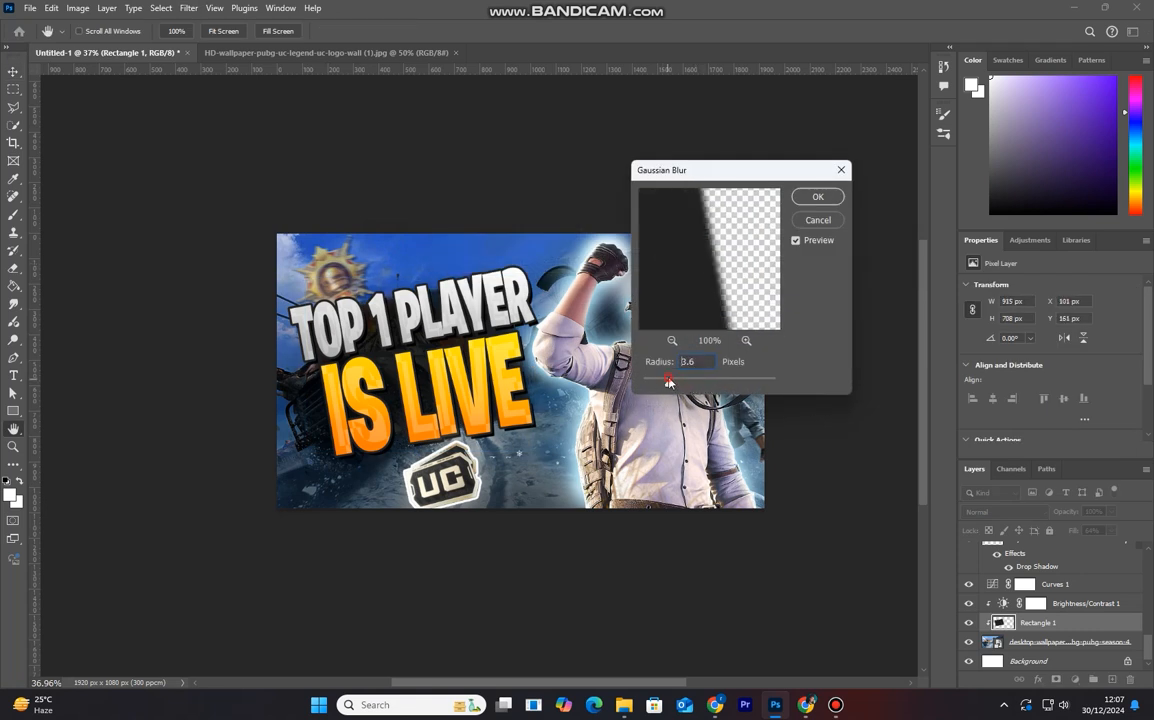
click(818, 198)
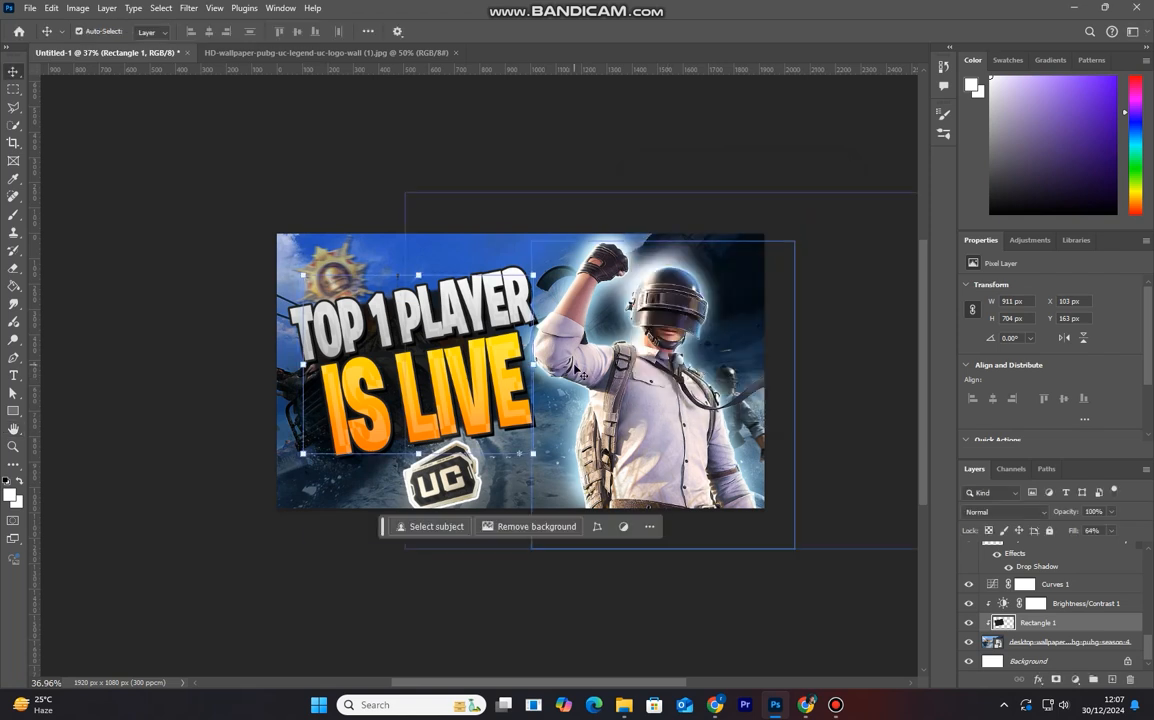
click(752, 554)
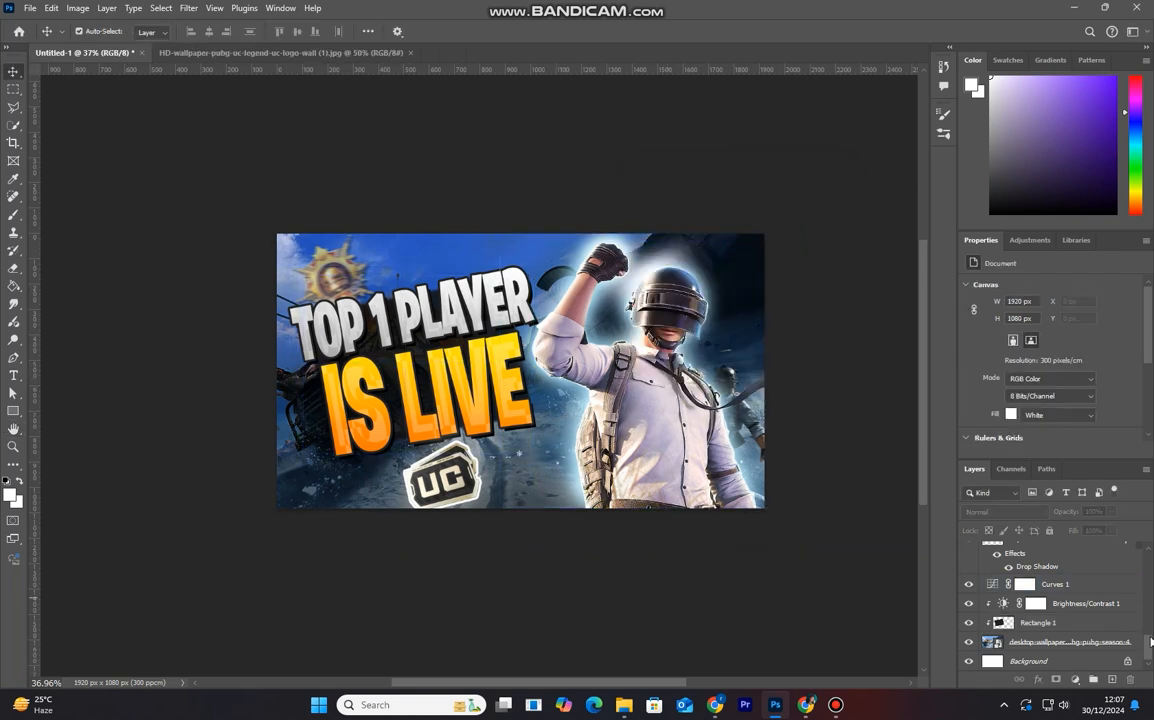
Step: Add a Curves adjustment layer above the UC card layer and pull the midtones down to darken the whole image
drag(1148, 643, 1148, 553)
click(1054, 556)
click(1084, 629)
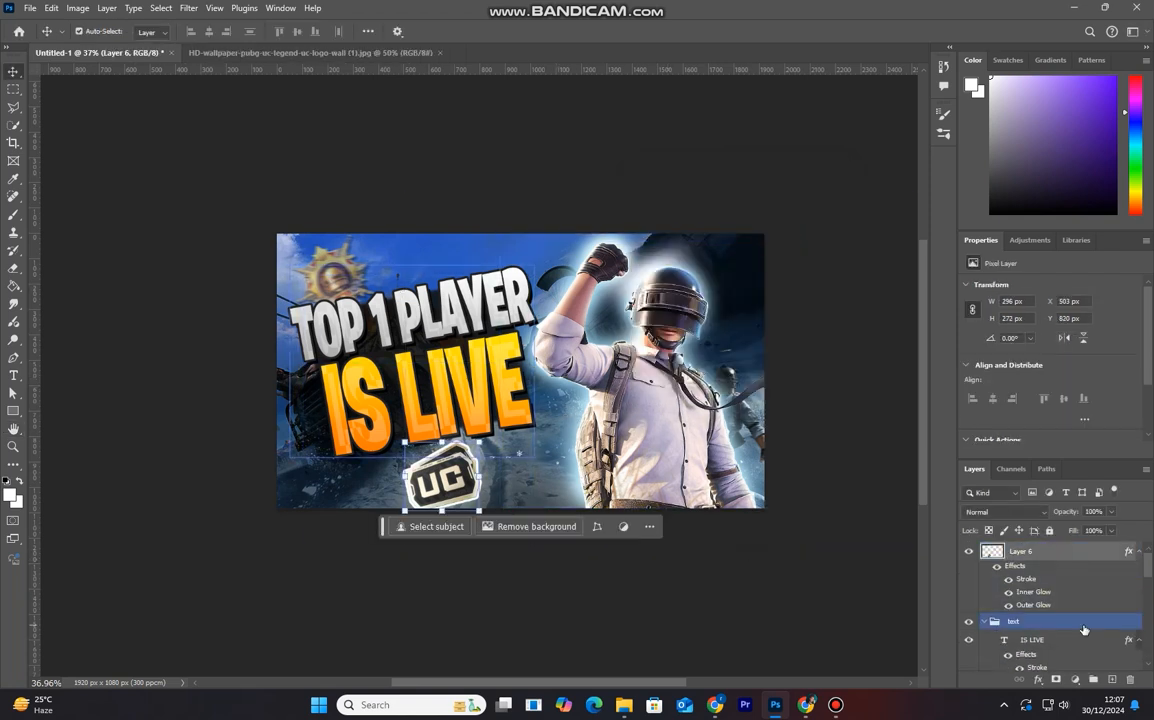
click(1075, 679)
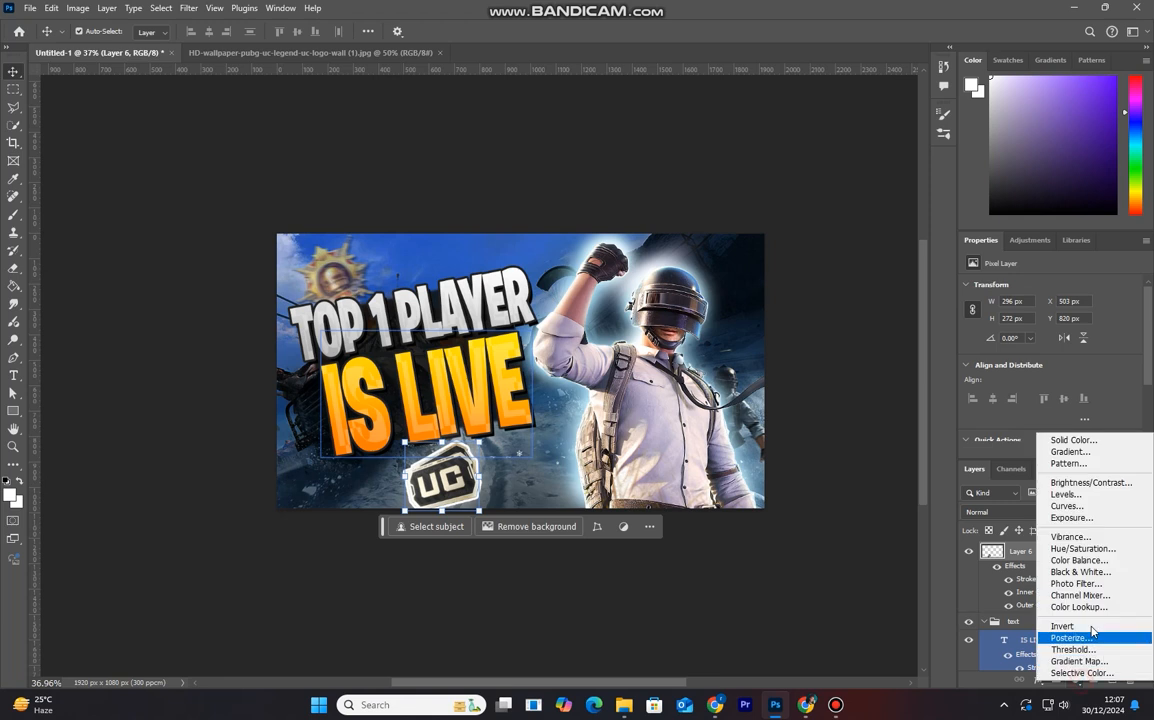
click(1065, 506)
mouse_move(1067, 385)
mouse_down()
mouse_move(1084, 410)
mouse_move(1071, 405)
mouse_up()
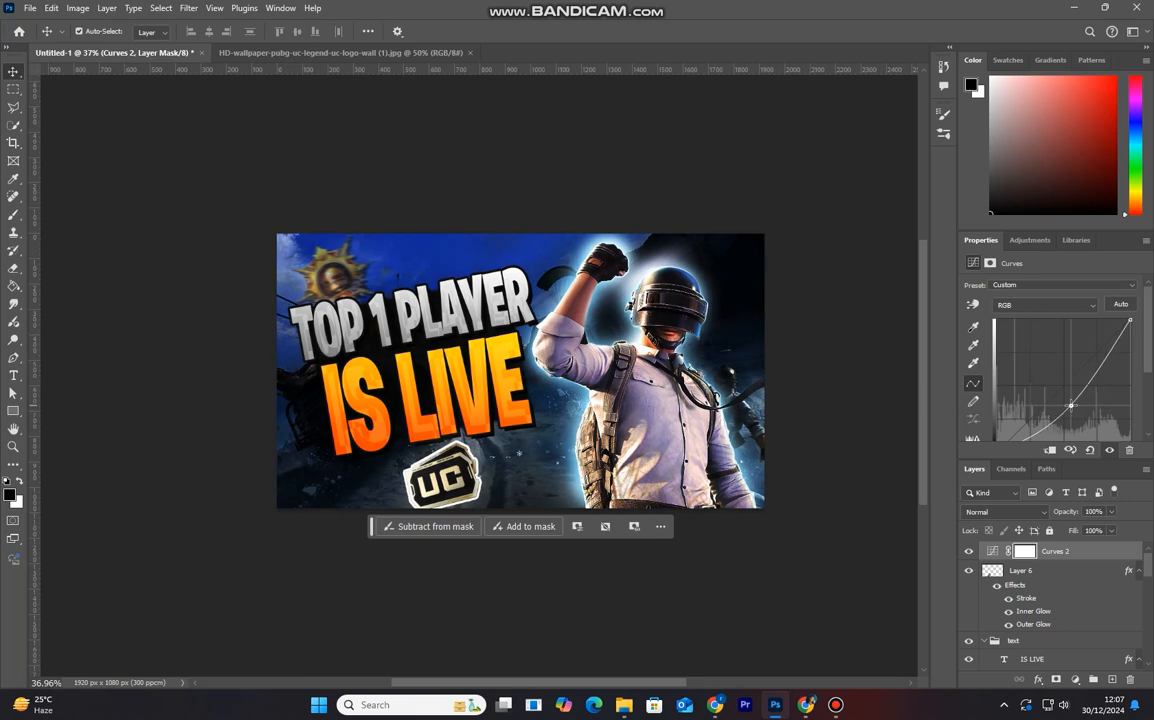
Step: Paint black with a large soft brush on the new Curves layer's mask to remove the darkening from the character
click(1028, 553)
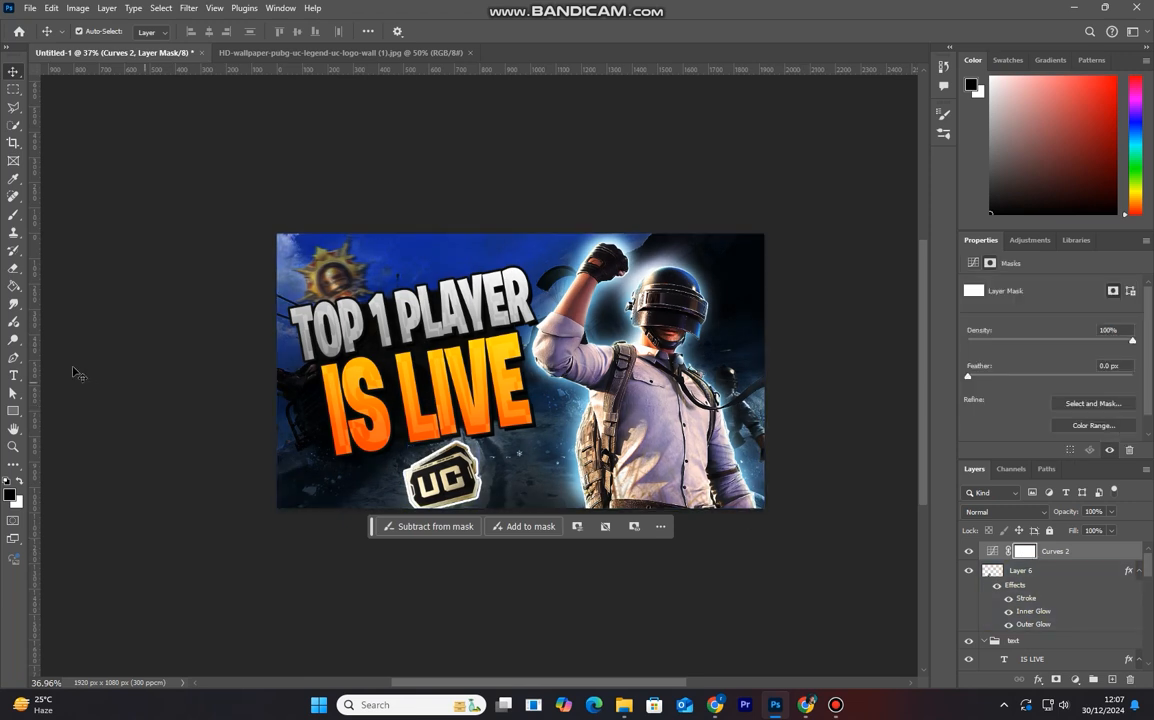
click(13, 214)
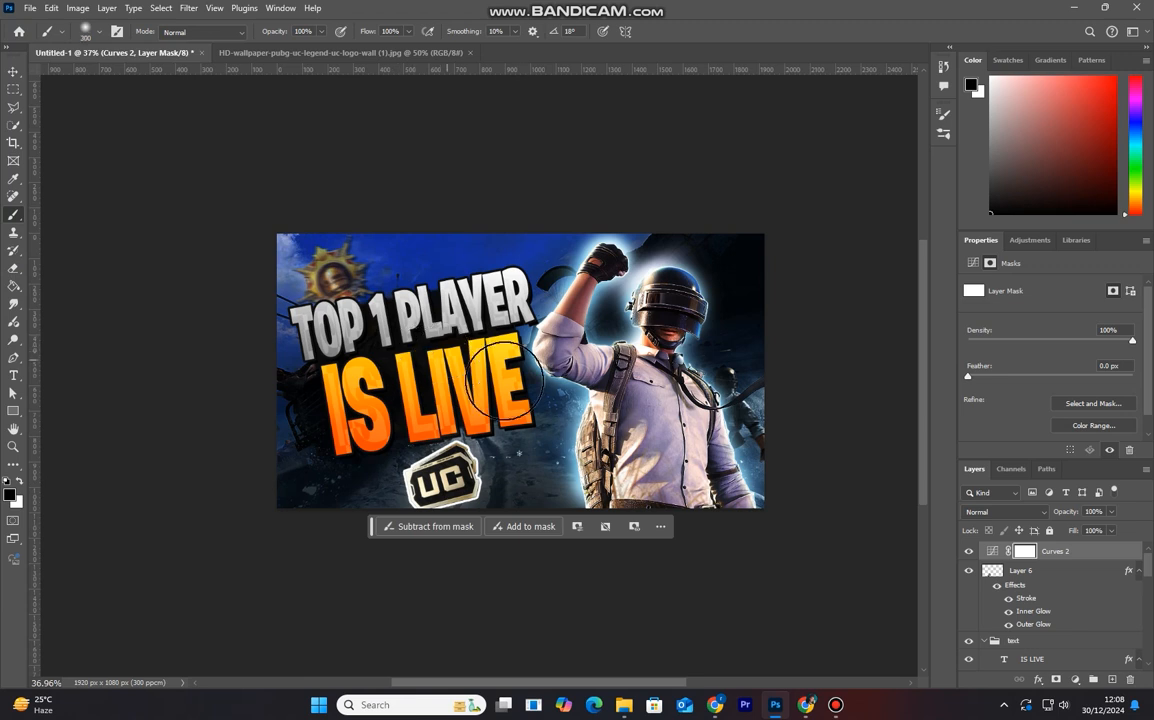
key(bracketright)
key(bracketright)
mouse_move(669, 307)
mouse_down()
mouse_move(658, 458)
mouse_move(629, 467)
mouse_move(618, 452)
mouse_move(608, 380)
mouse_move(703, 413)
mouse_move(682, 403)
mouse_move(704, 479)
mouse_move(719, 486)
mouse_move(695, 455)
mouse_up()
Step: Mask the Curves darkening off the UC card, the slanted text and the emblem with a 400 px black brush
key(bracketleft)
key(bracketleft)
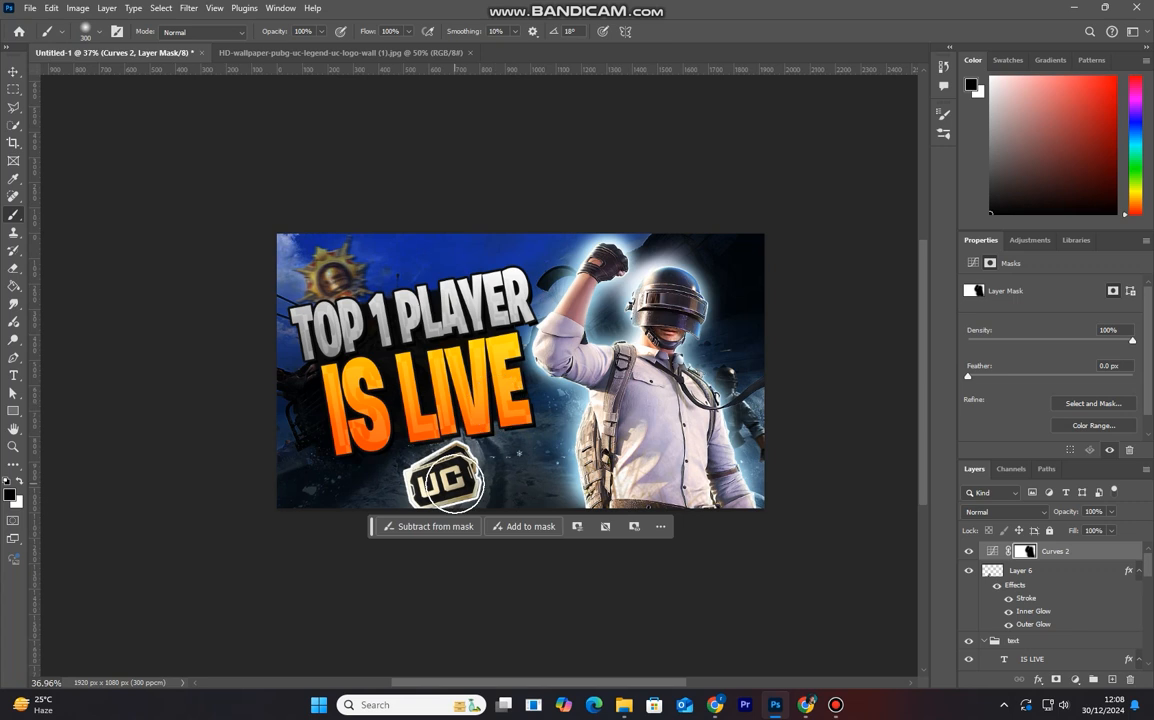
mouse_move(449, 474)
mouse_down()
mouse_move(454, 417)
mouse_move(360, 417)
mouse_move(352, 367)
mouse_move(324, 326)
mouse_move(429, 324)
mouse_move(495, 298)
mouse_move(372, 328)
mouse_move(461, 403)
mouse_move(500, 388)
mouse_move(510, 404)
mouse_move(378, 412)
mouse_up()
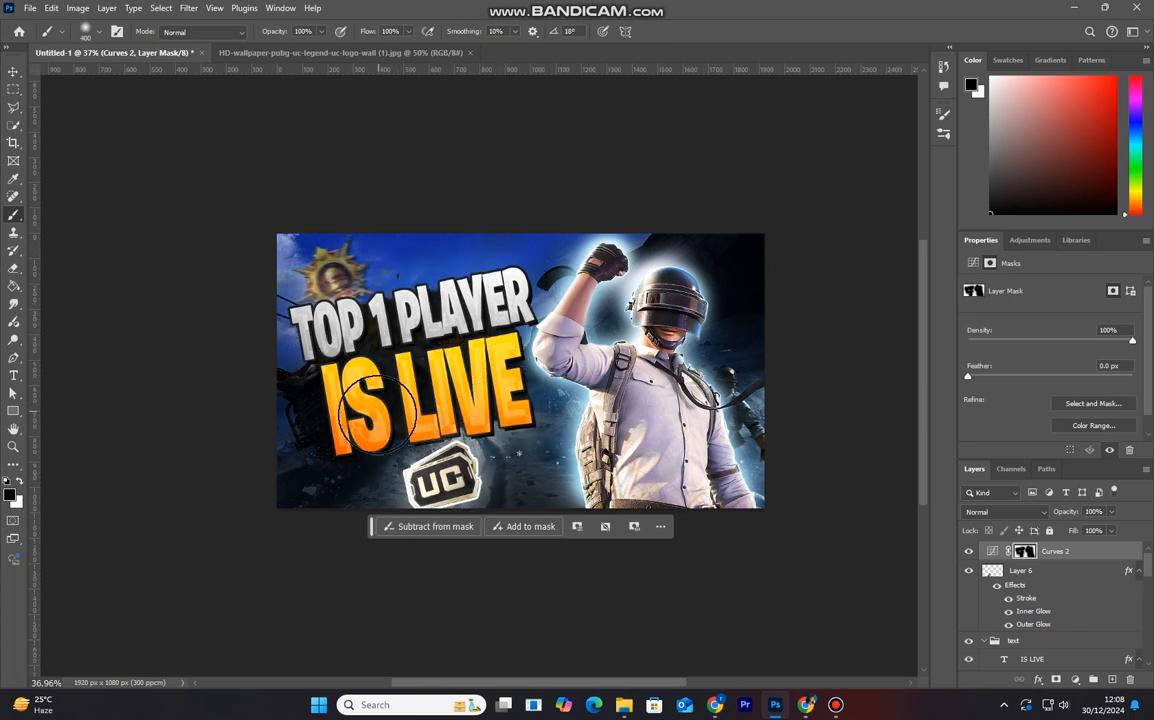
drag(334, 272, 330, 290)
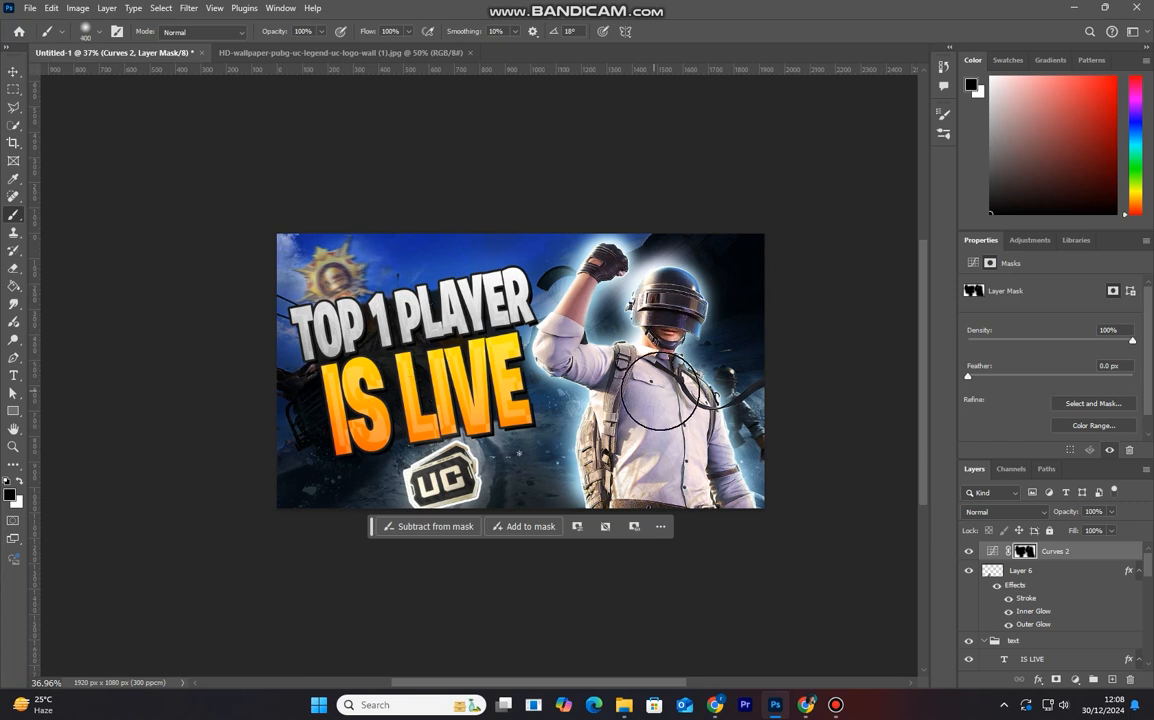
Step: Compare the thumbnail with and without the Curves 2 adjustment and check the composition at several magnifications
click(970, 552)
click(970, 552)
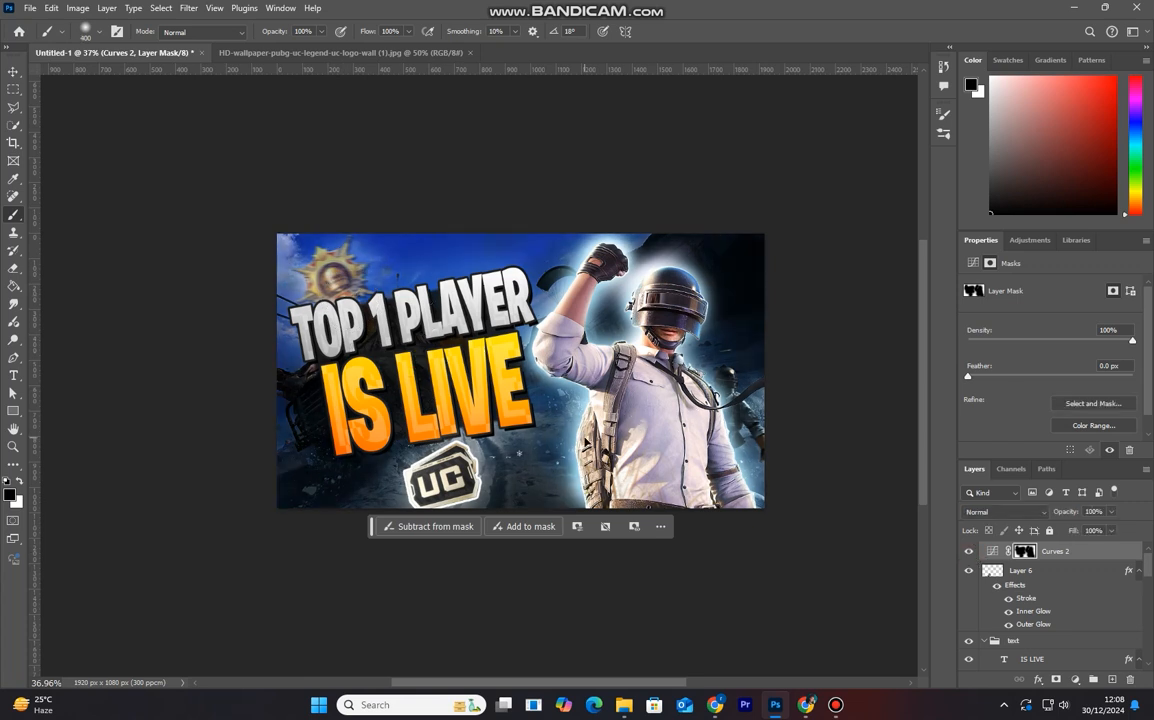
key(v)
scroll(585, 445, down, 6)
click(621, 558)
scroll(502, 410, down, 8)
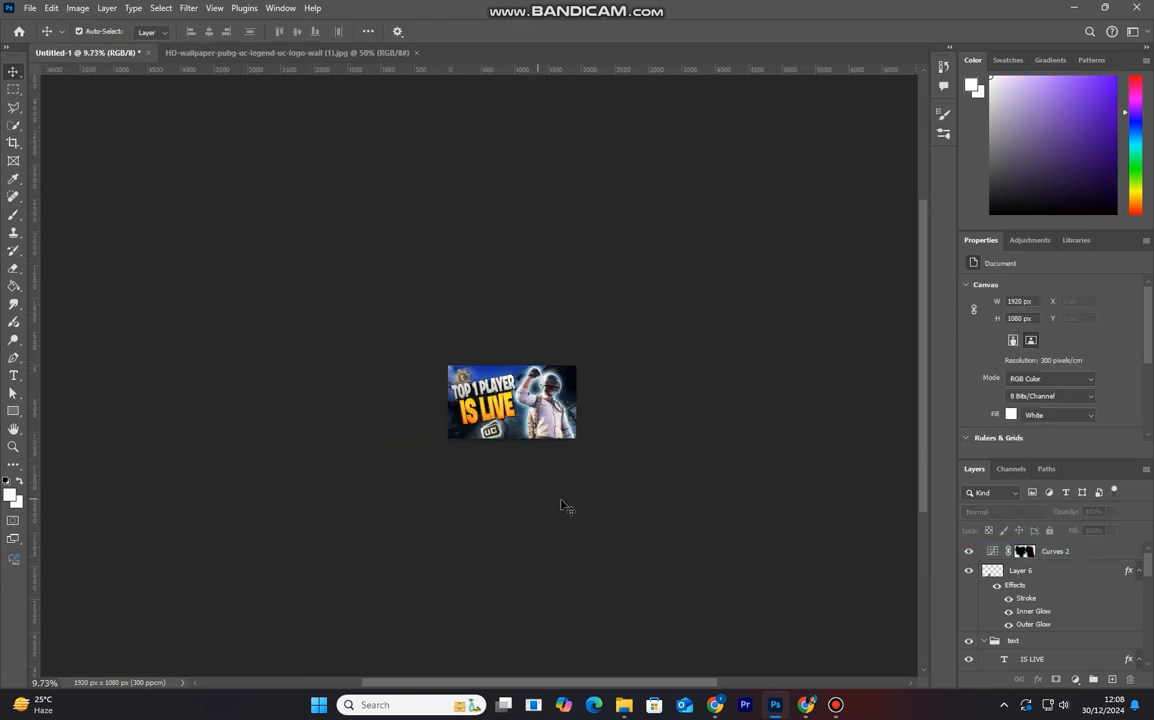
scroll(580, 512, up, 15)
scroll(611, 519, down, 1)
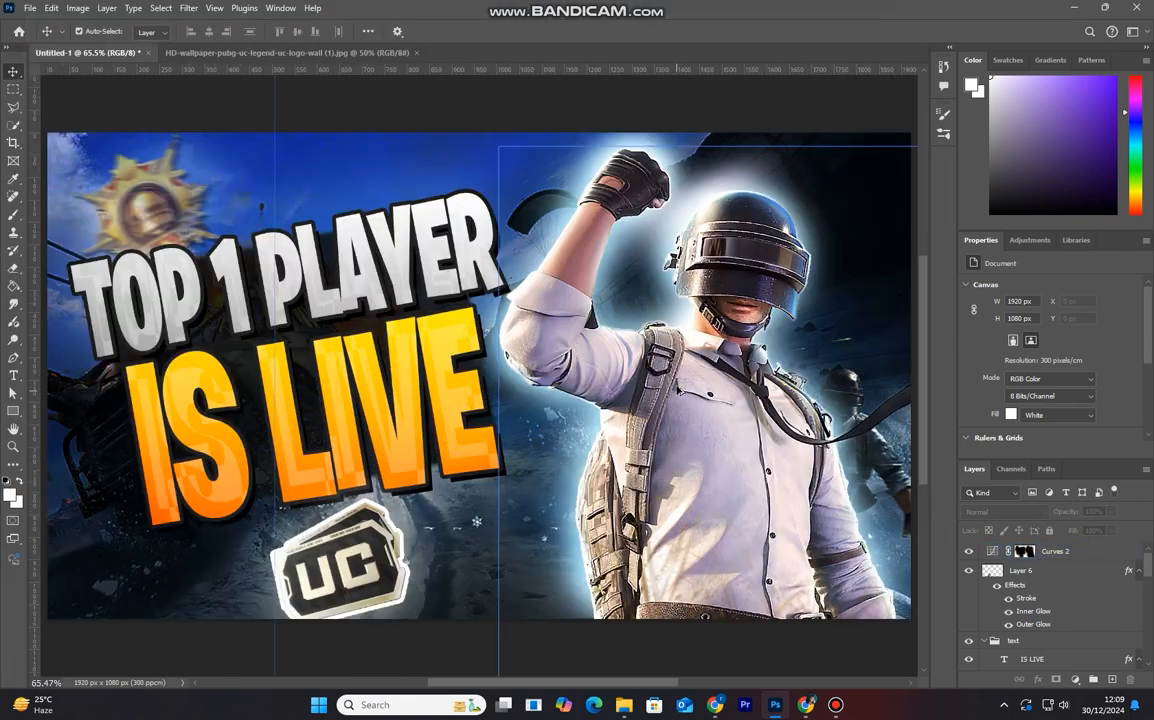
scroll(728, 447, down, 3)
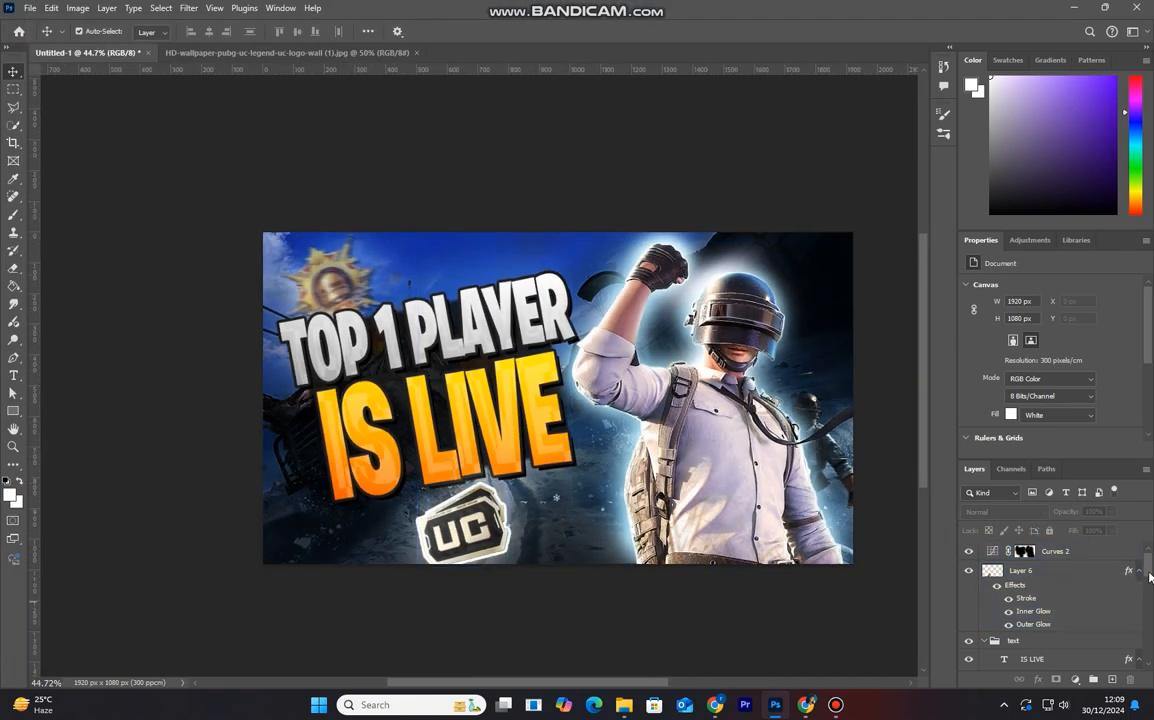
Step: Stamp all visible layers into a new top layer and open it in the Camera Raw Filter
click(1050, 551)
key(ctrl+shift+alt+e)
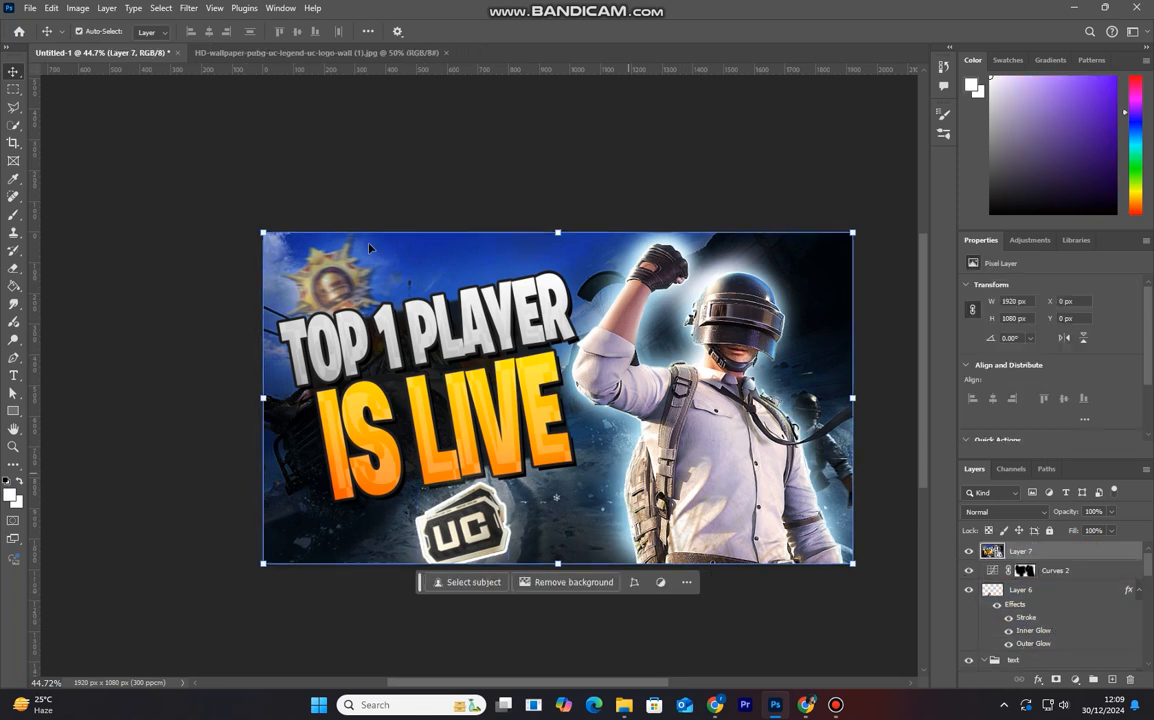
click(188, 8)
click(225, 139)
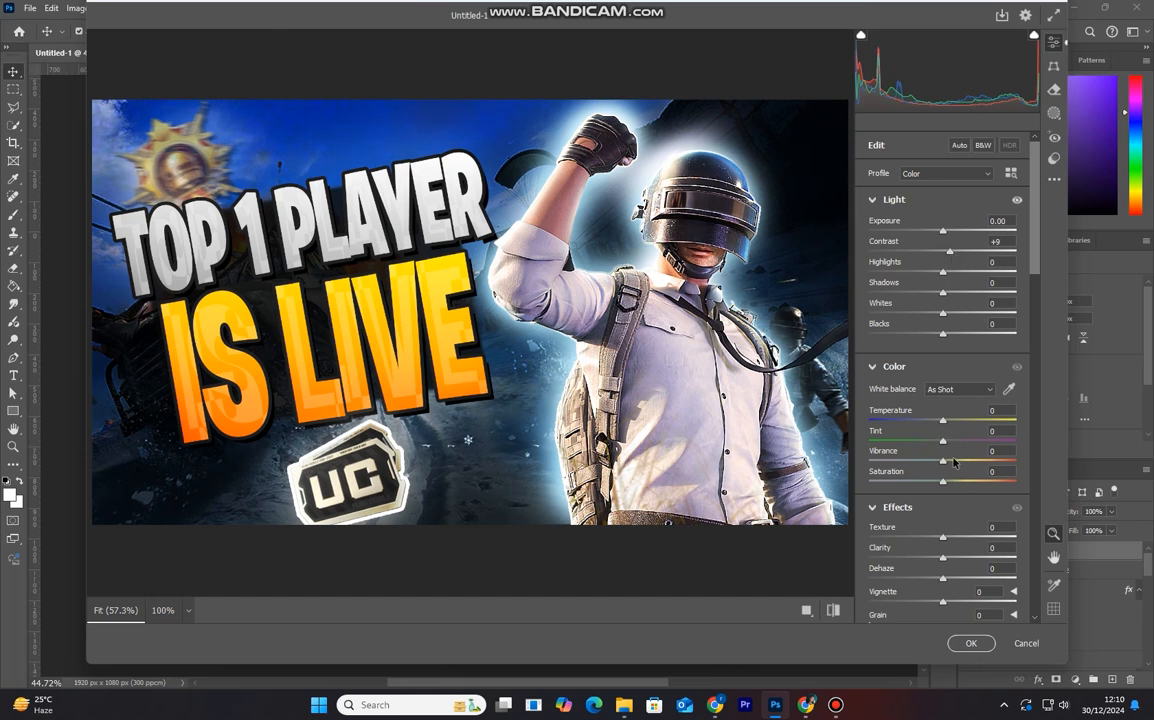
Step: Apply Camera Raw with contrast +9, vibrance +7, texture +22, clarity +4, vignette -10, sharpening about 16 and noise reduction about 19
drag(945, 465, 955, 465)
scroll(989, 358, down, 3)
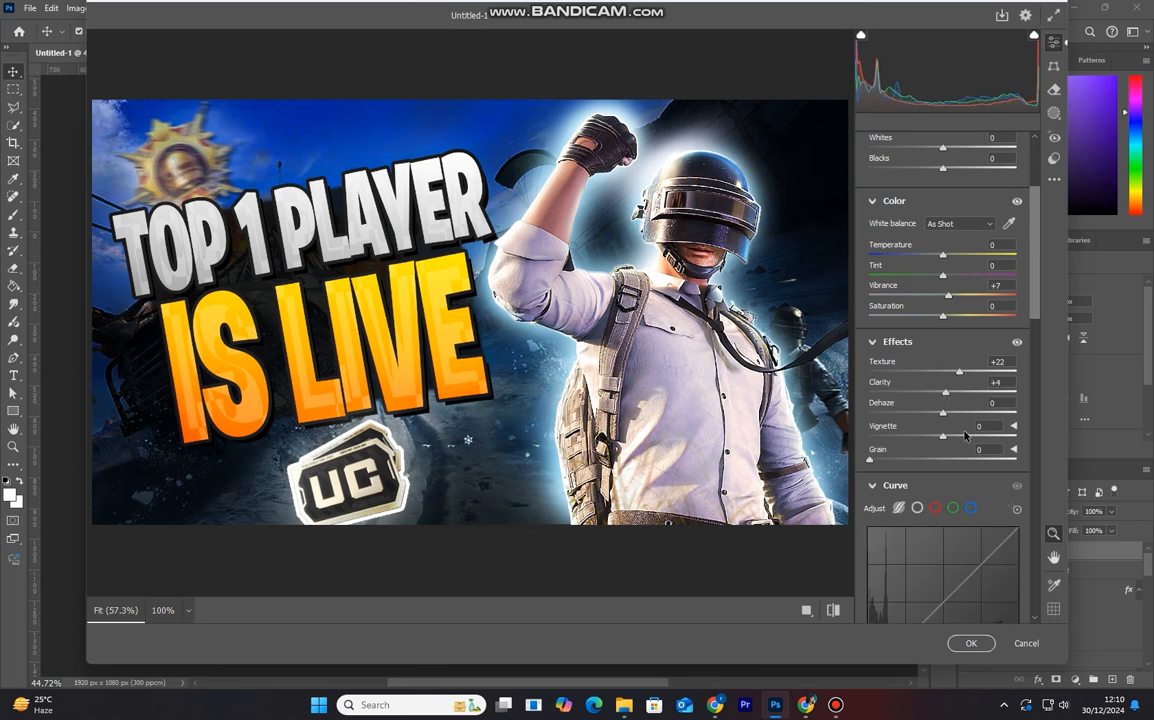
drag(943, 441, 935, 441)
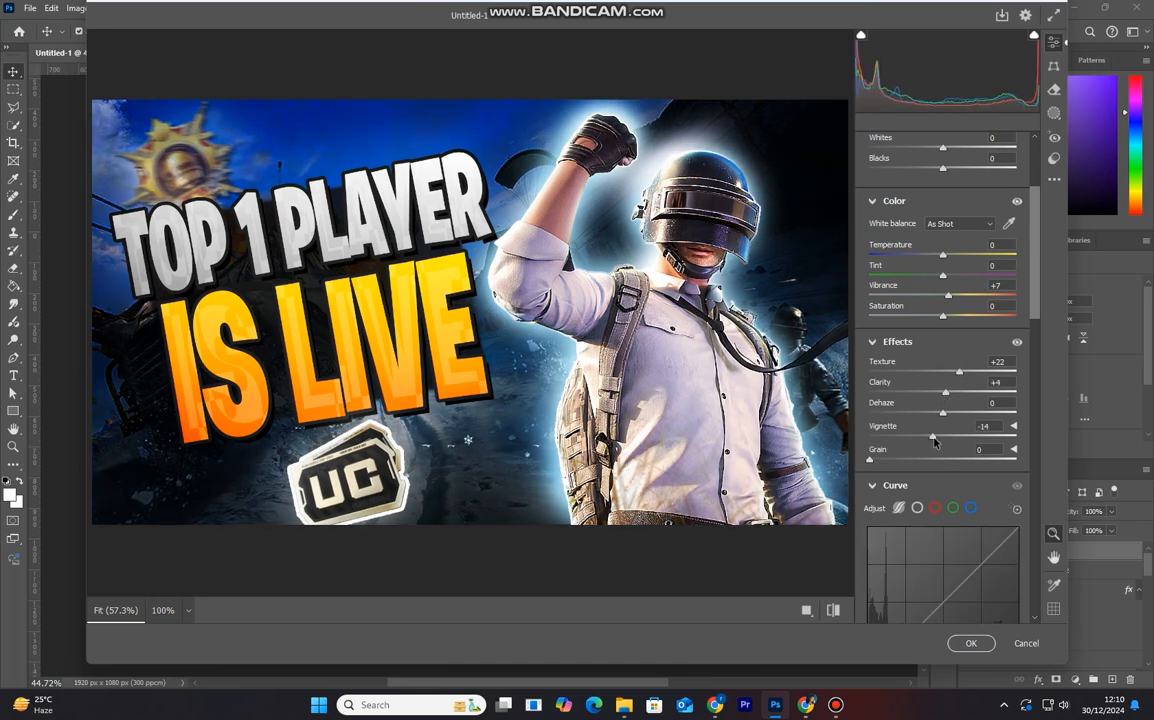
scroll(972, 372, down, 4)
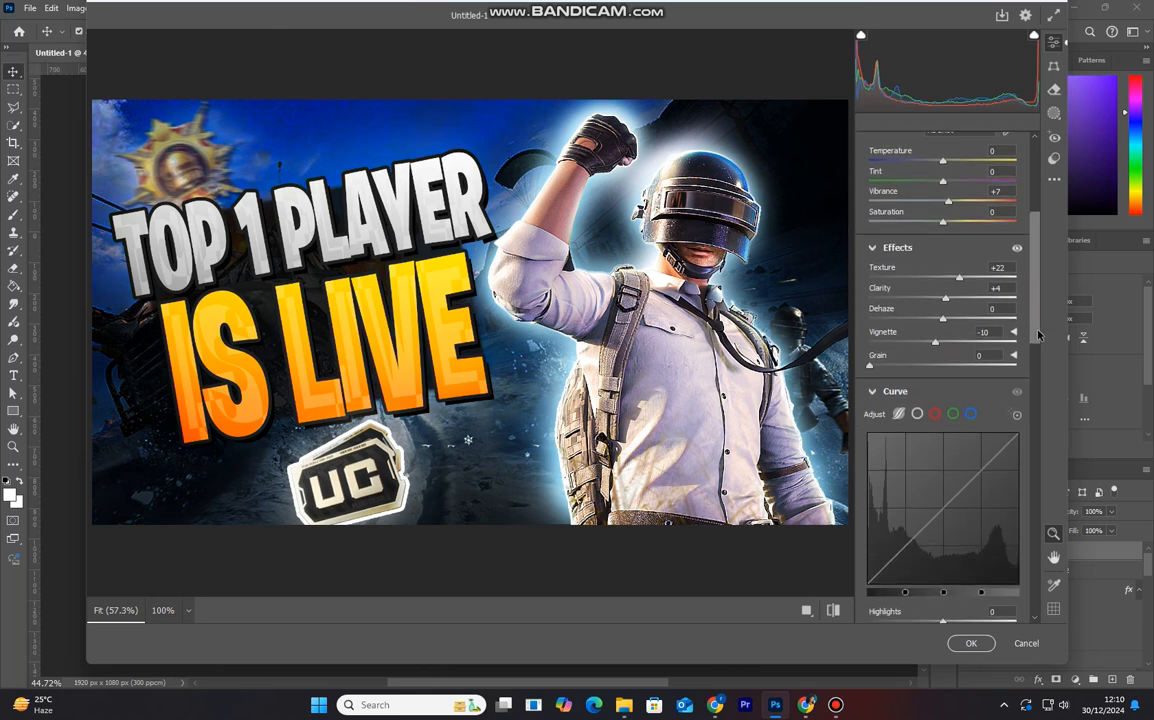
drag(1036, 336, 1044, 488)
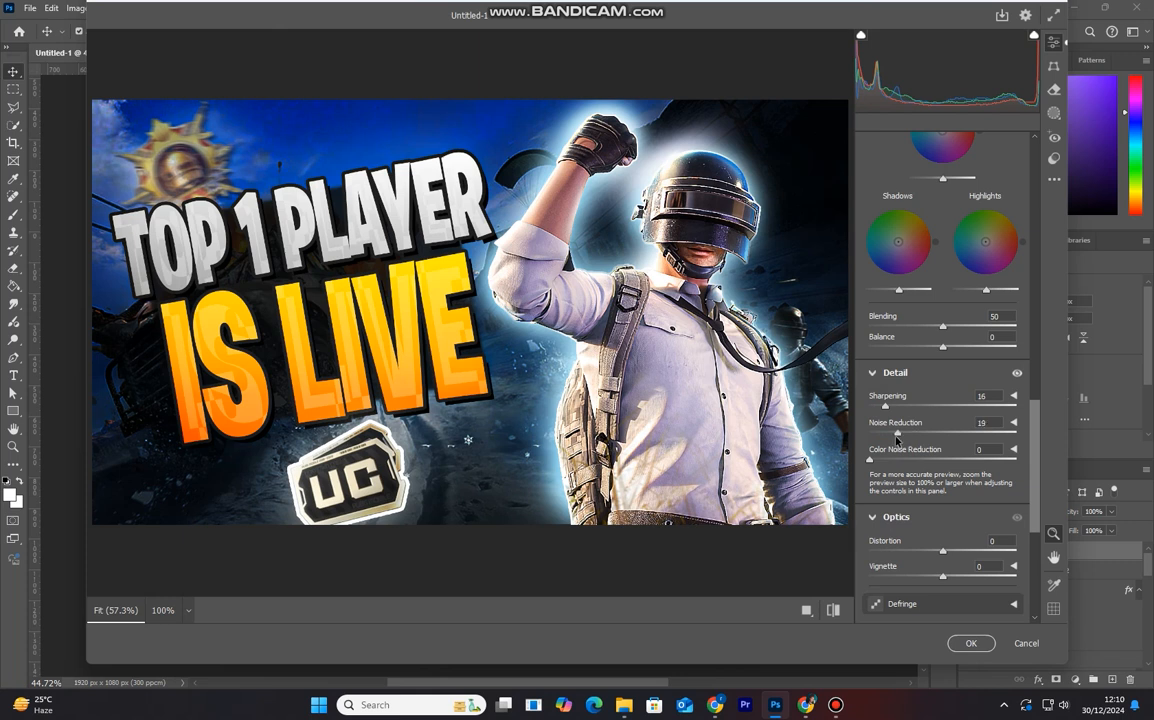
click(957, 643)
Step: Compare the image with and without the Camera Raw-graded layer and inspect the finished thumbnail at several magnifications
click(967, 552)
click(967, 552)
click(575, 171)
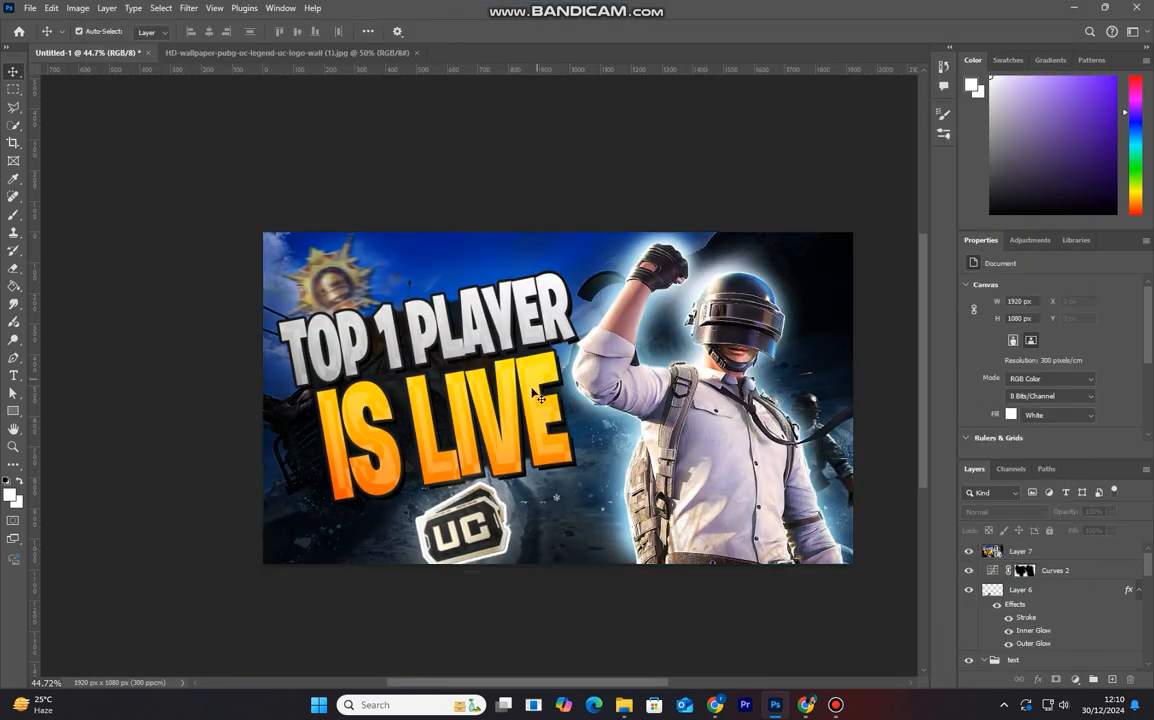
scroll(543, 438, down, 6)
scroll(598, 500, up, 1)
scroll(583, 453, up, 9)
scroll(666, 524, down, 8)
scroll(533, 477, up, 4)
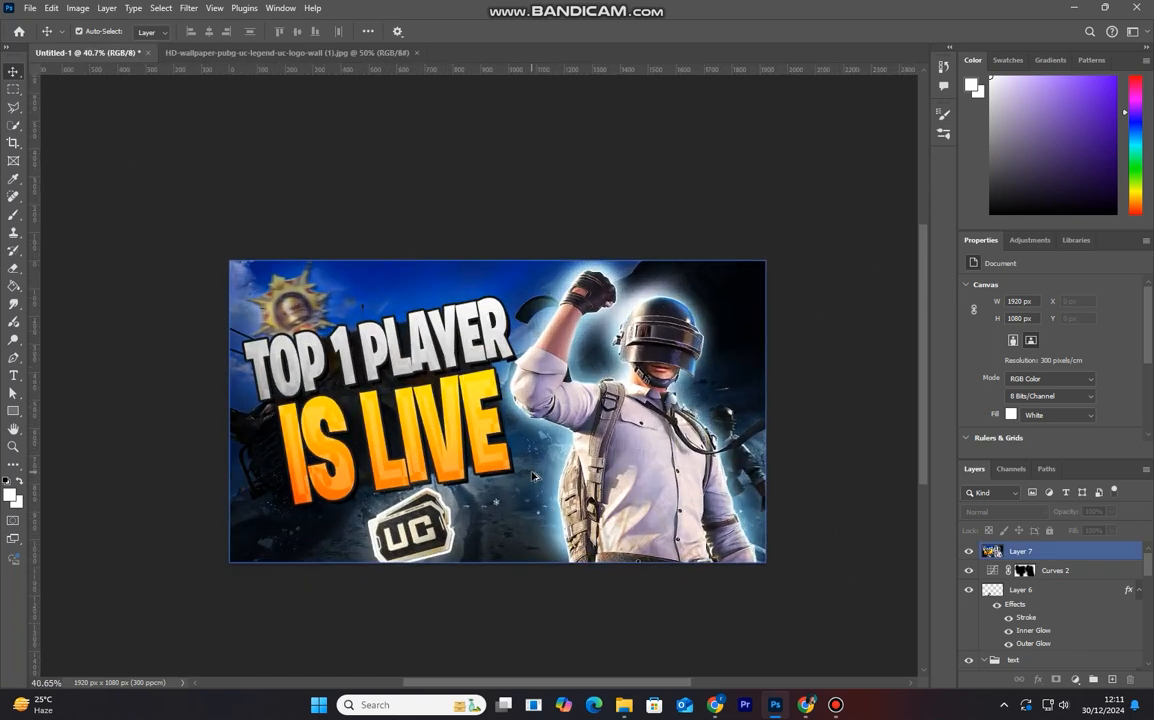